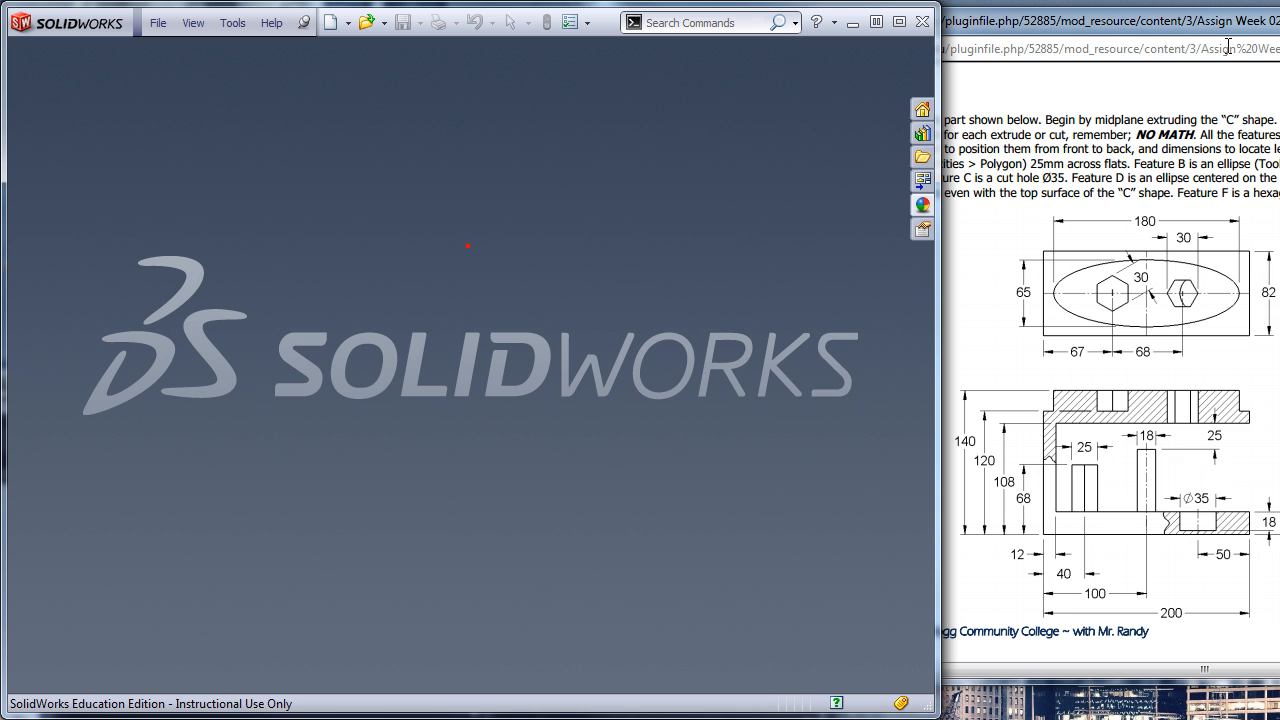
- Create a part from the Metric Part 2012 template and start a sketch on the Front plane
drag(1217, 24, 1206, 26)
click(541, 203)
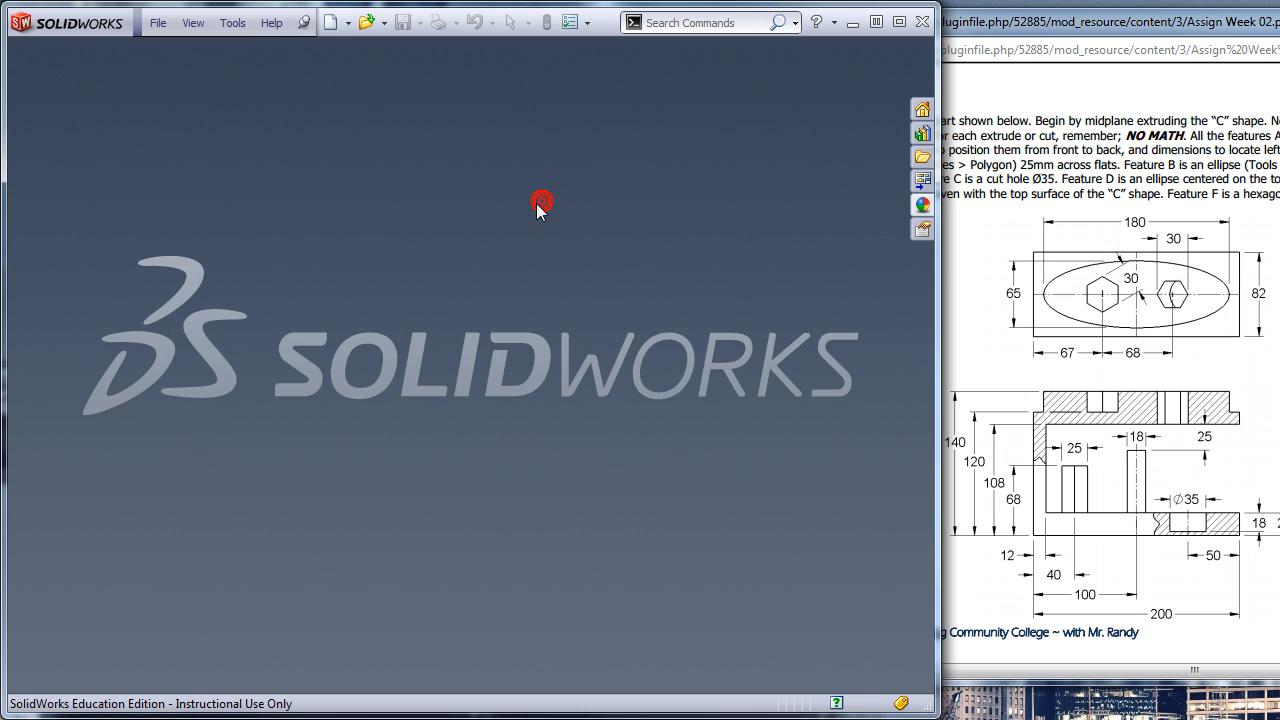
click(326, 30)
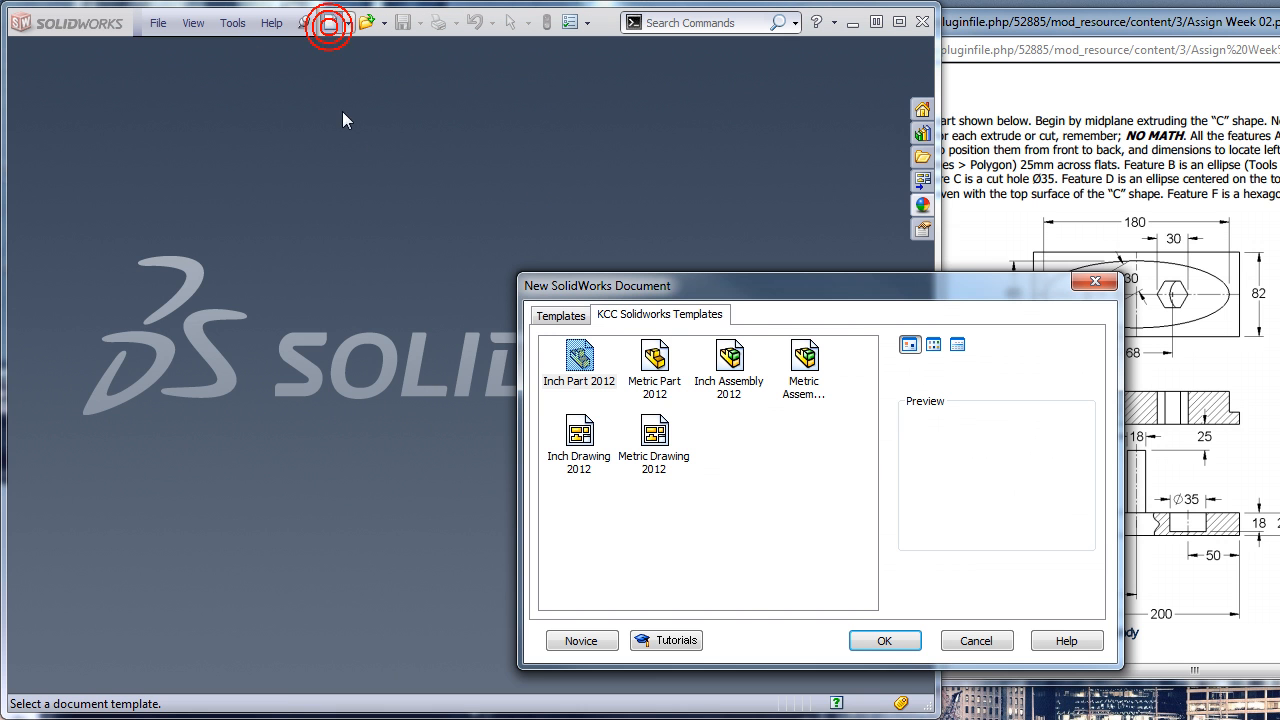
double_click(655, 372)
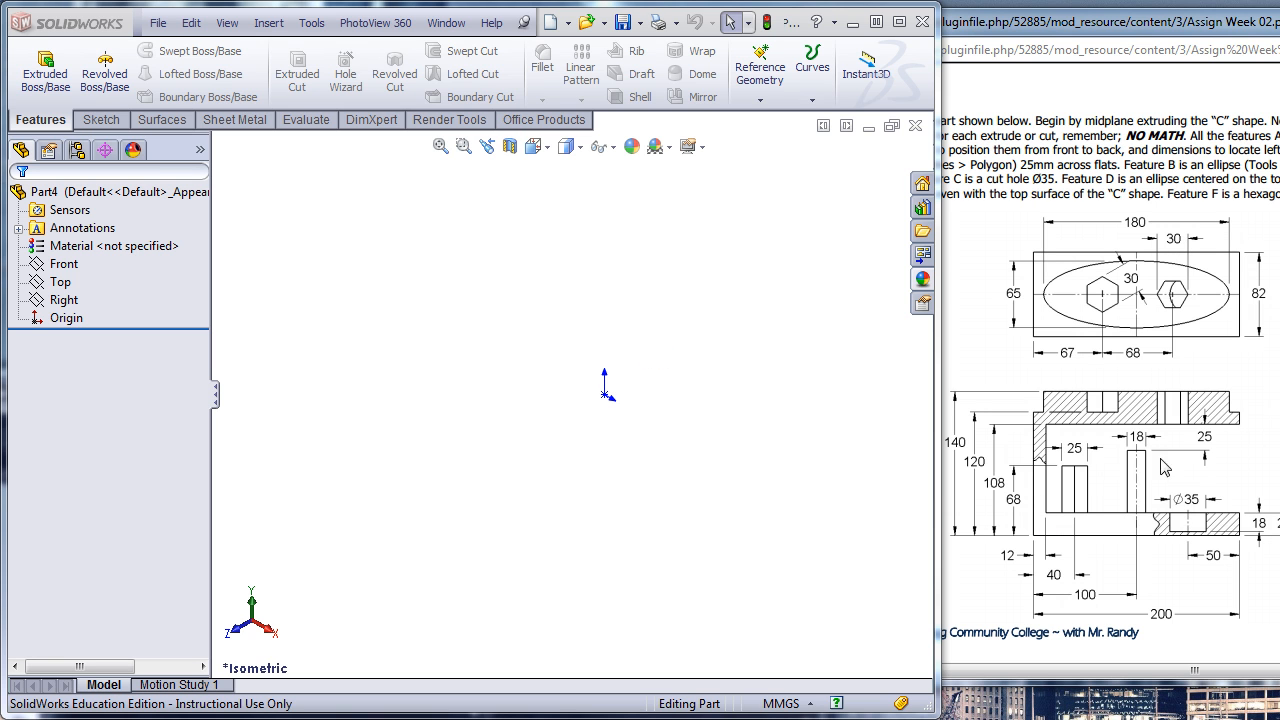
click(63, 264)
click(81, 229)
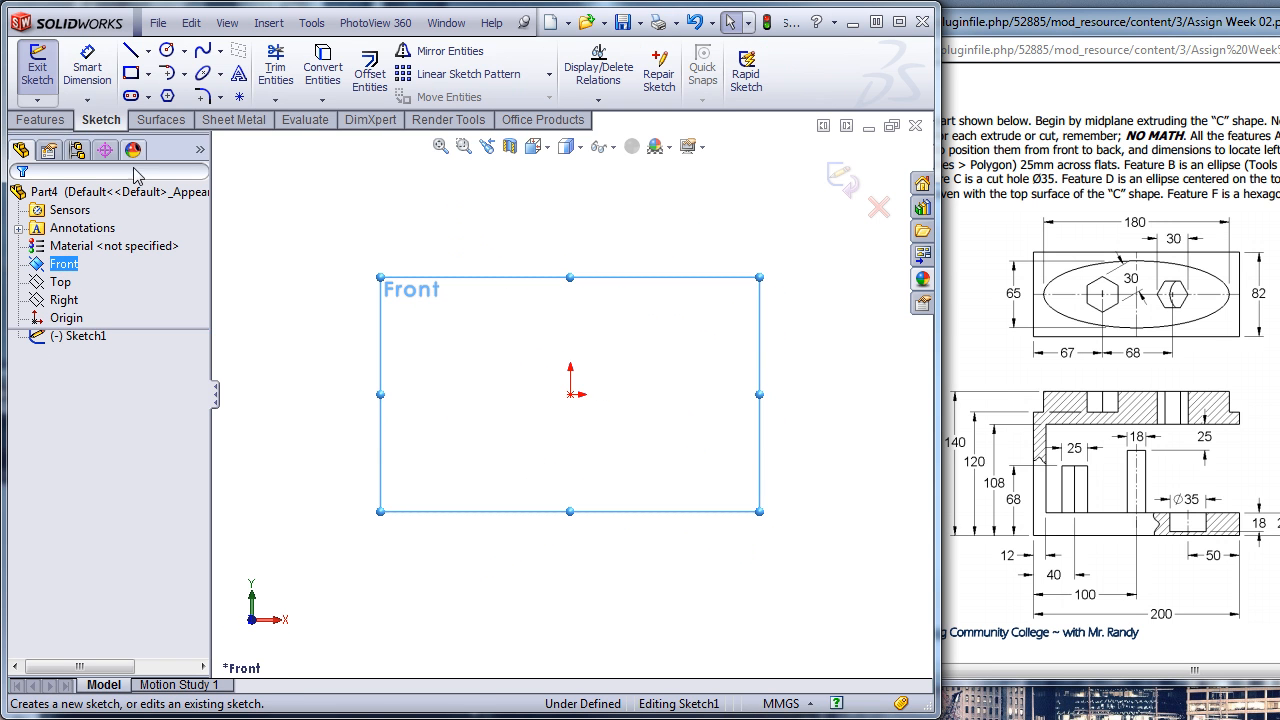
- Sketch a closed eight-line C-shaped profile from the origin, opening toward positive X, about 207 mm wide and 104 mm high
click(130, 53)
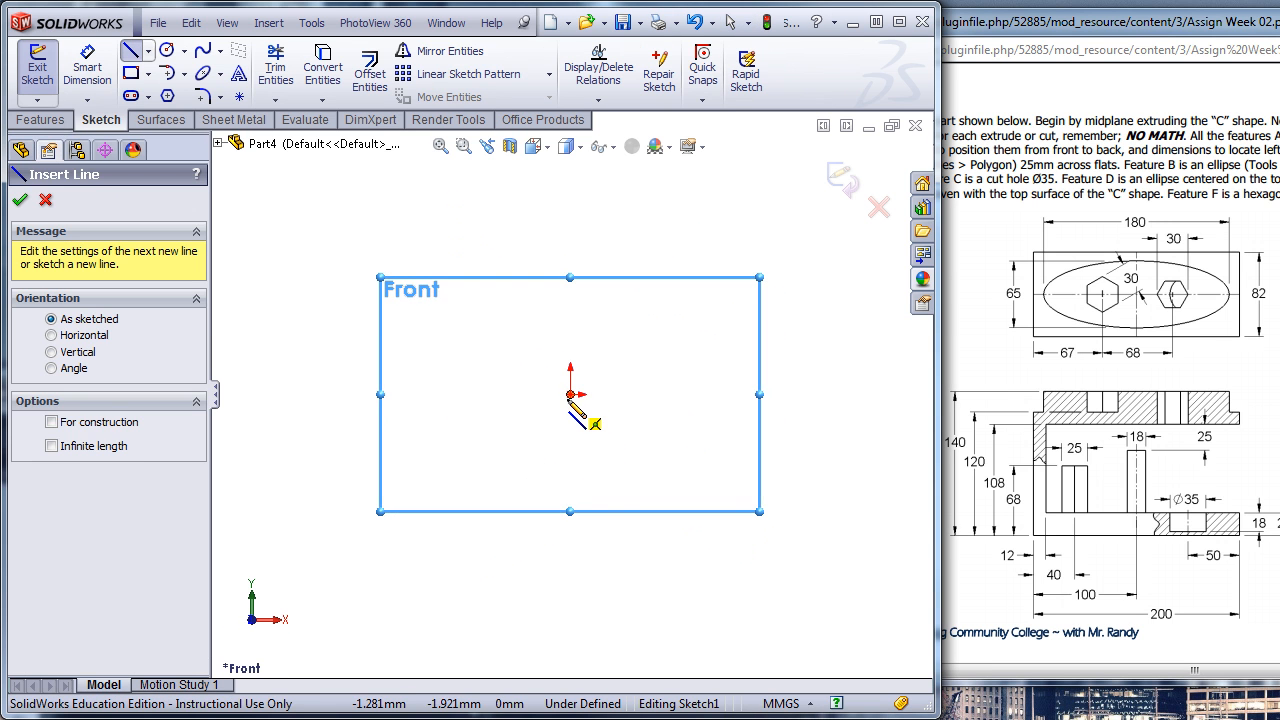
click(570, 394)
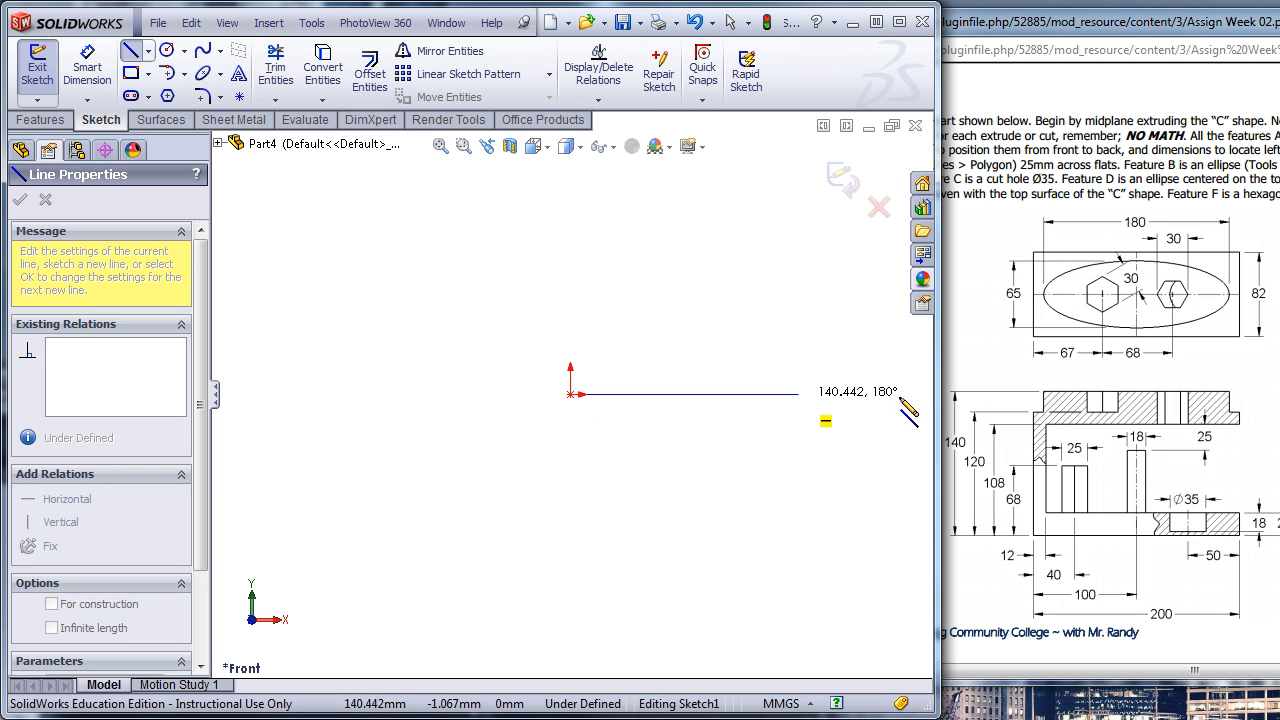
click(907, 394)
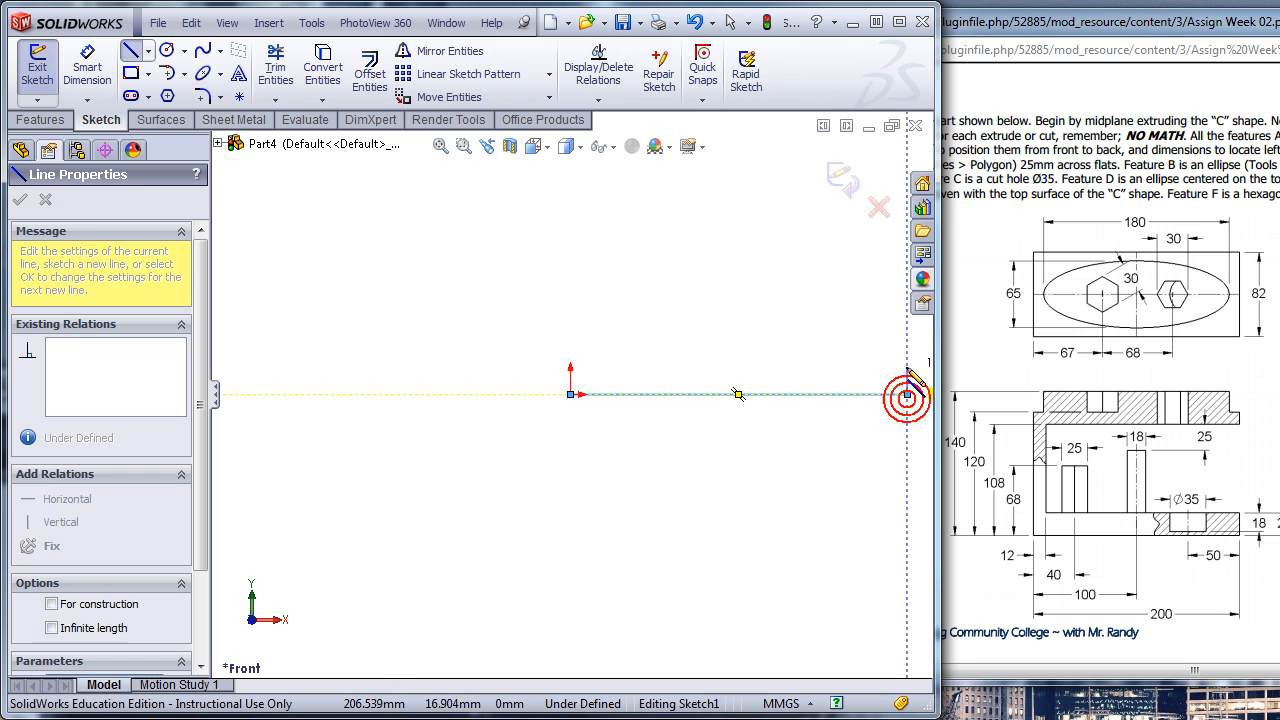
click(907, 357)
click(615, 357)
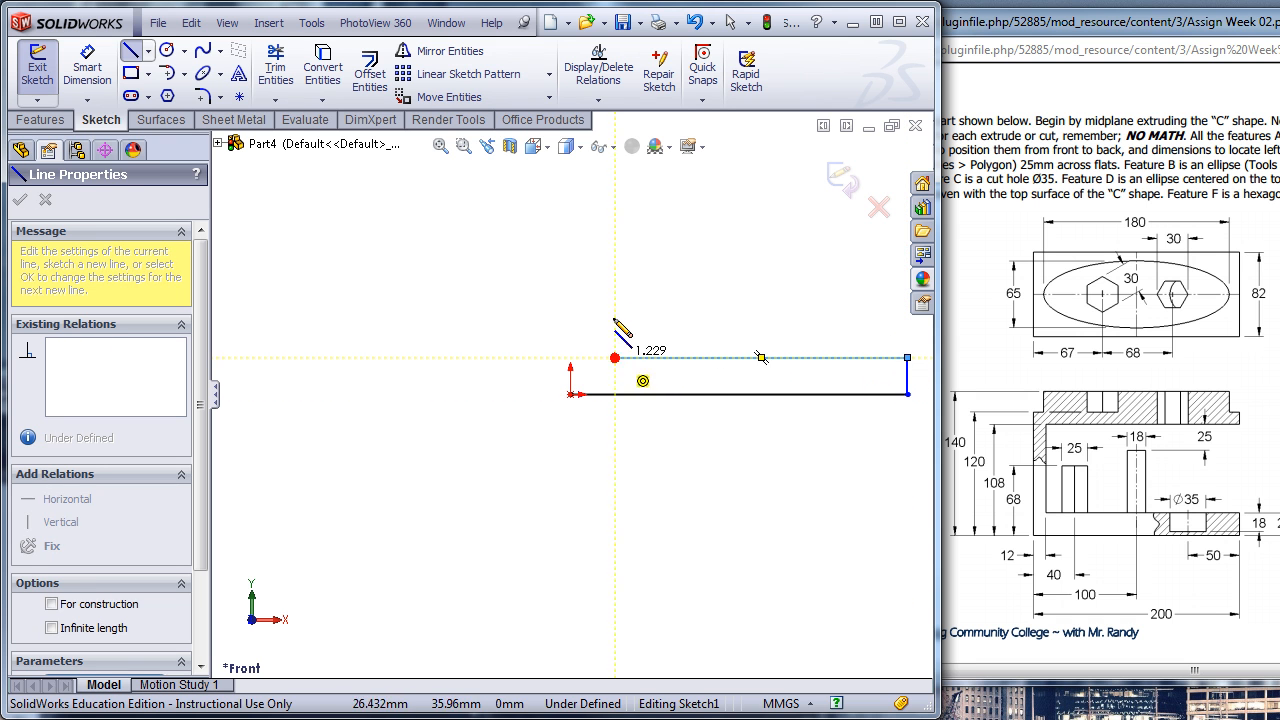
click(903, 246)
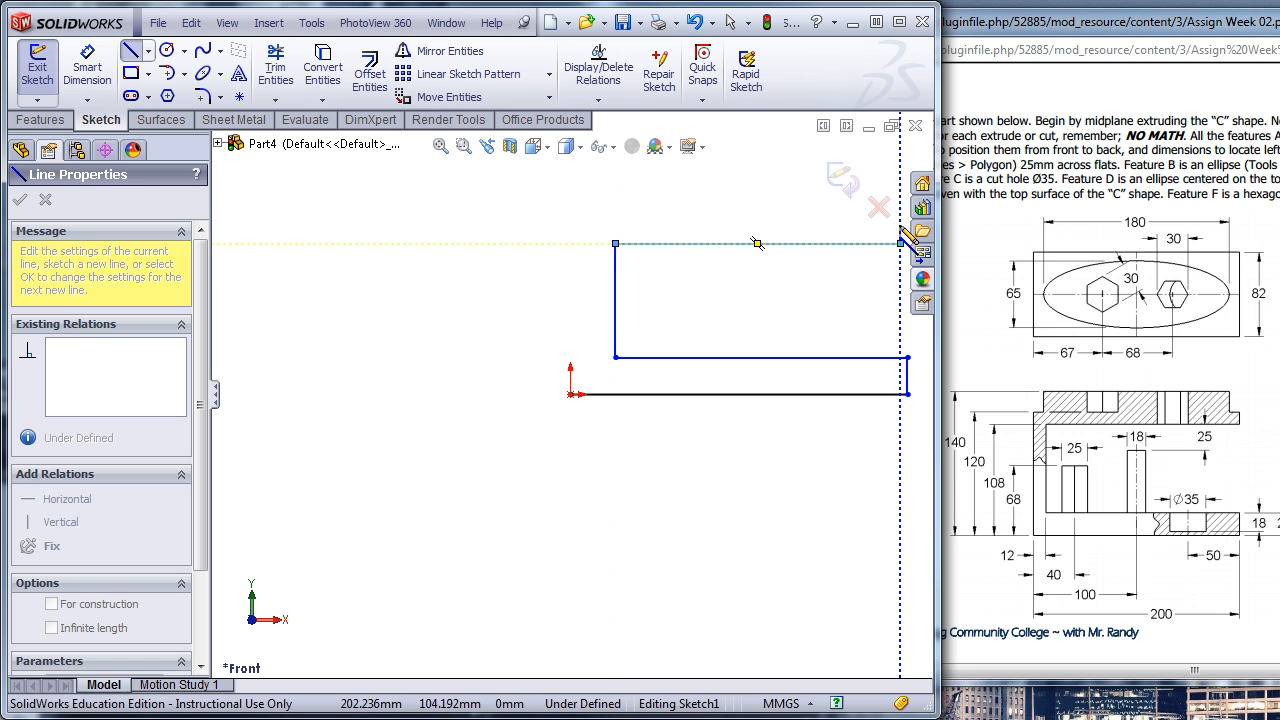
click(900, 227)
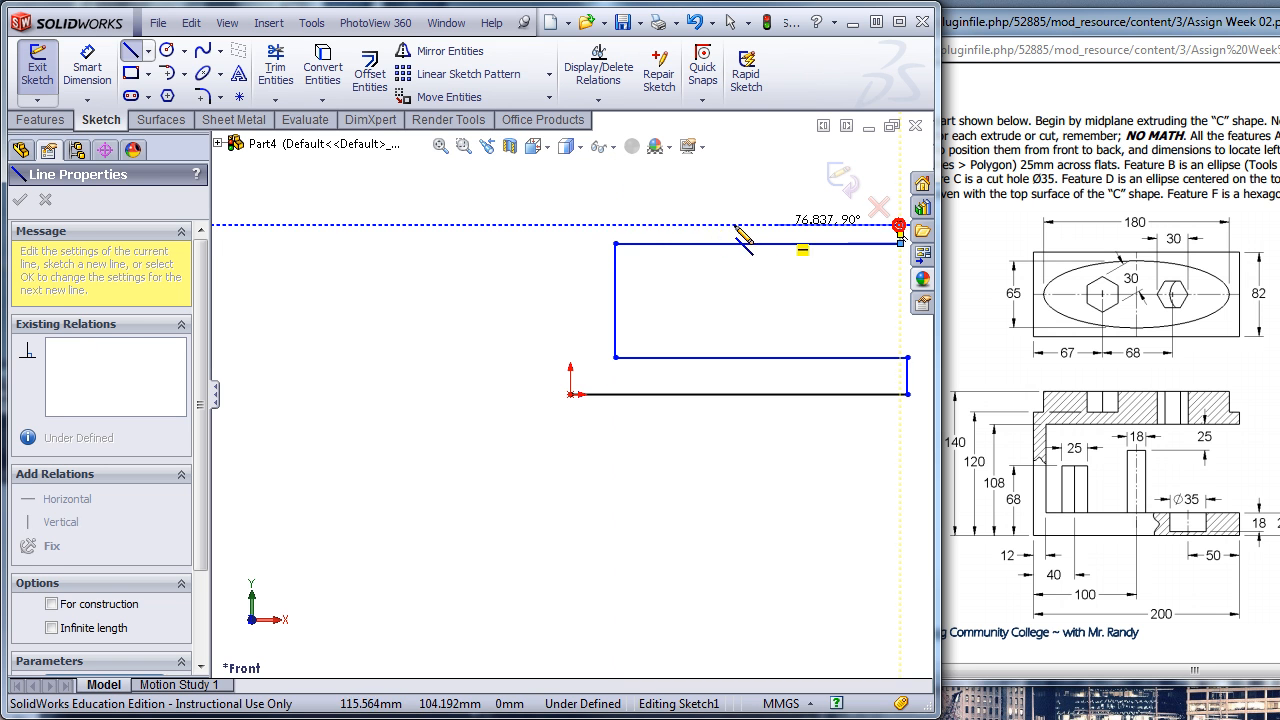
click(571, 227)
click(570, 393)
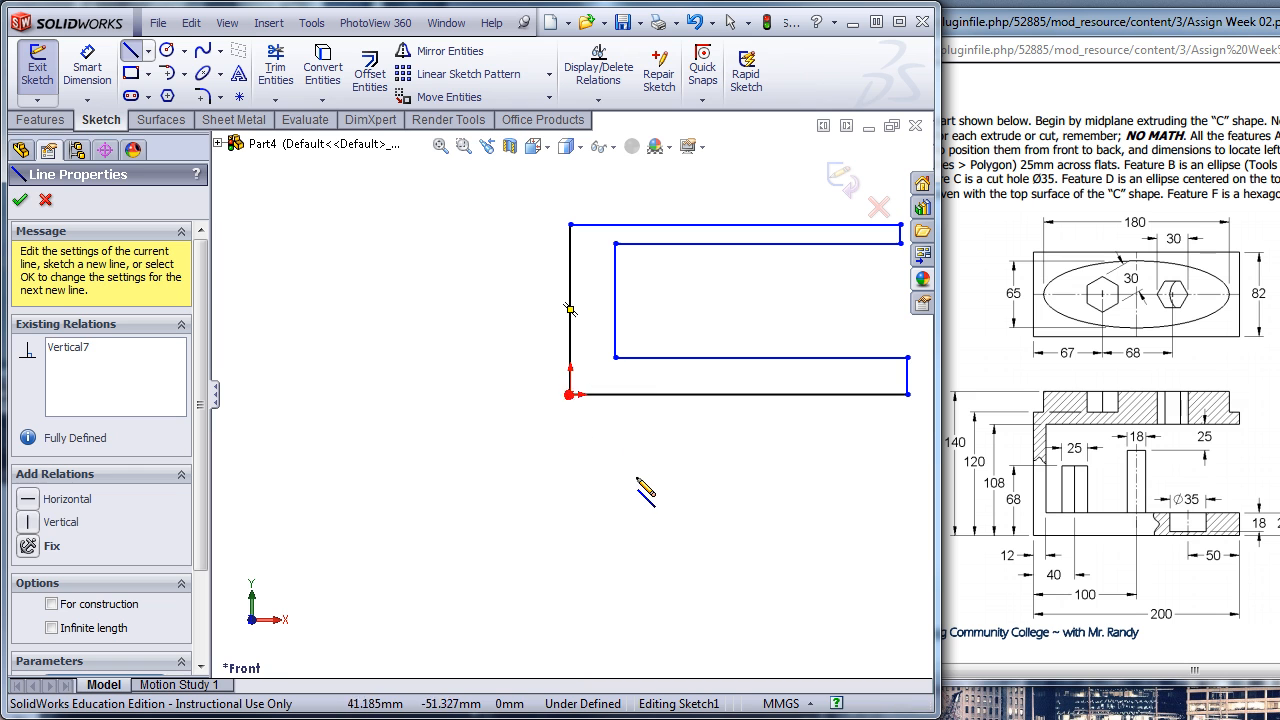
key(Escape)
mouse_move(697, 494)
ctrl+middle_down()
mouse_move(568, 529)
mouse_move(508, 578)
ctrl+middle_up()
scroll(560, 382, up, 1)
scroll(560, 383, down, 1)
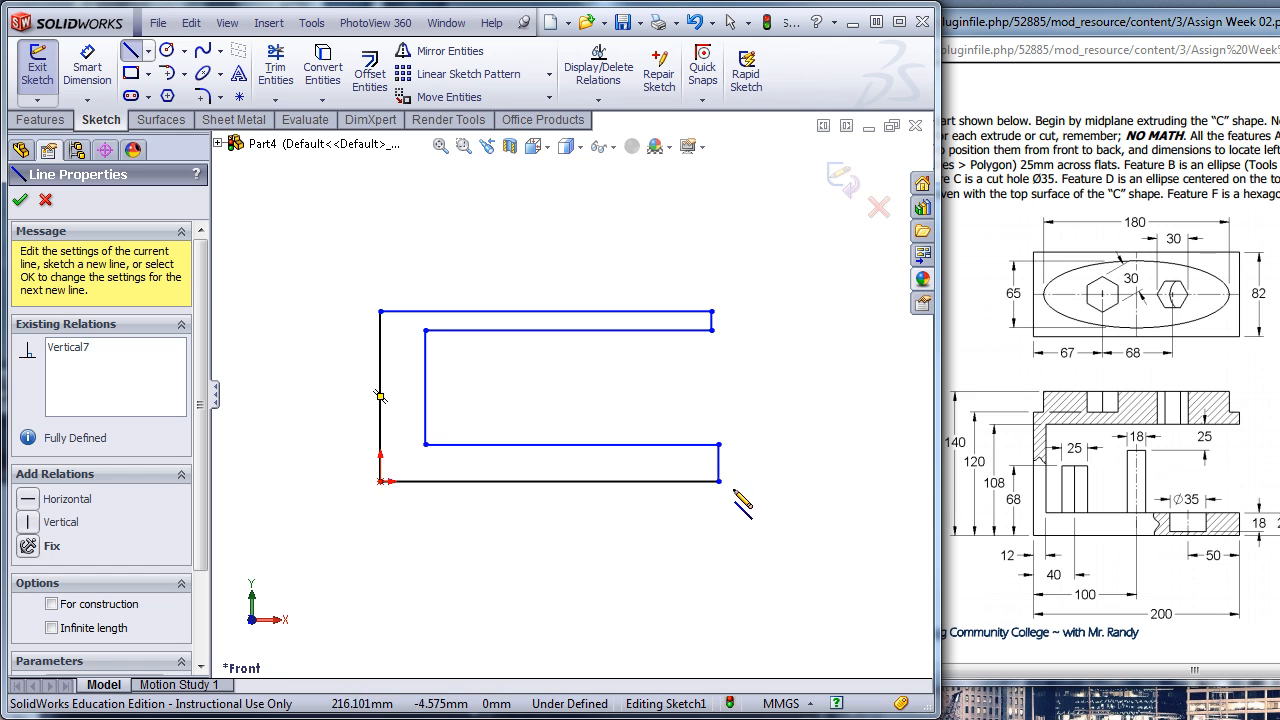
key(Escape)
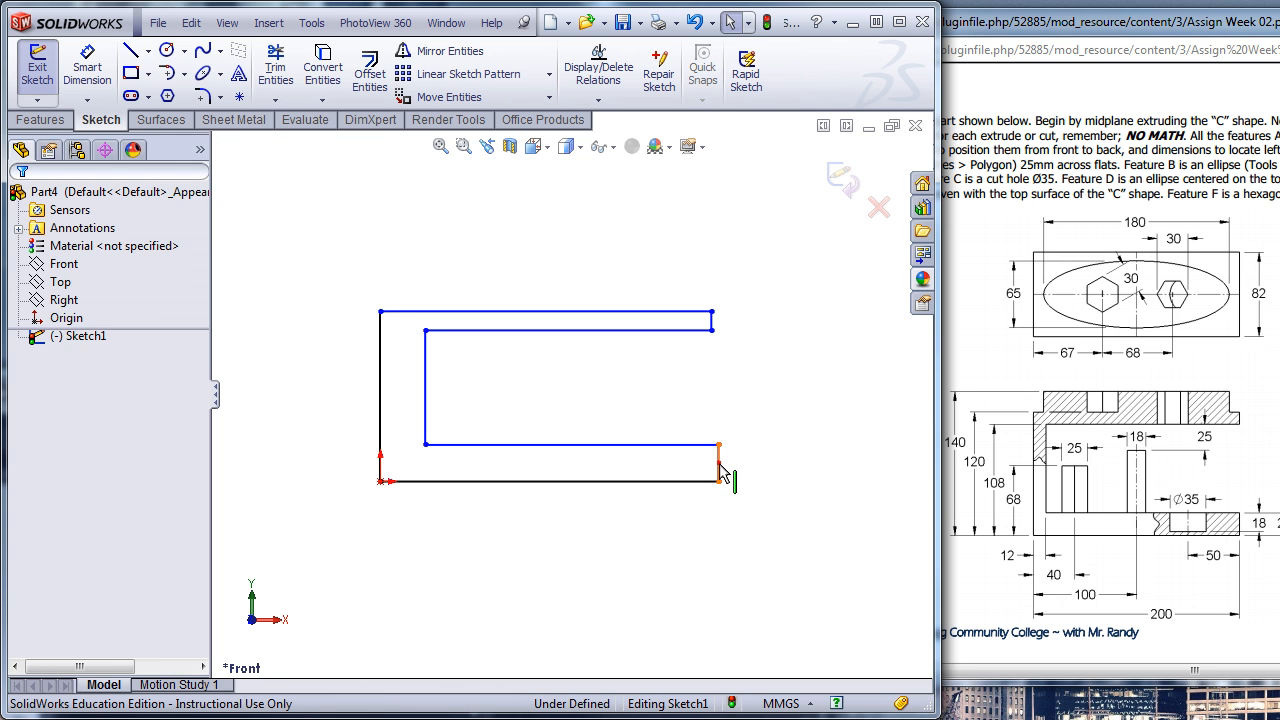
- Make the short vertical end lines of the lower and upper arms collinear
click(718, 462)
ctrl+click(713, 320)
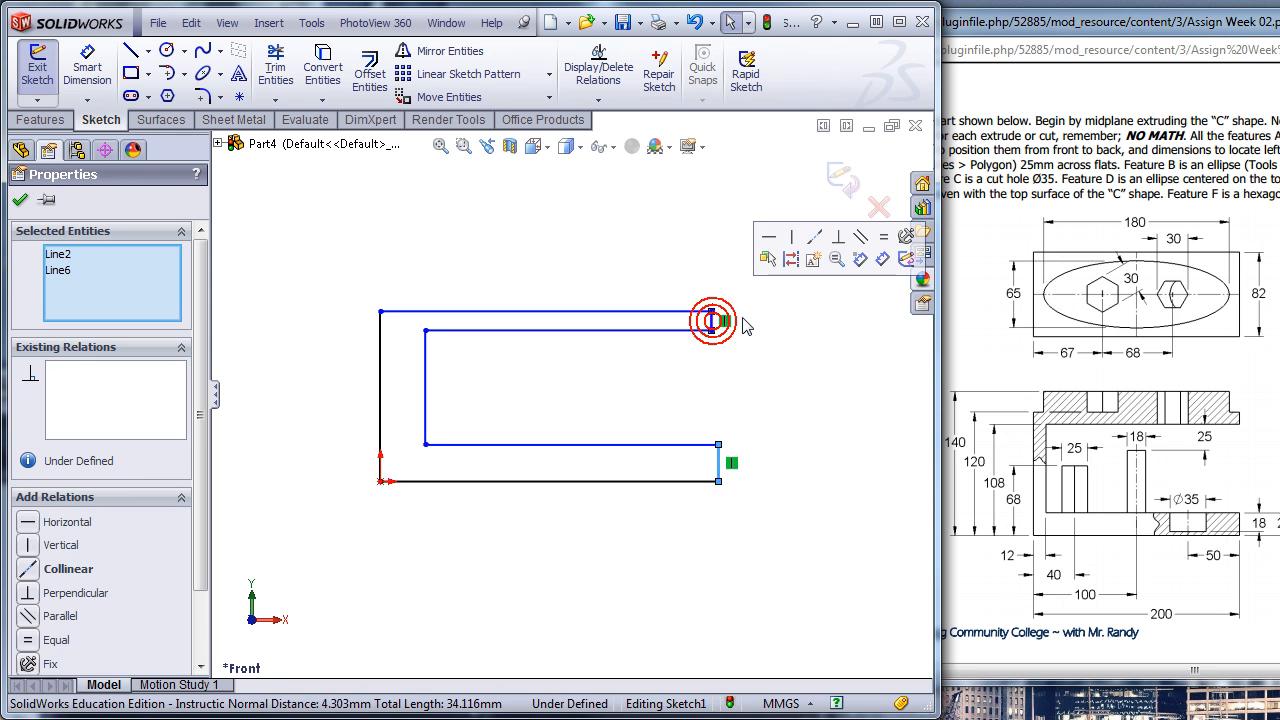
click(816, 240)
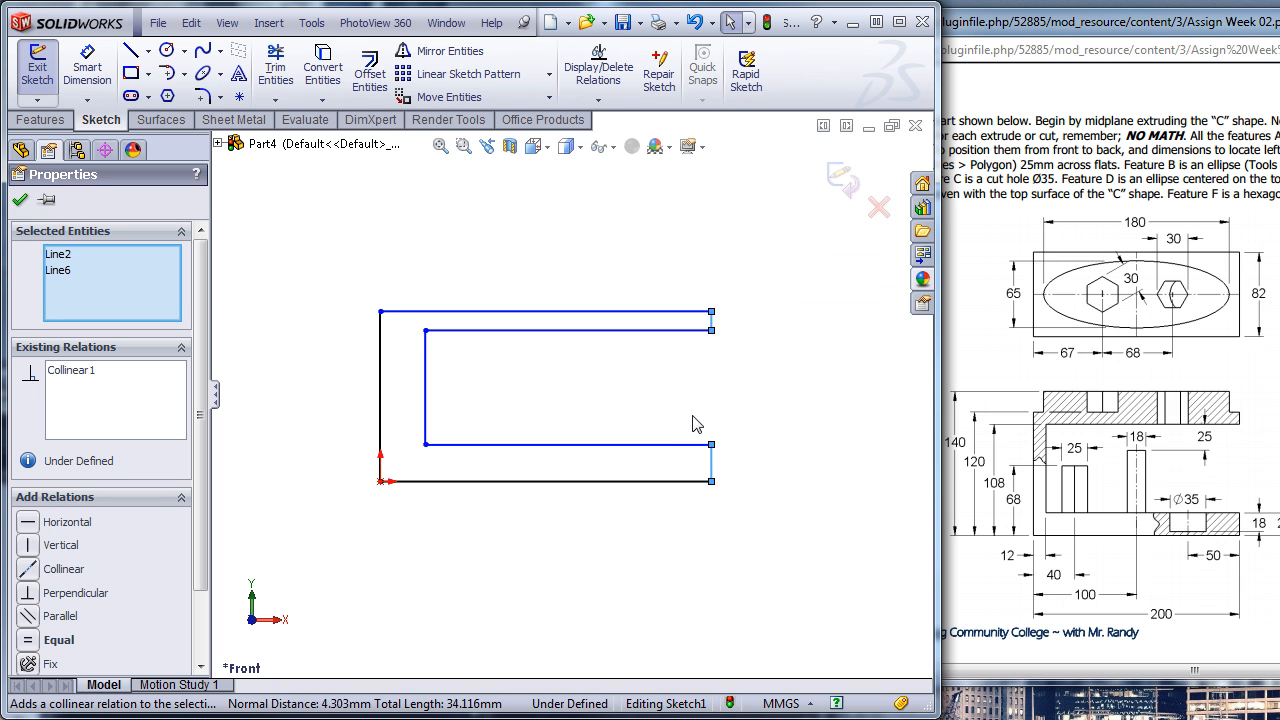
- Dimension the profile's bottom line to 200 mm and the lower arm's thickness to 22 mm
key(s)
click(746, 433)
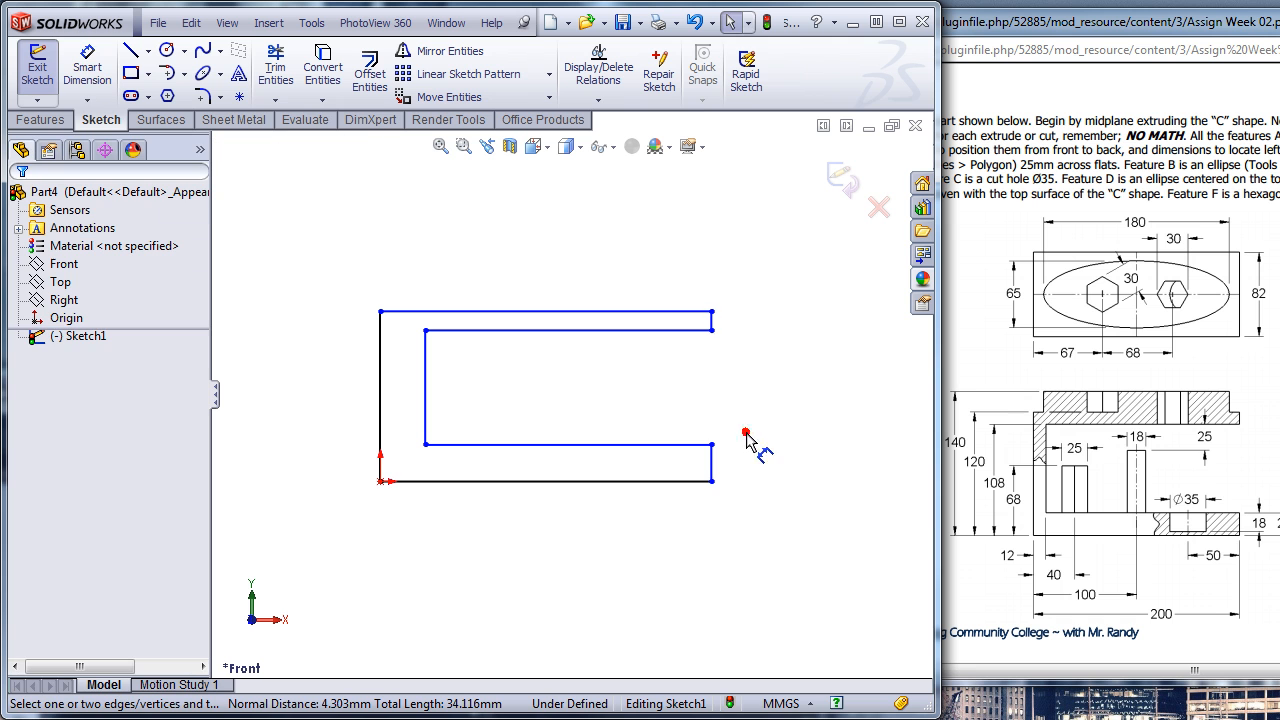
click(557, 527)
text(200)
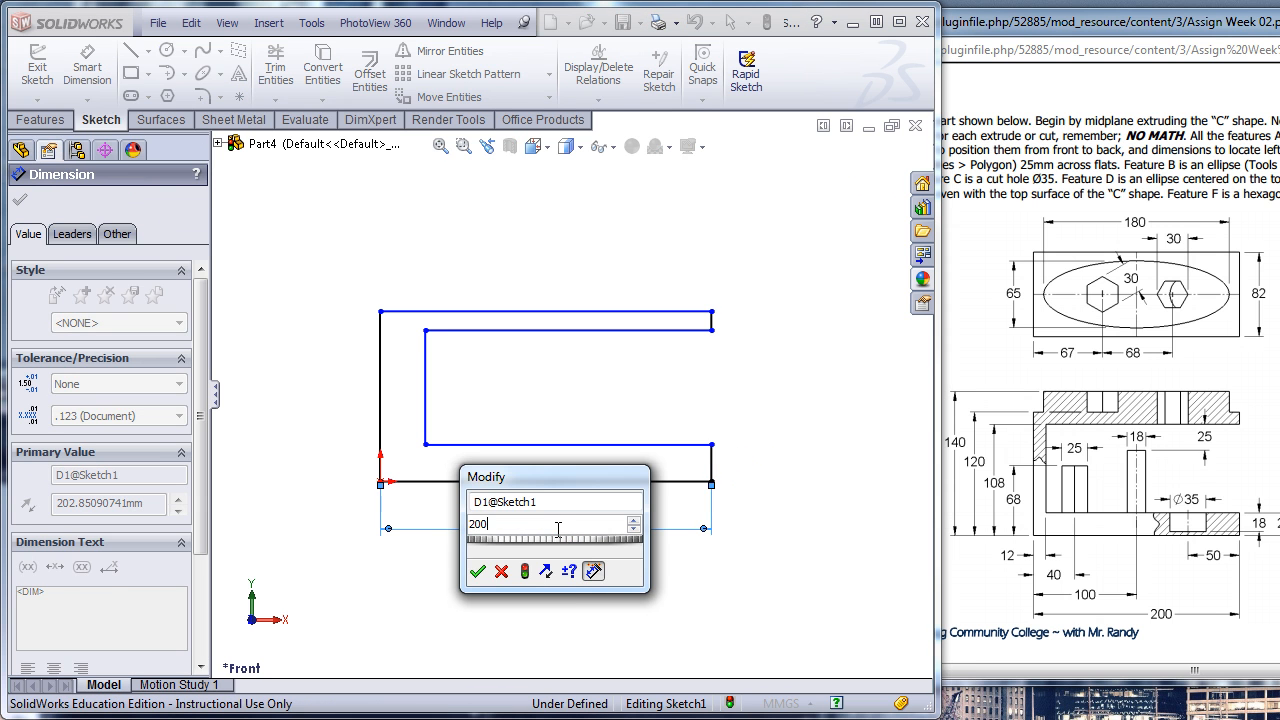
key(Return)
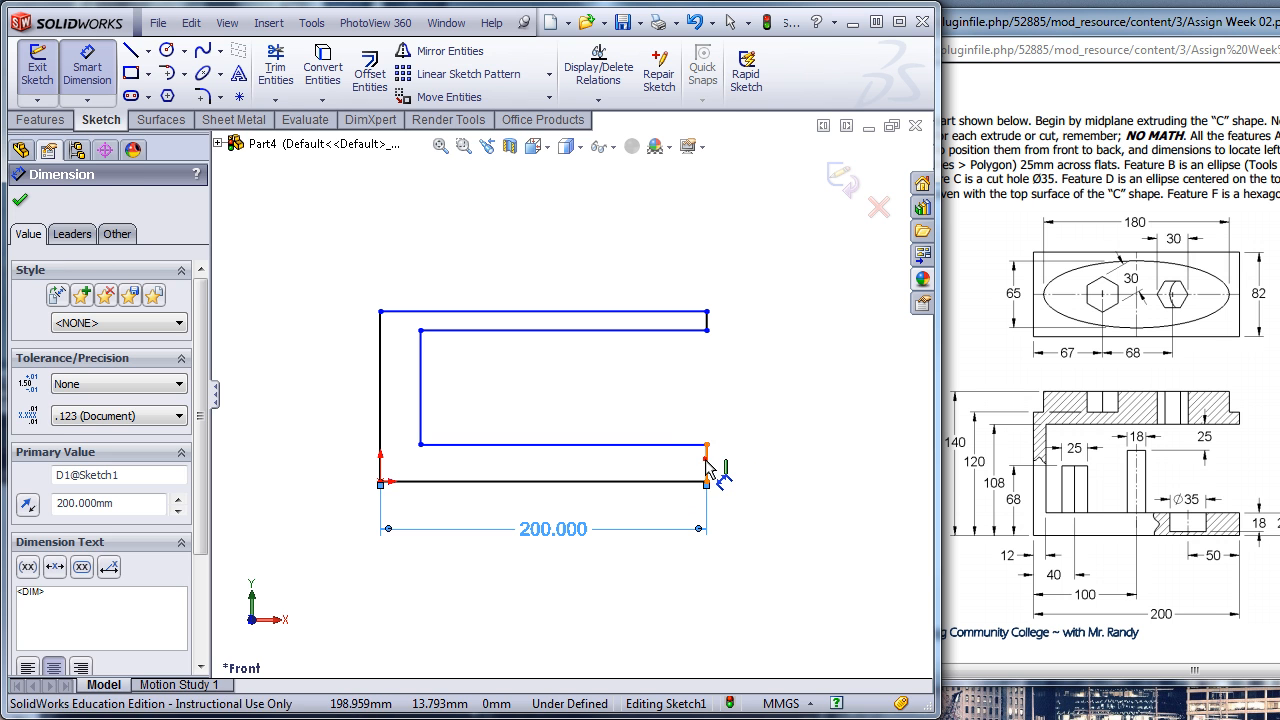
click(706, 465)
click(765, 398)
text(22)
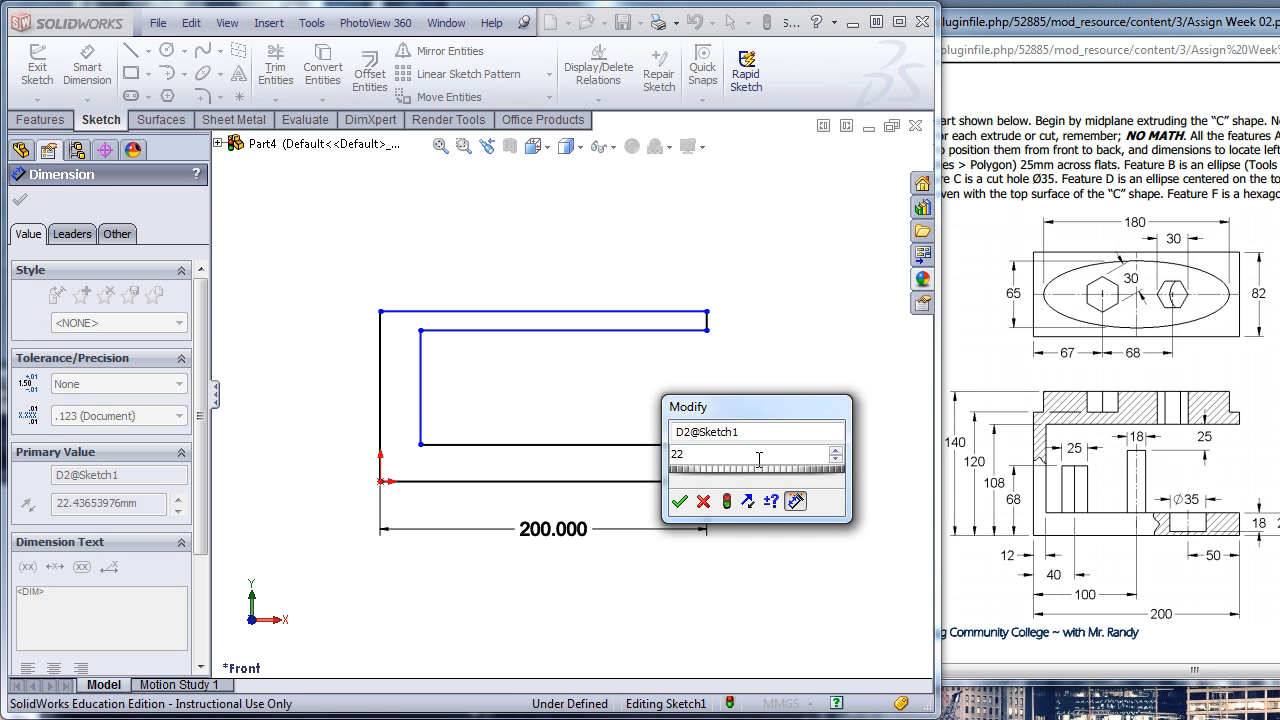
key(Return)
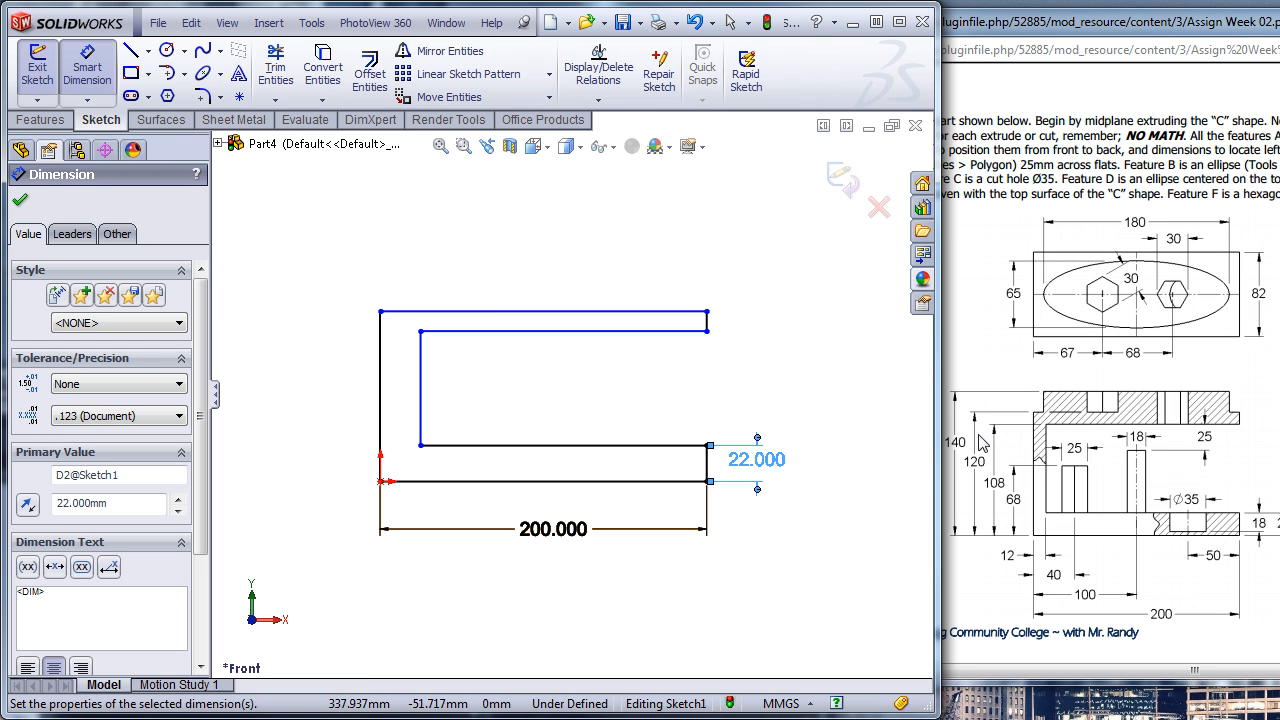
- Dimension the profile's overall height to 120 mm and the upper arm's underside to 108 mm above the bottom line
click(380, 400)
click(320, 395)
text(120)
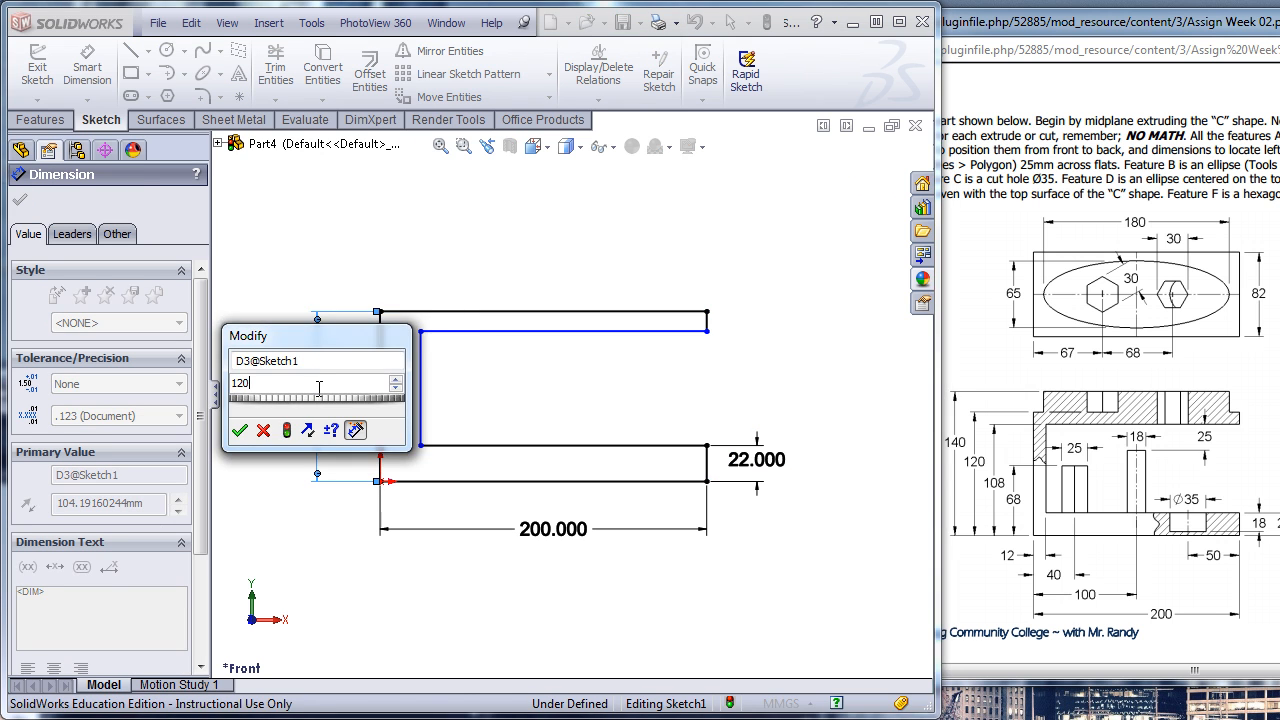
key(Return)
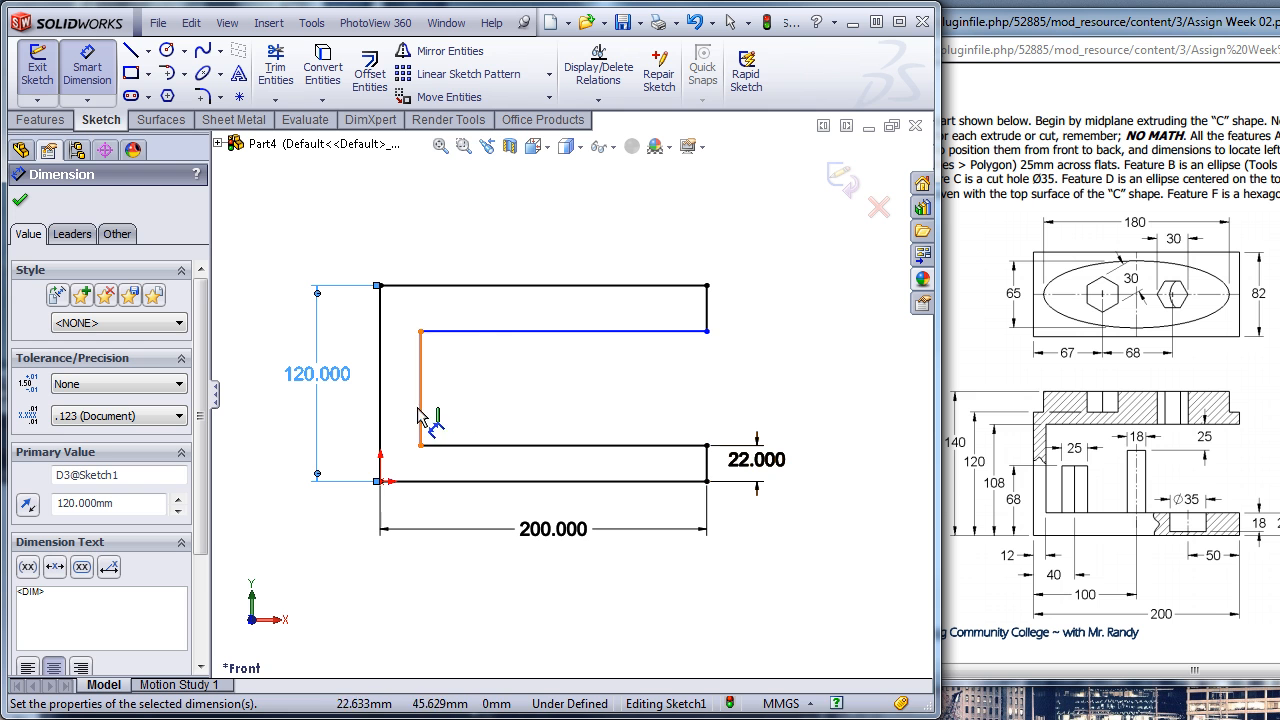
click(462, 333)
click(460, 481)
click(352, 428)
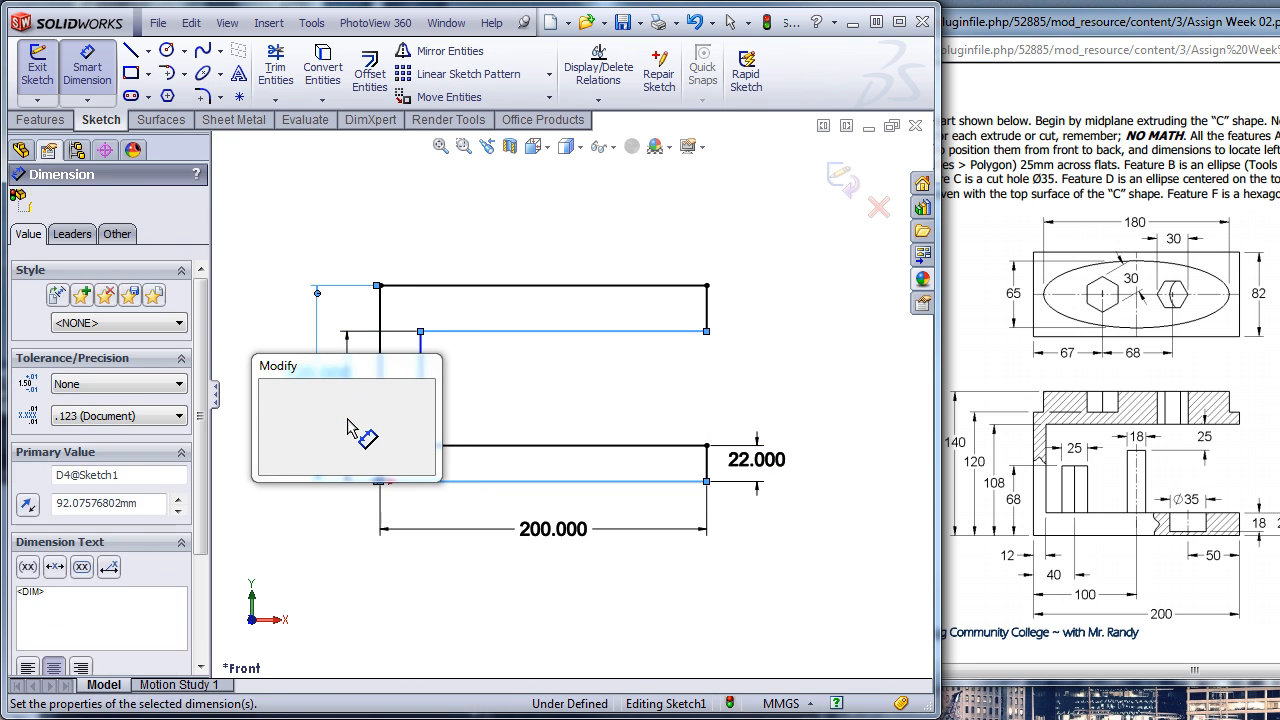
text(108)
key(Return)
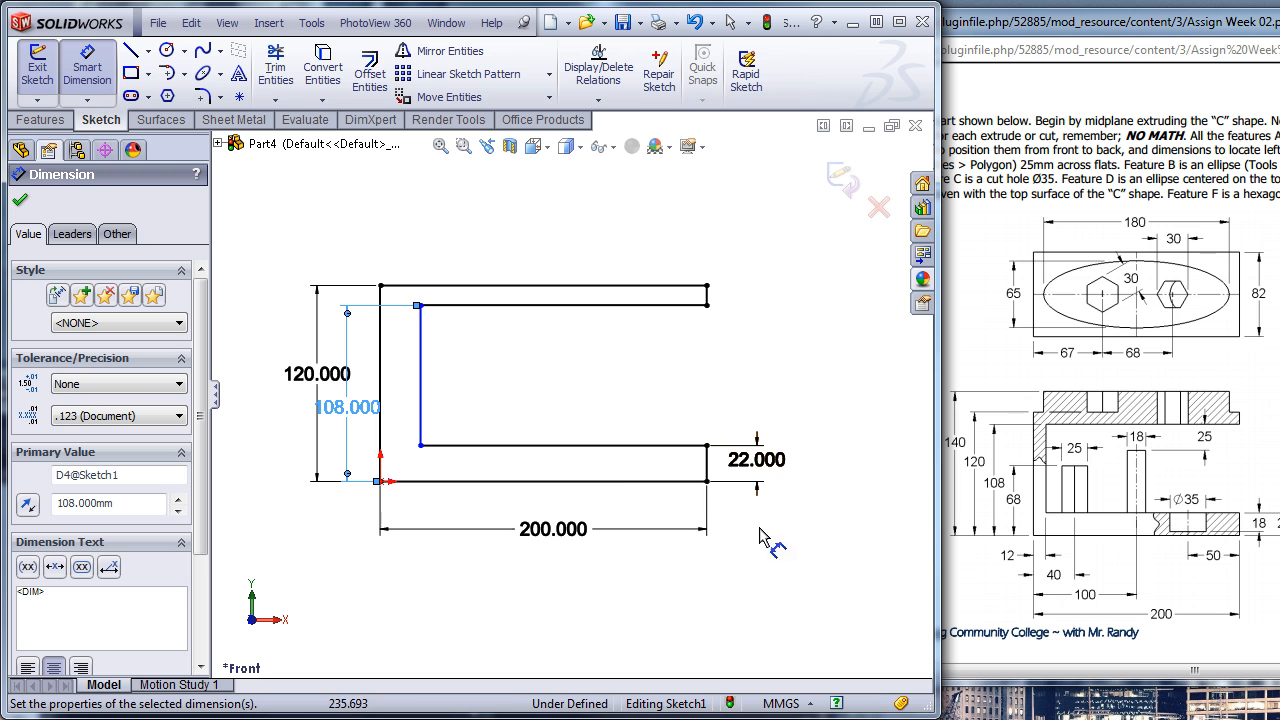
- Set the thickness of the vertical wall to 12 mm with a dimension between its inner and outer lines
click(422, 424)
click(381, 415)
click(413, 514)
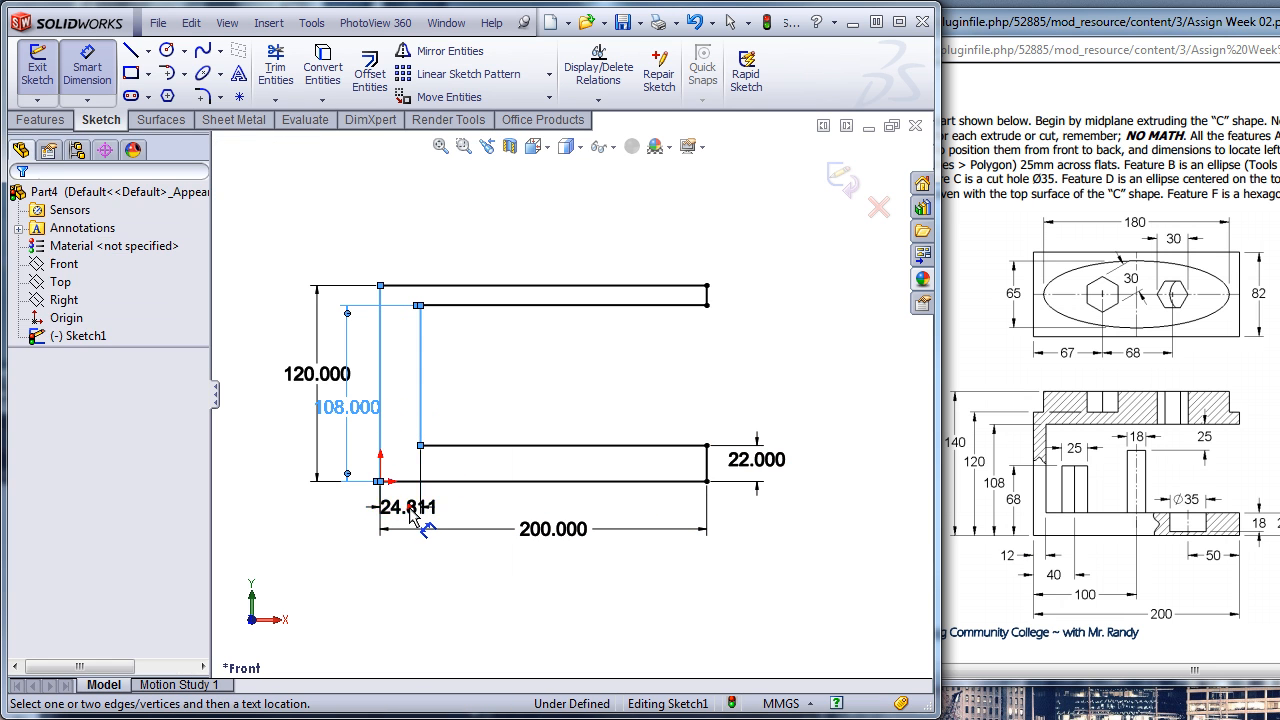
text(12)
key(Return)
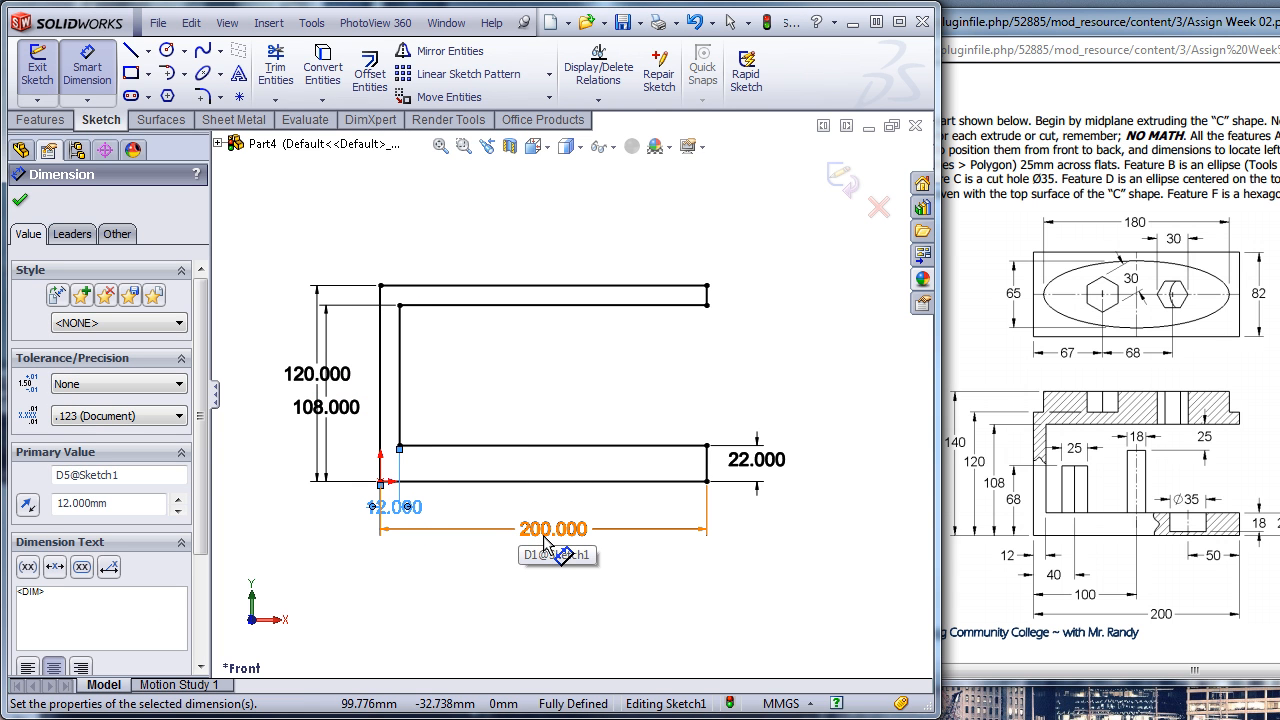
- Extrude the C-shaped profile 82 mm with a blind end condition
mouse_move(548, 545)
middle_down()
mouse_move(494, 571)
mouse_move(487, 590)
middle_up()
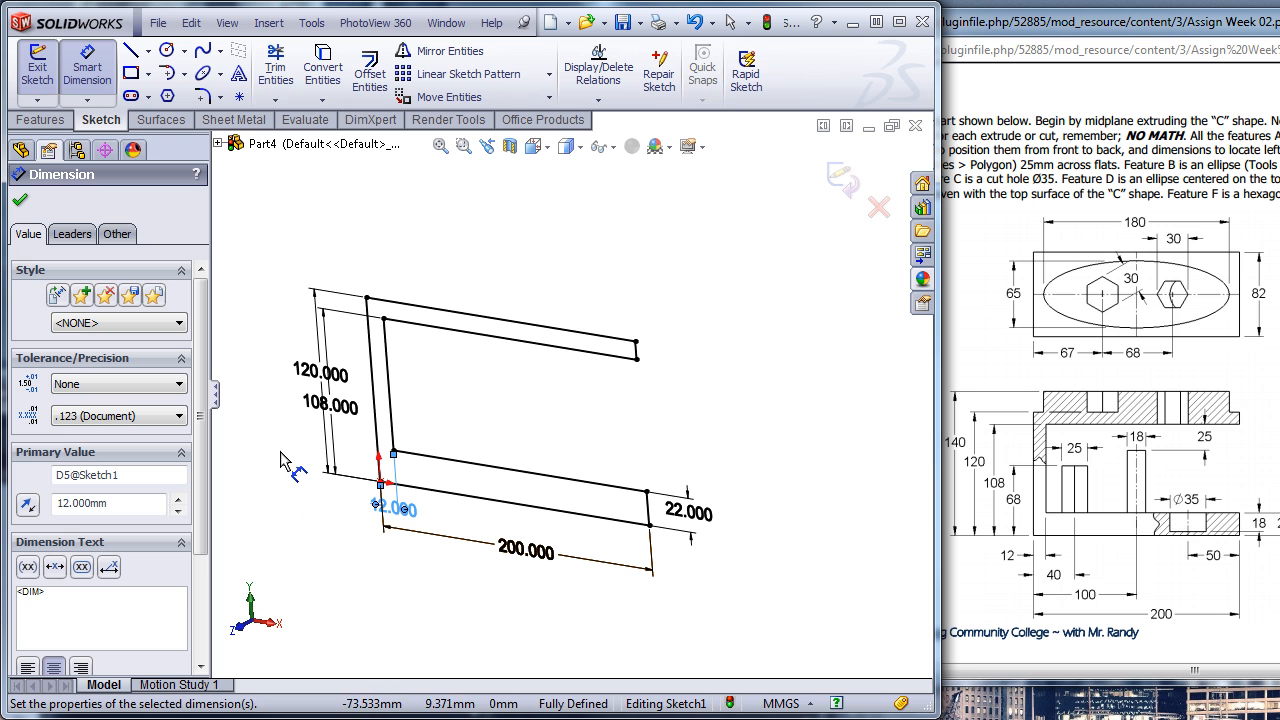
click(61, 123)
click(45, 72)
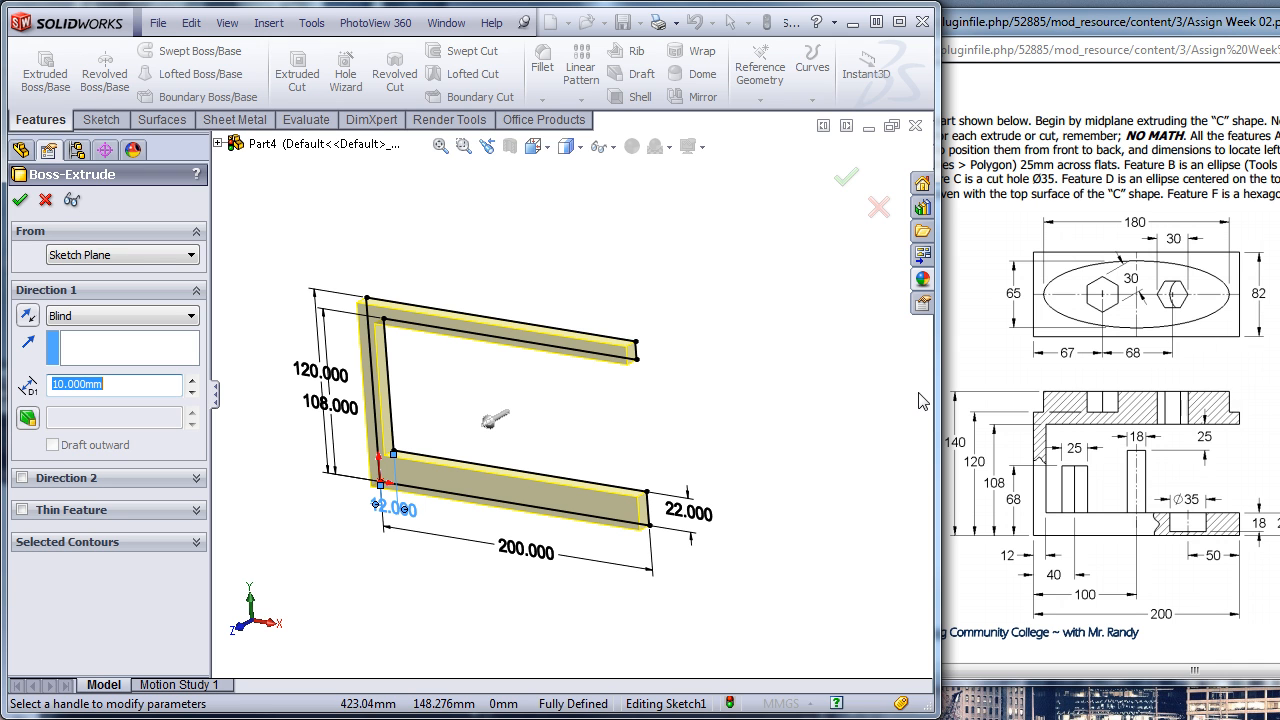
text(8)
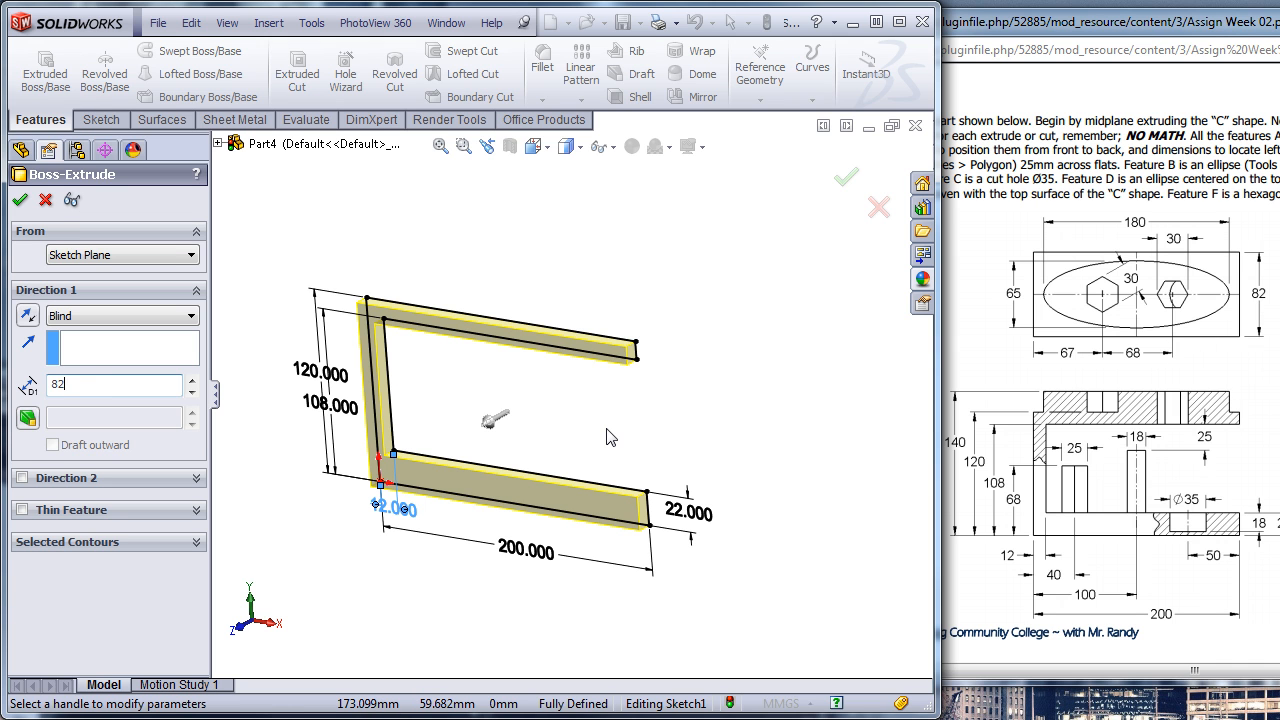
text(2)
key(Return)
- Start a sketch on the top face of the upper arm and orient the view normal to it
mouse_move(429, 535)
middle_down()
mouse_move(410, 536)
mouse_move(423, 537)
middle_up()
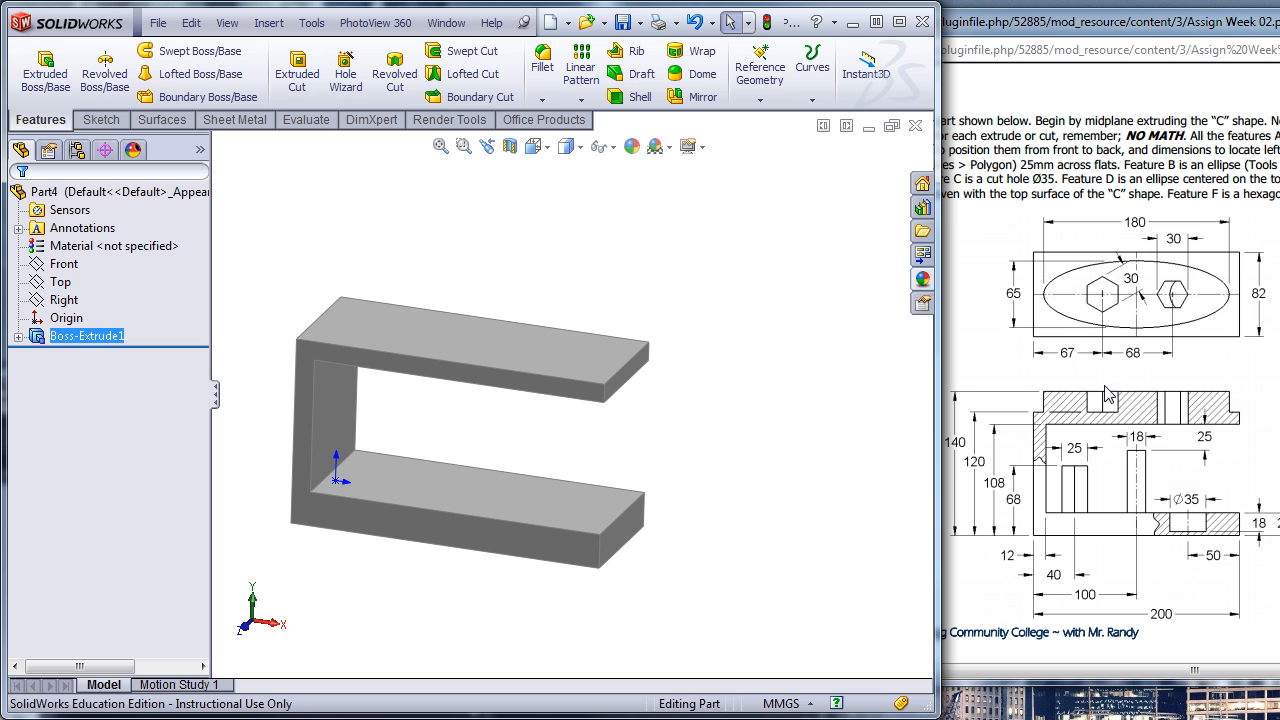
click(487, 346)
click(565, 285)
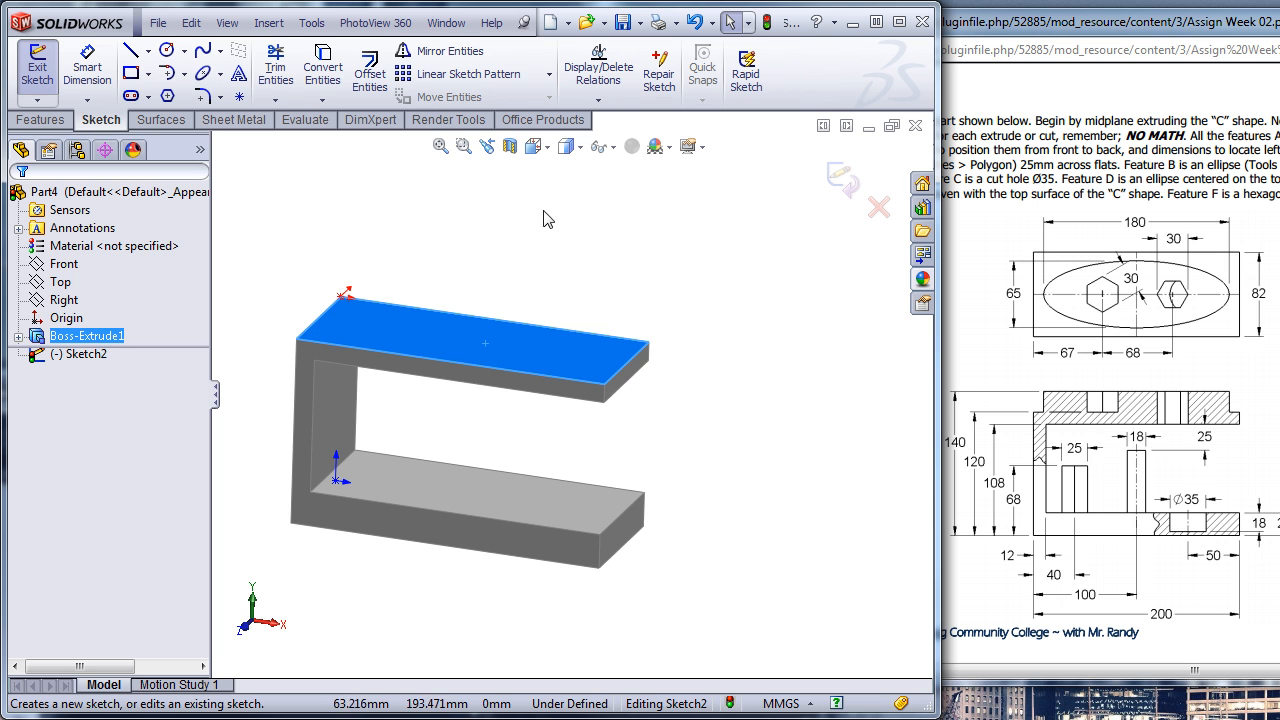
click(535, 146)
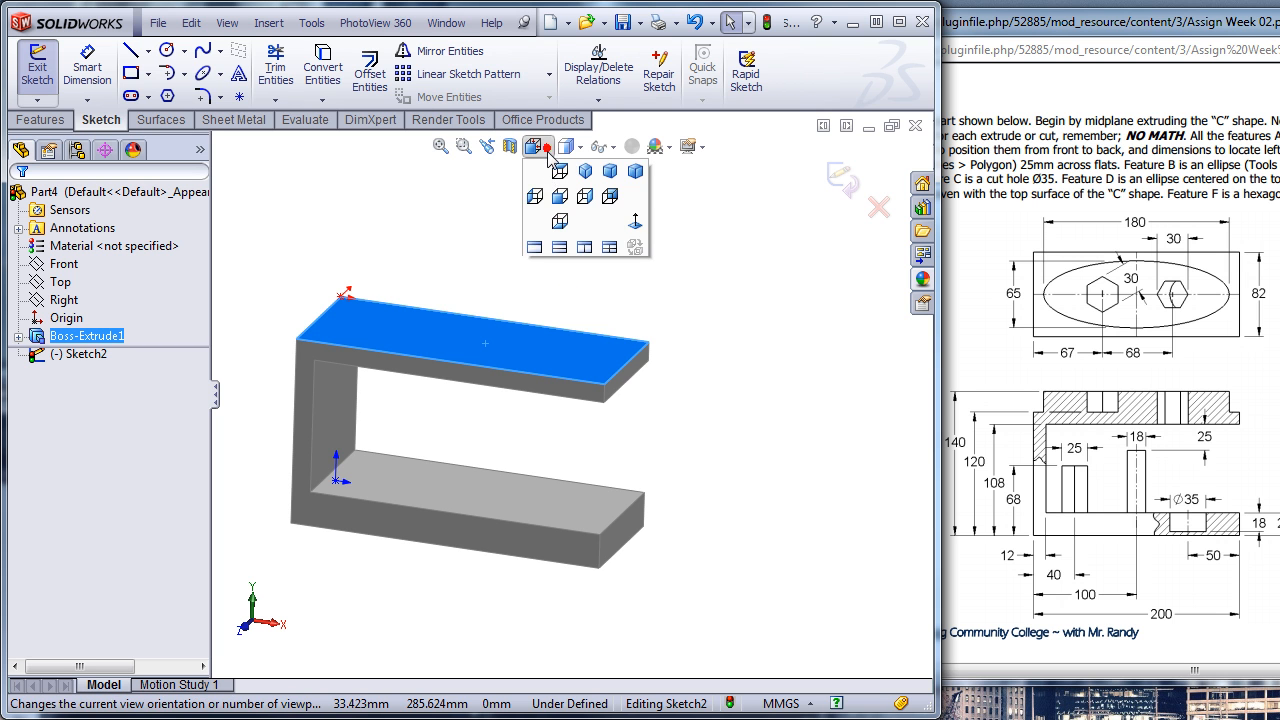
click(633, 222)
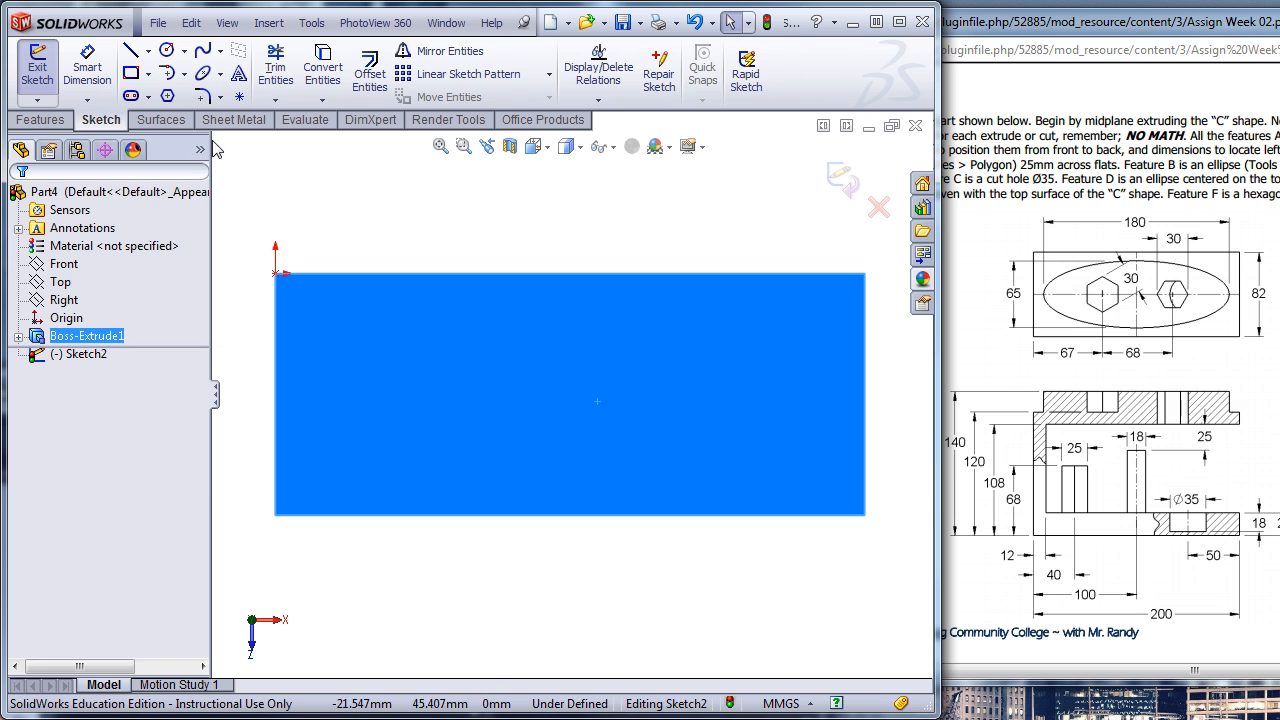
click(474, 246)
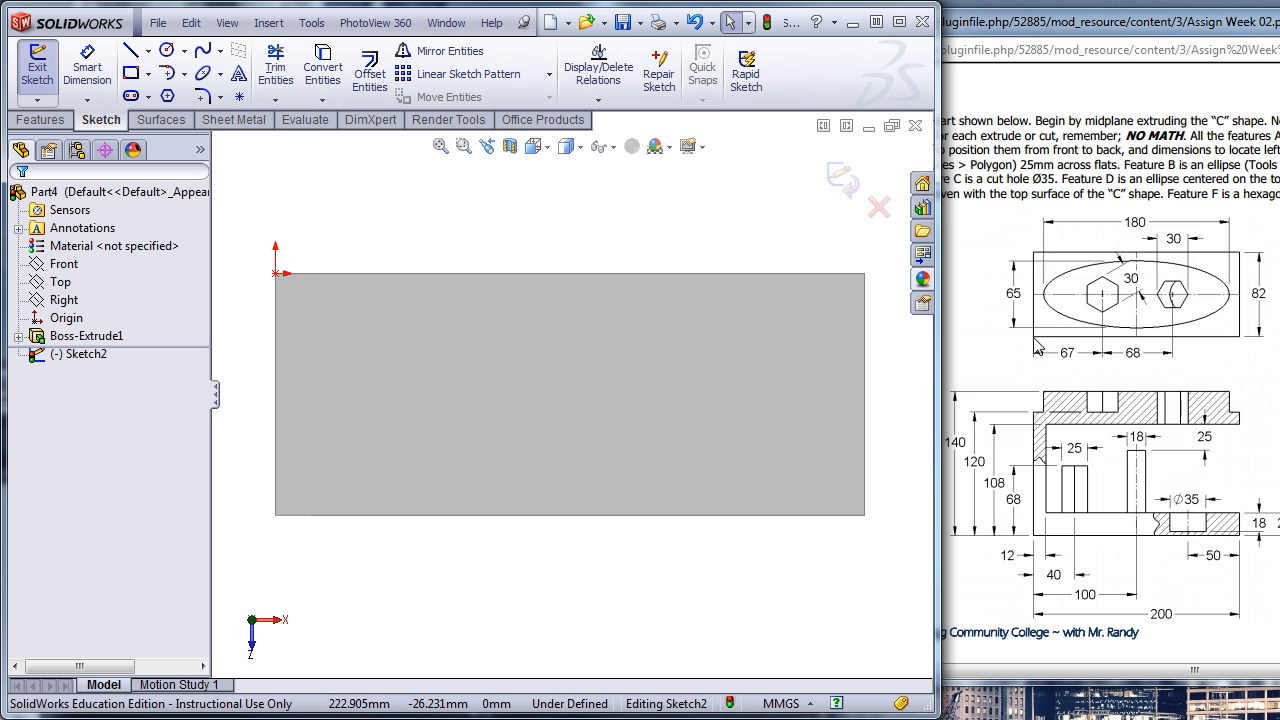
- Sketch a horizontal construction centerline across the top face, joining the midpoints of its two short edges
click(149, 50)
click(170, 92)
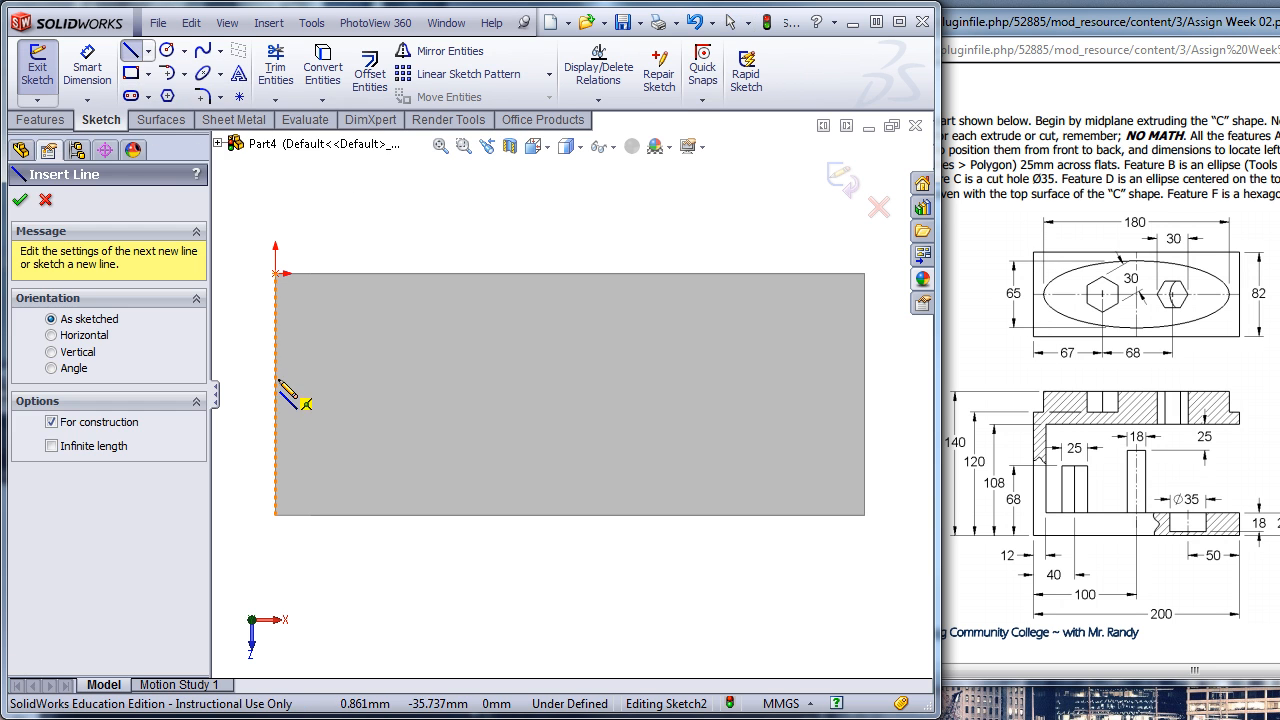
click(275, 393)
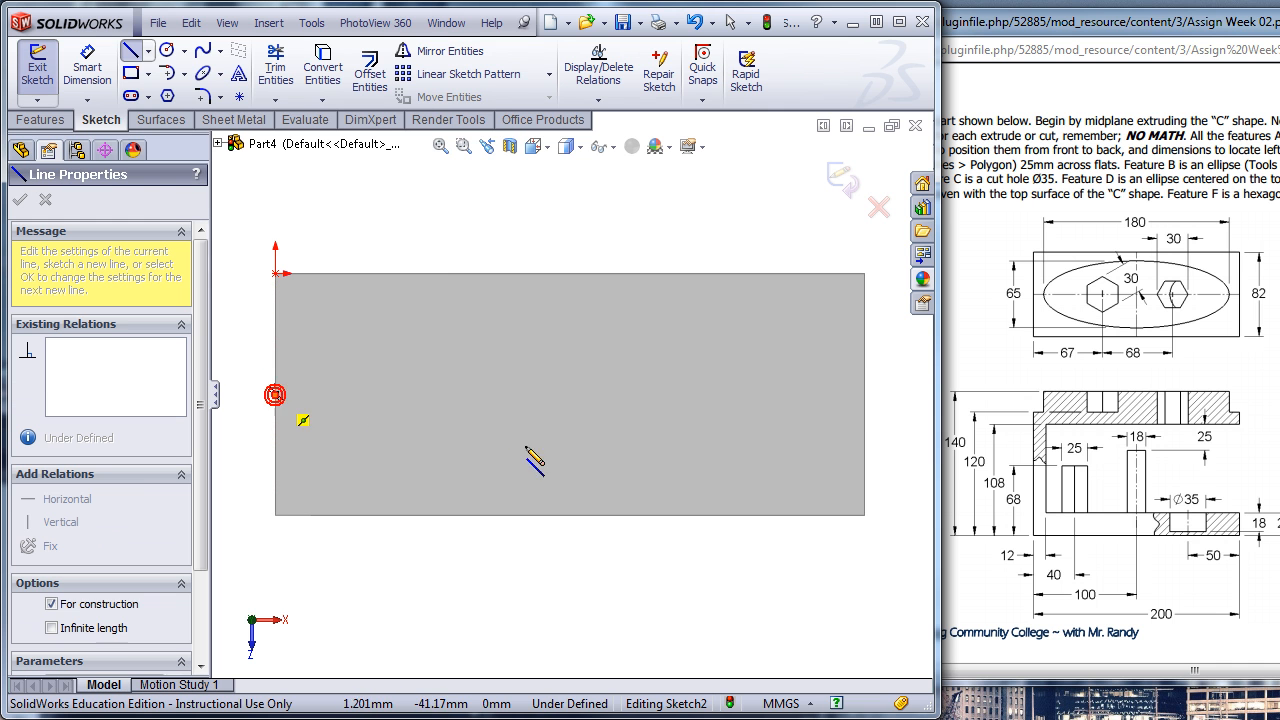
click(866, 395)
key(Escape)
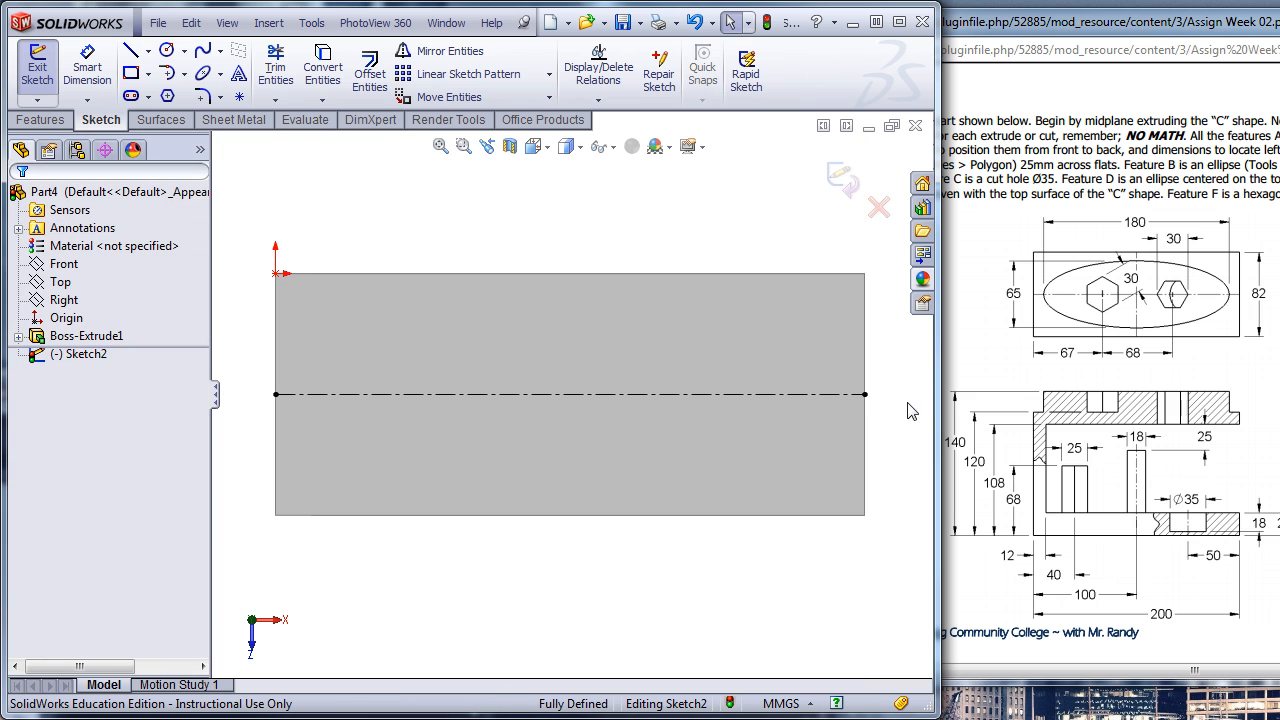
- Sketch a slightly tilted ellipse centred on the centerline's midpoint, with semi-axes of about 81 mm and 31 mm
click(204, 74)
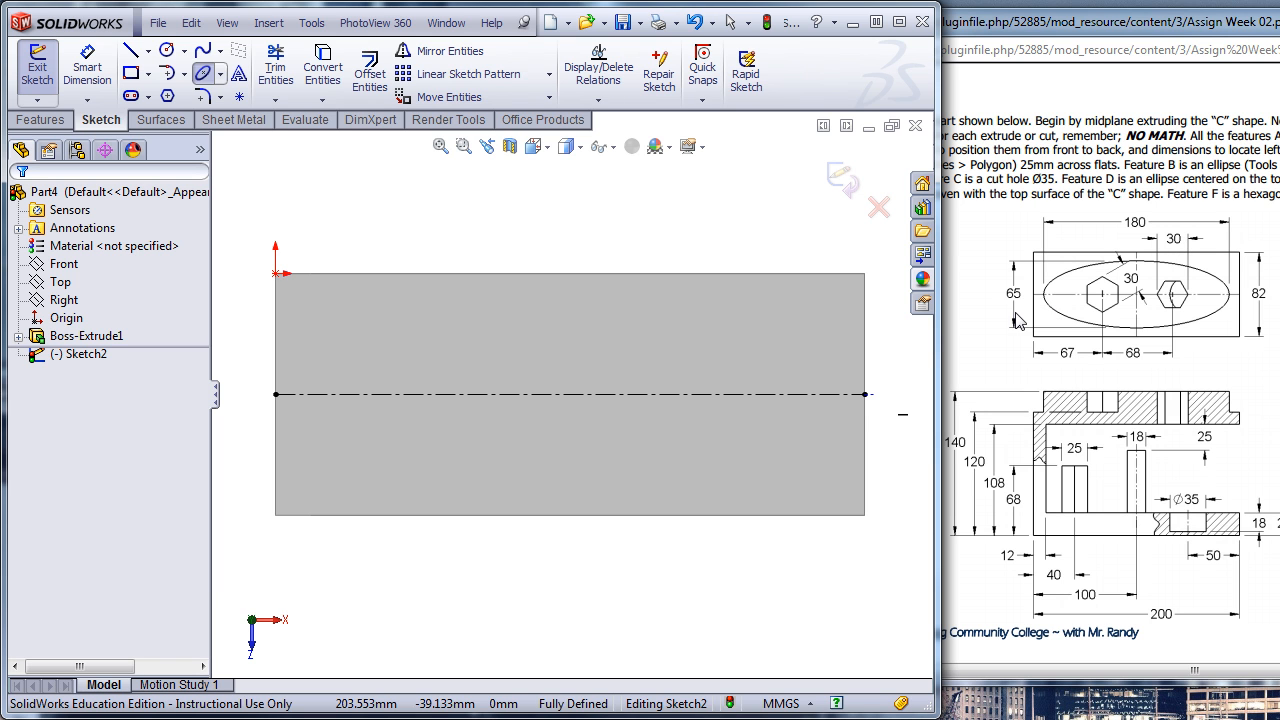
click(569, 394)
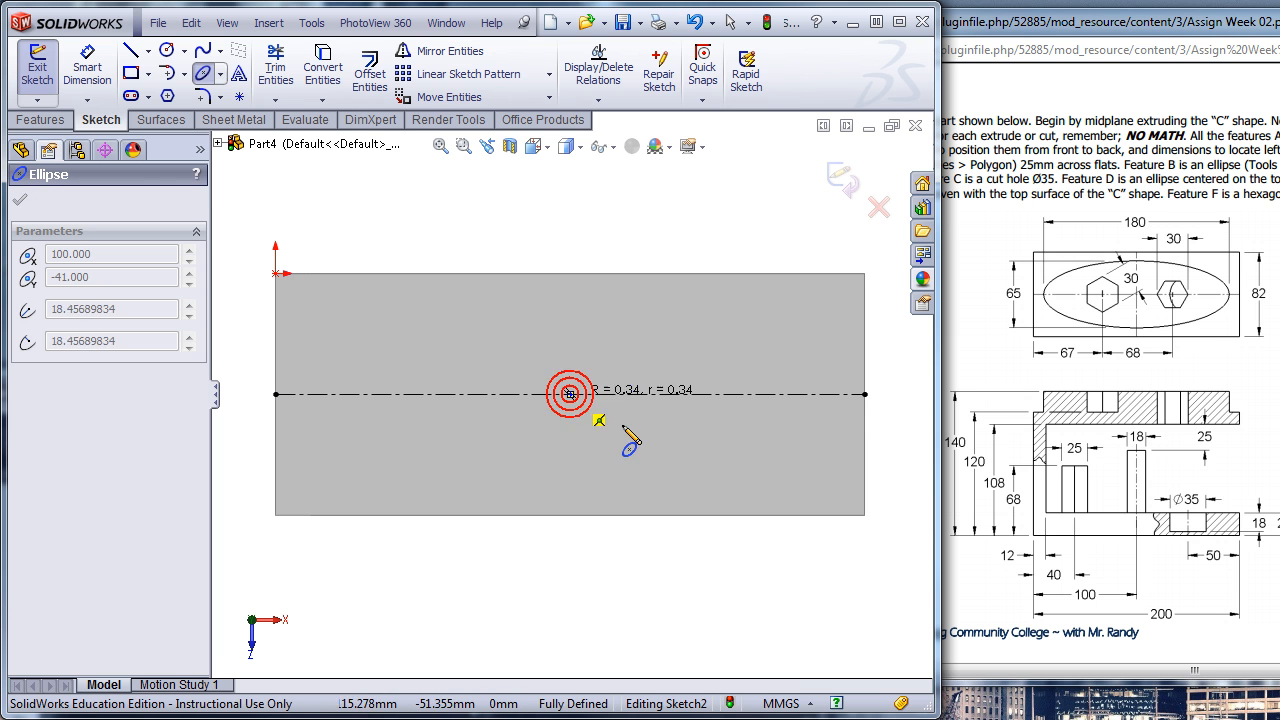
click(809, 411)
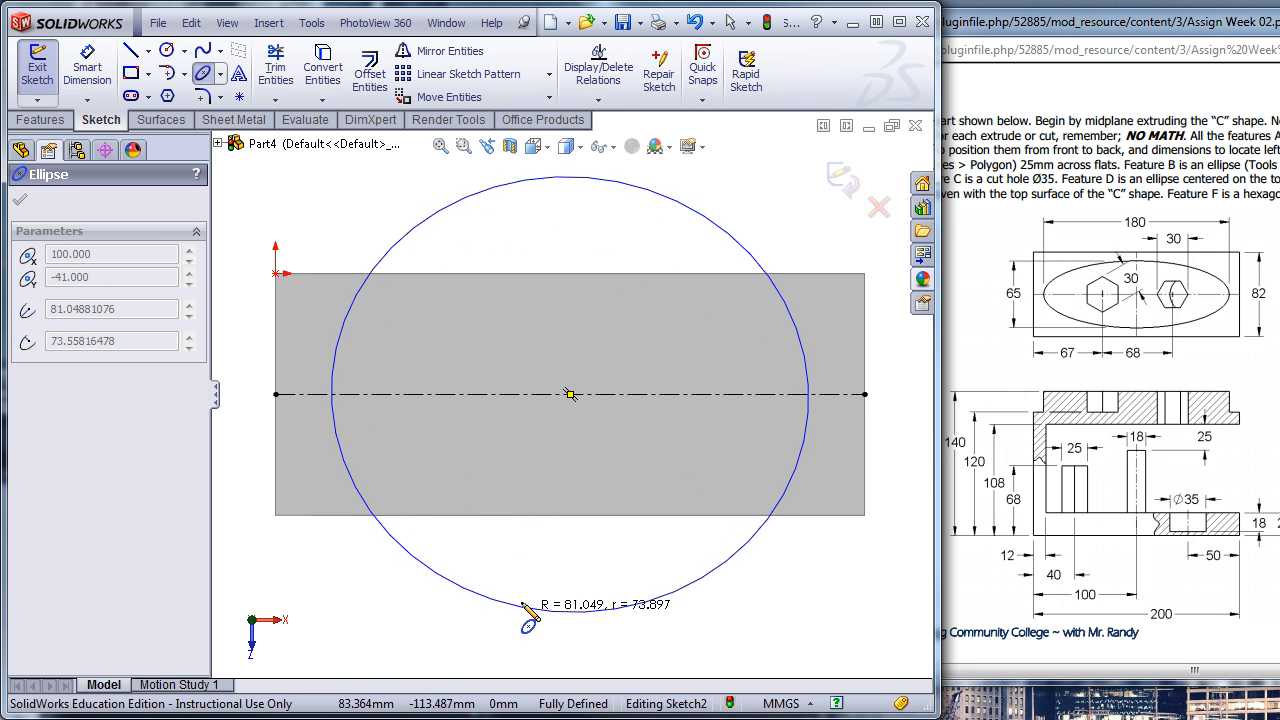
click(534, 486)
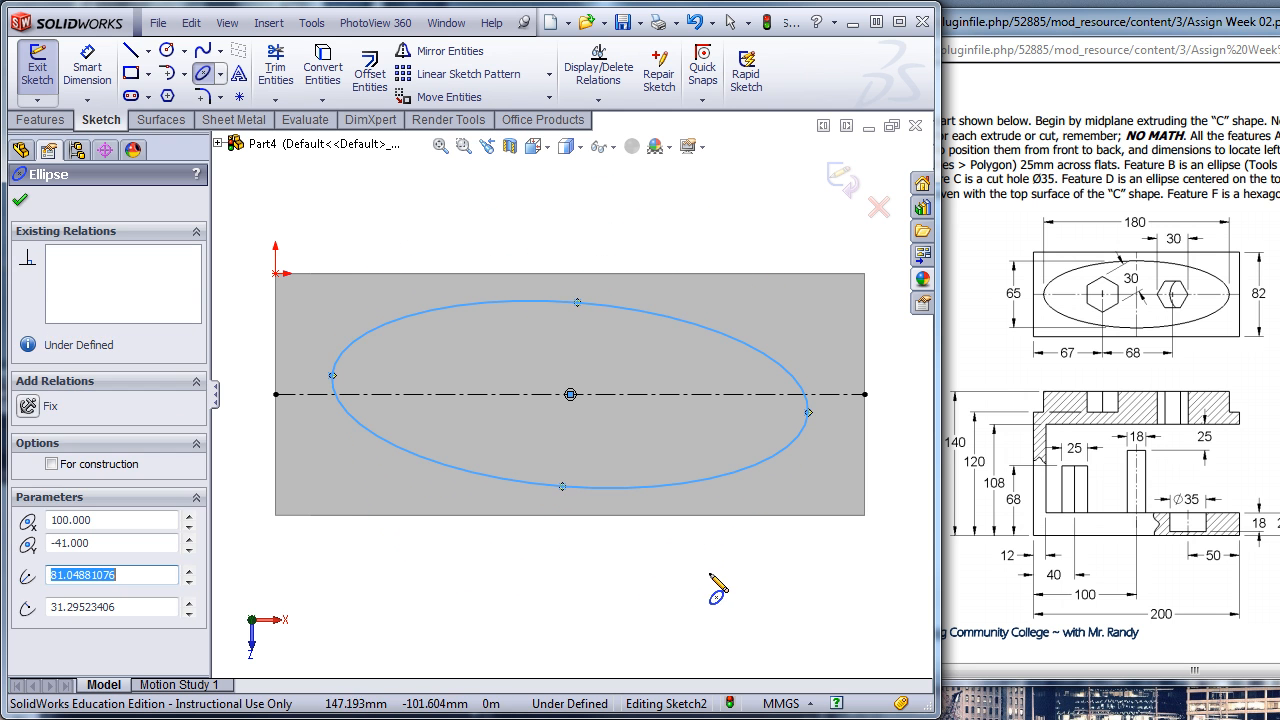
key(Escape)
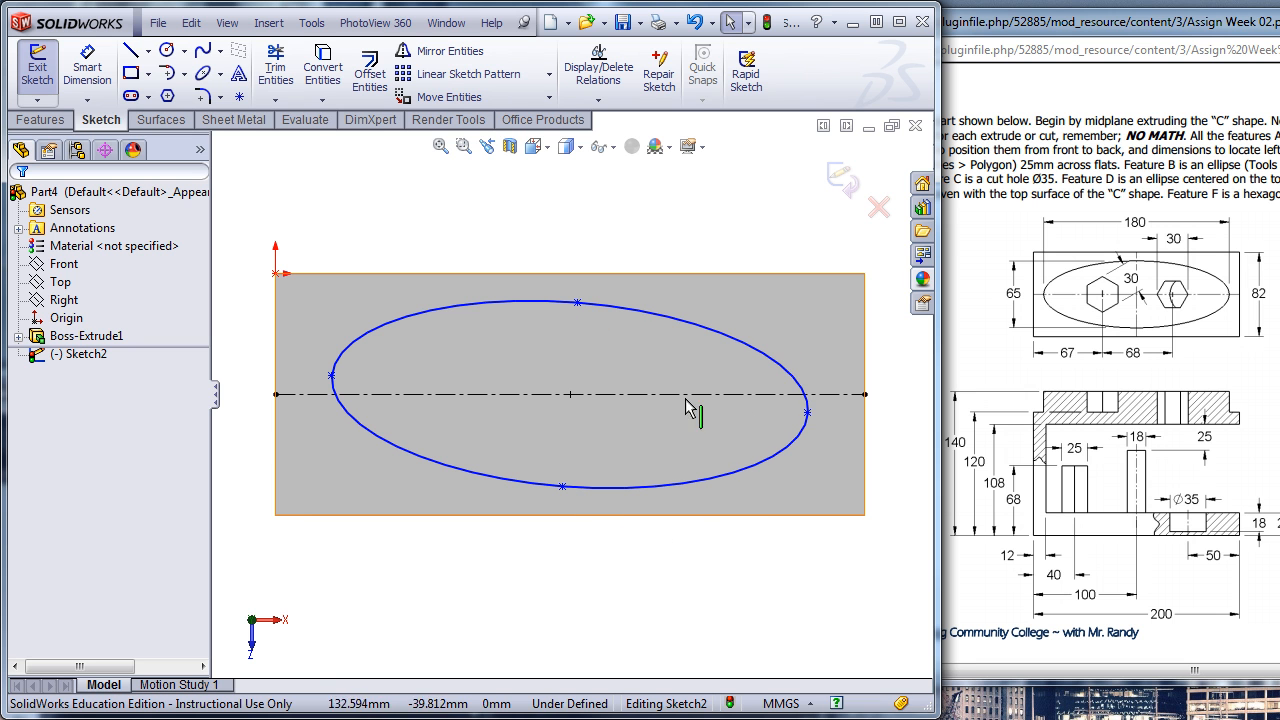
- Add a Horizontal relation between the ellipse's two major-axis end points and stretch its minor axis slightly toward the face's long edges
mouse_move(808, 413)
mouse_down()
mouse_move(814, 343)
mouse_move(820, 440)
mouse_move(823, 371)
mouse_move(823, 431)
mouse_move(822, 417)
mouse_up()
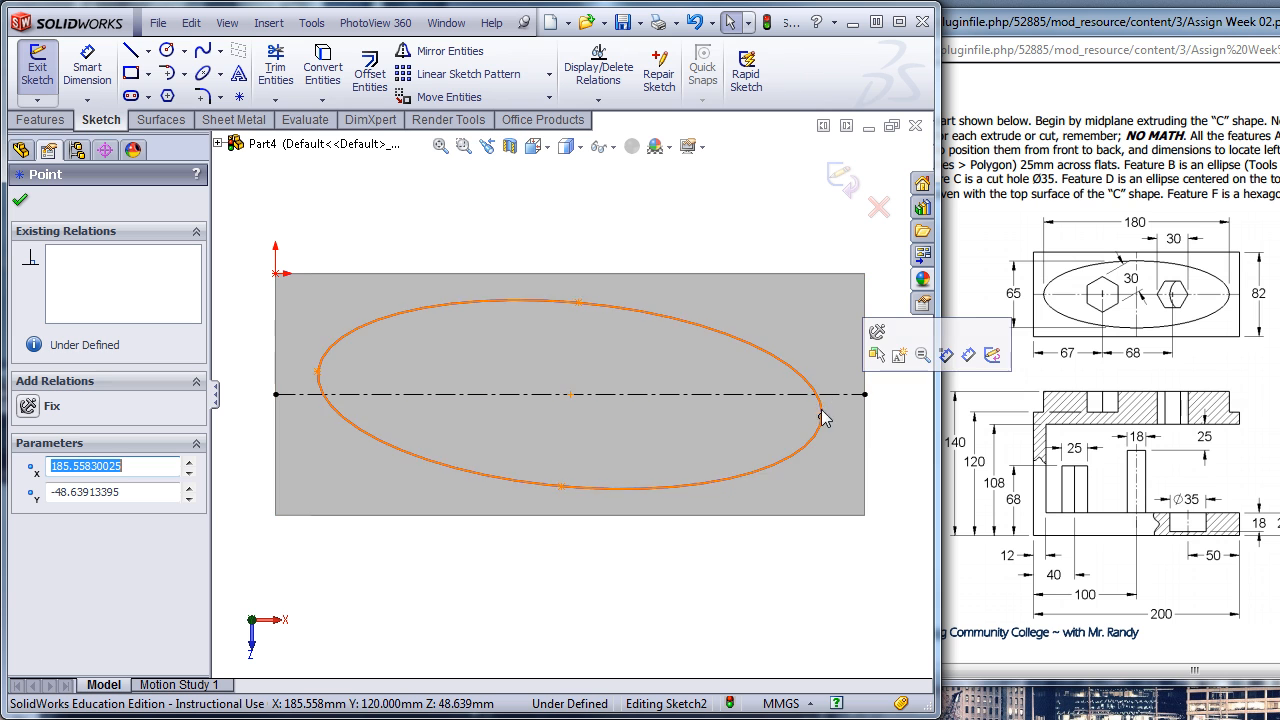
click(317, 372)
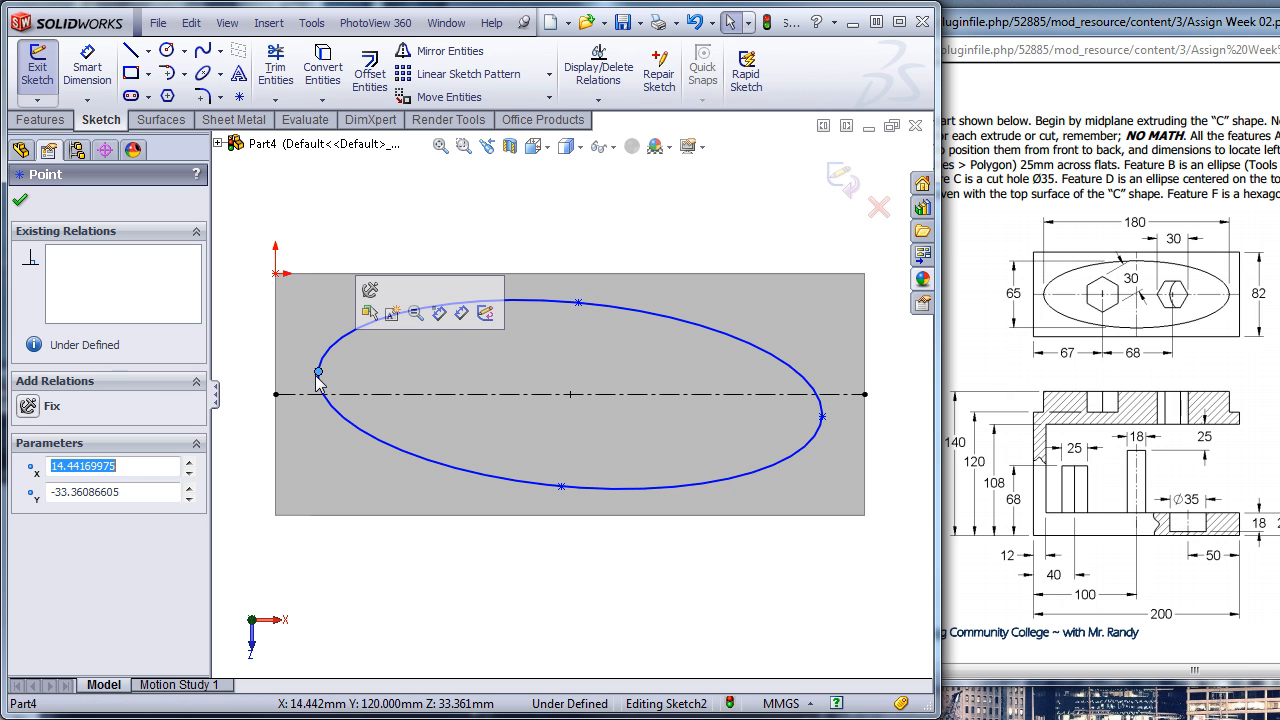
ctrl+click(823, 421)
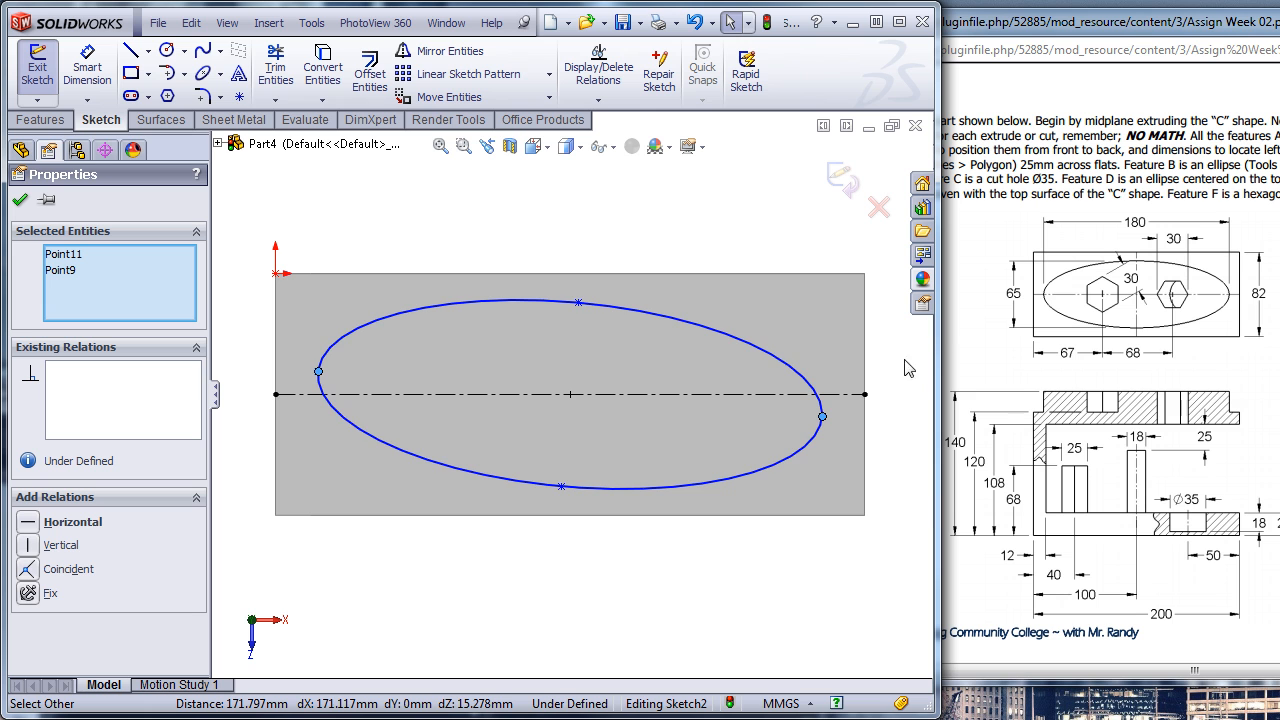
click(28, 522)
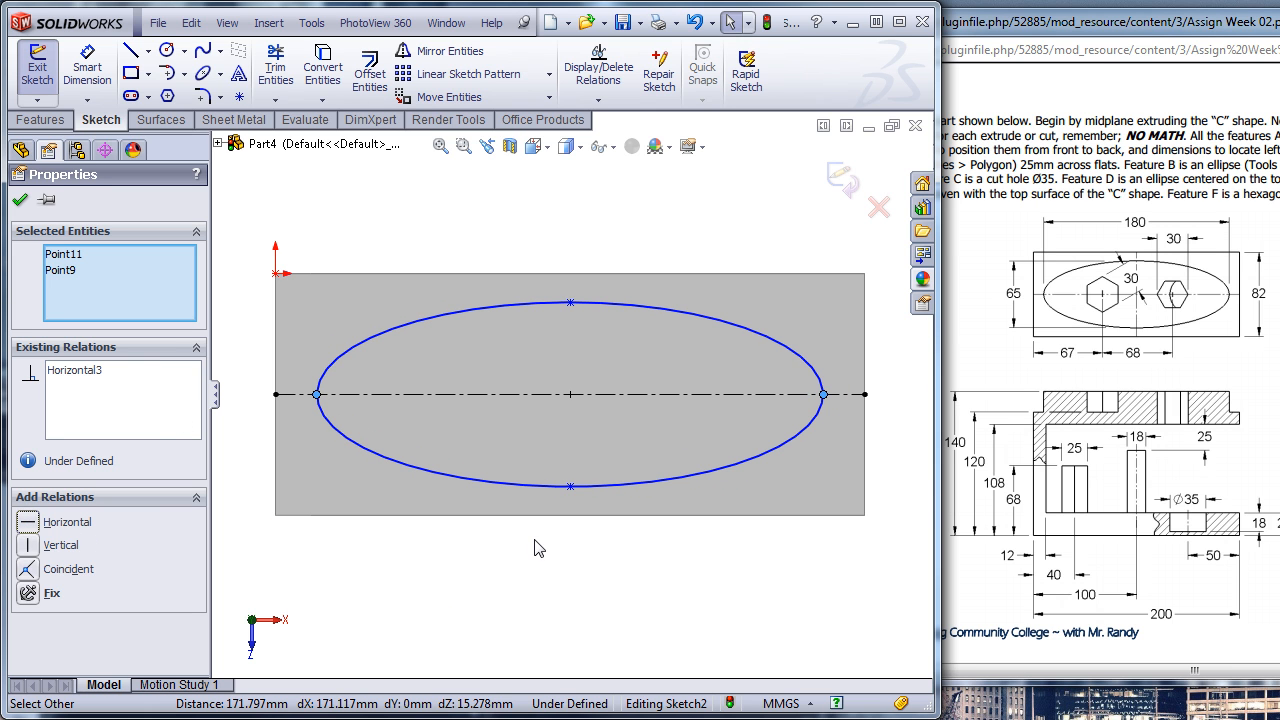
click(638, 561)
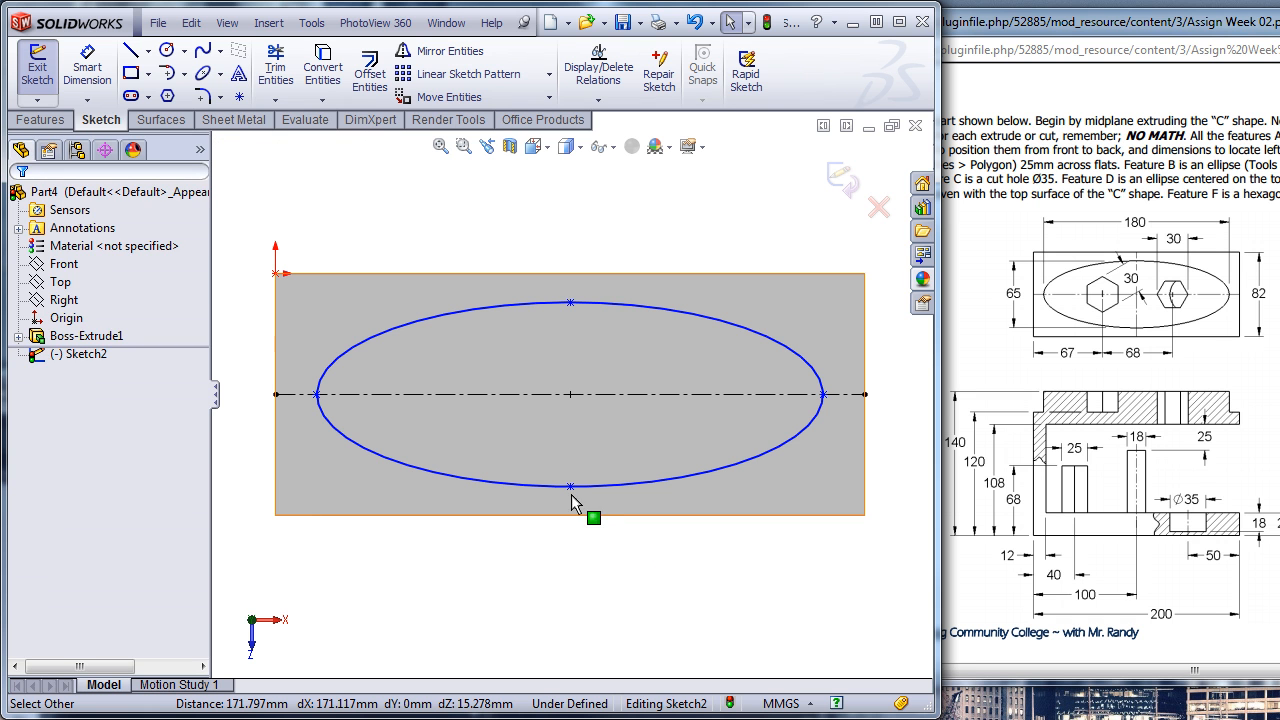
drag(570, 487, 574, 513)
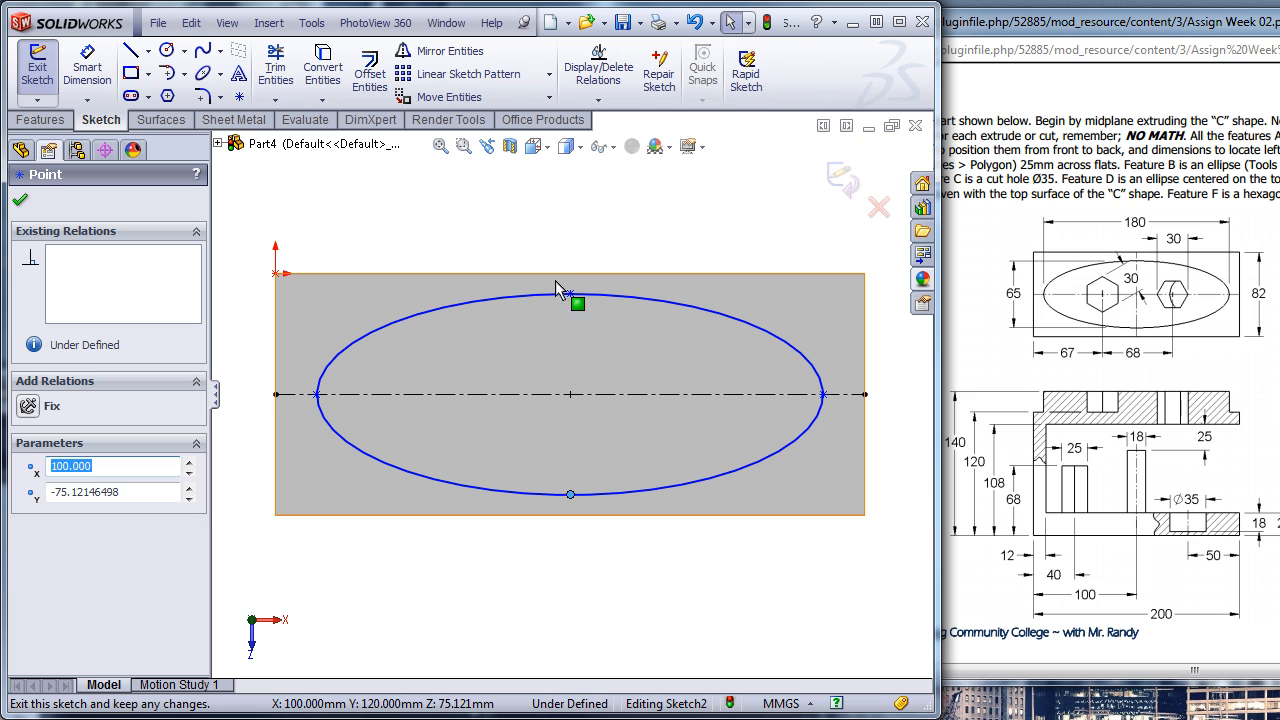
- Dimension the ellipse's major axis between its two end points to 180 mm
key(s)
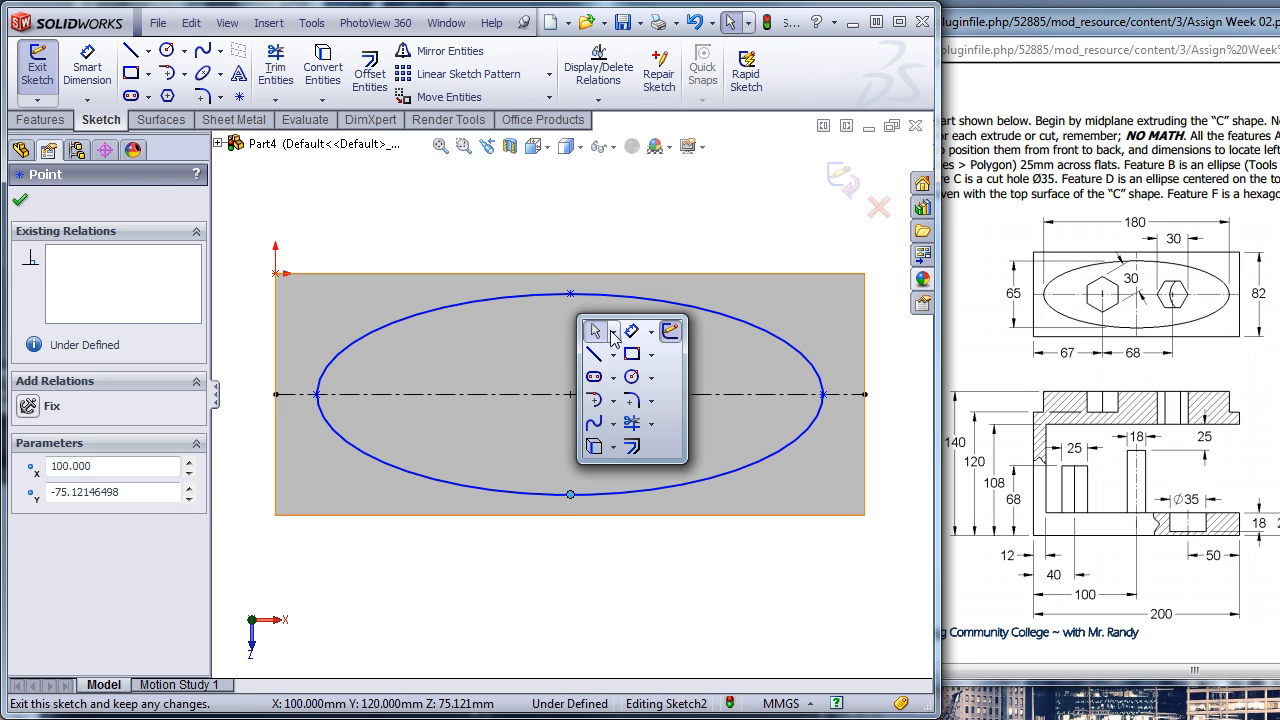
click(621, 333)
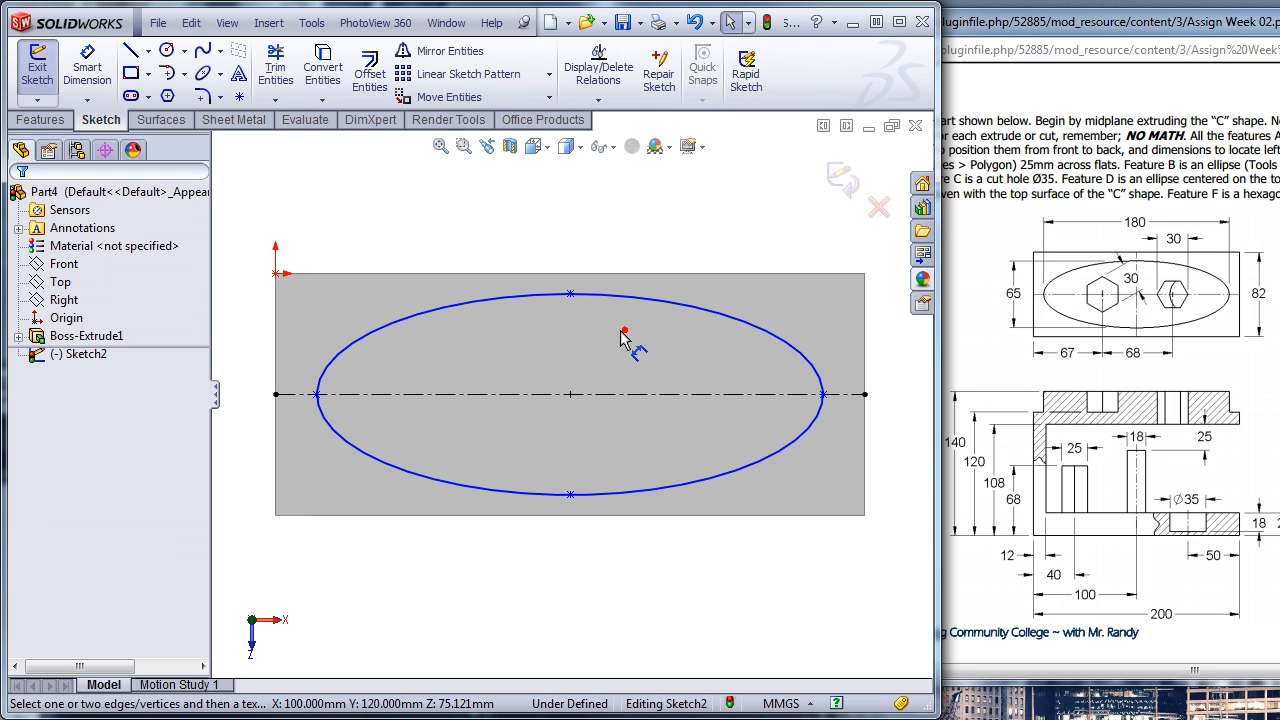
click(316, 394)
click(823, 394)
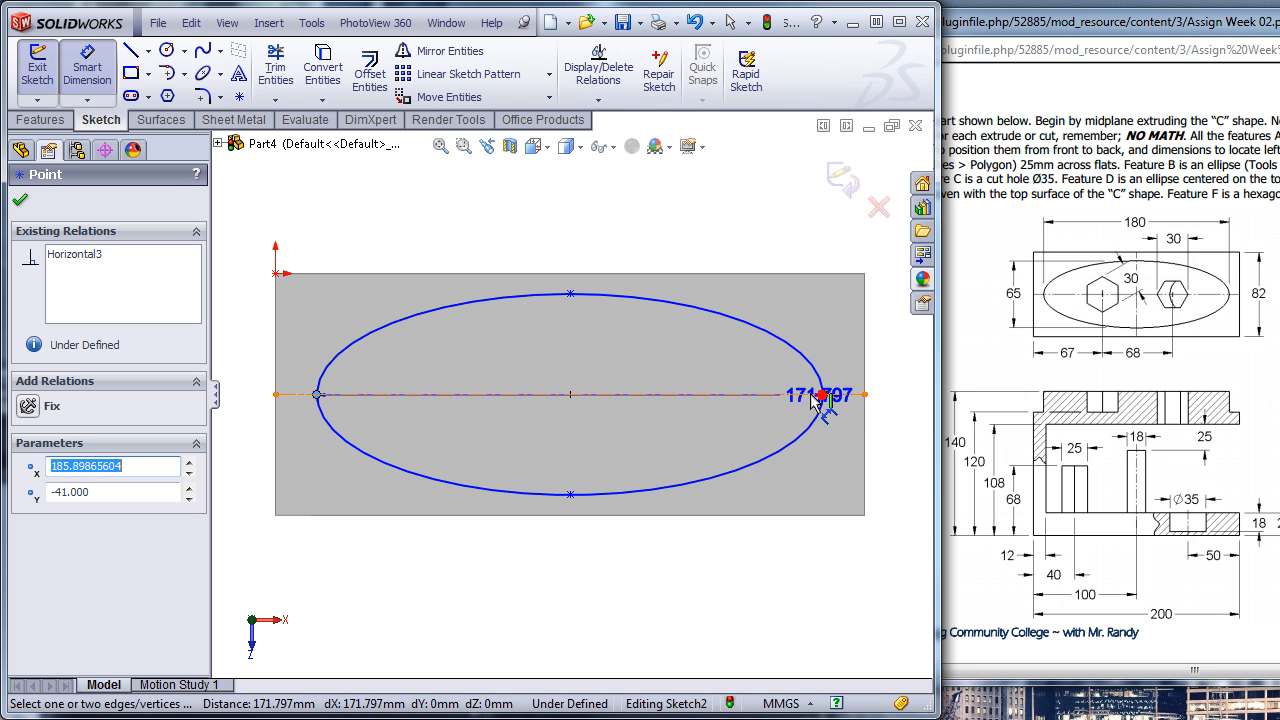
click(587, 234)
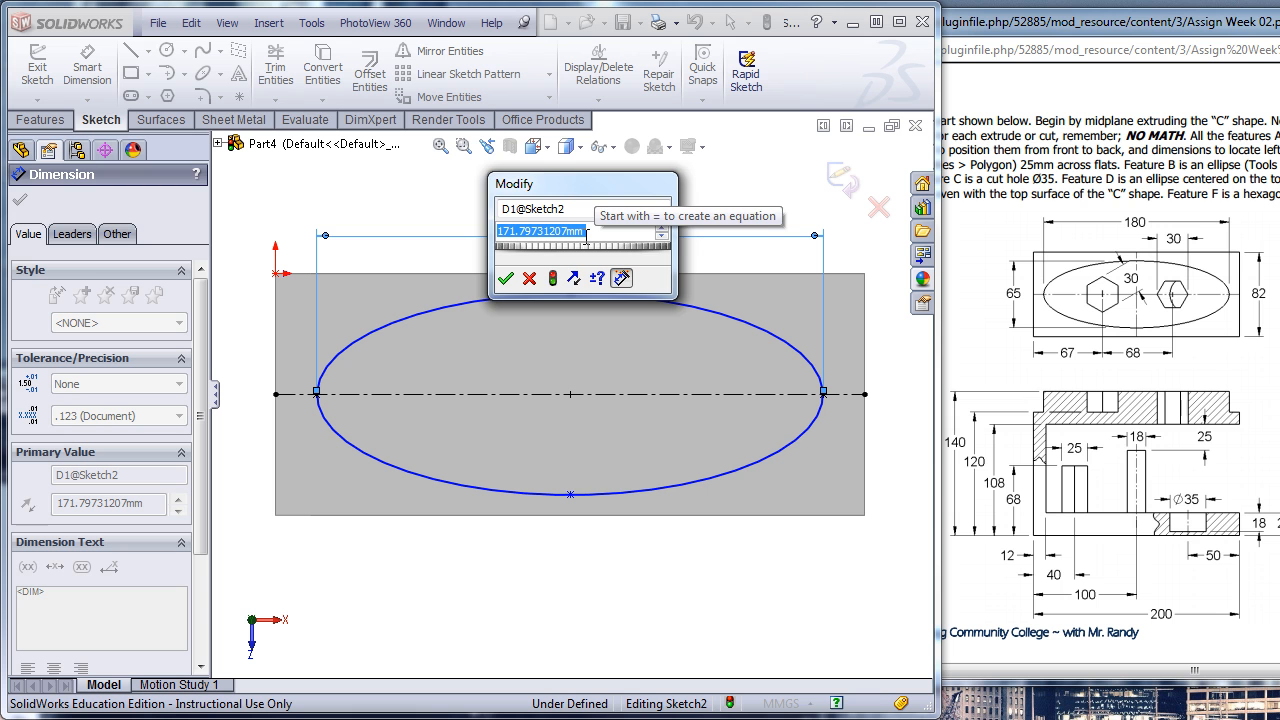
text(180)
key(Return)
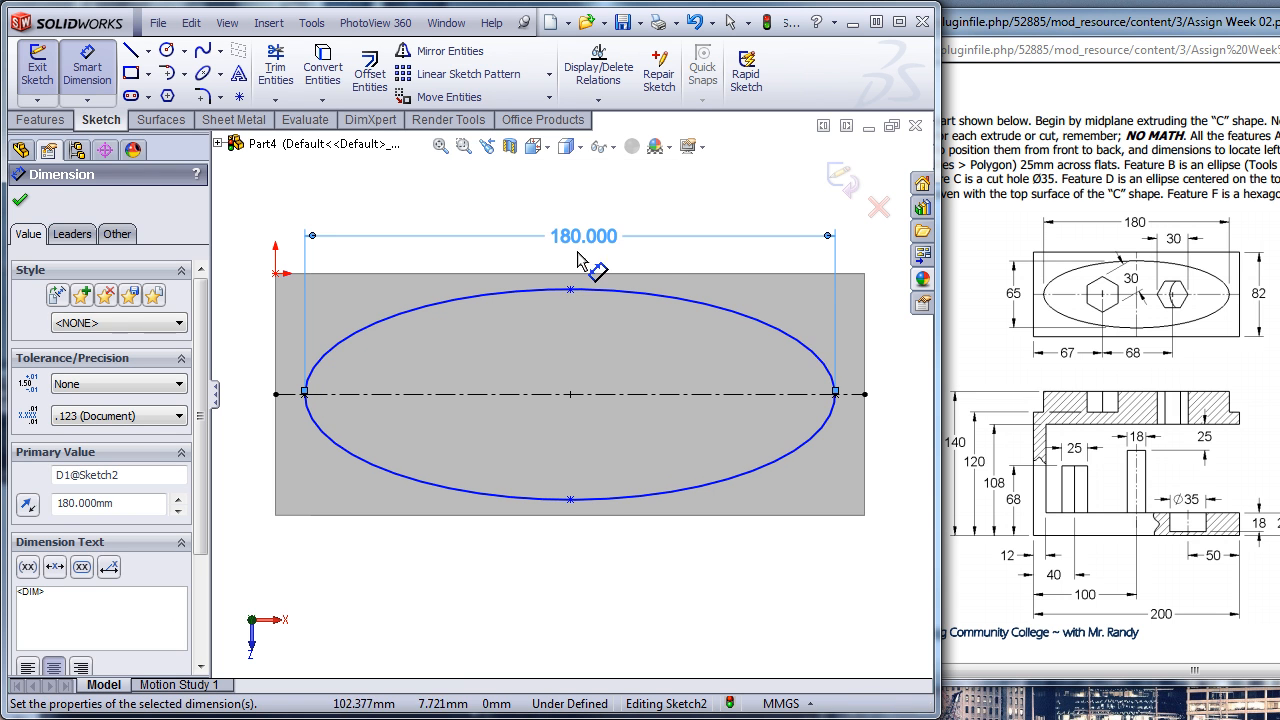
- Dimension the ellipse's minor axis between its two end points to 65 mm, placing the dimension beside the face's short edge
click(570, 499)
click(570, 290)
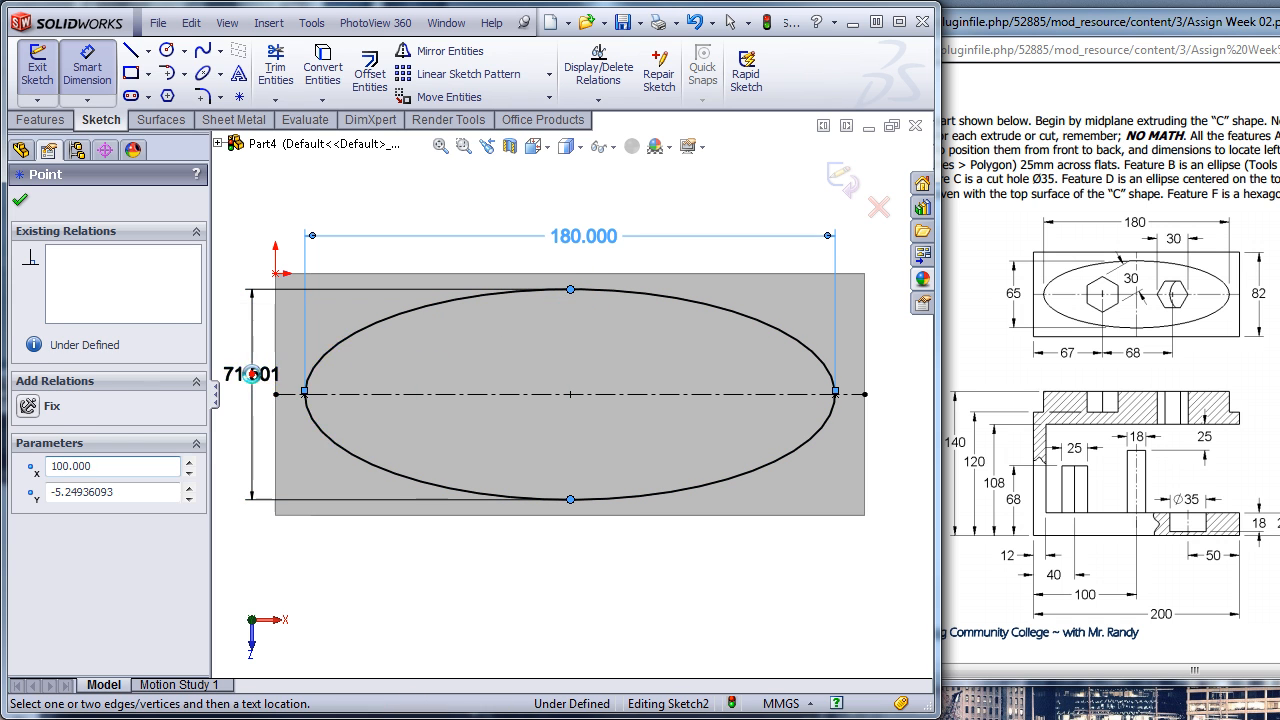
click(251, 374)
text(65)
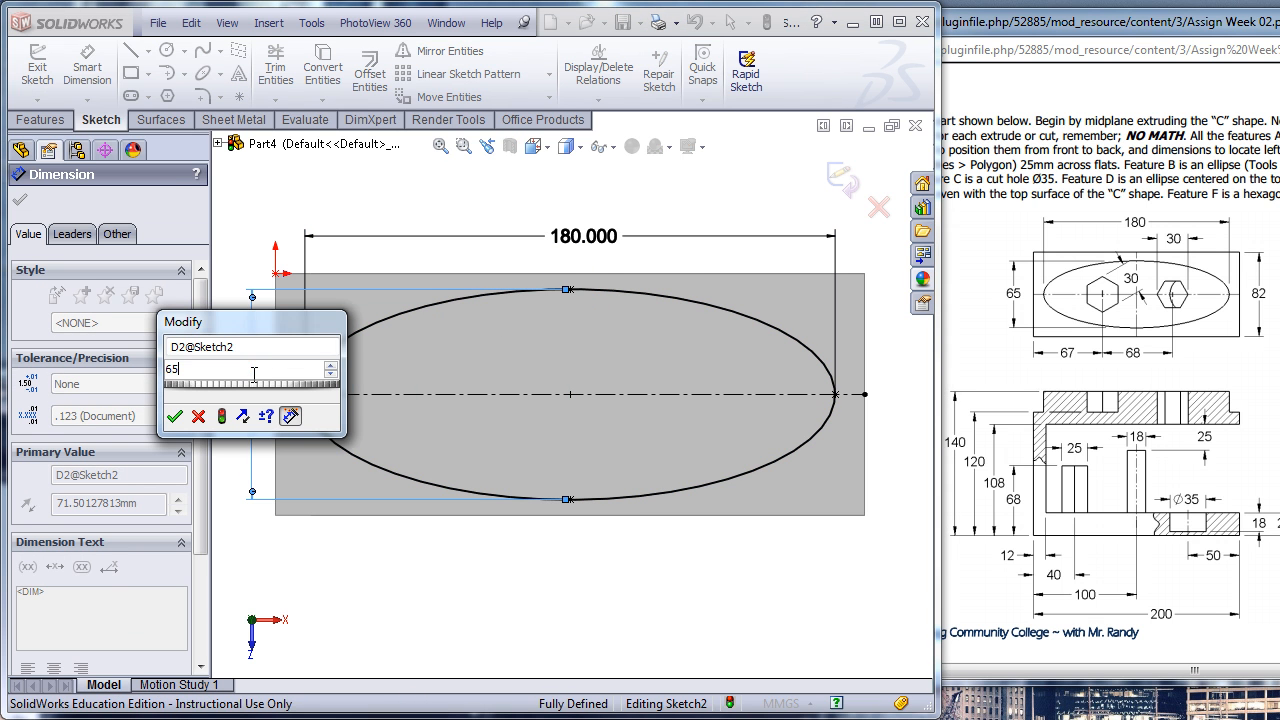
key(Return)
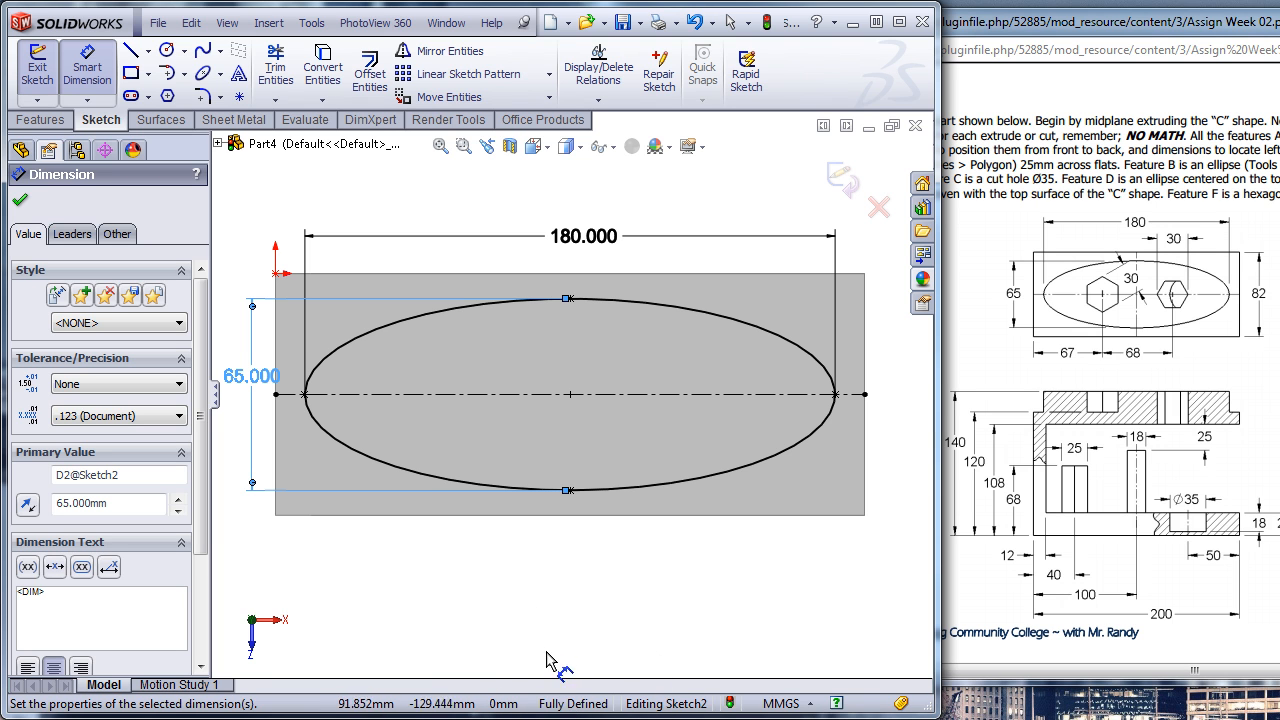
- Start an Extruded Boss from the ellipse sketch with an Offset From Surface end condition, referencing the bottom face of the C body
mouse_move(561, 637)
middle_down()
mouse_move(580, 543)
mouse_move(517, 491)
mouse_move(568, 537)
mouse_move(557, 514)
mouse_move(586, 491)
mouse_move(560, 434)
mouse_move(548, 499)
middle_up()
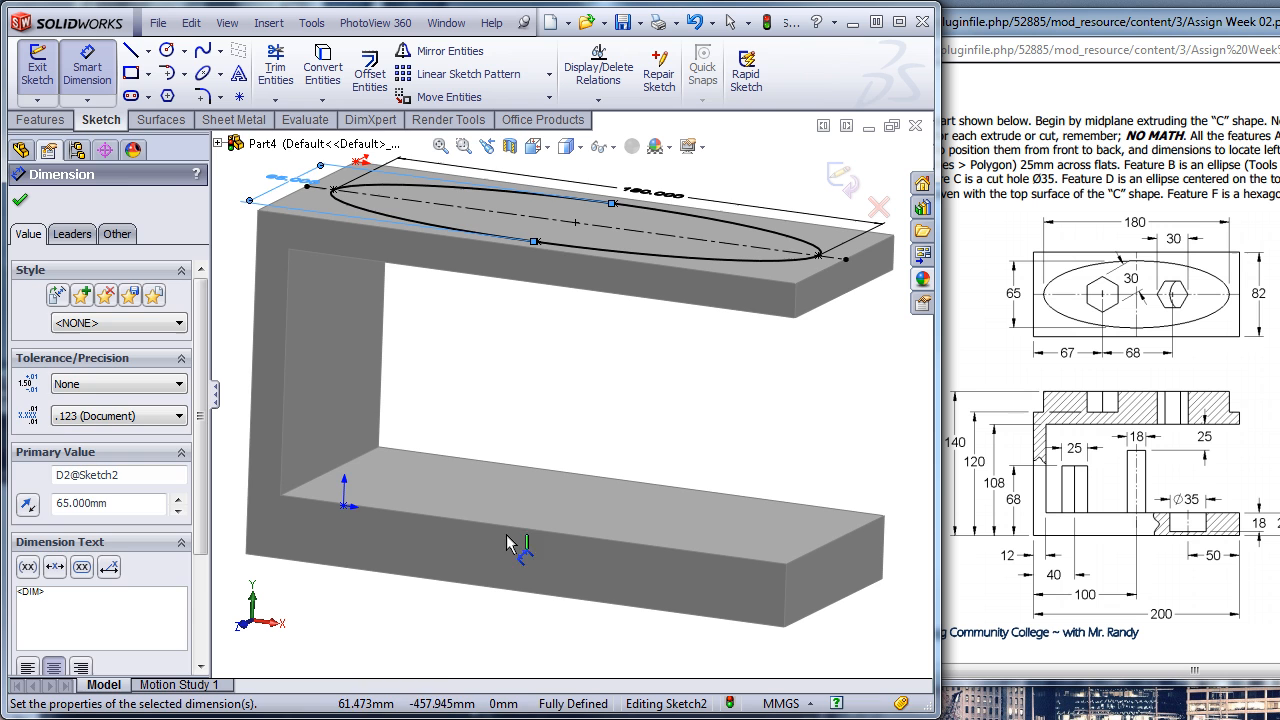
click(434, 624)
scroll(434, 624, up, 1)
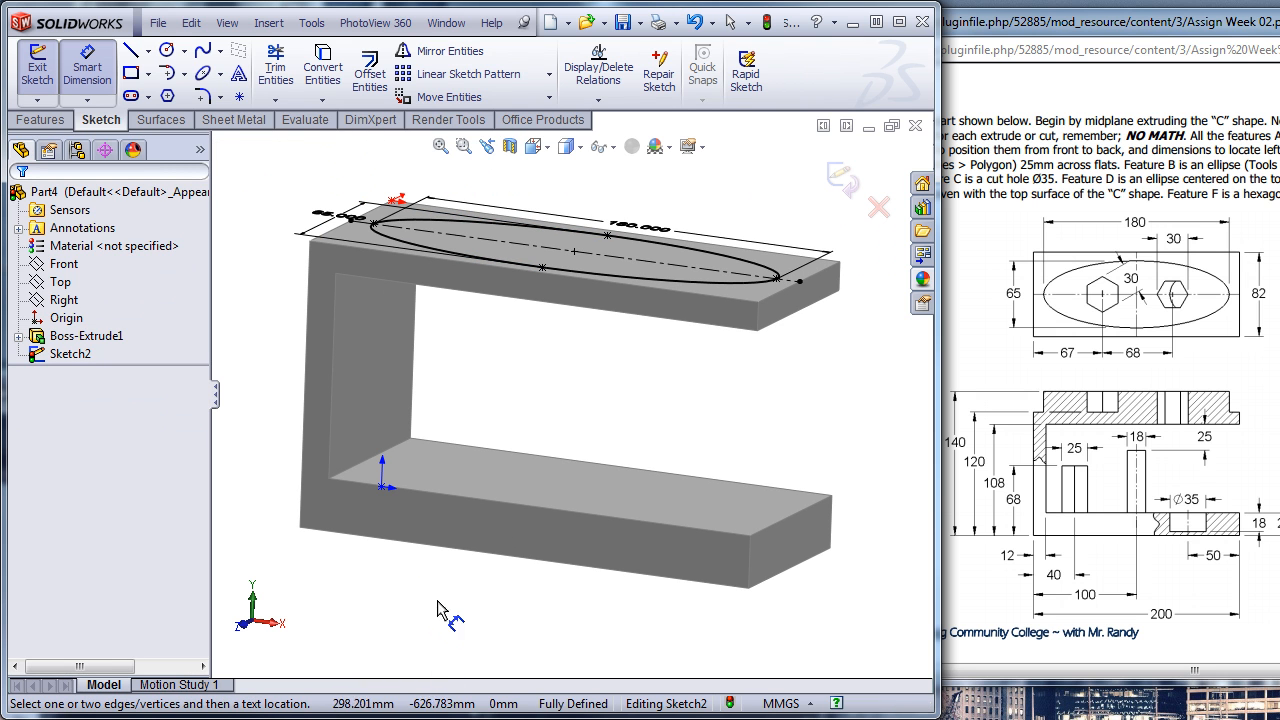
click(40, 120)
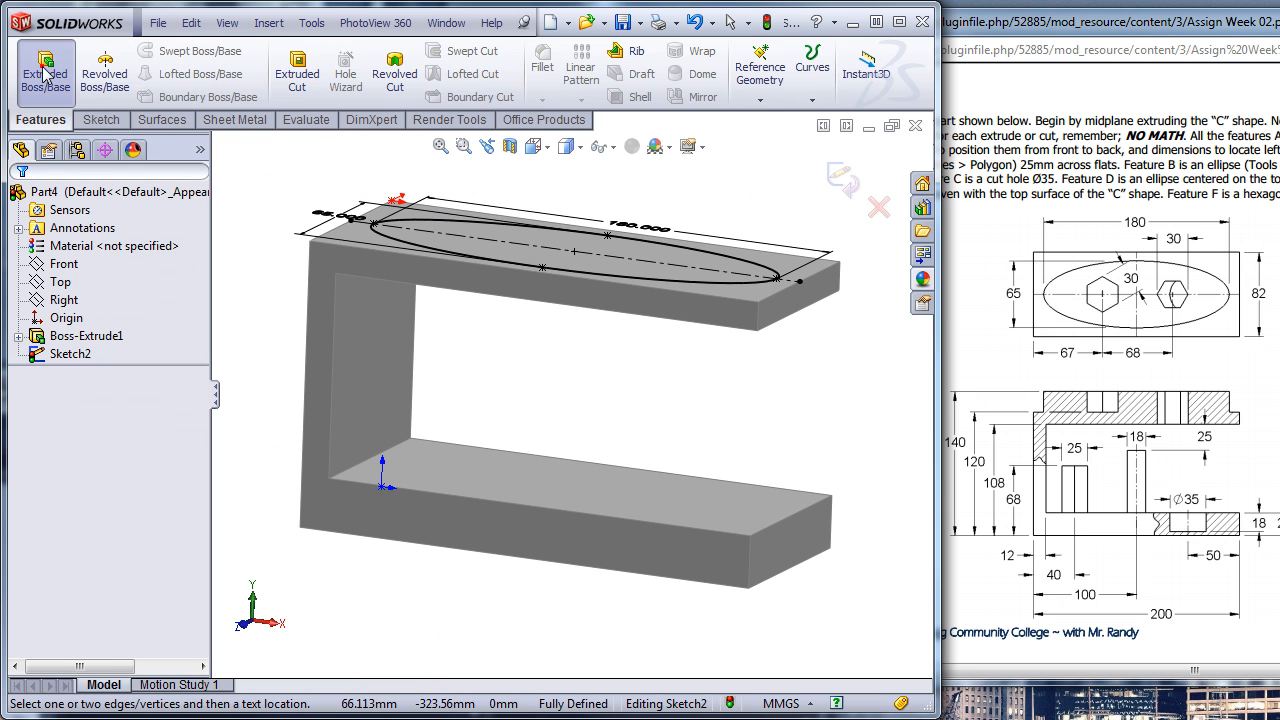
click(44, 70)
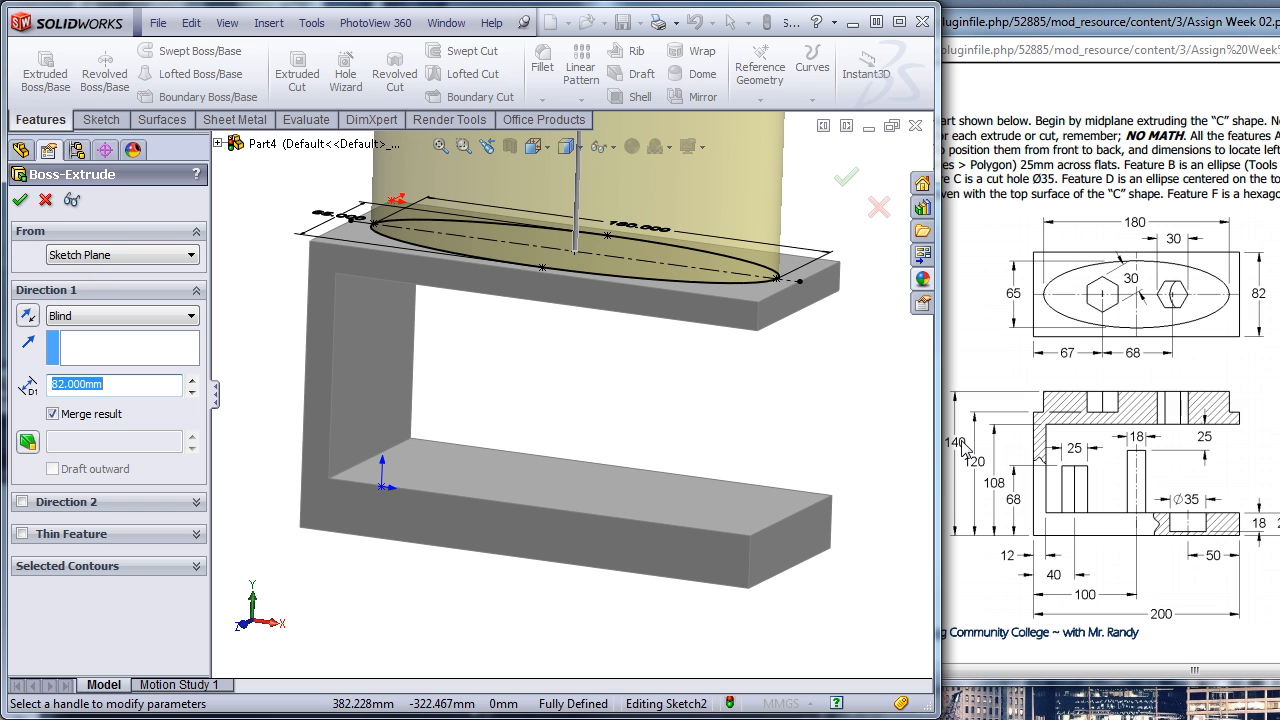
click(150, 320)
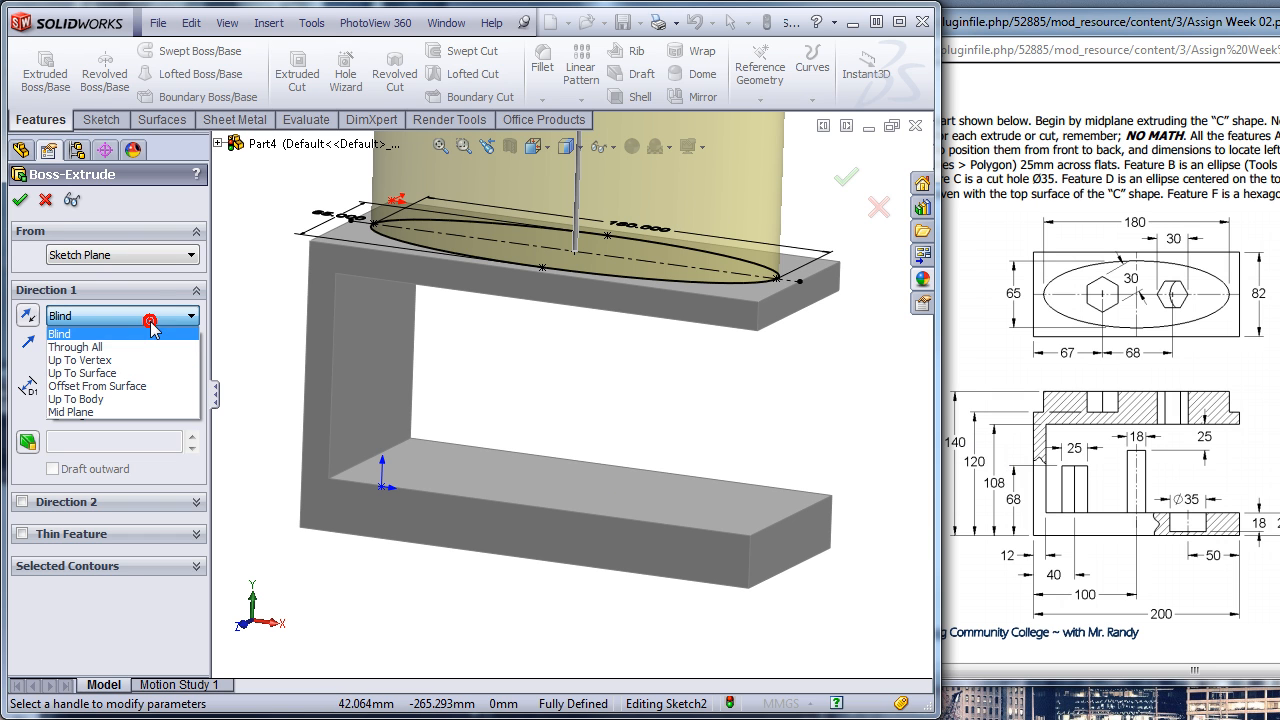
click(130, 386)
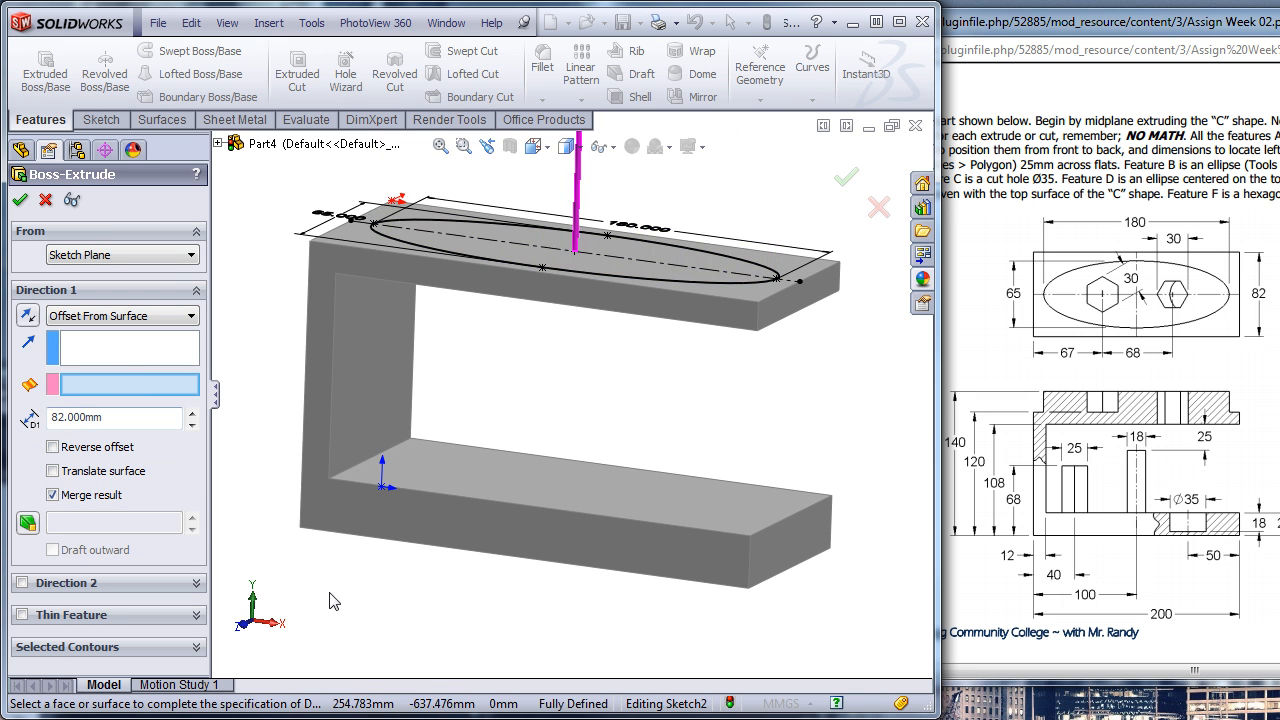
middle_drag(408, 608, 401, 543)
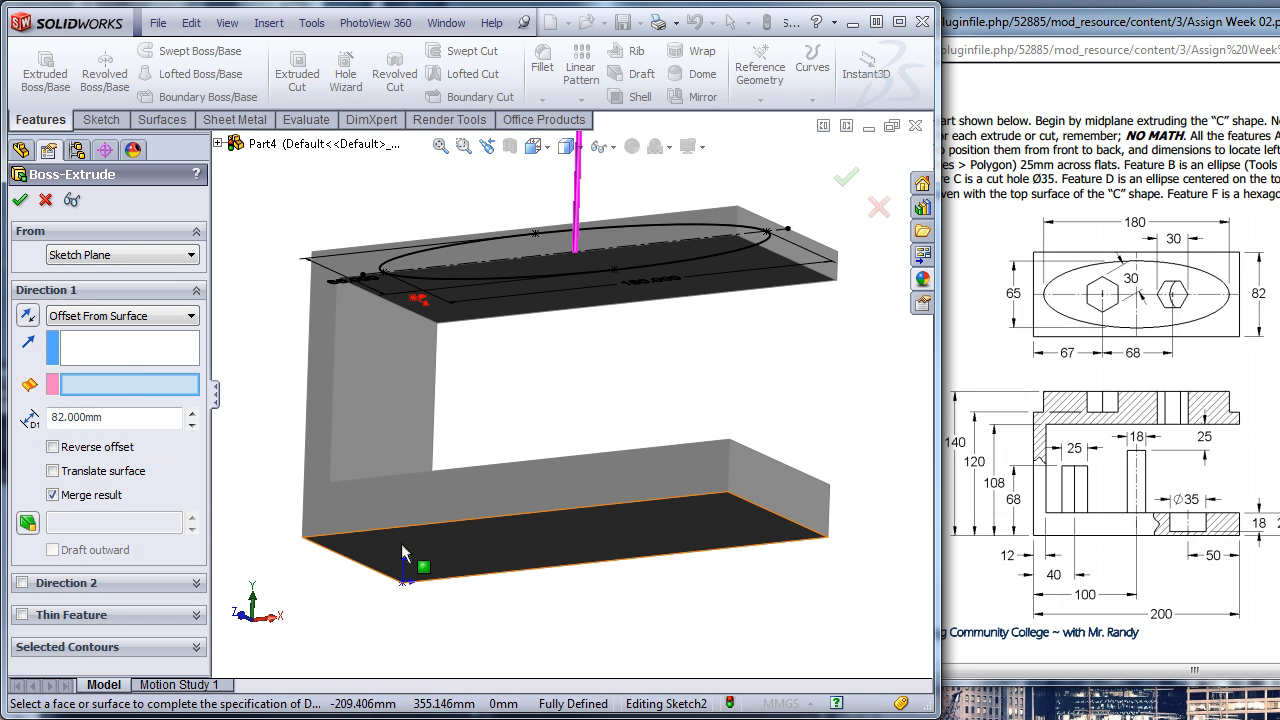
click(550, 542)
middle_drag(569, 603, 567, 663)
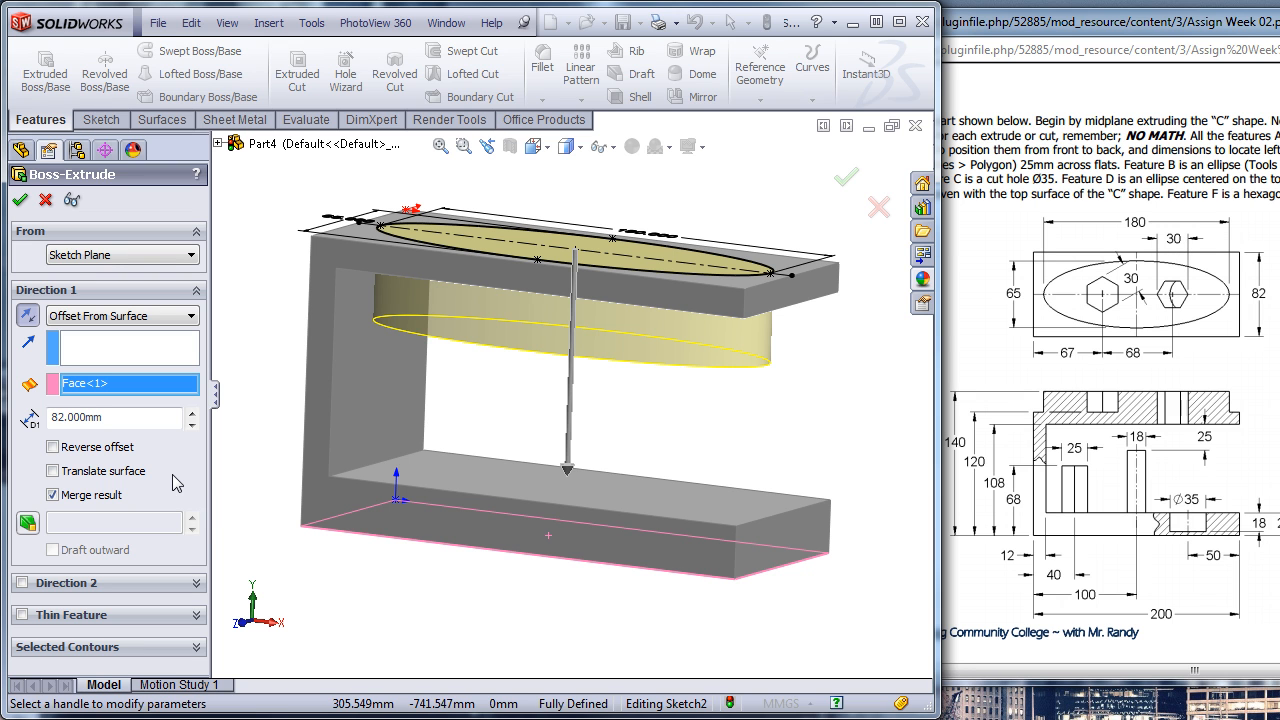
- Reverse the ellipse's extrusion so it goes upward, set the offset distance to 140 mm and complete the boss
click(26, 316)
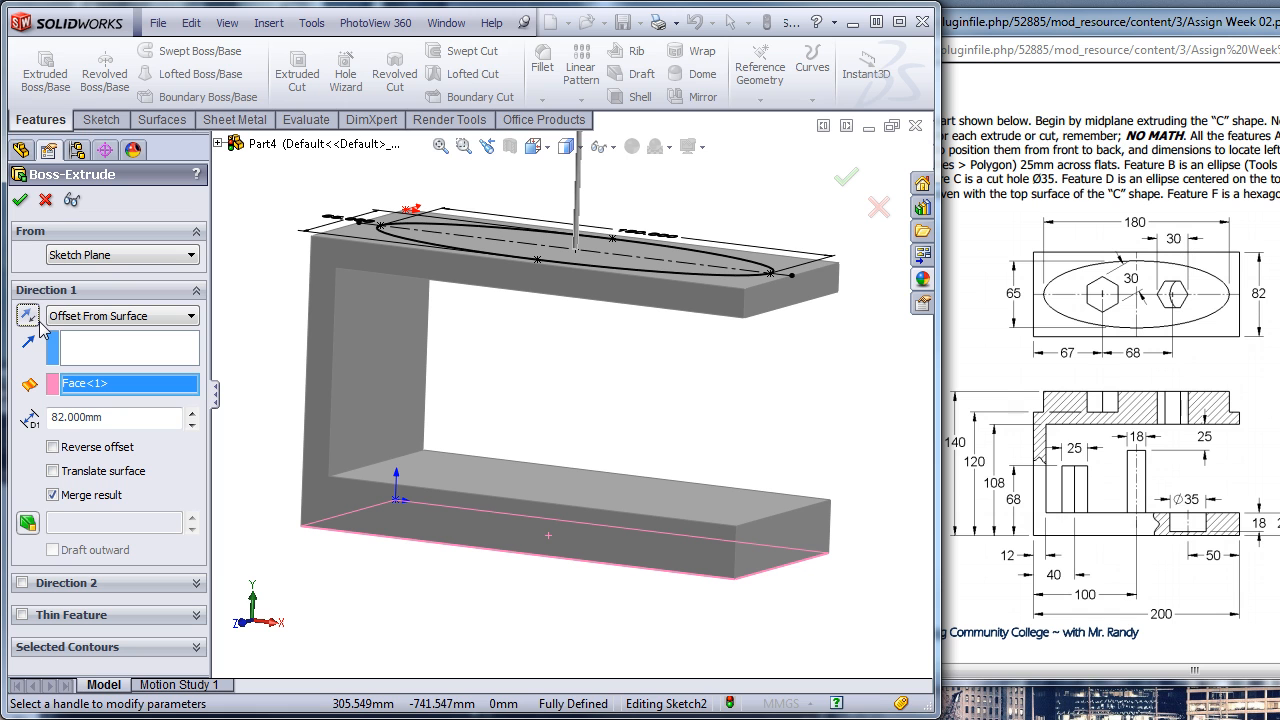
double_click(130, 418)
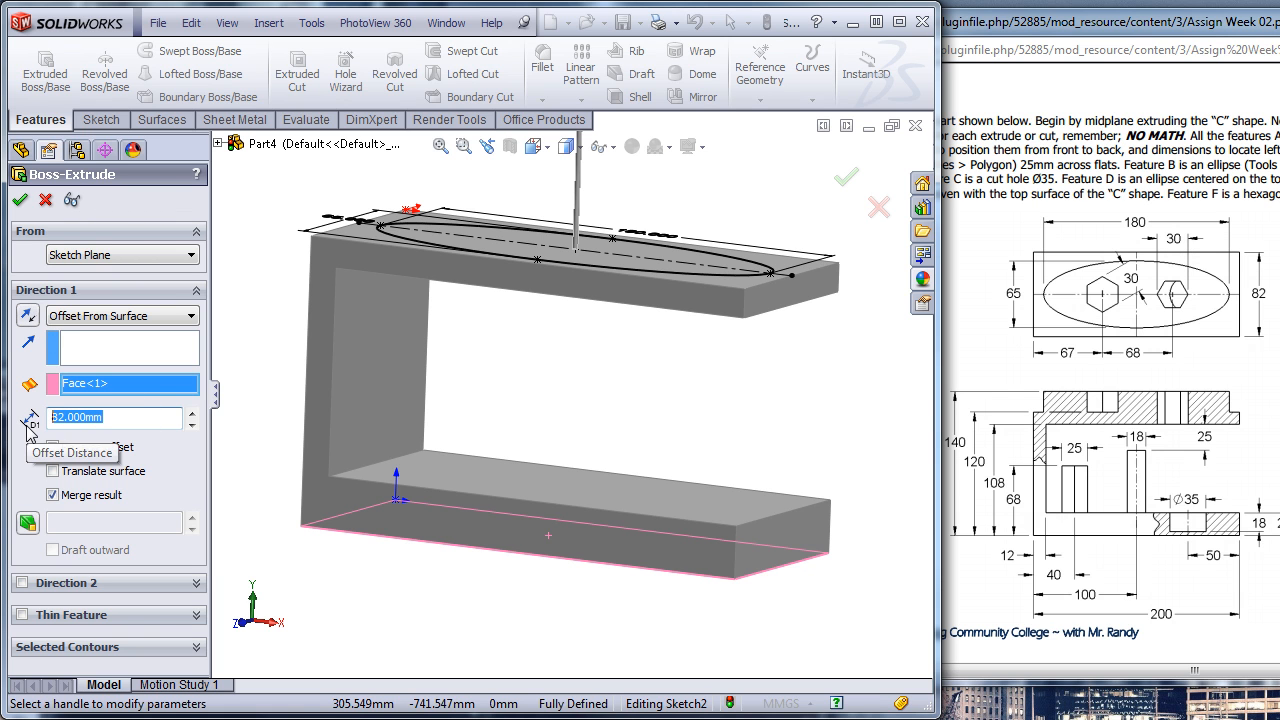
text(140)
key(Return)
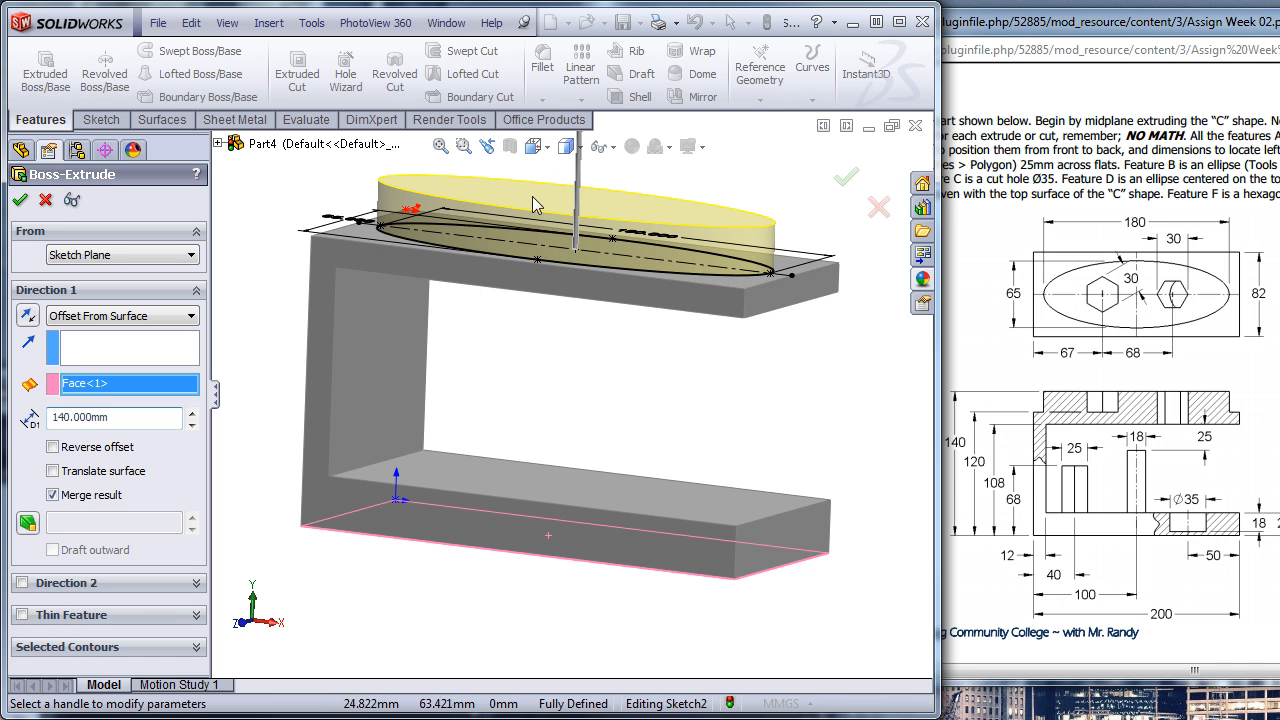
scroll(553, 247, up, 3)
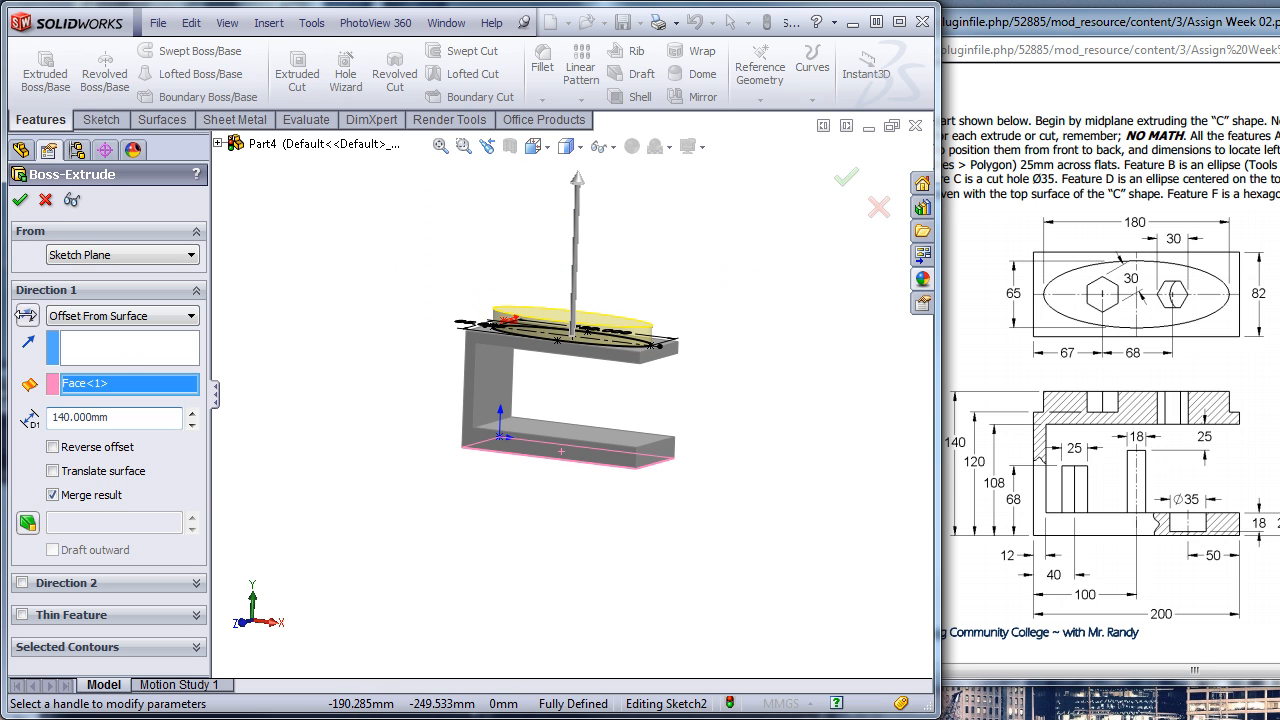
click(20, 199)
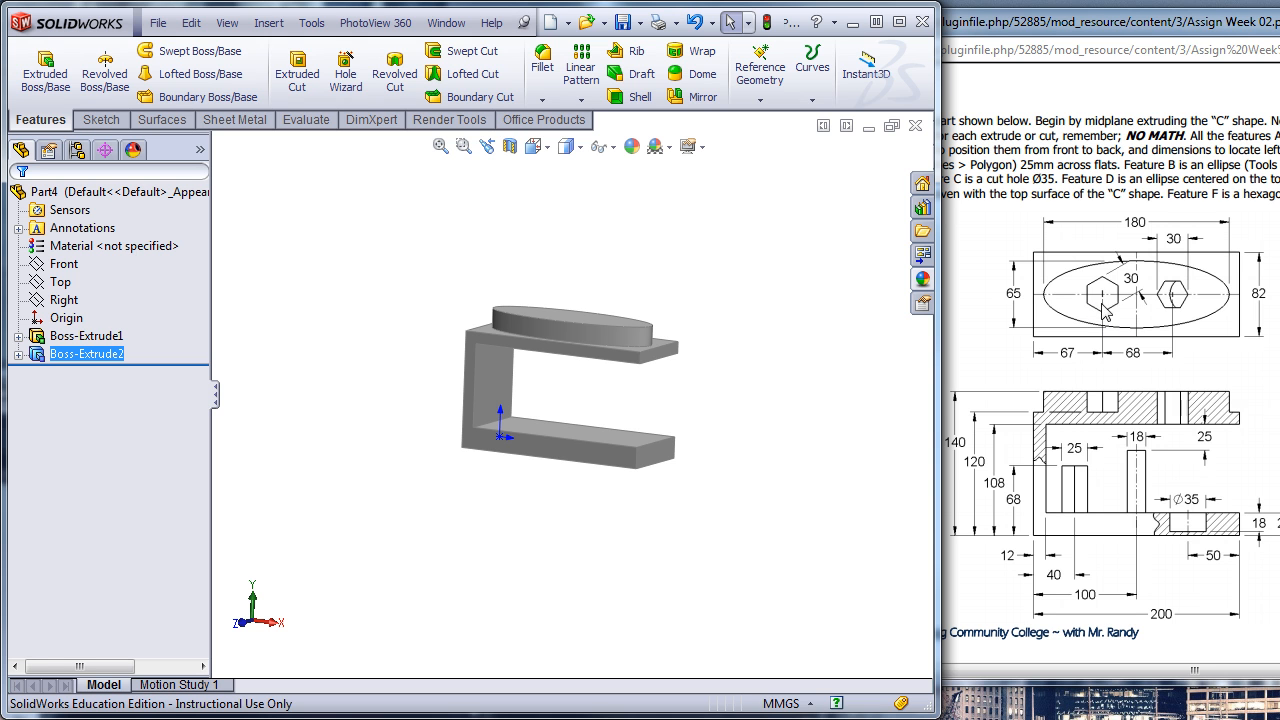
- Start a sketch on the top face of the elliptical boss
middle_drag(348, 238, 362, 318)
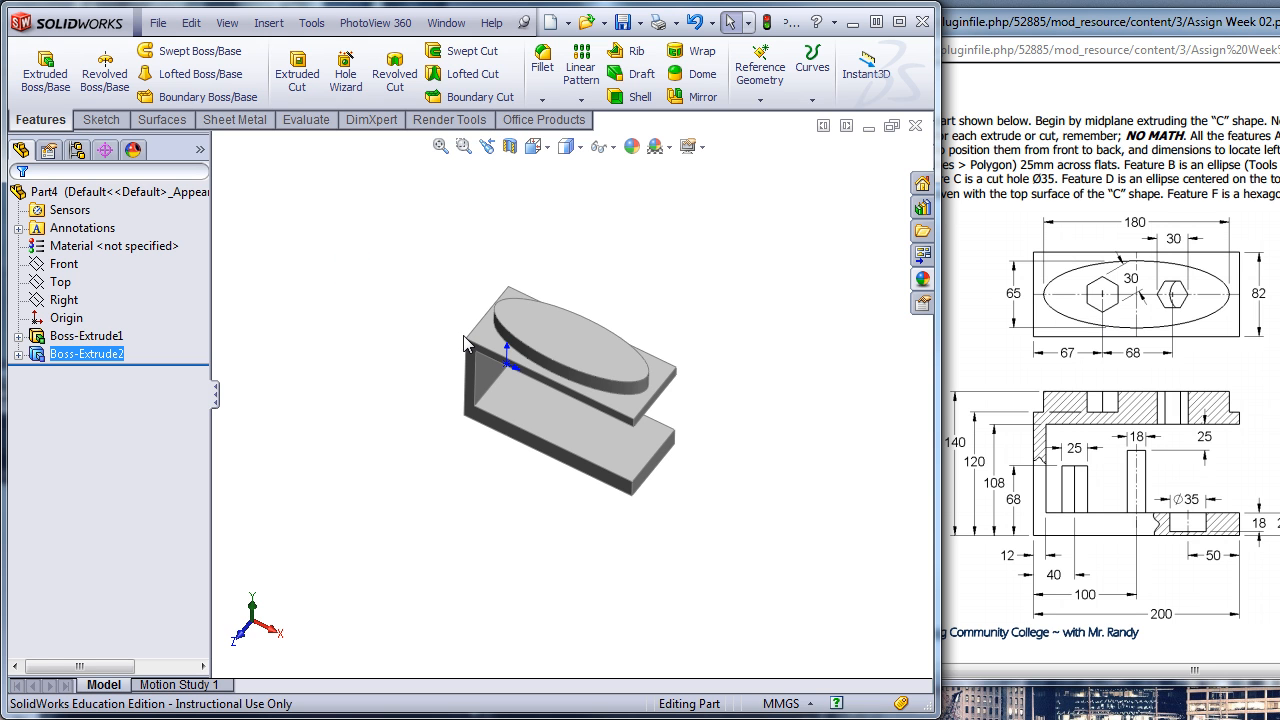
click(556, 334)
click(633, 272)
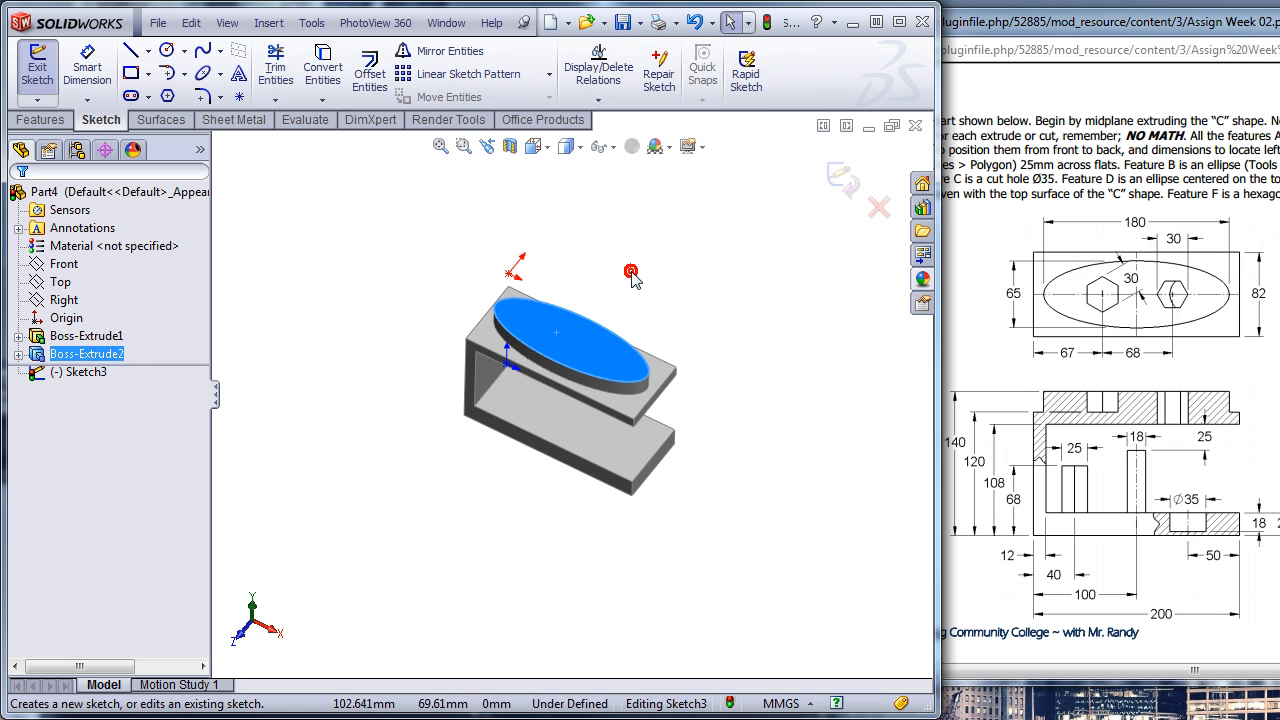
key(ctrl+8)
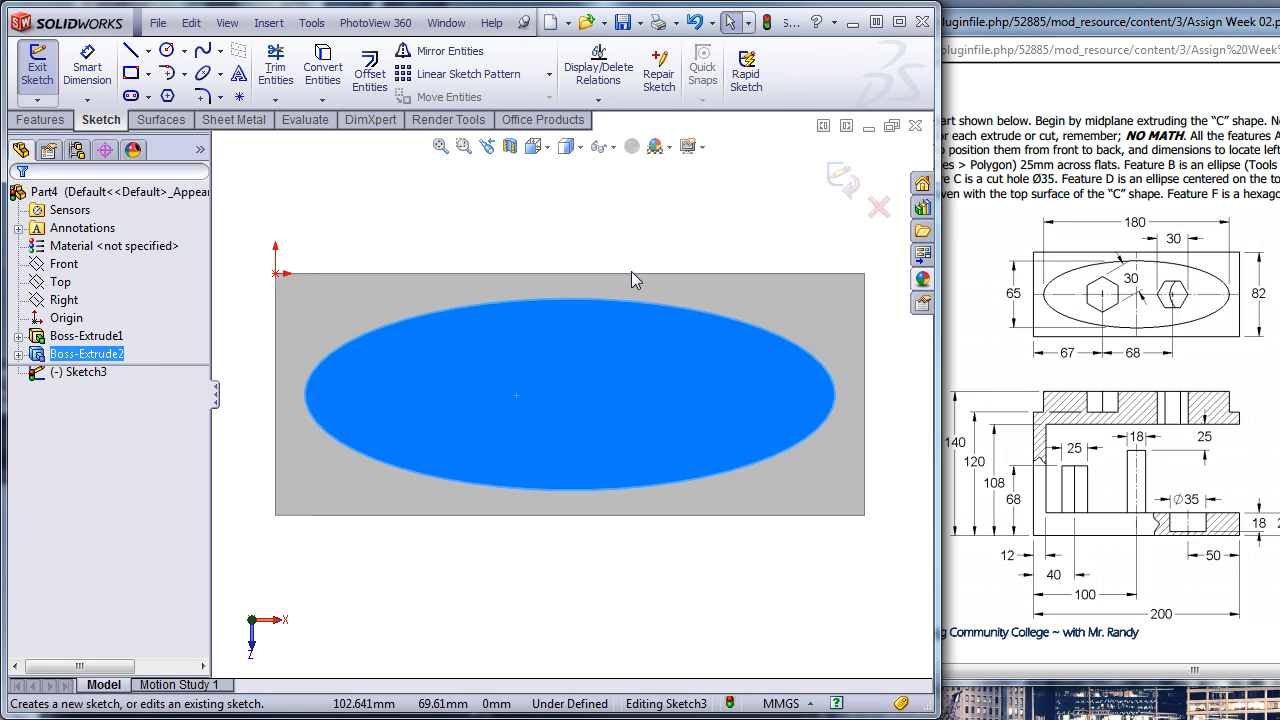
click(406, 200)
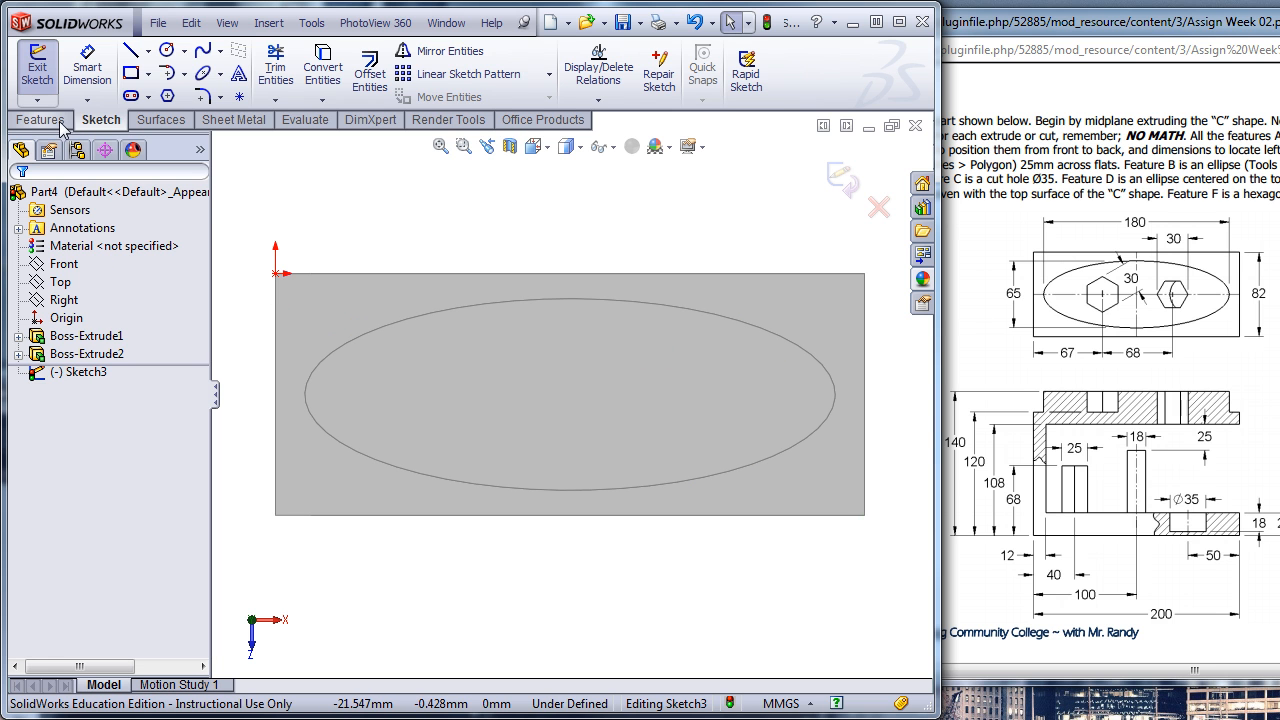
- Draw a horizontal centerline about 74 mm long from the midpoint of the C body's short edge above the closed side
click(148, 51)
click(161, 93)
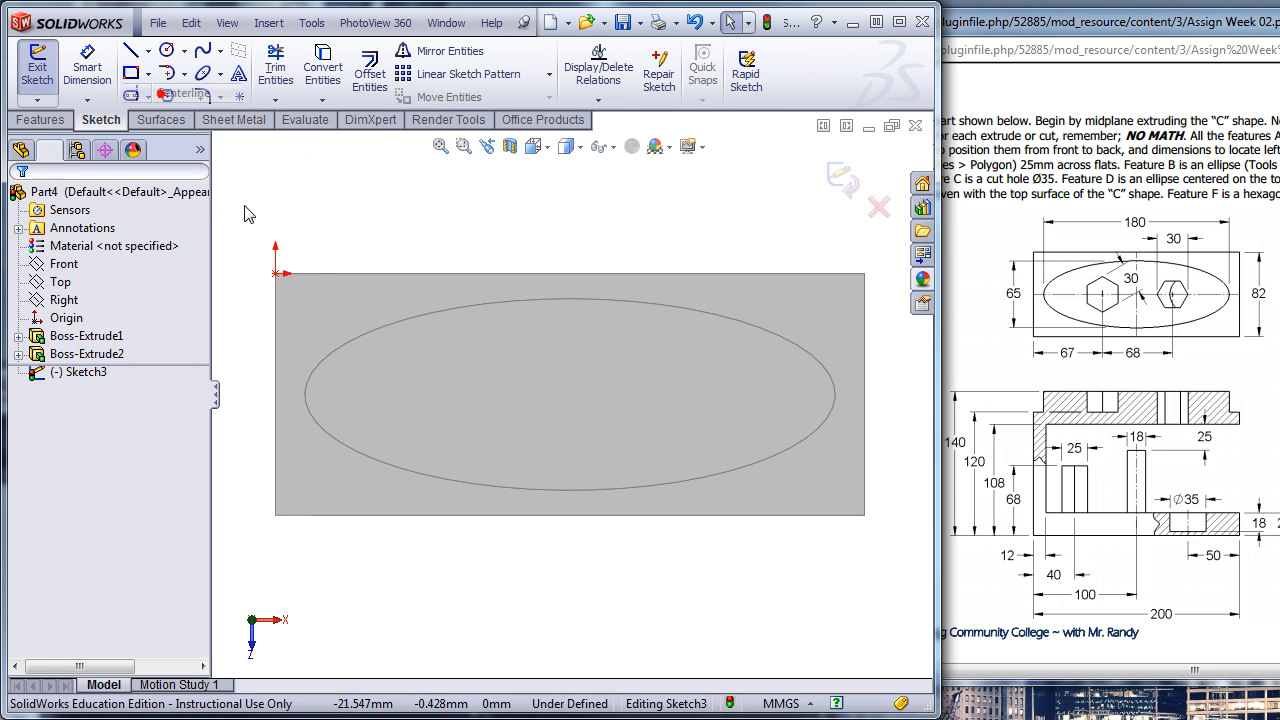
click(275, 394)
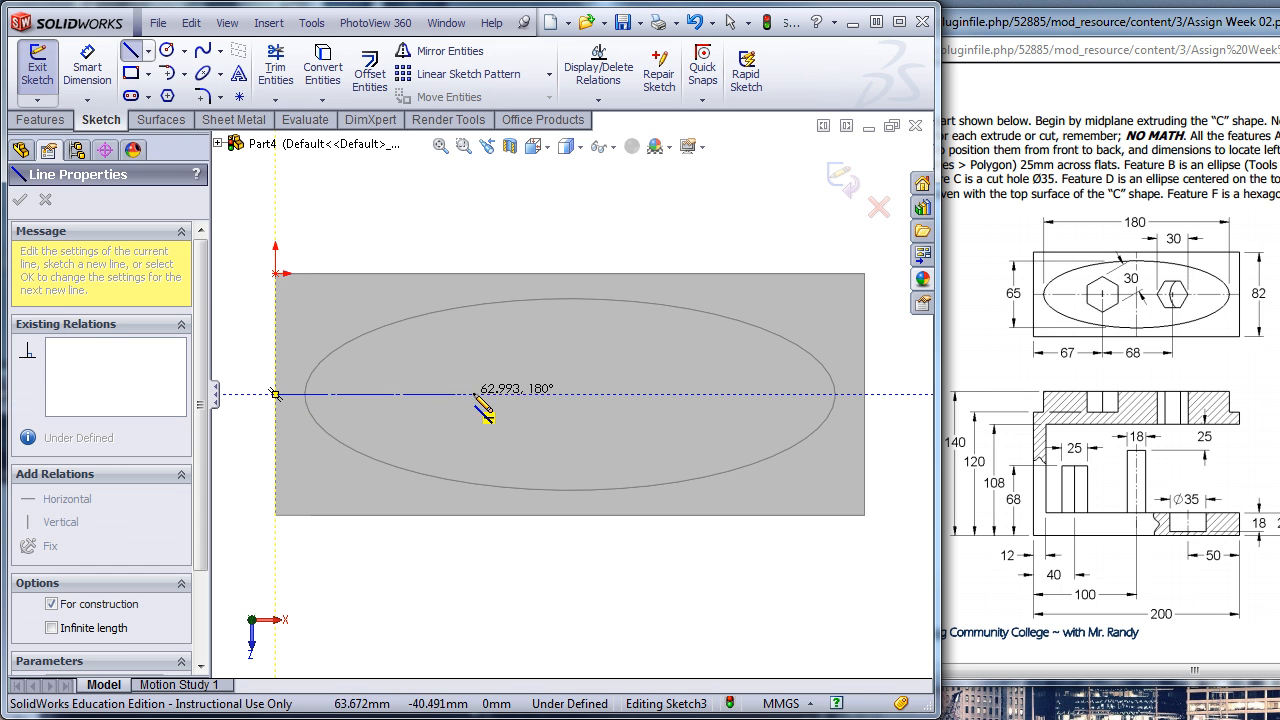
click(493, 394)
key(Escape)
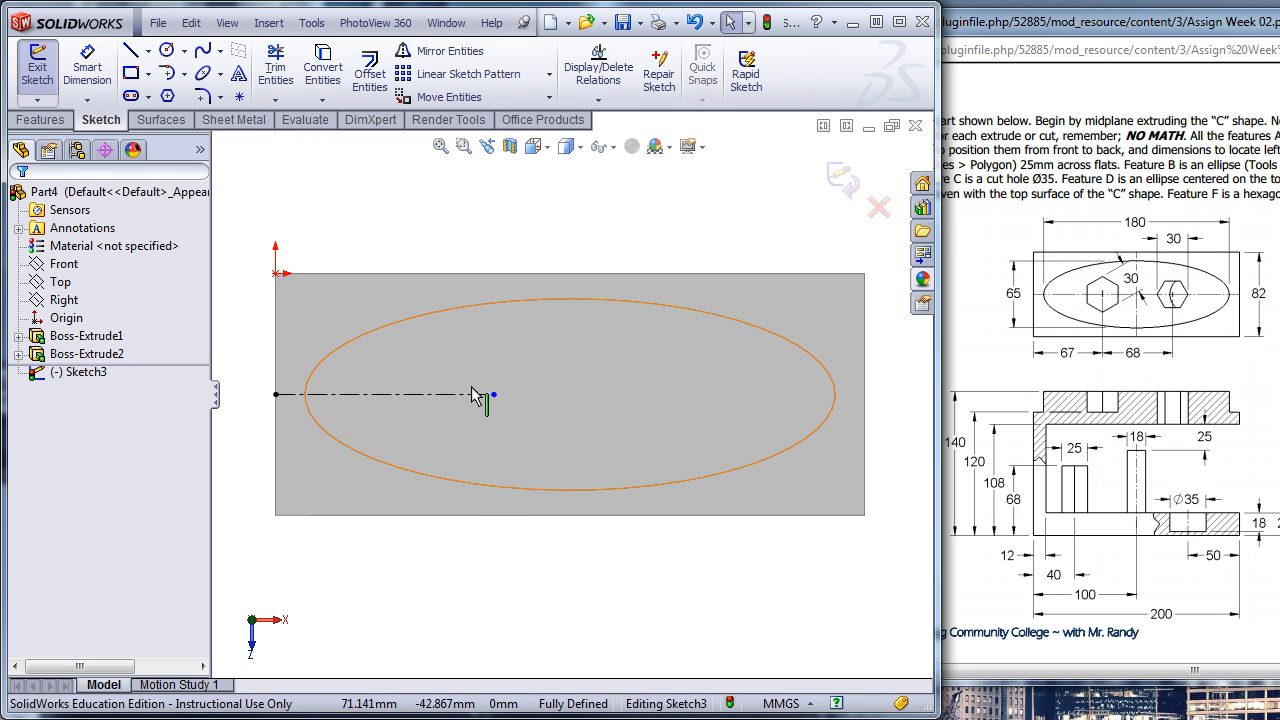
- Sketch a six-sided inscribed-circle polygon centred on the centerline's free end, about 34 mm across flats, with one vertex directly below the centre
click(168, 97)
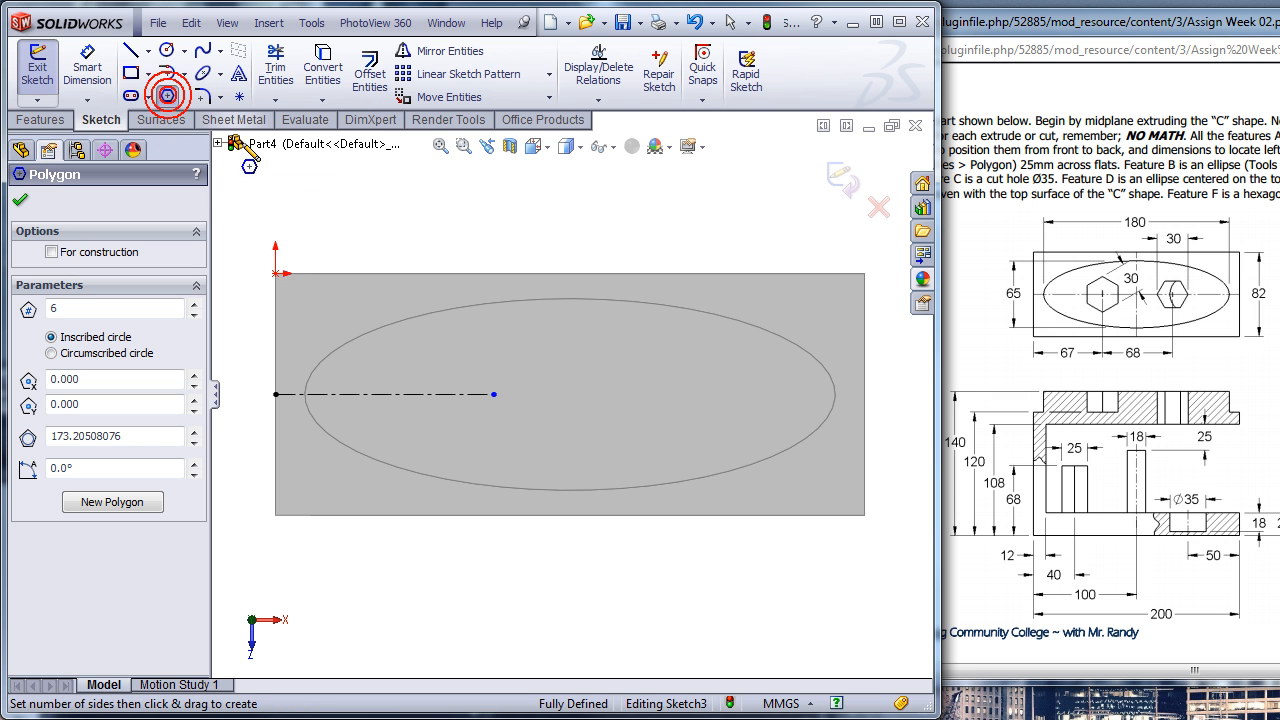
click(493, 394)
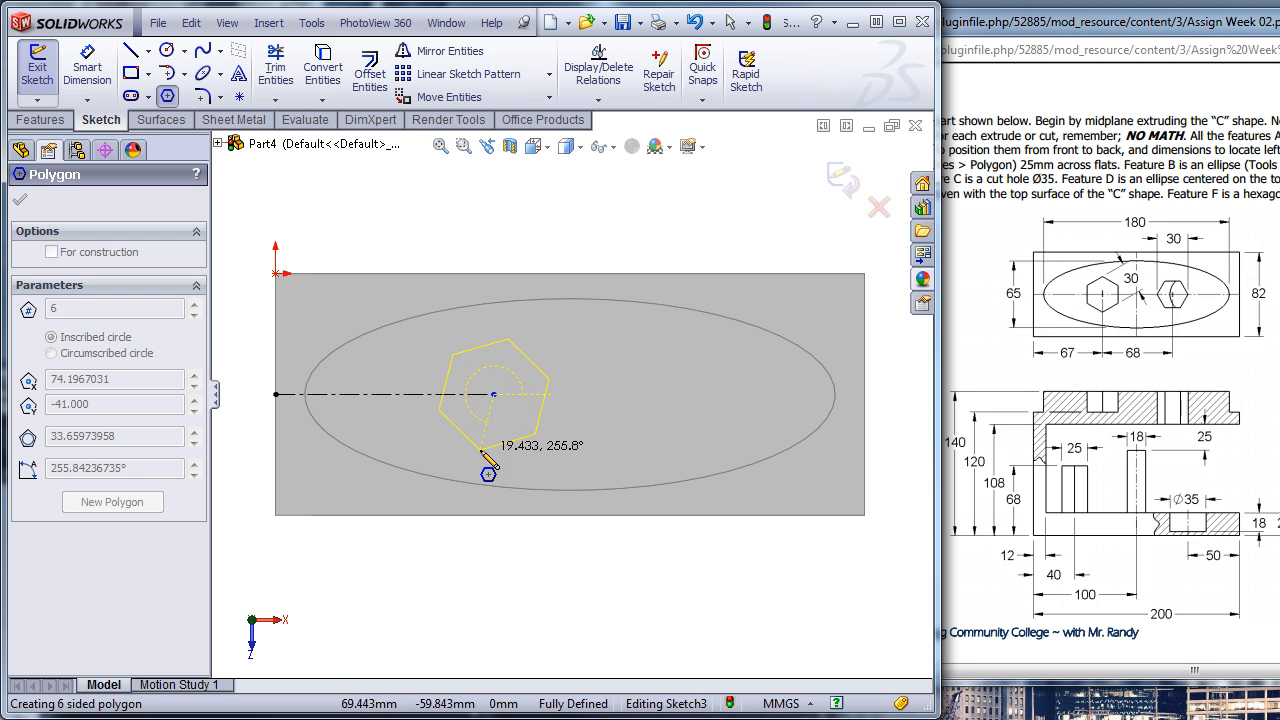
click(494, 452)
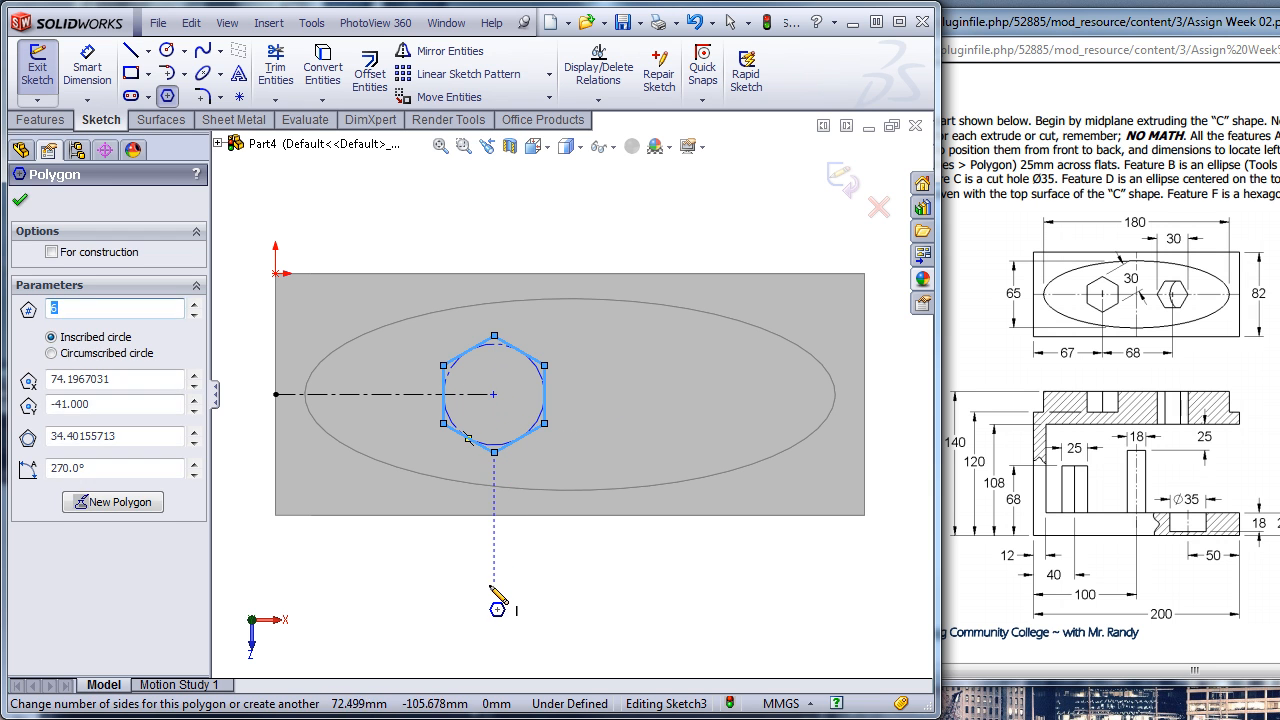
key(Escape)
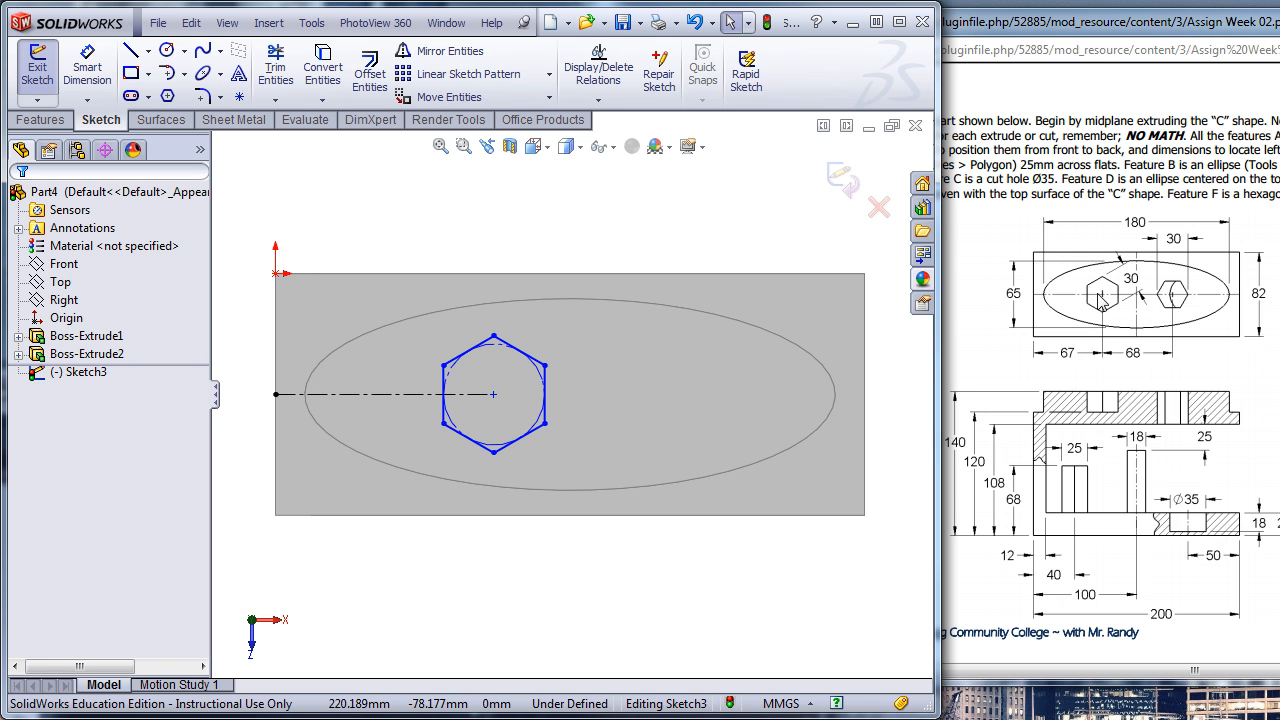
- Dimension the hexagon across two opposite slanted flats to 30 mm
click(95, 67)
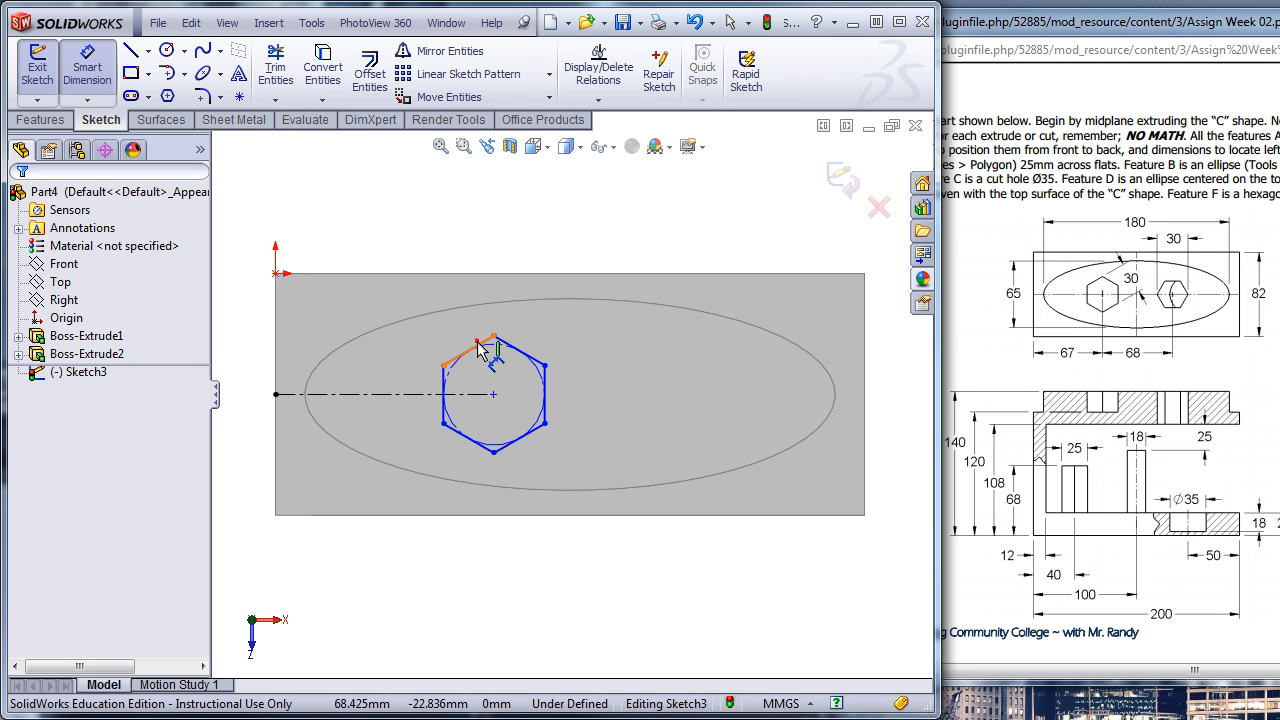
click(480, 350)
click(528, 437)
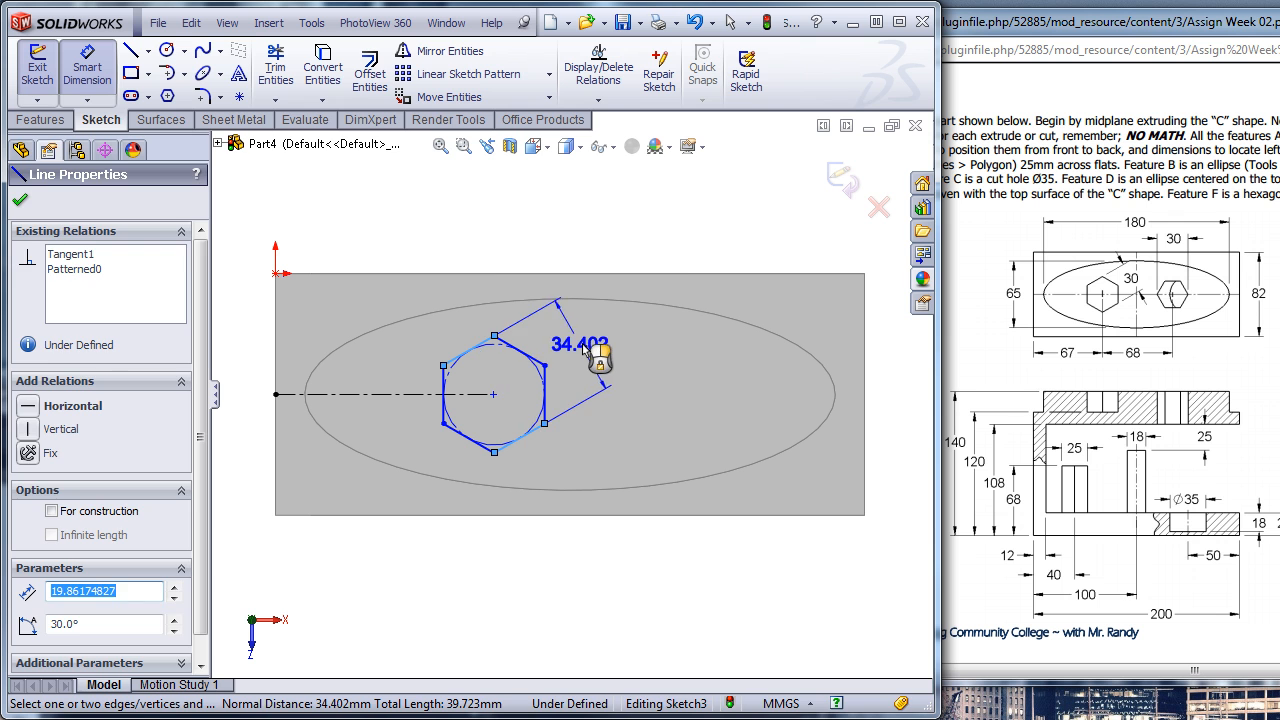
click(600, 355)
text(30)
key(Return)
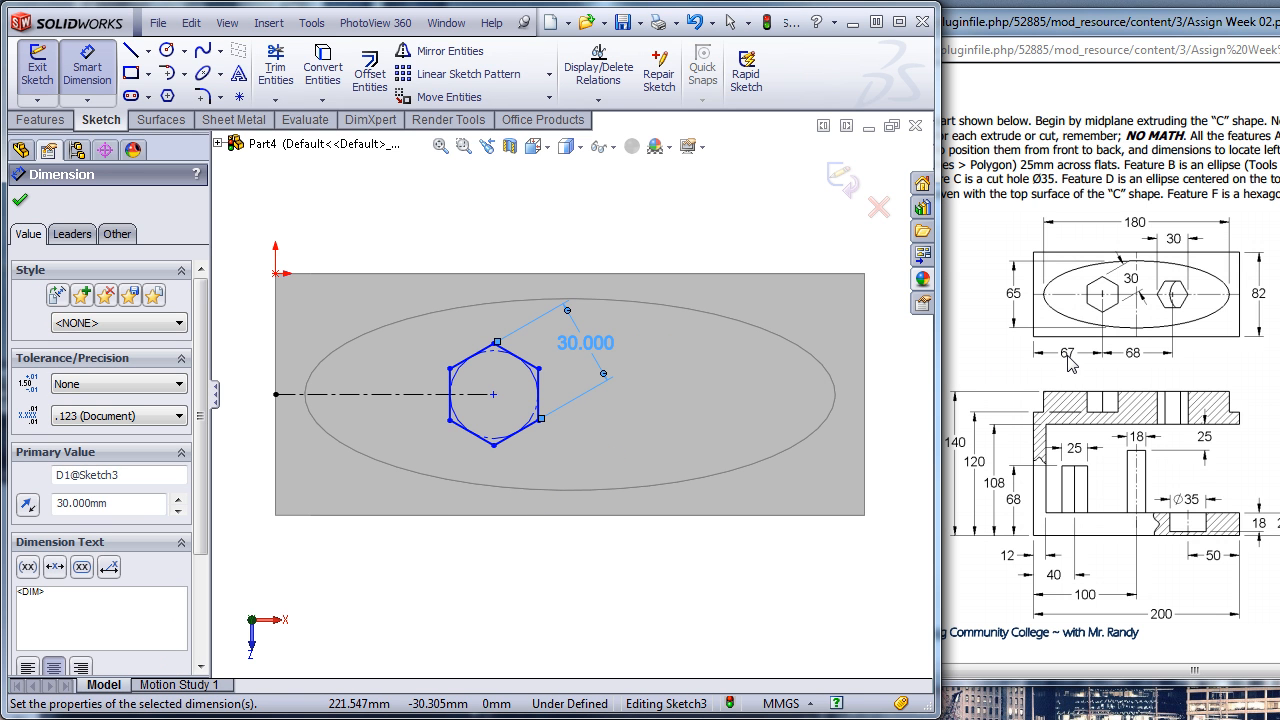
- Dimension the construction centerline's length to 67 mm, placing the dimension beyond the face's long edge
click(375, 395)
click(400, 583)
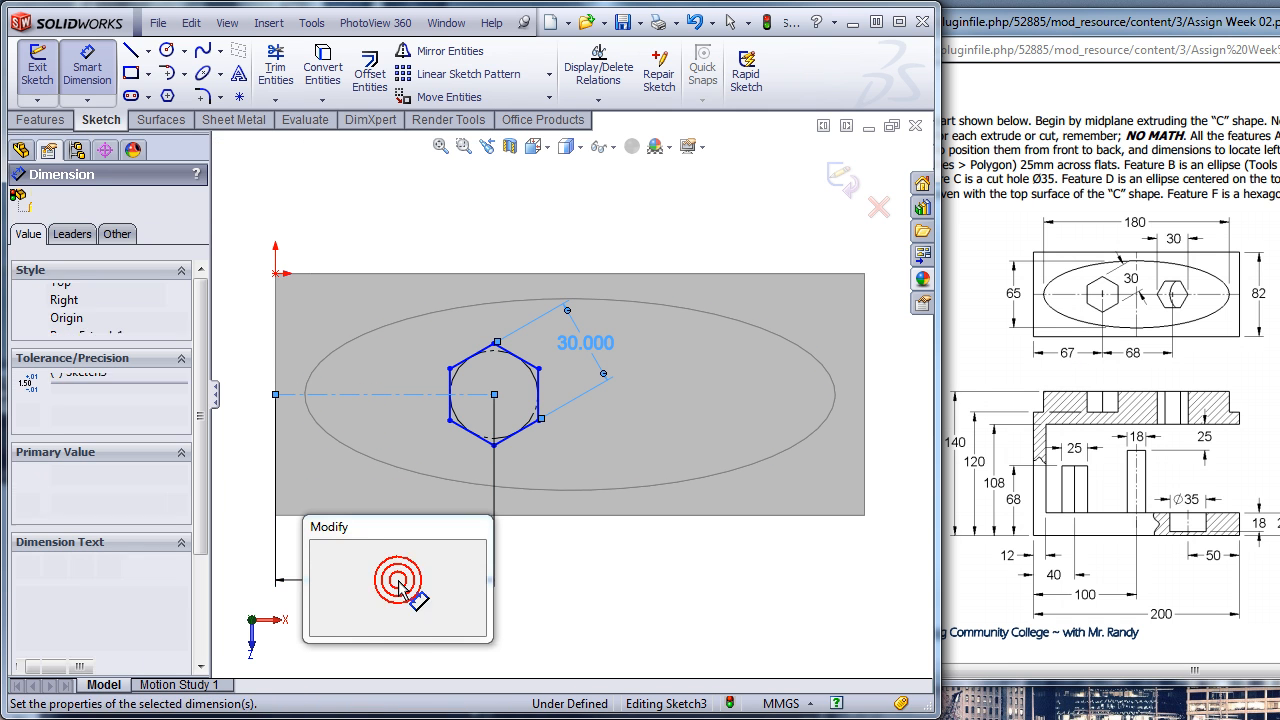
text(67)
key(Return)
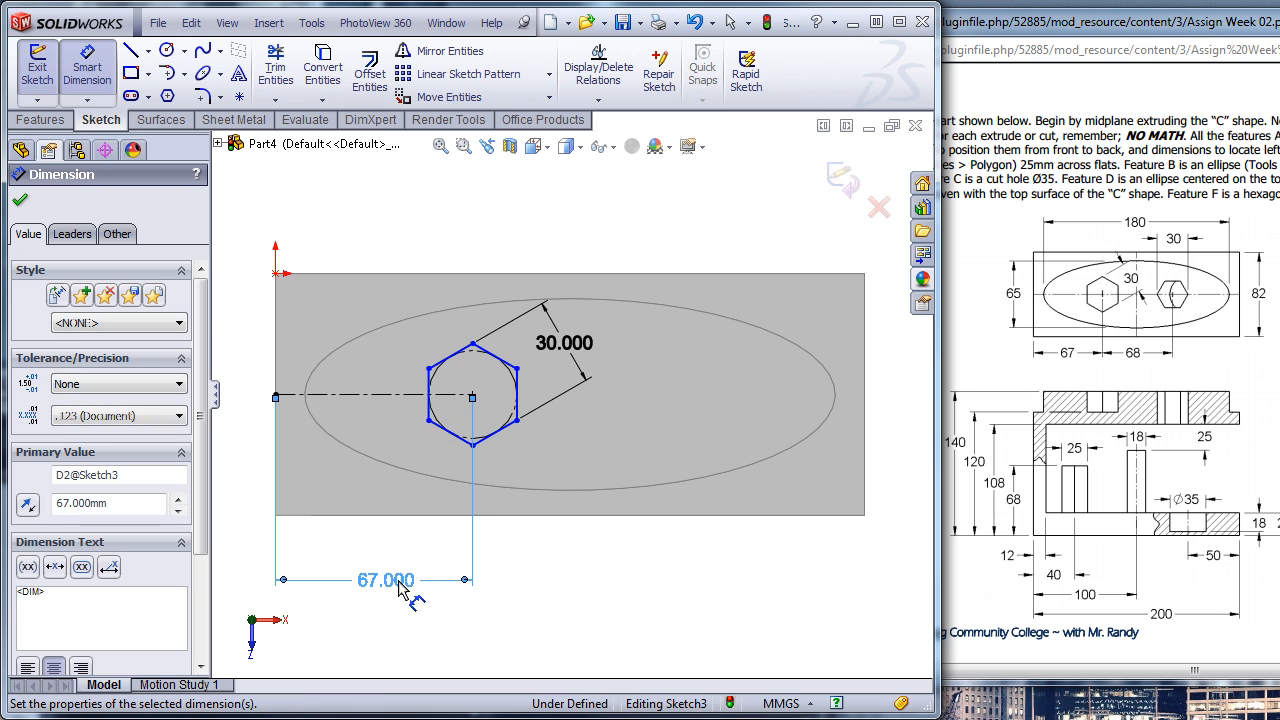
key(Escape)
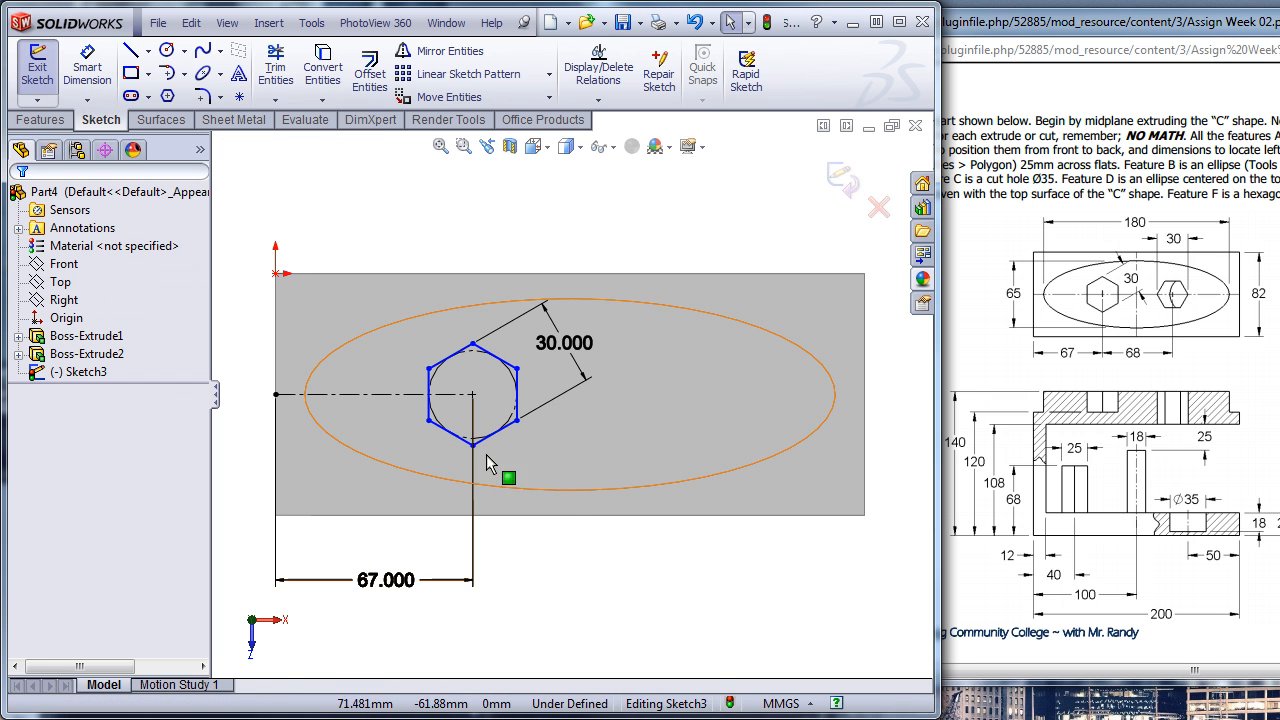
- Test the hexagon's rotational freedom by swinging one vertex around its centre and back
drag(516, 420, 523, 391)
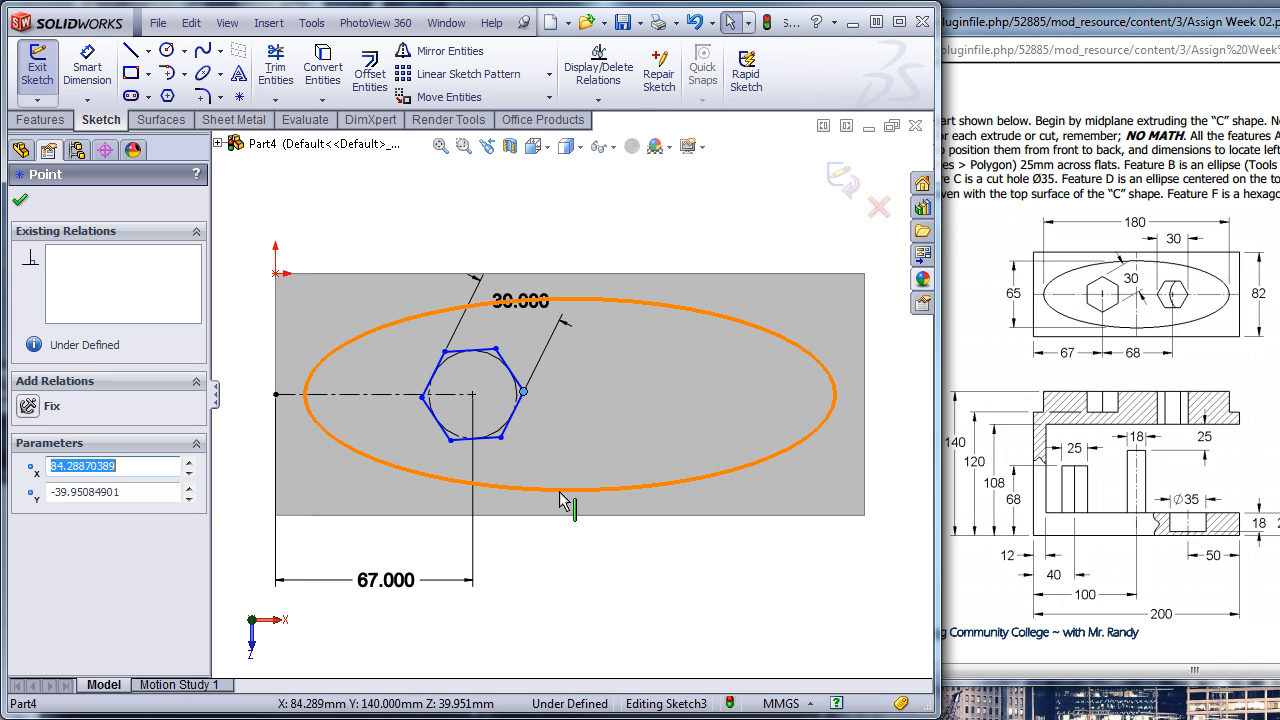
drag(523, 391, 516, 420)
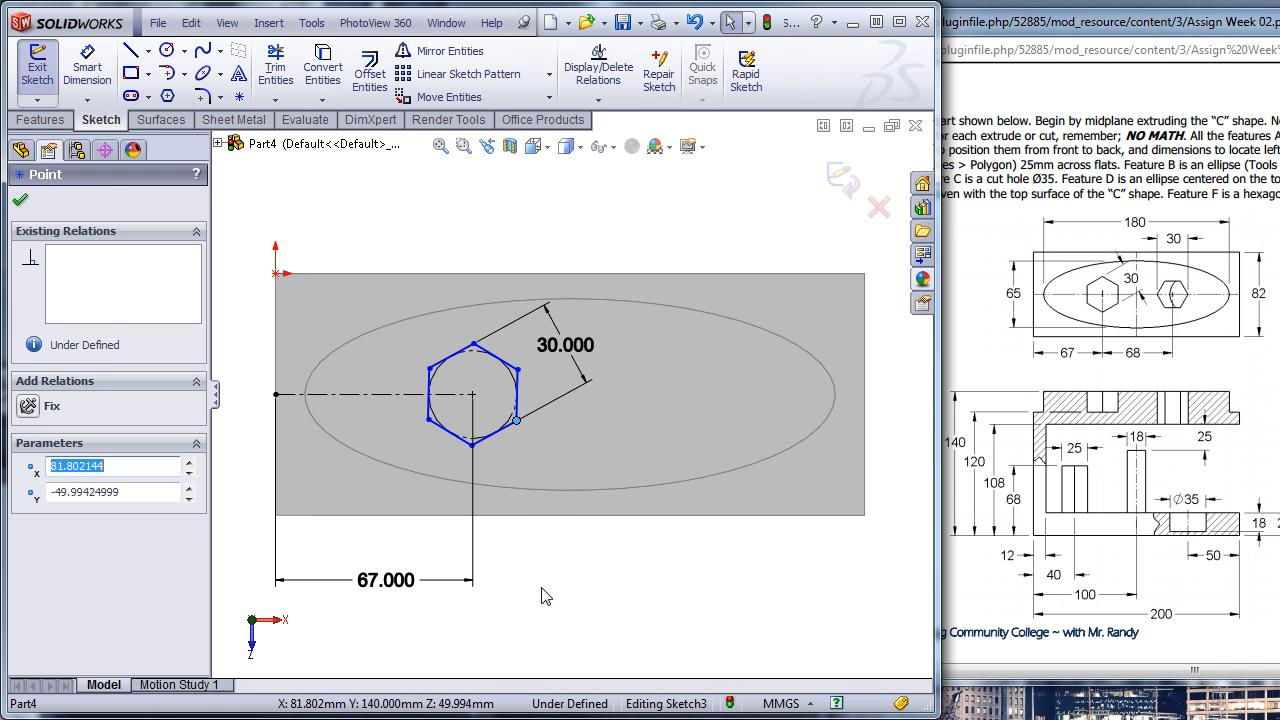
click(546, 618)
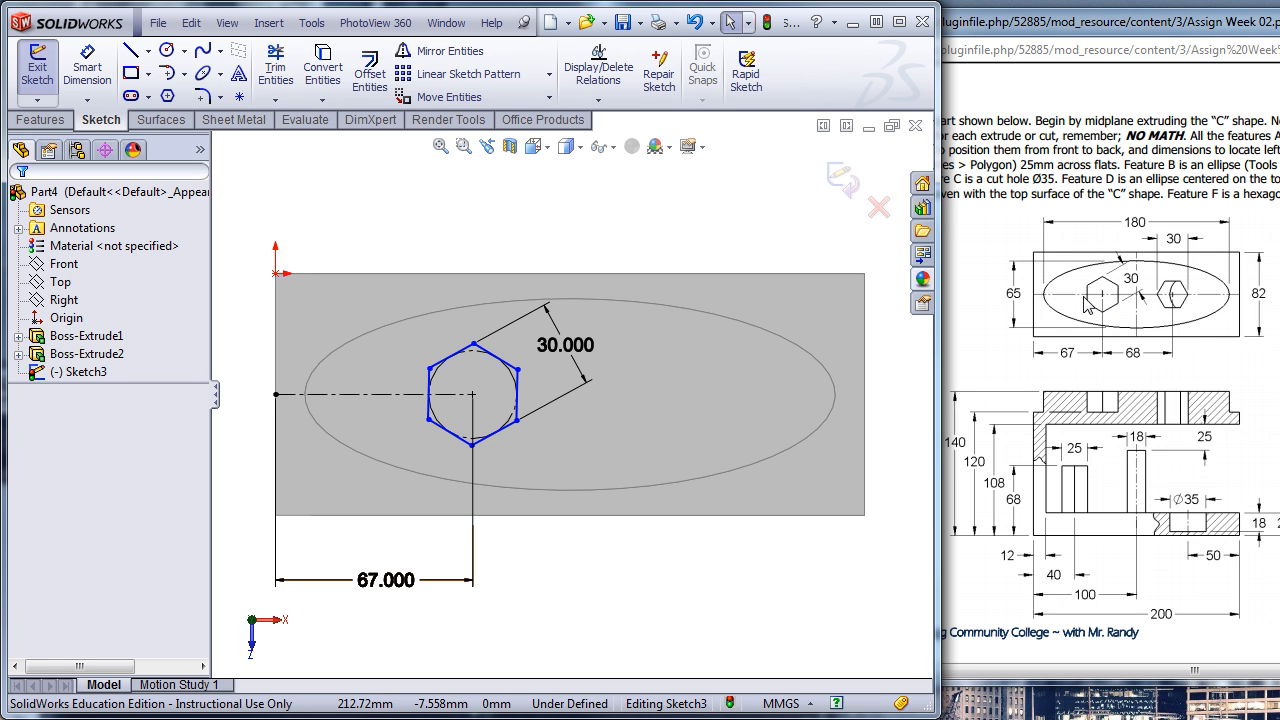
- Add a Vertical relation to the hexagon side nearest the ellipse's centre
click(520, 393)
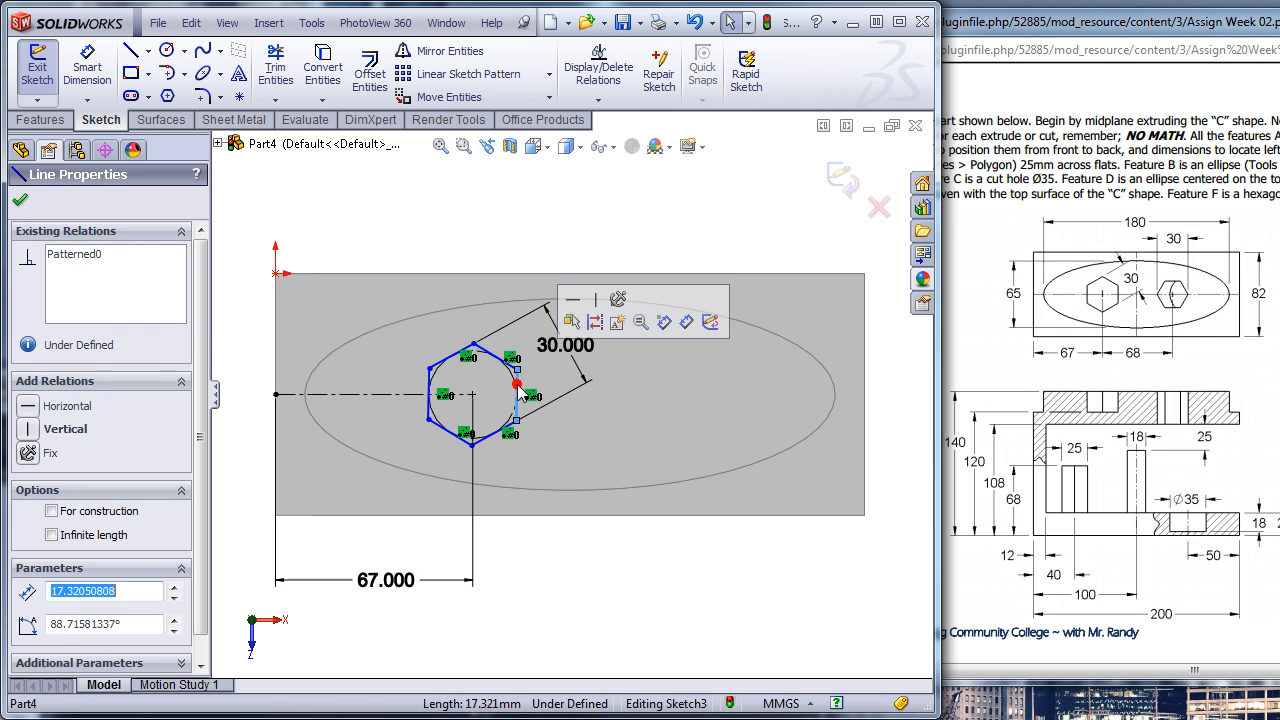
click(594, 301)
click(553, 619)
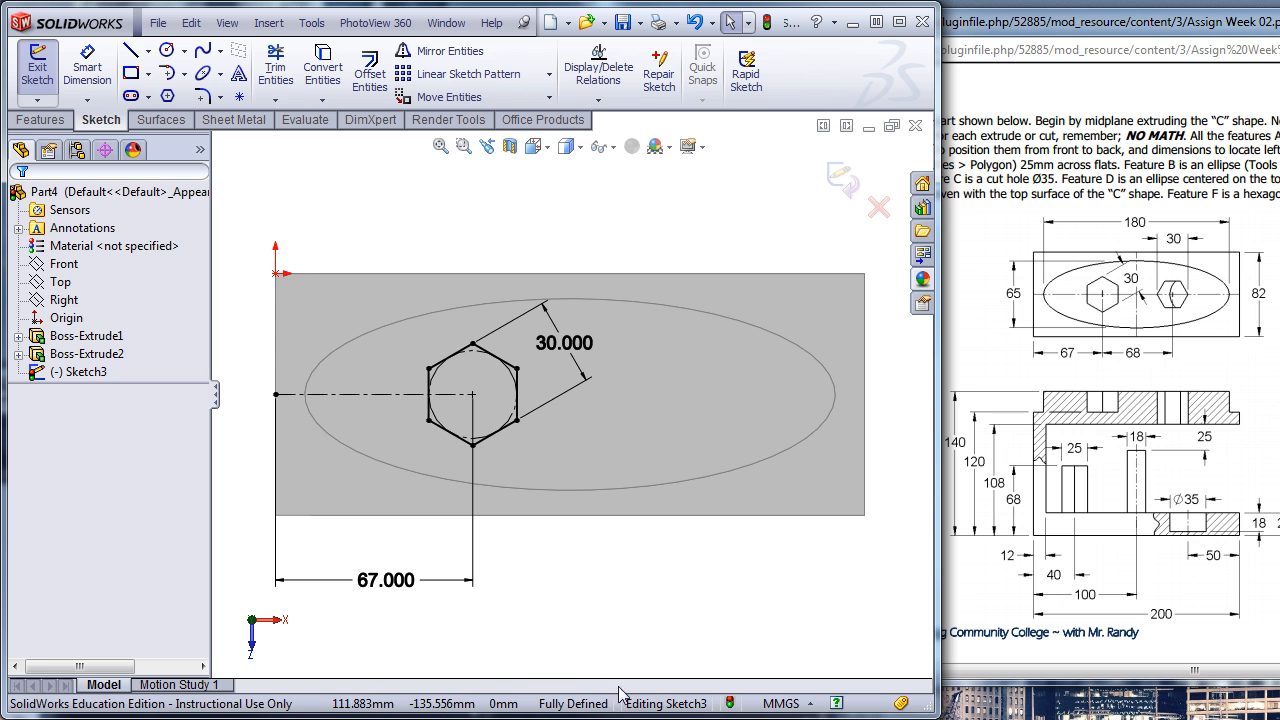
- Cut-extrude the hexagon with an Up To Surface end condition, ending at the top face of the C body
middle_drag(533, 641, 523, 449)
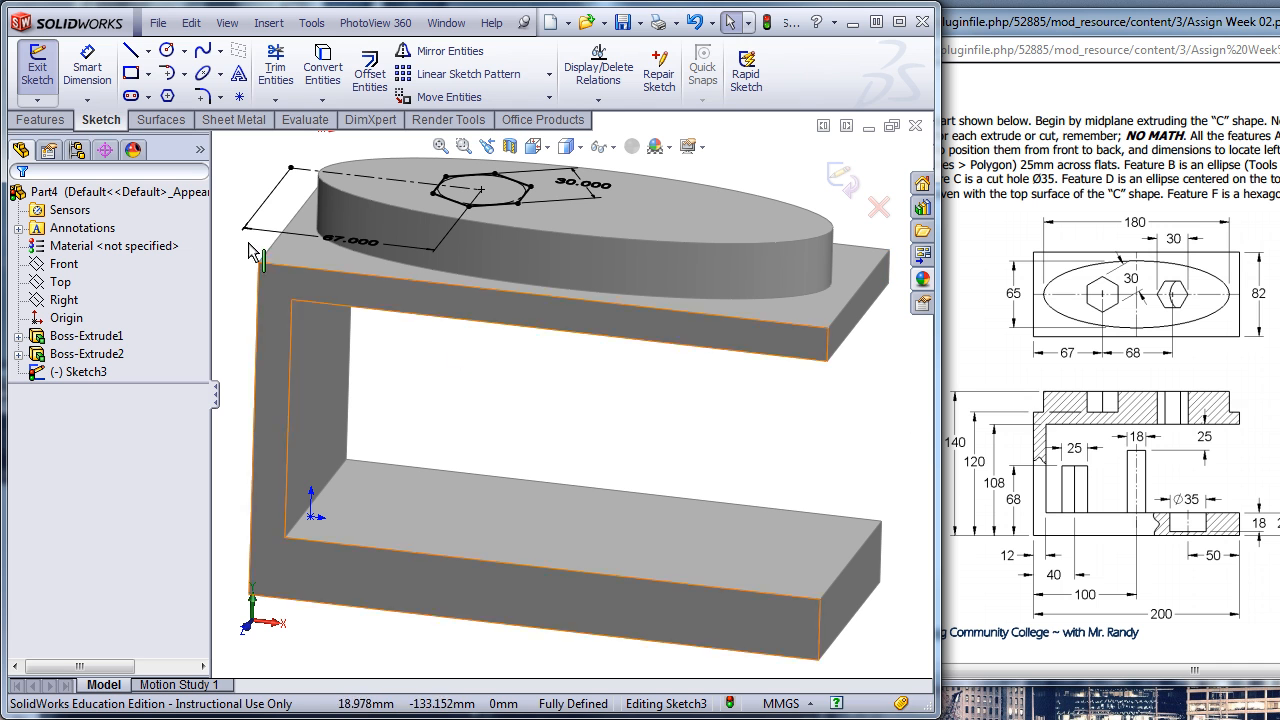
click(40, 120)
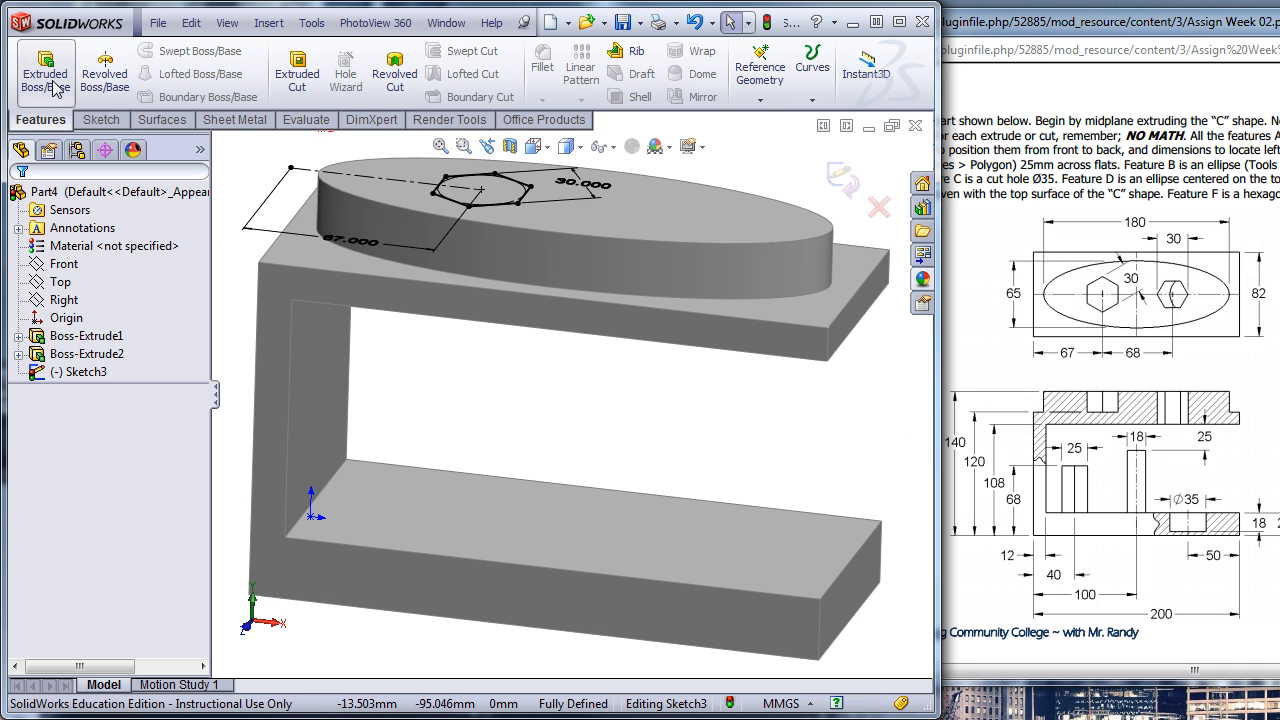
click(289, 66)
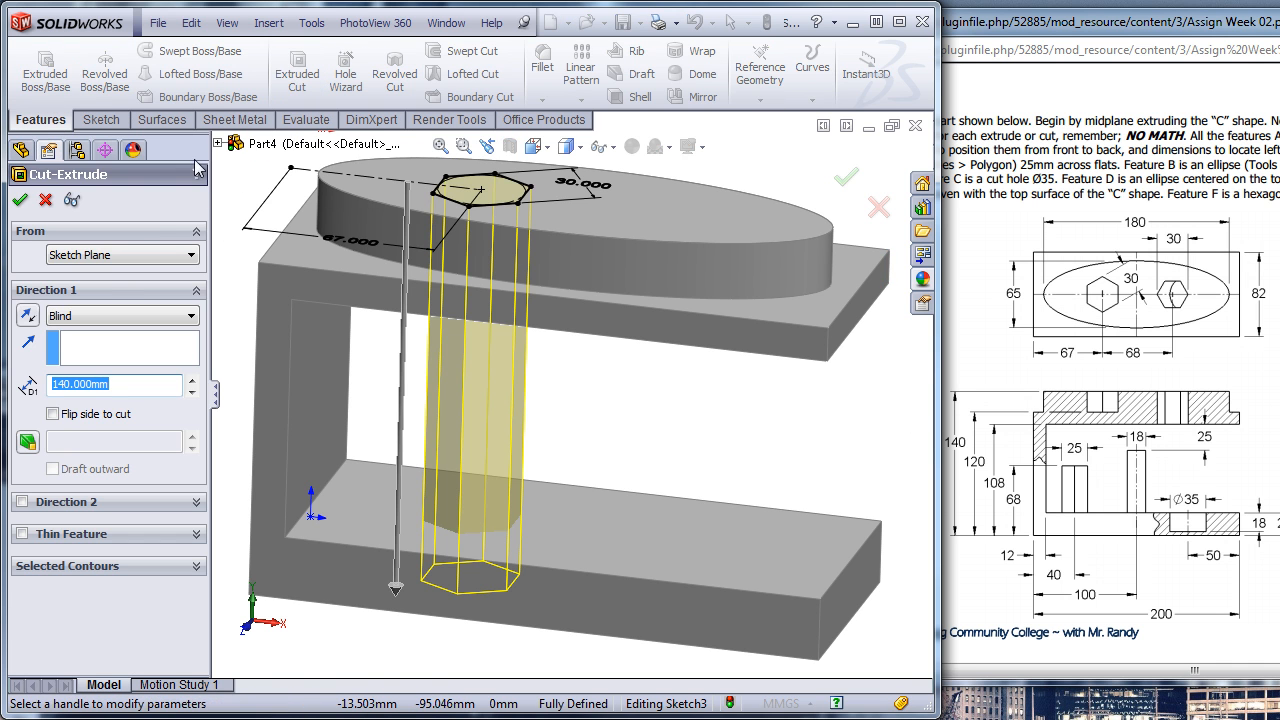
click(100, 316)
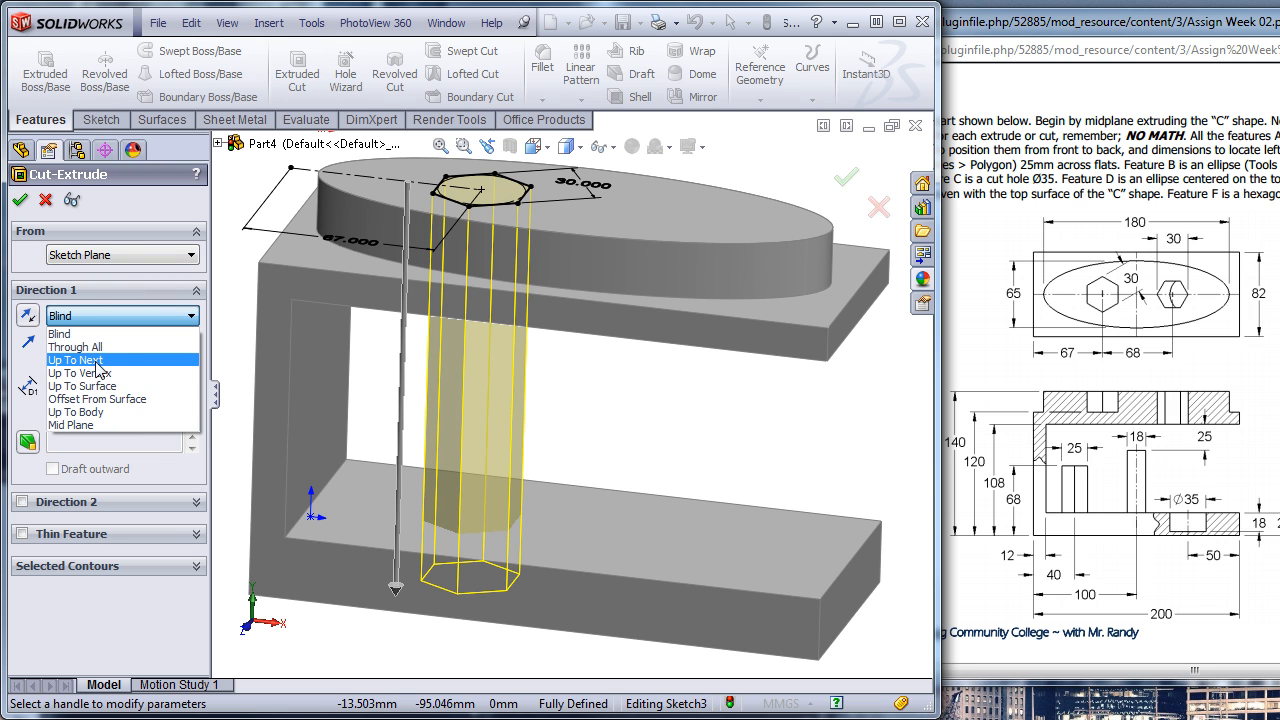
click(100, 386)
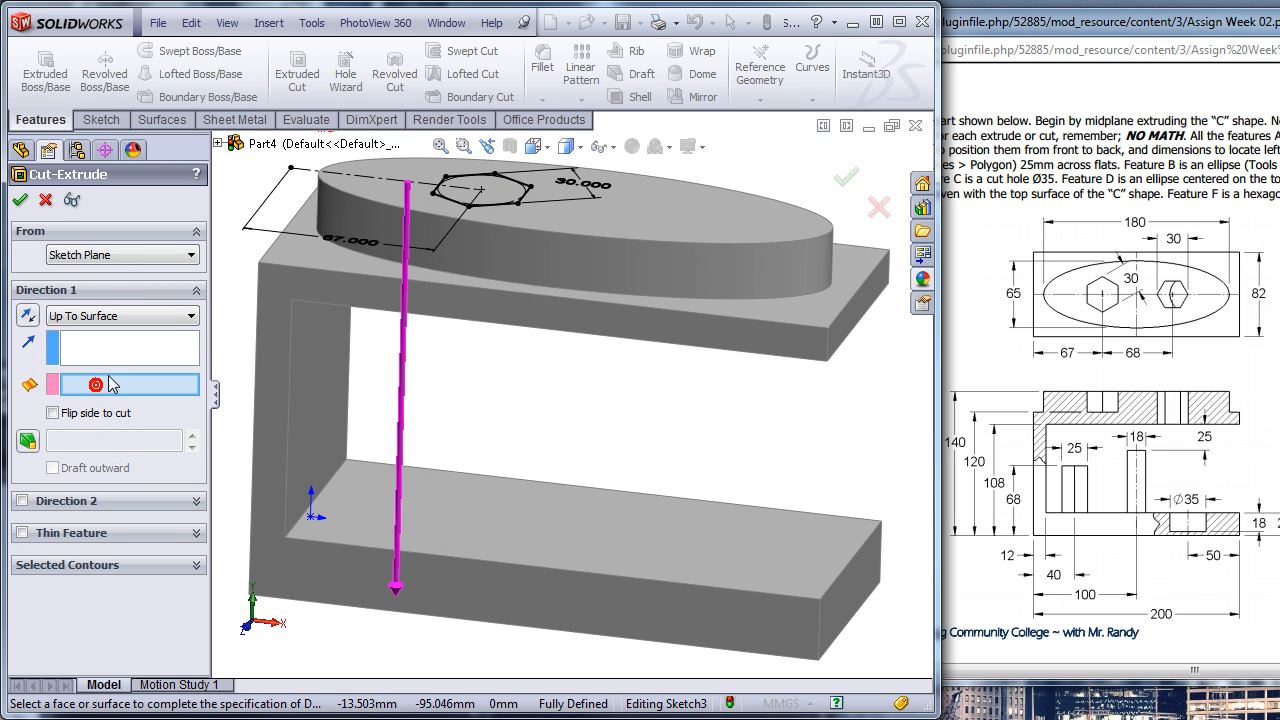
click(296, 262)
middle_drag(512, 300, 521, 357)
click(20, 200)
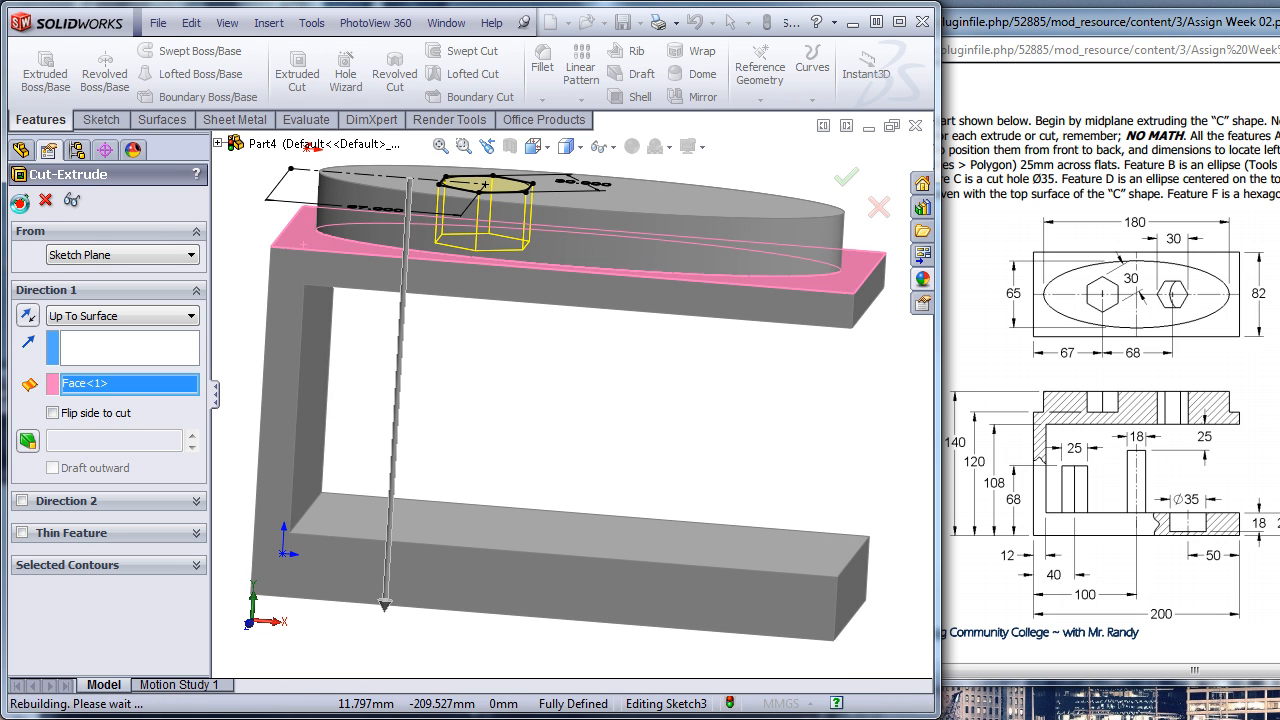
- Start another sketch on the elliptical boss's top face and draw a horizontal centerline about 152 mm long from the short edge's midpoint
middle_drag(518, 407, 510, 457)
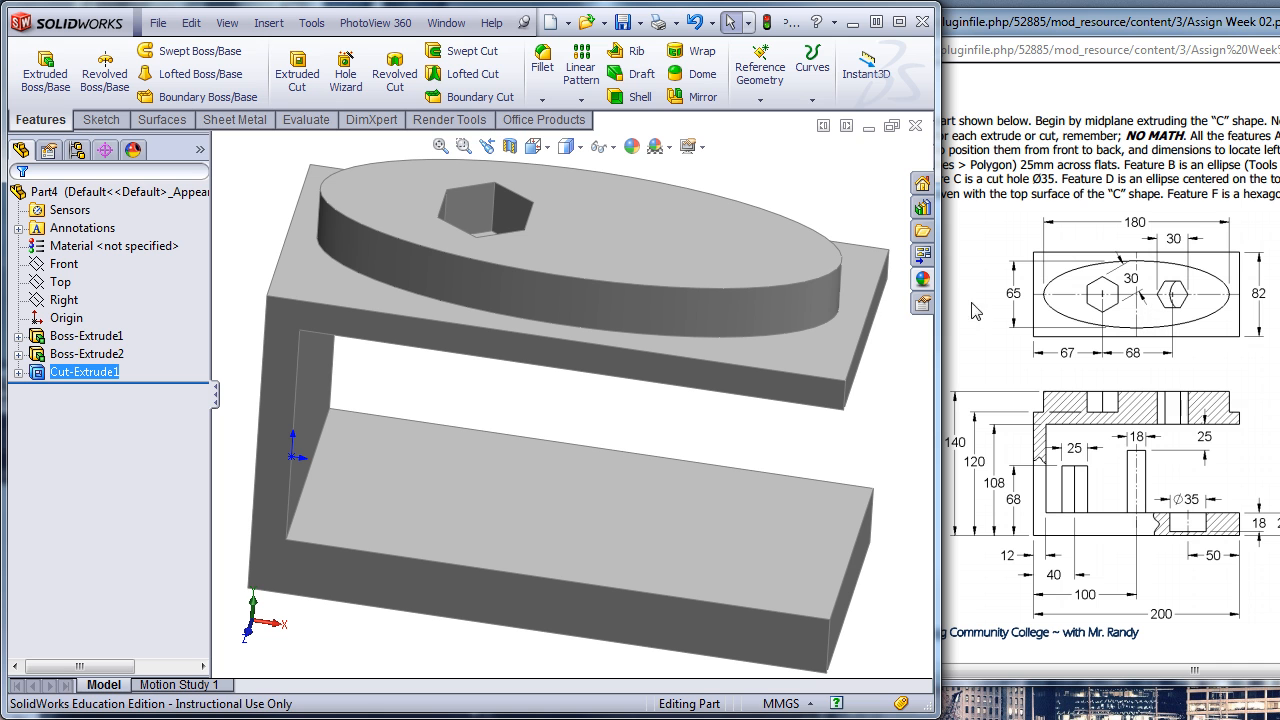
click(677, 253)
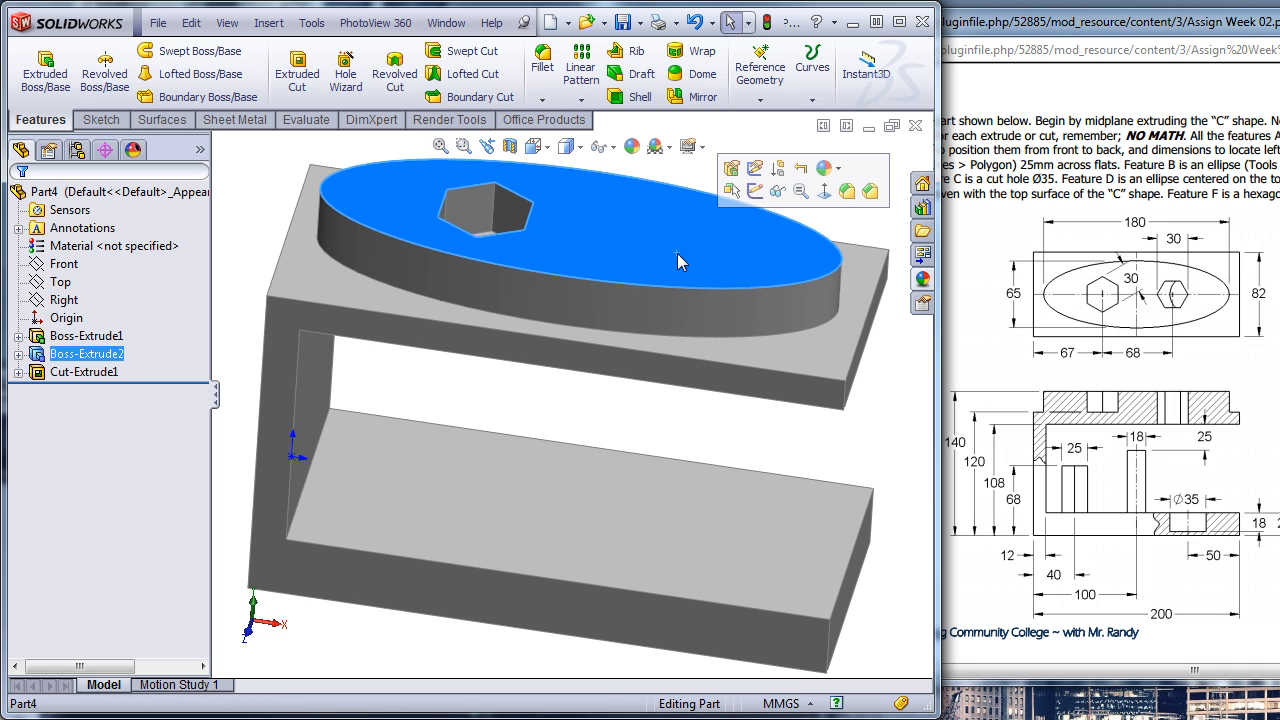
click(754, 191)
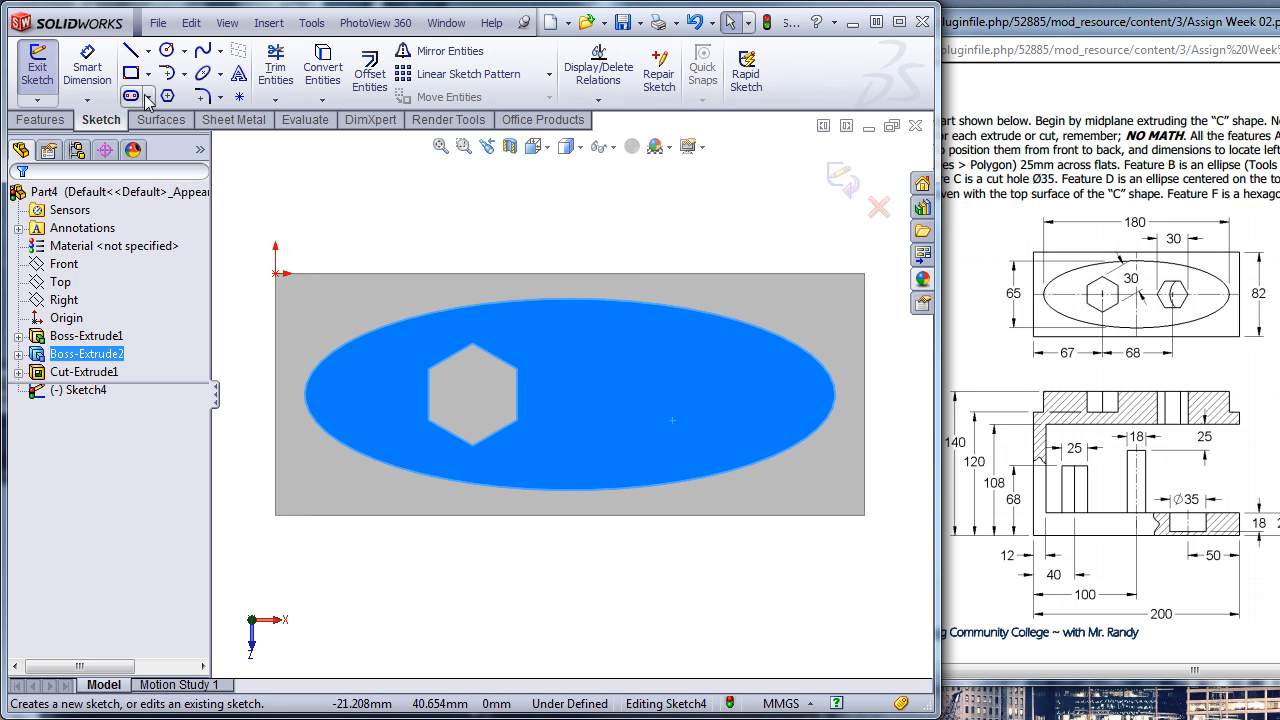
click(148, 51)
click(180, 93)
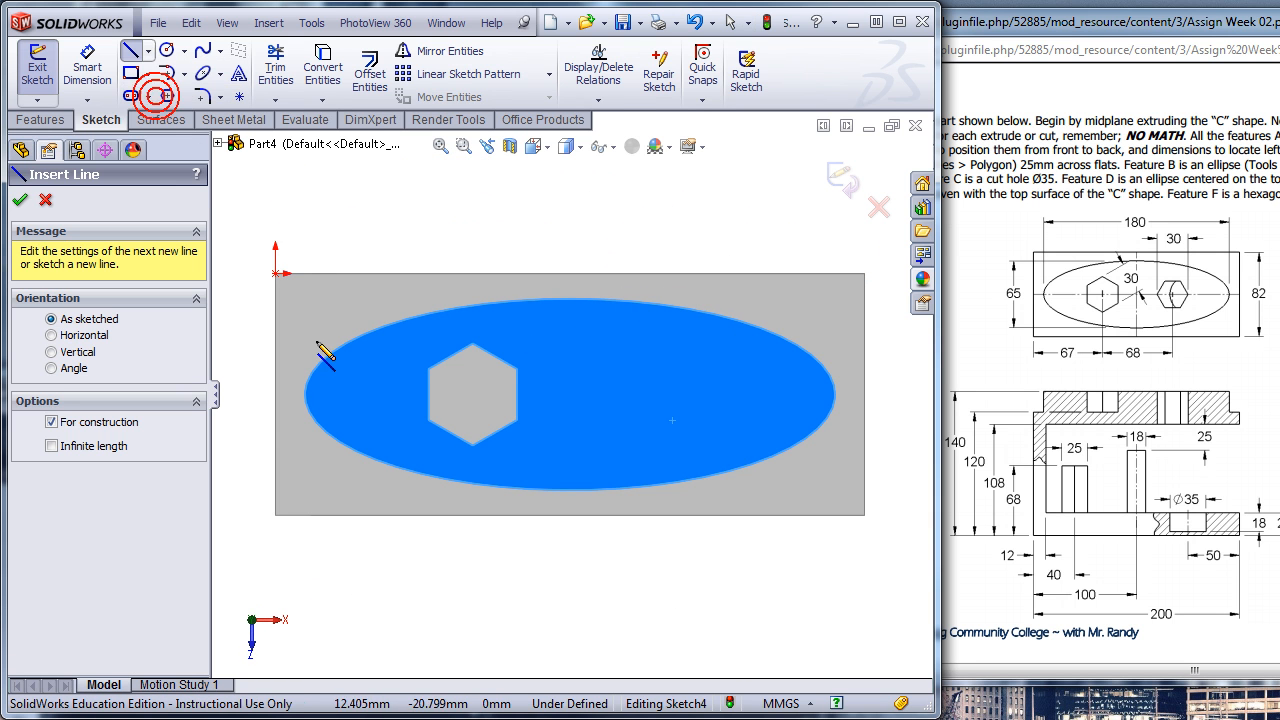
click(275, 394)
click(722, 394)
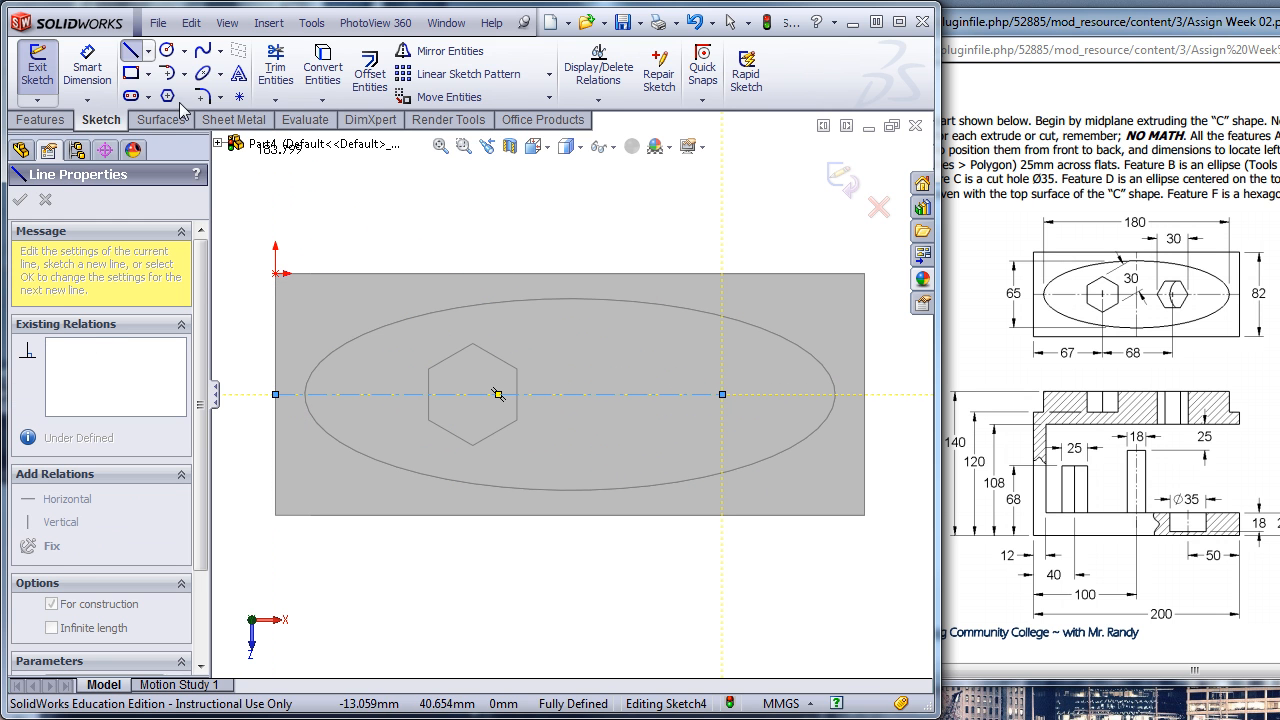
key(Escape)
- Sketch a second hexagon centred on the long centerline's free end, about 27 mm across flats, with two sides roughly horizontal
click(722, 394)
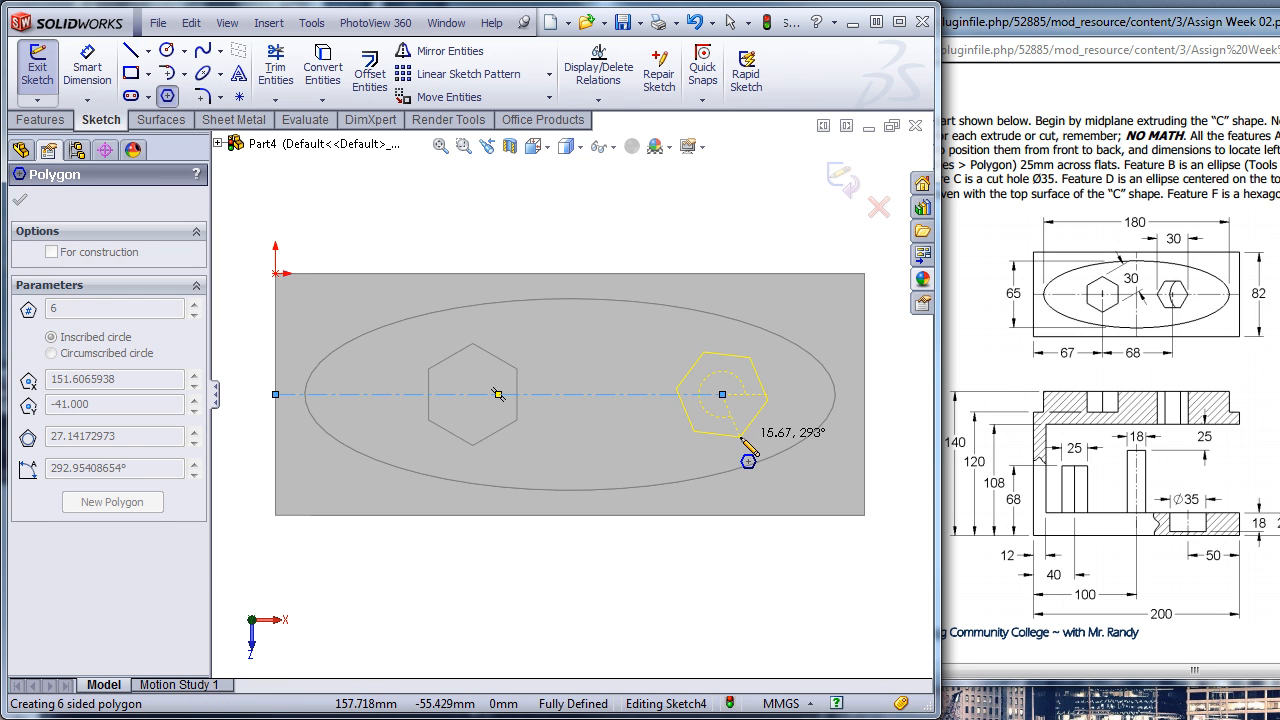
click(745, 433)
key(Escape)
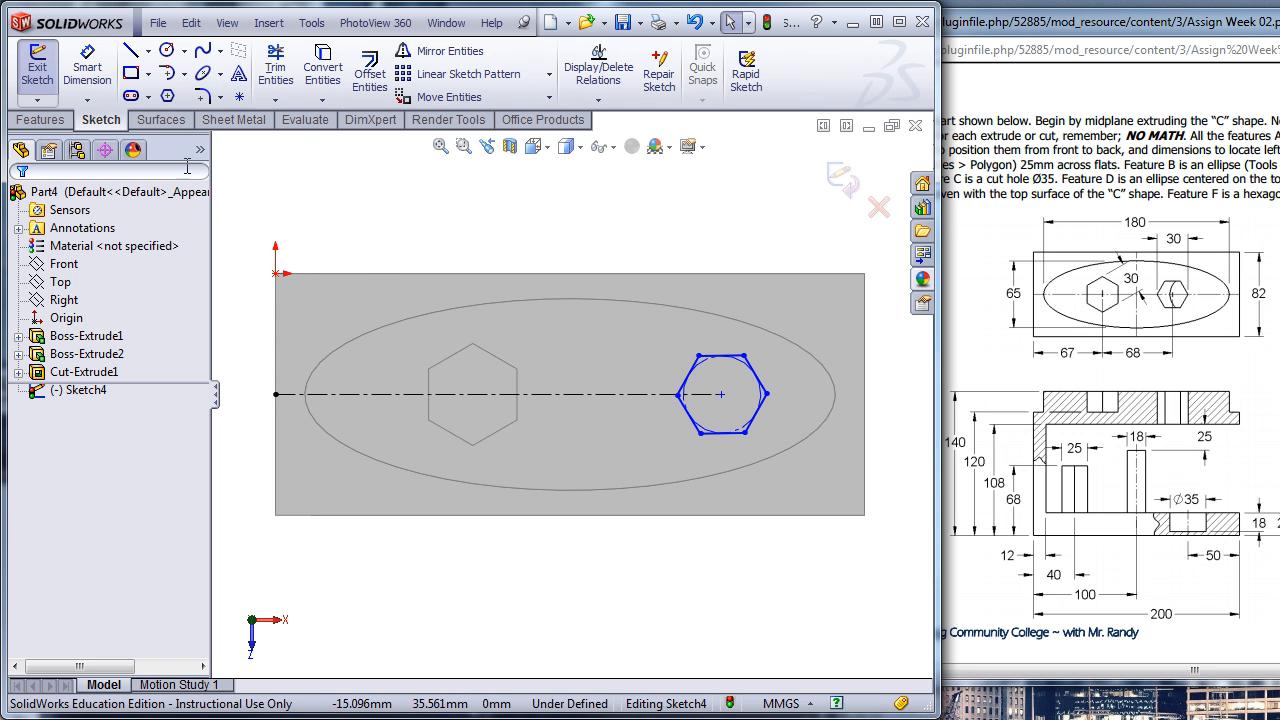
- Dimension the horizontal distance between the first hexagon's lower corner and the second hexagon's centre as 68 mm
click(90, 75)
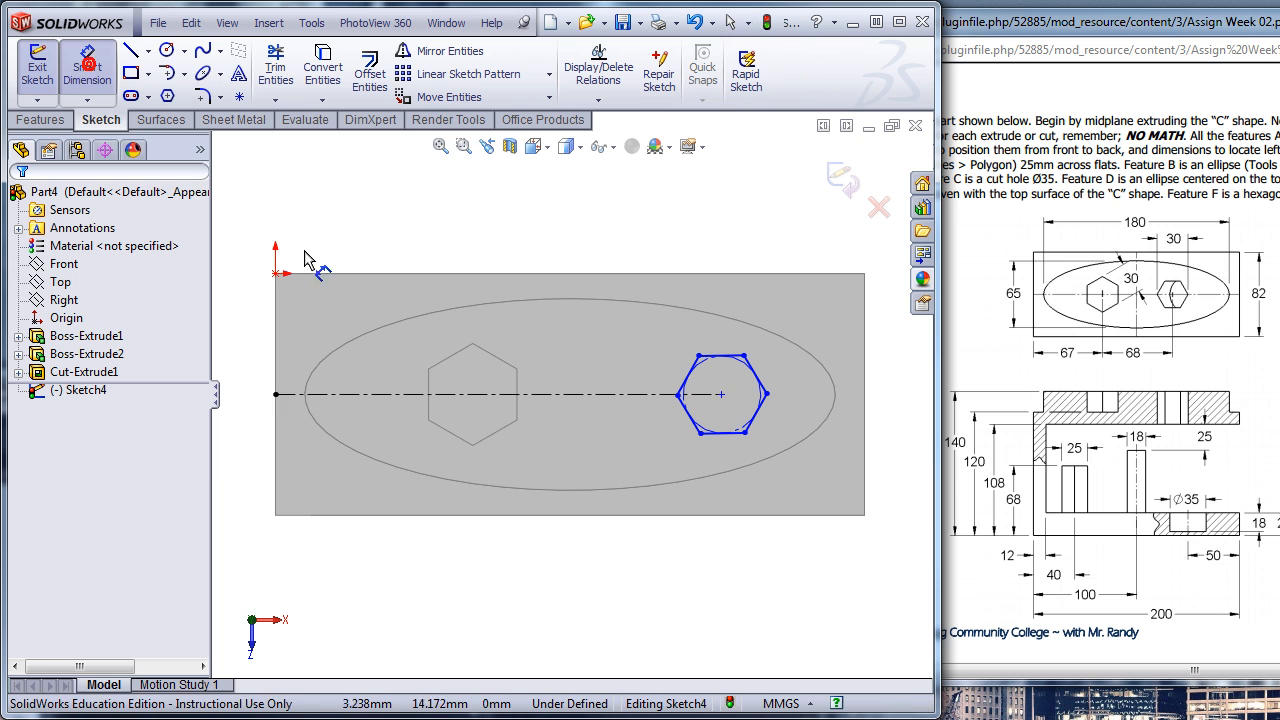
click(722, 395)
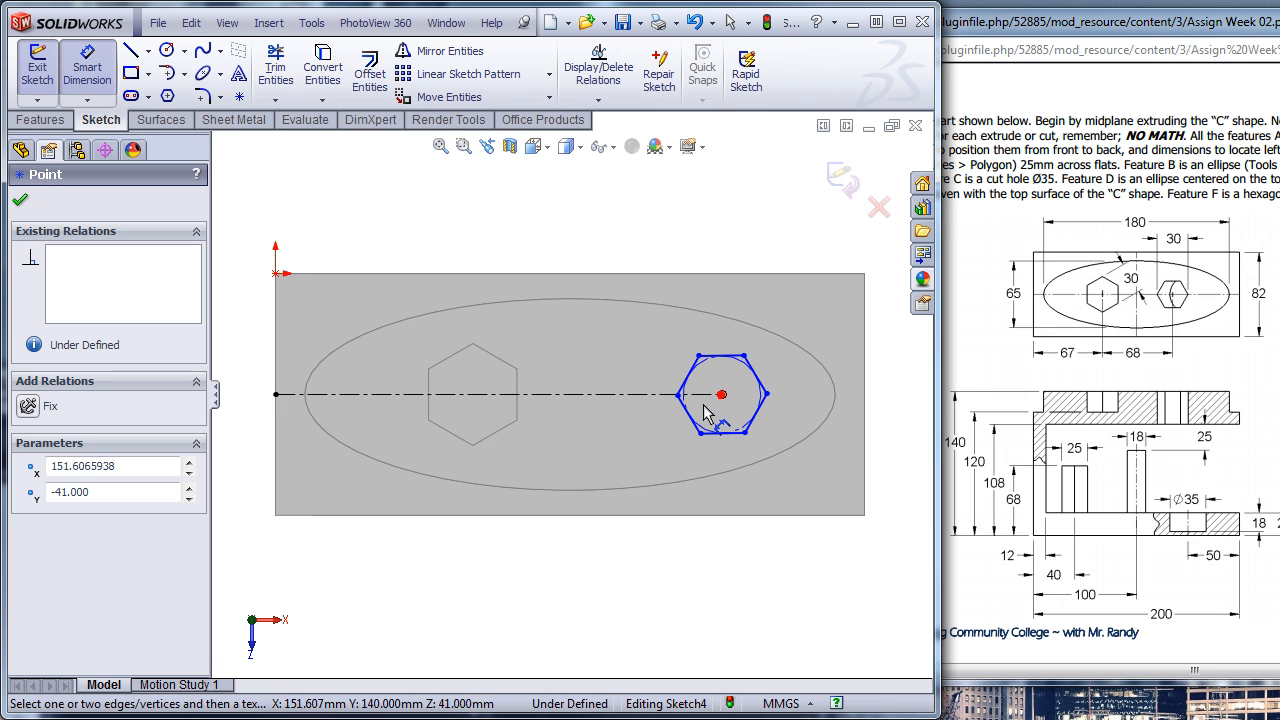
click(472, 445)
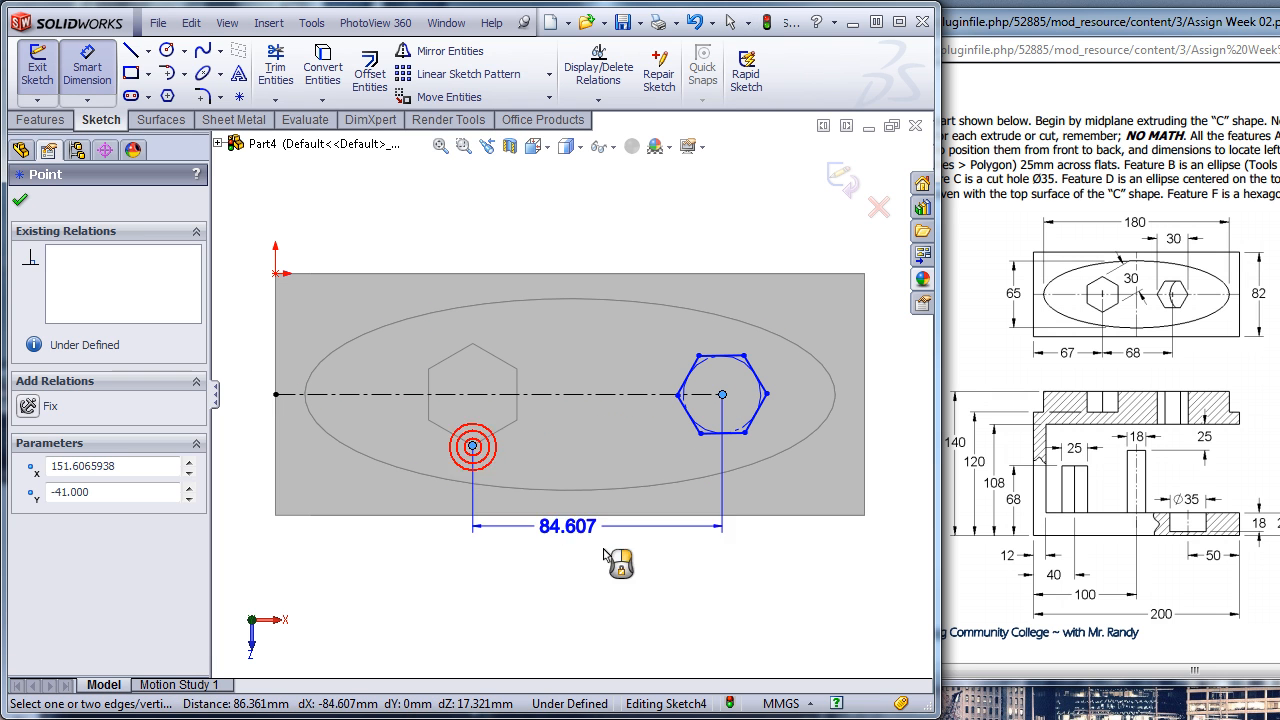
click(600, 585)
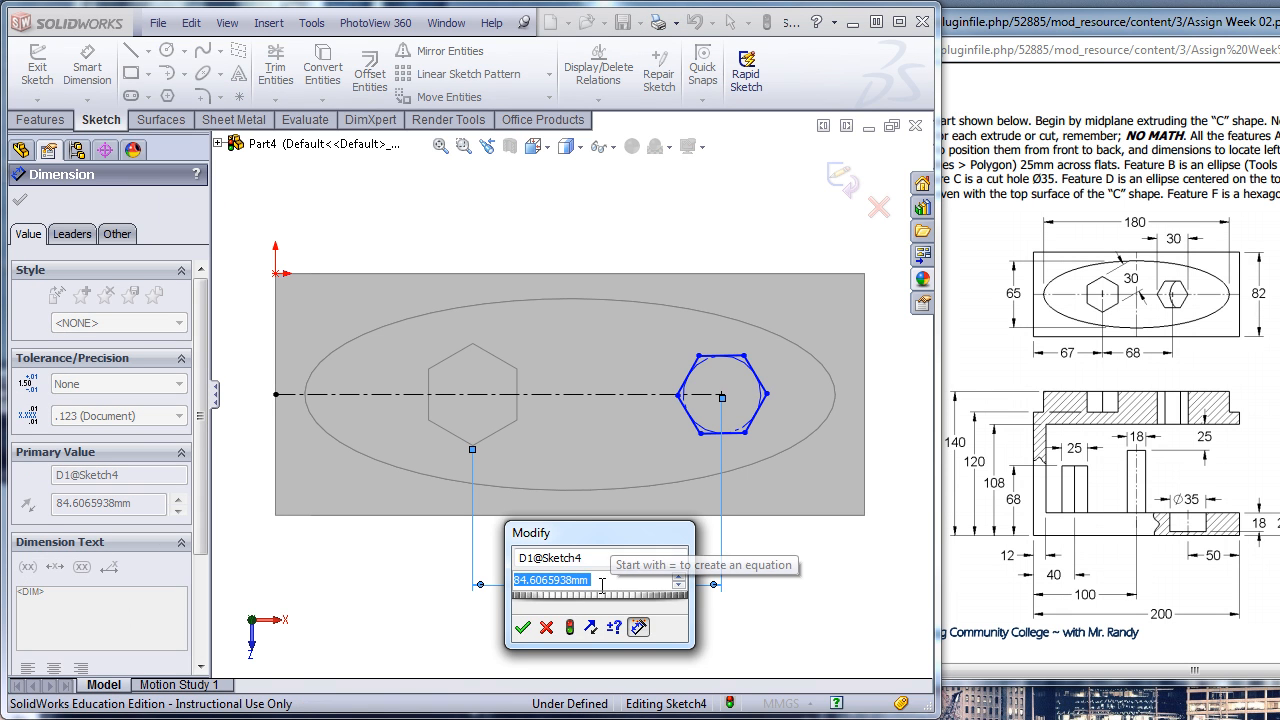
text(68)
key(Return)
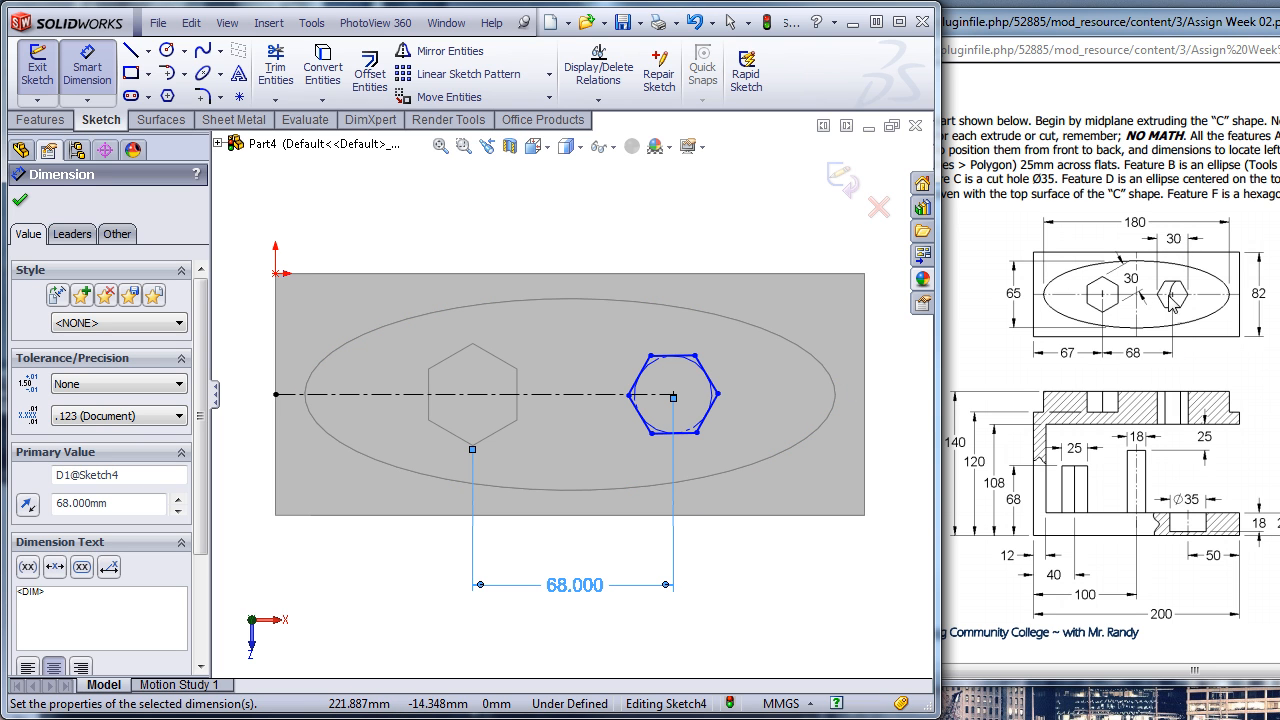
- Dimension the second hexagon as 30 mm across its two opposite corners on the centerline
click(628, 395)
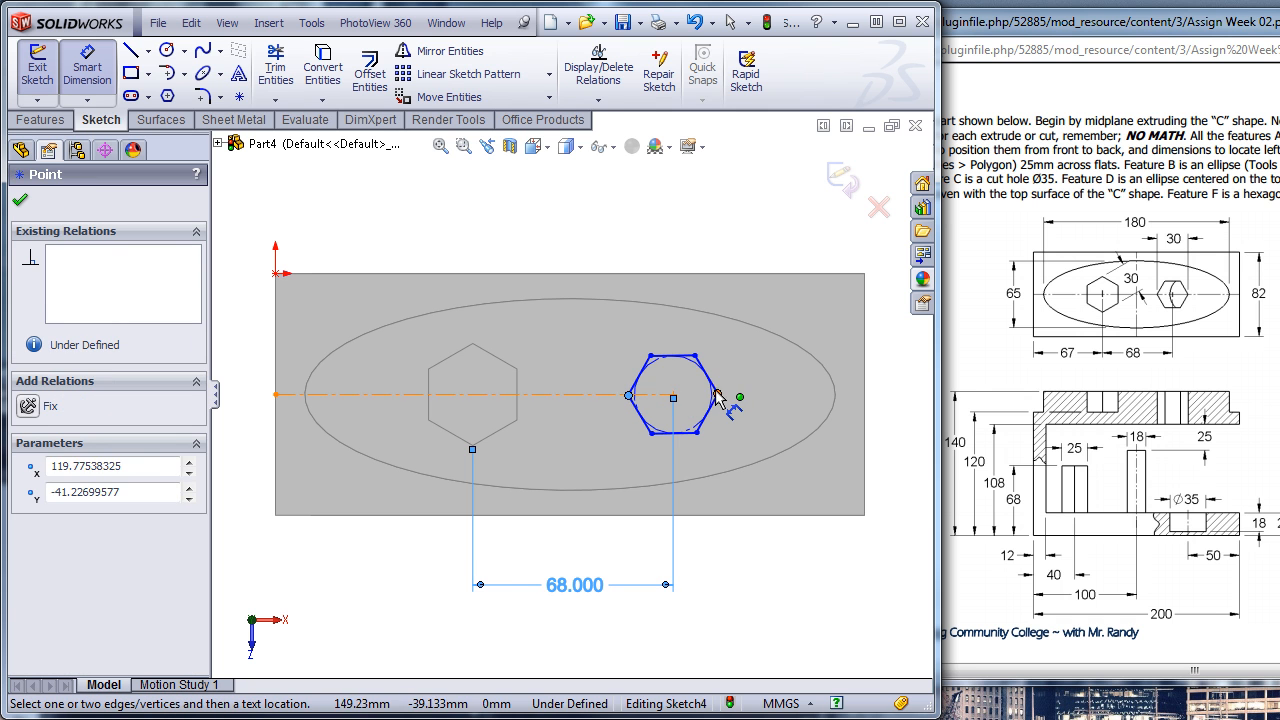
click(717, 395)
click(675, 282)
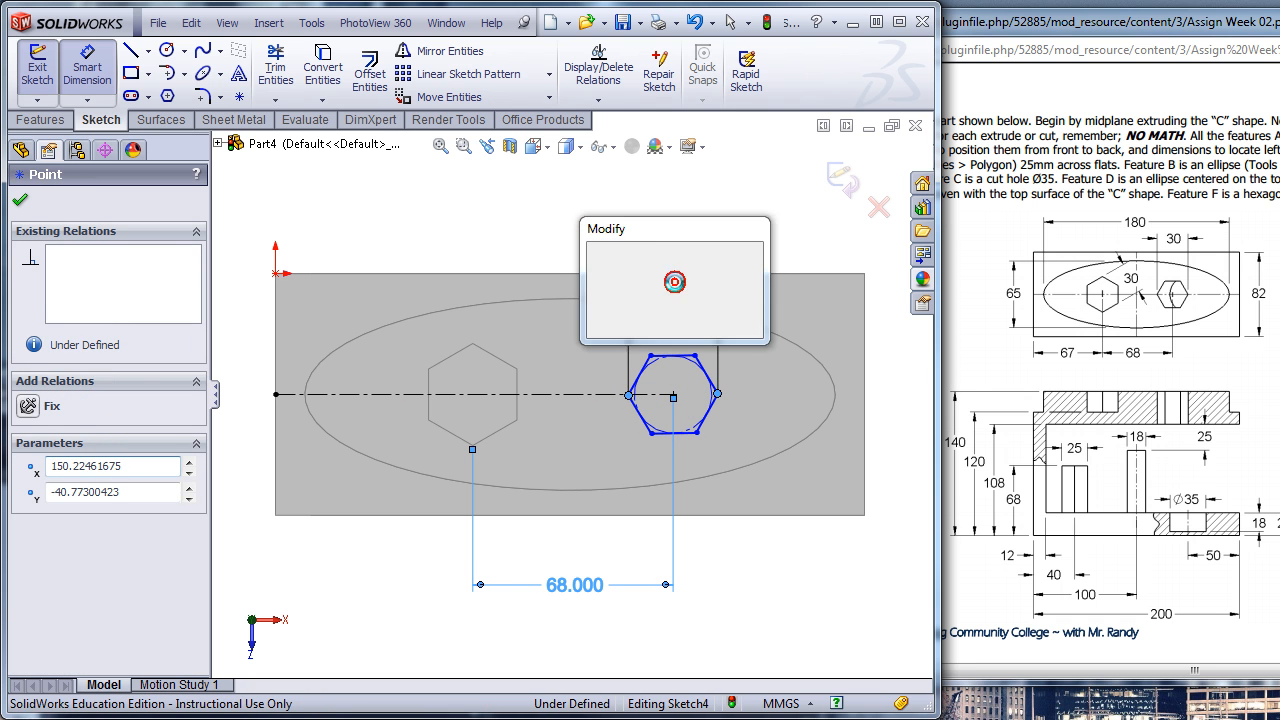
text(30)
key(Return)
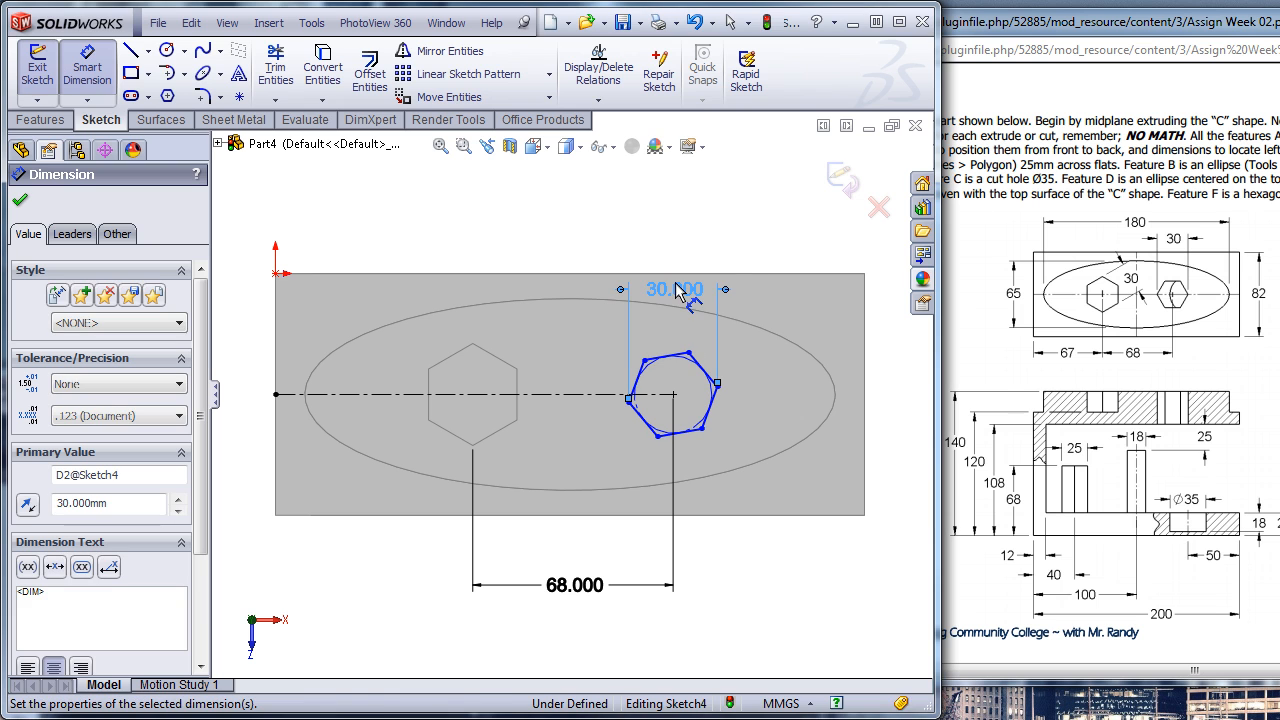
key(Escape)
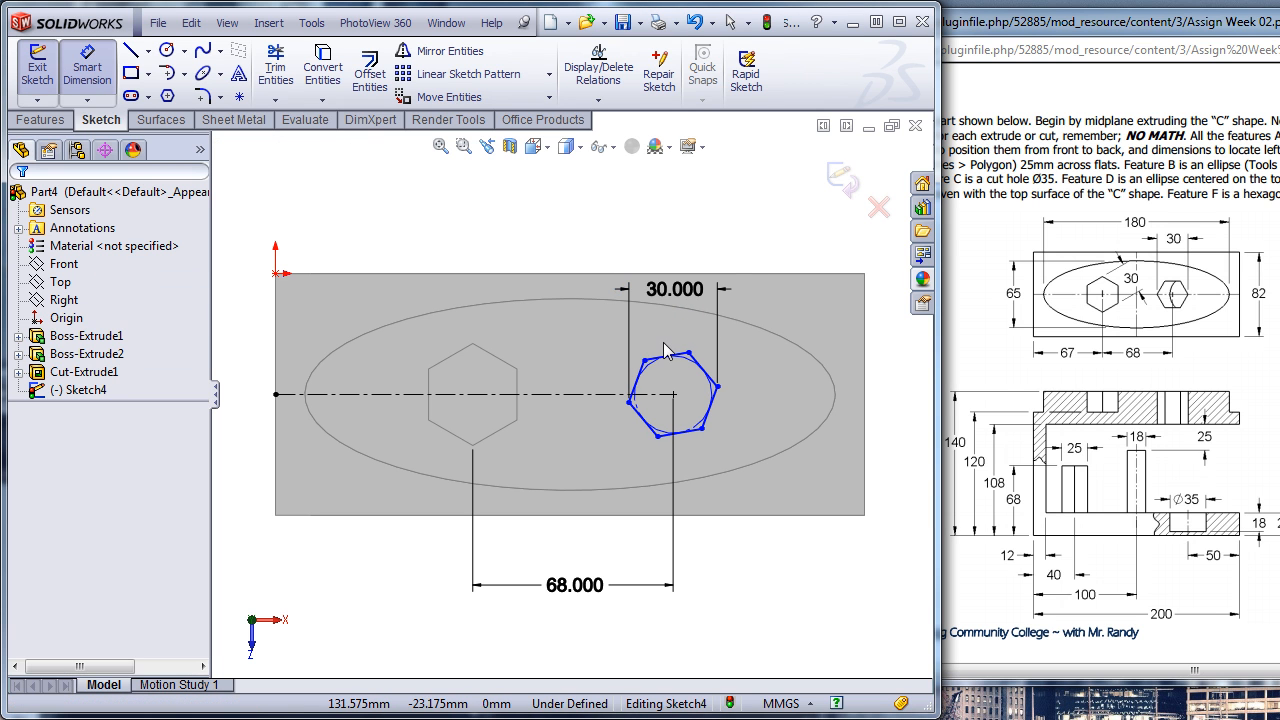
key(Escape)
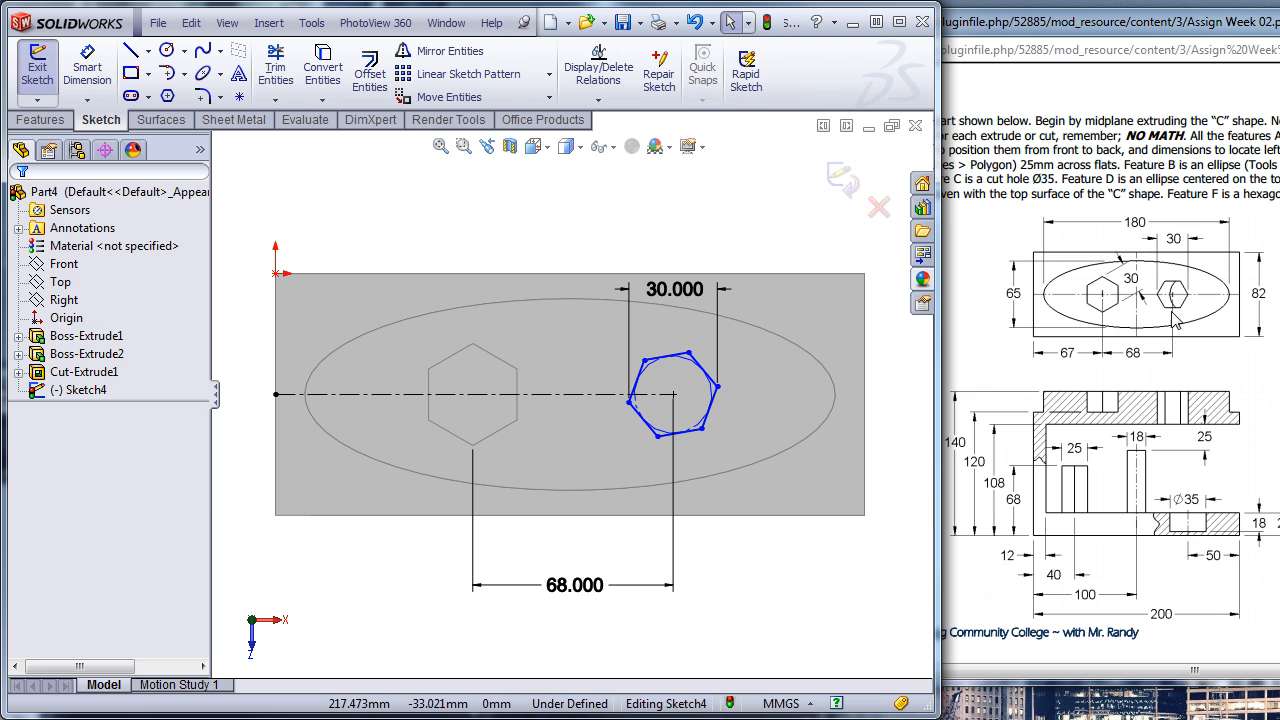
- Add a Horizontal relation to the second hexagon's upper side
click(670, 356)
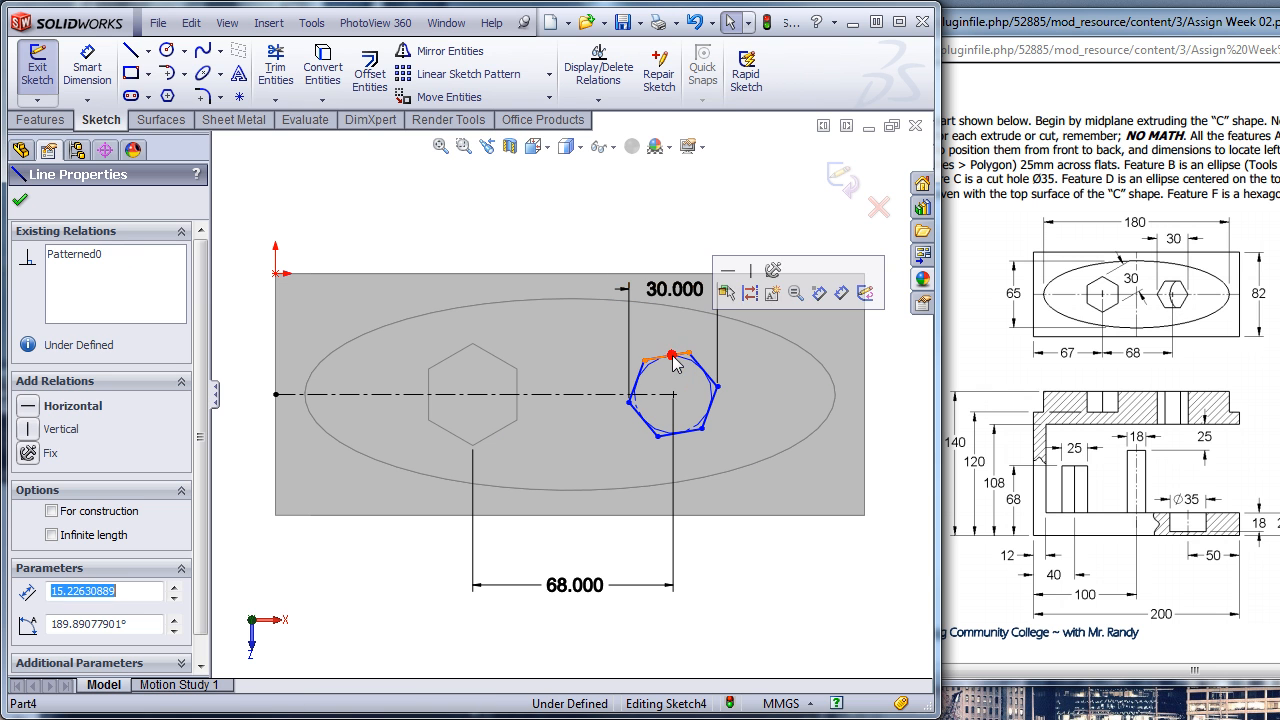
click(726, 293)
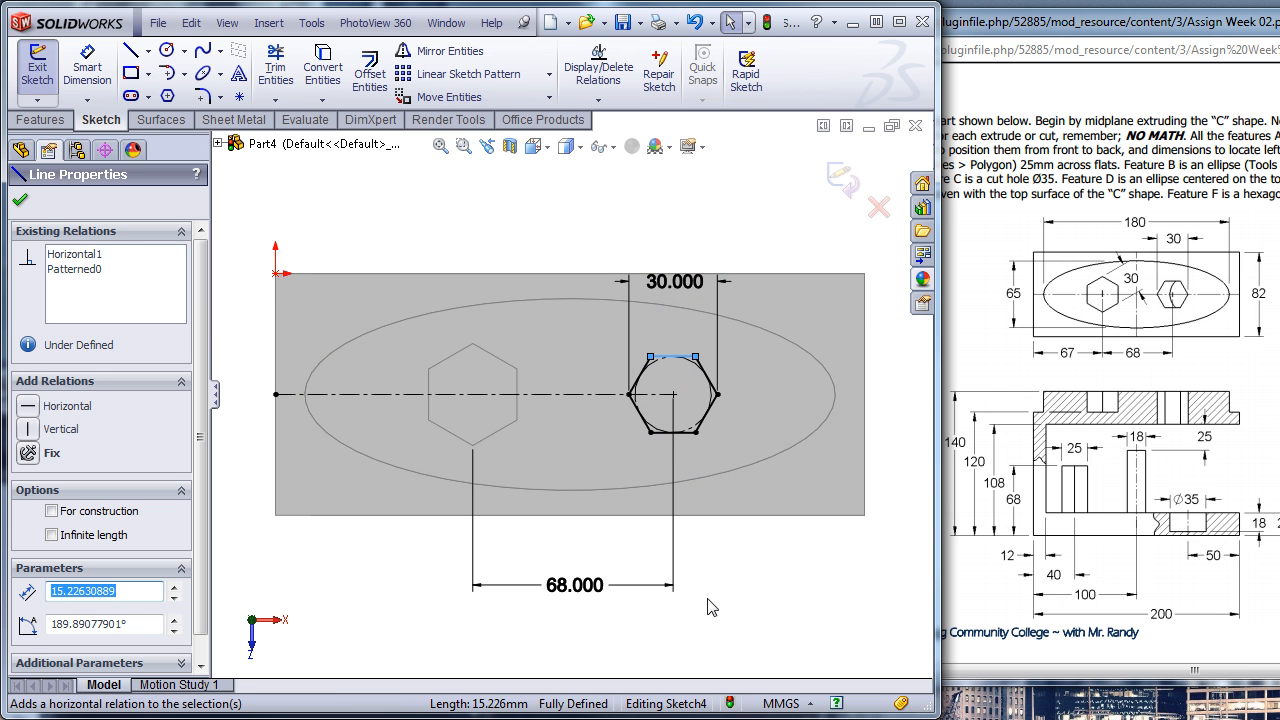
click(682, 641)
- Cut-extrude the second hexagon down through the boss and the C body's upper arm with an Up To Next end condition
middle_drag(594, 646, 594, 417)
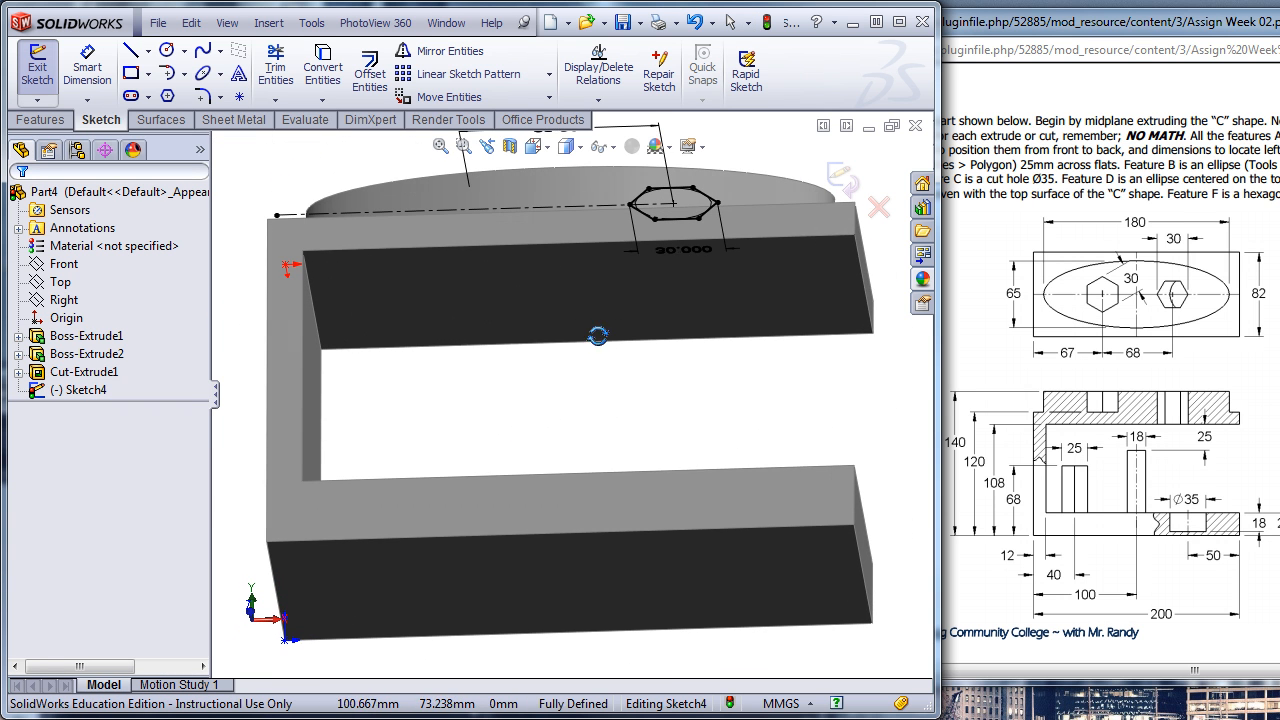
middle_drag(697, 323, 677, 458)
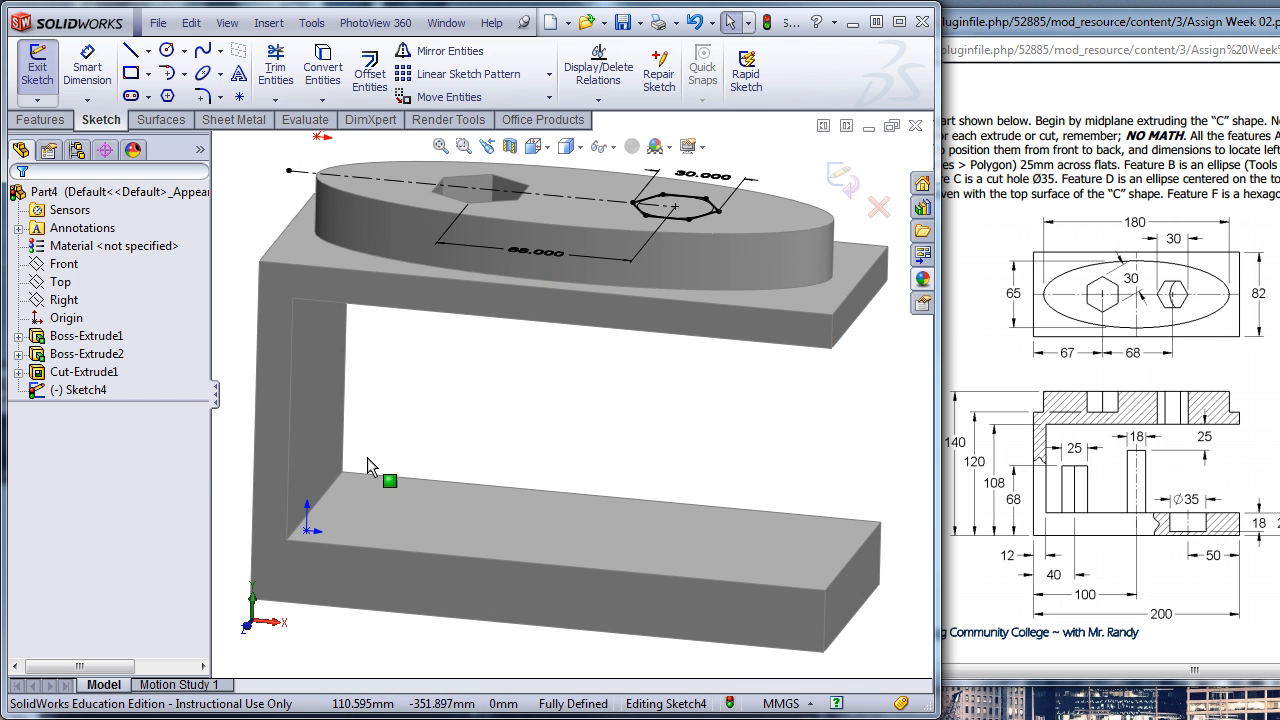
click(40, 119)
click(274, 68)
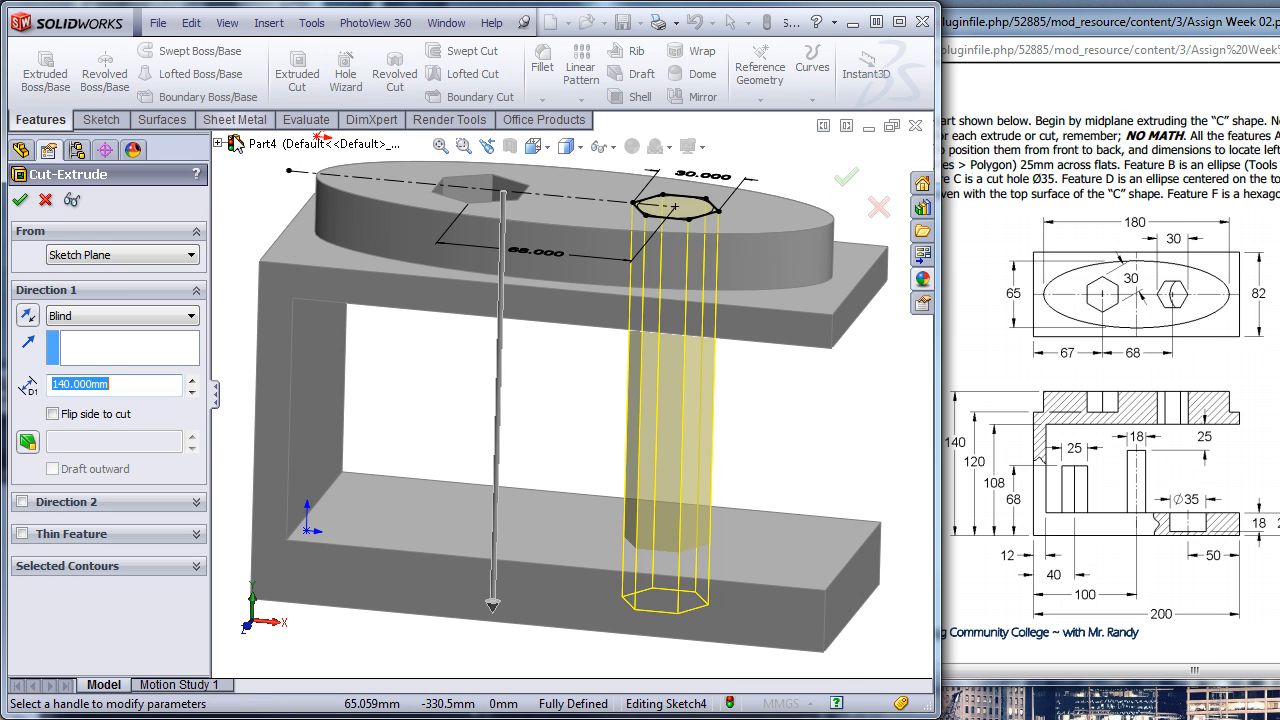
click(75, 315)
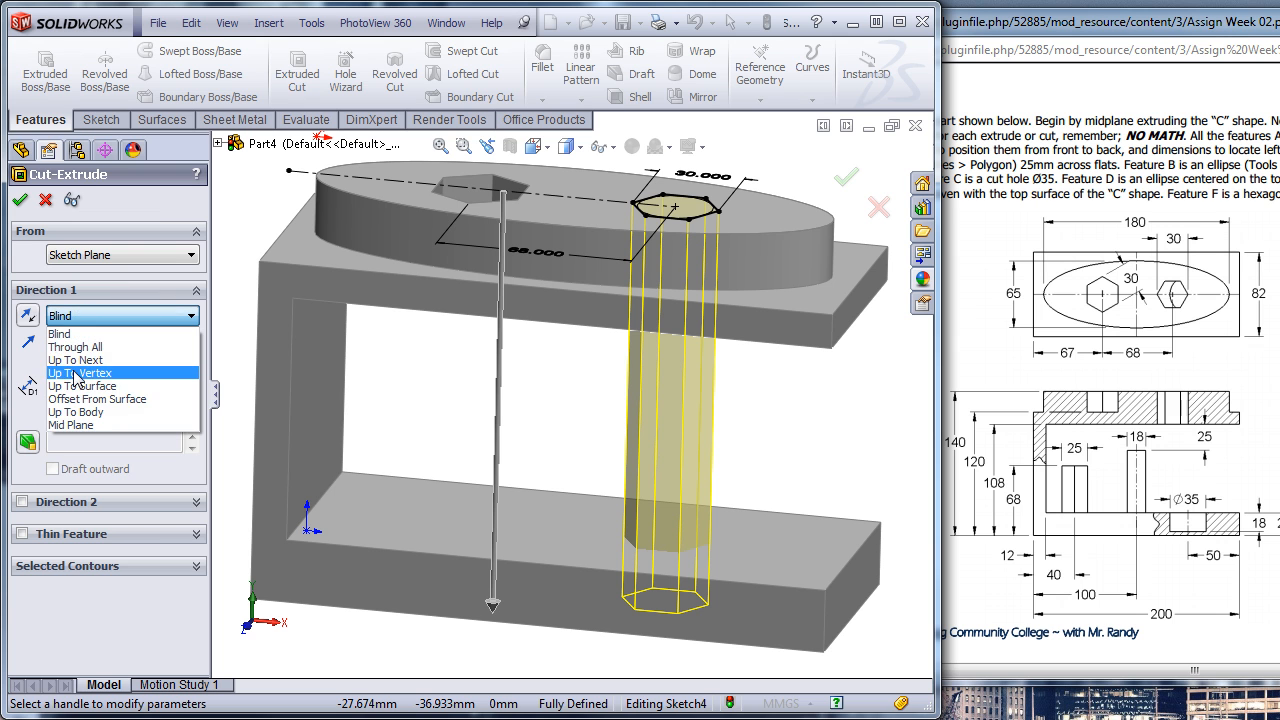
click(75, 347)
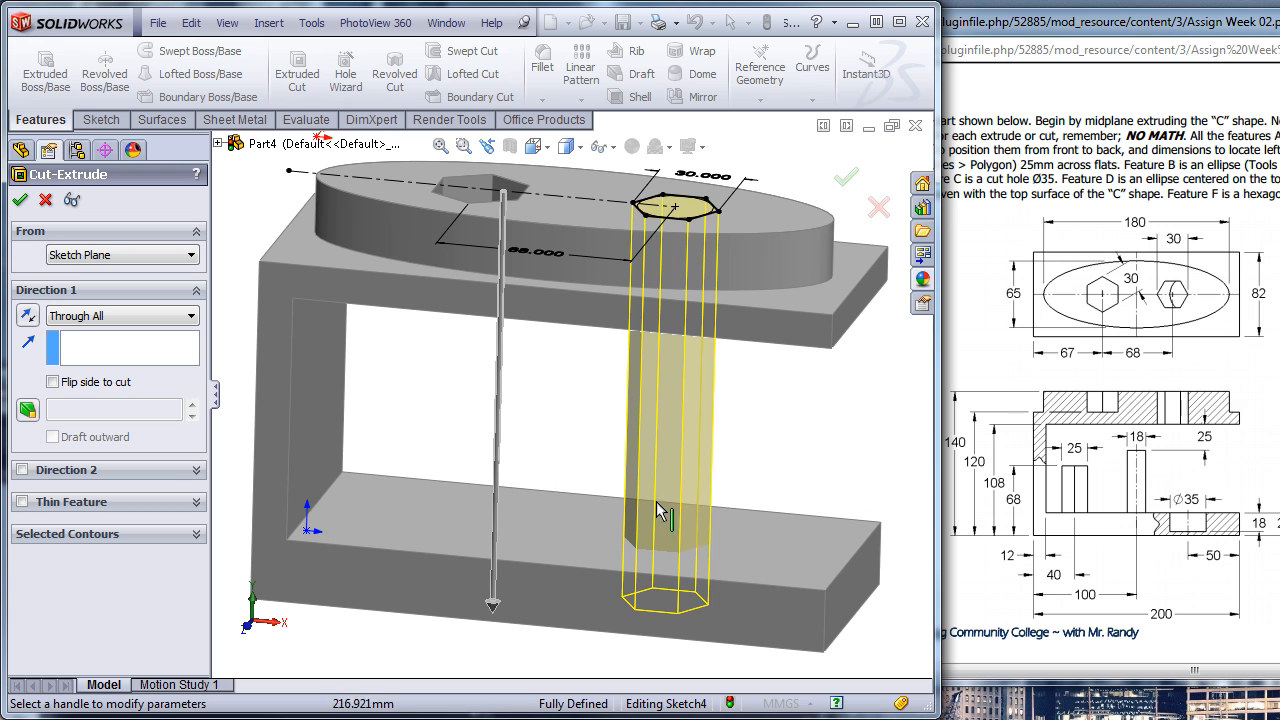
click(106, 316)
click(95, 360)
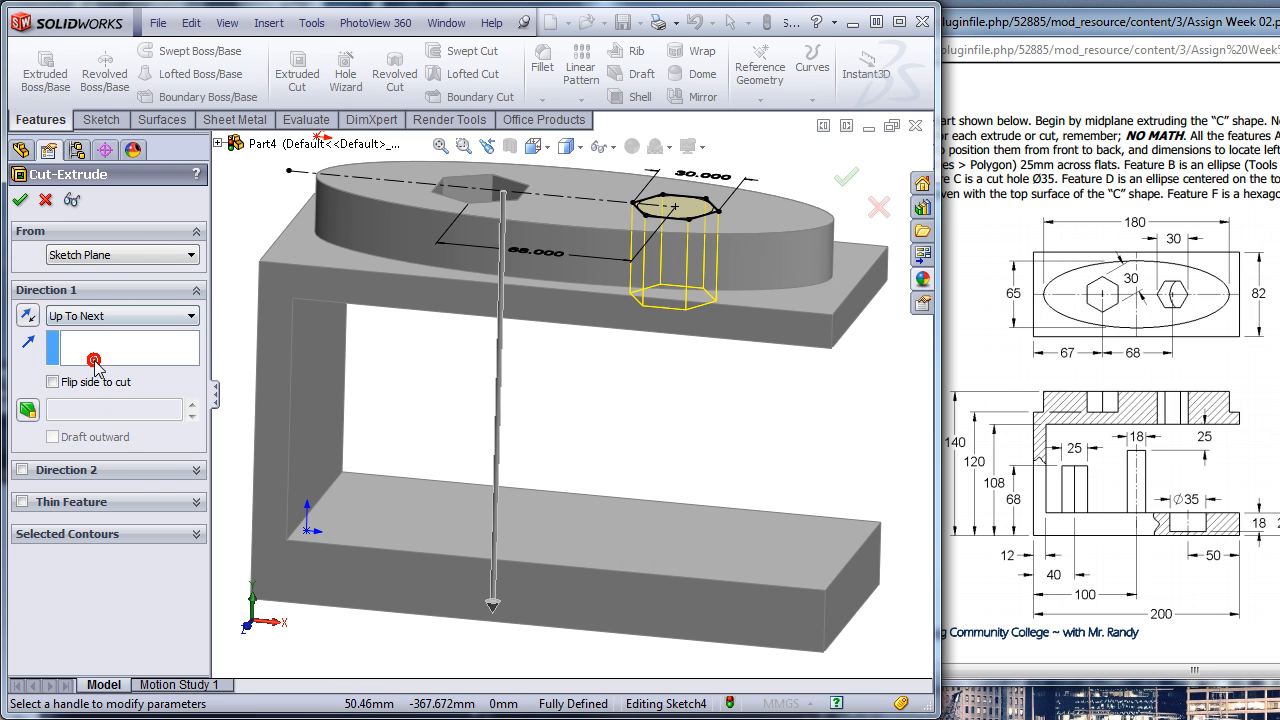
middle_drag(600, 443, 607, 355)
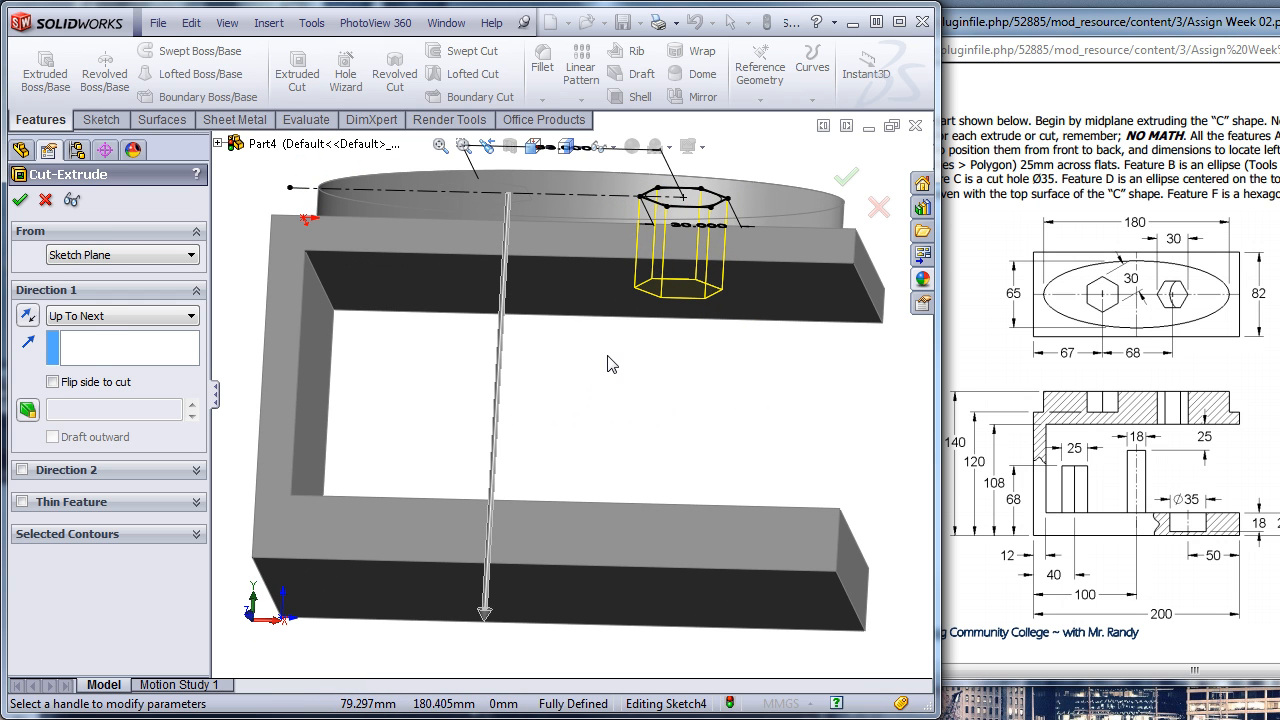
click(107, 315)
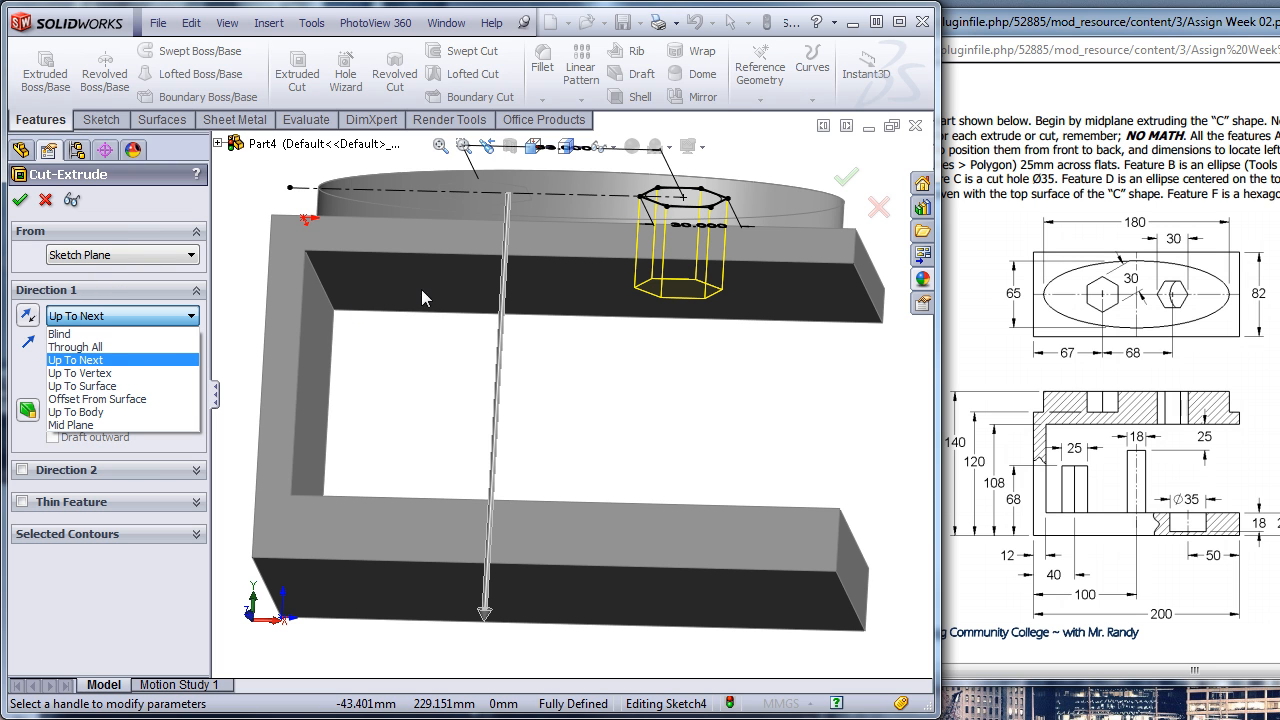
click(847, 185)
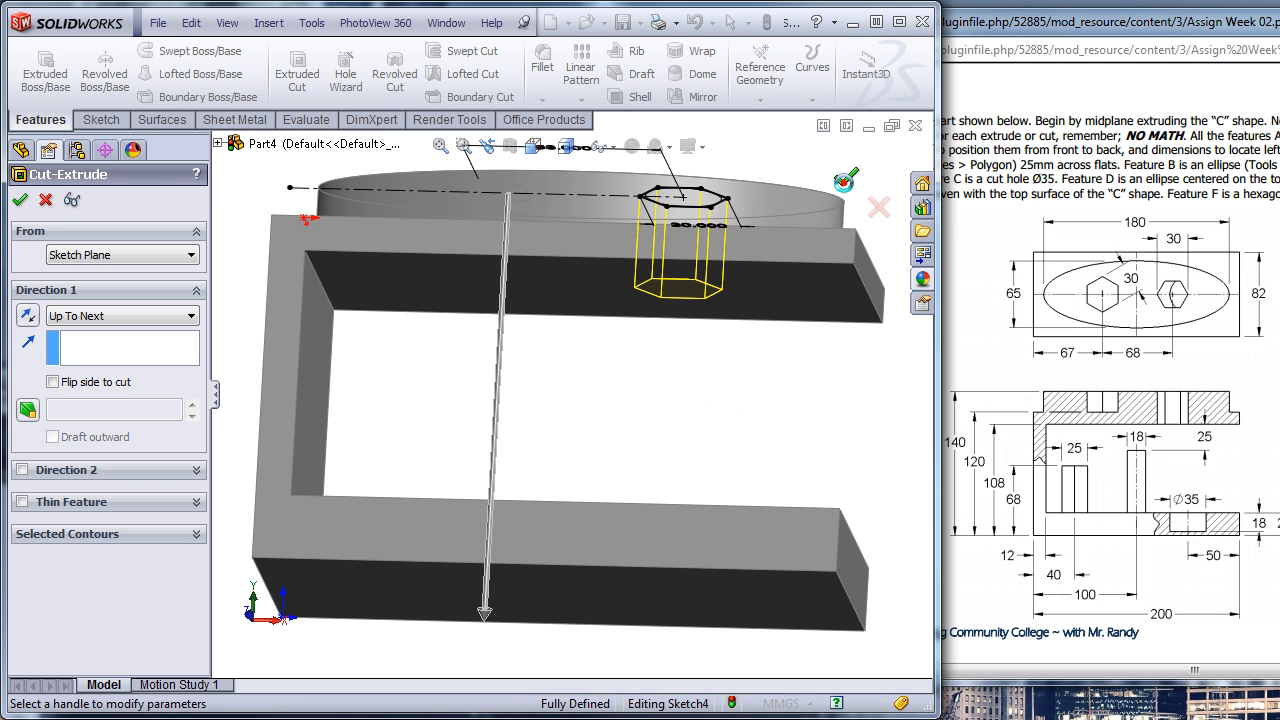
click(846, 178)
middle_drag(708, 388, 690, 468)
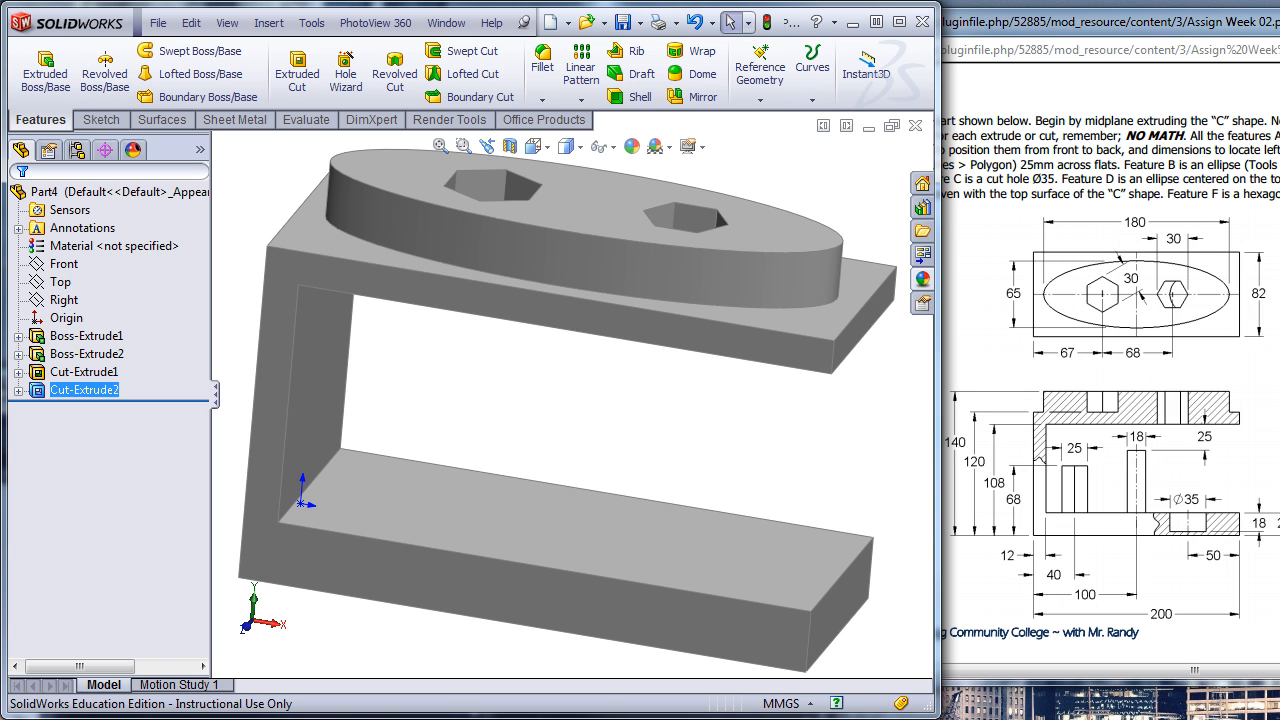
- Switch to the assignment PDF in Chrome, move on to the SW2-5 drawing, and shrink and shift its window to show the drawing beside the model
drag(1220, 35, 1000, 22)
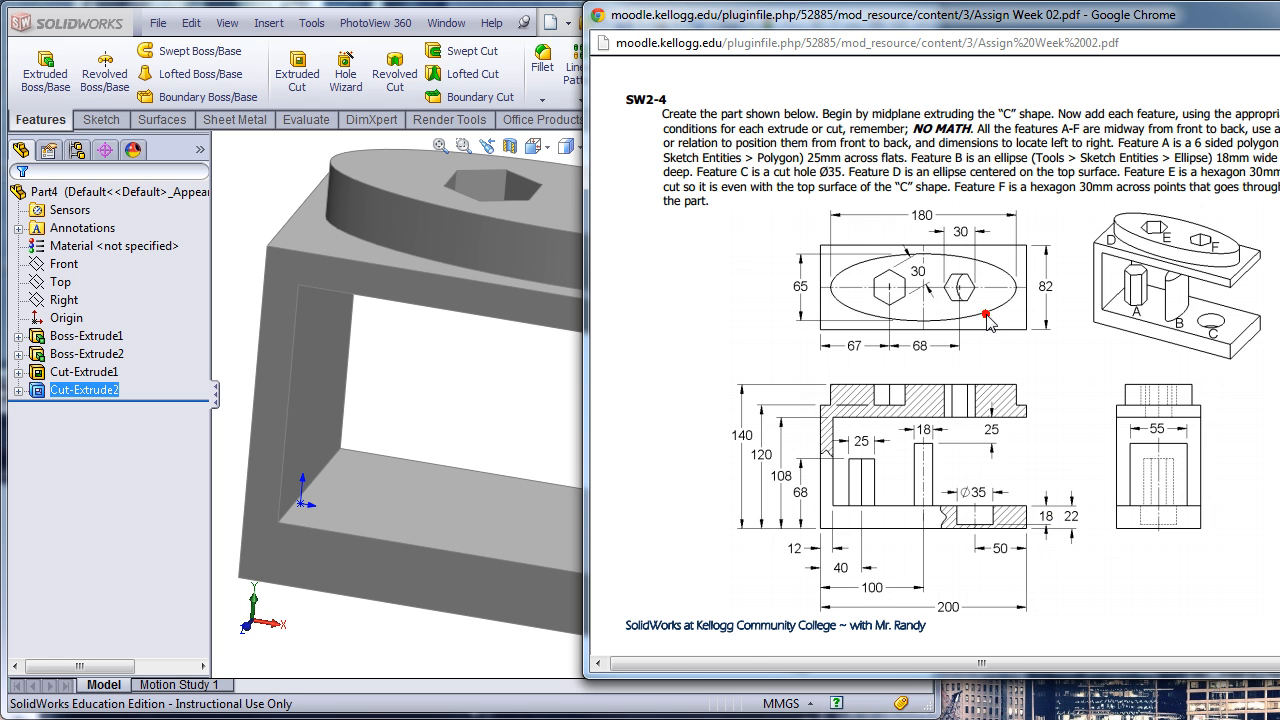
scroll(986, 318, down, 5)
scroll(975, 320, down, 2)
scroll(975, 320, up, 2)
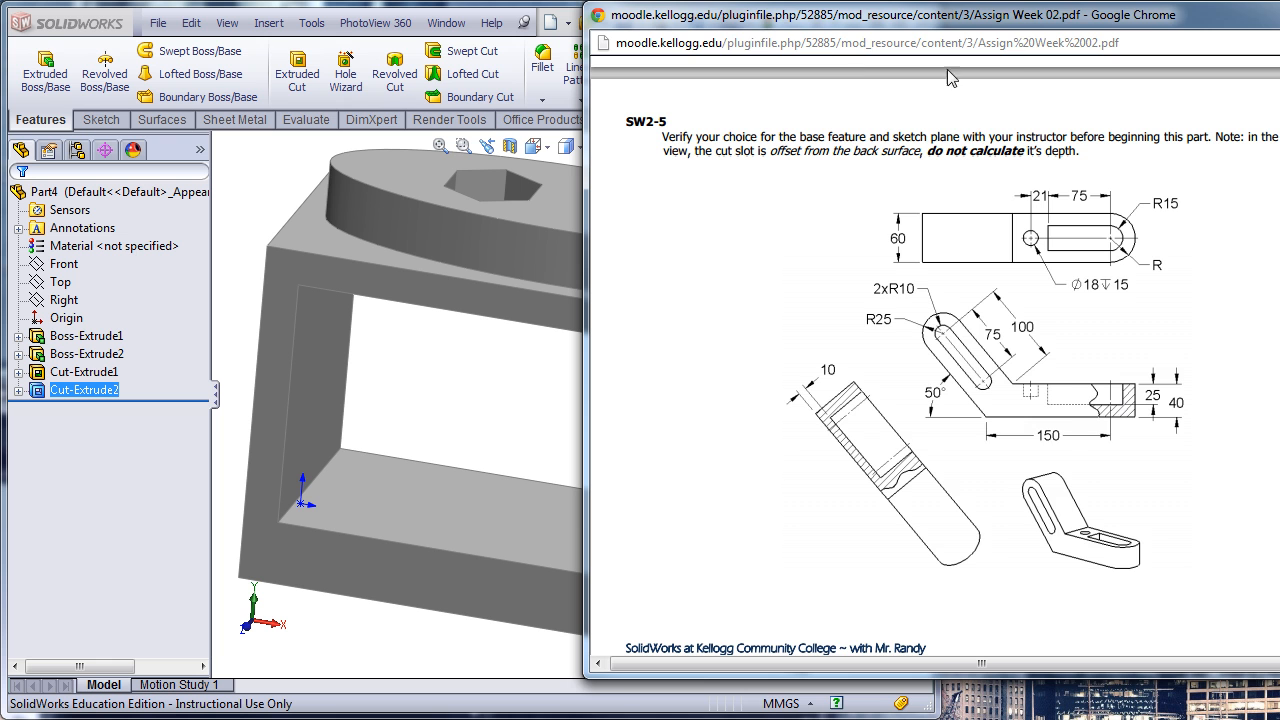
drag(1050, 30, 1140, 38)
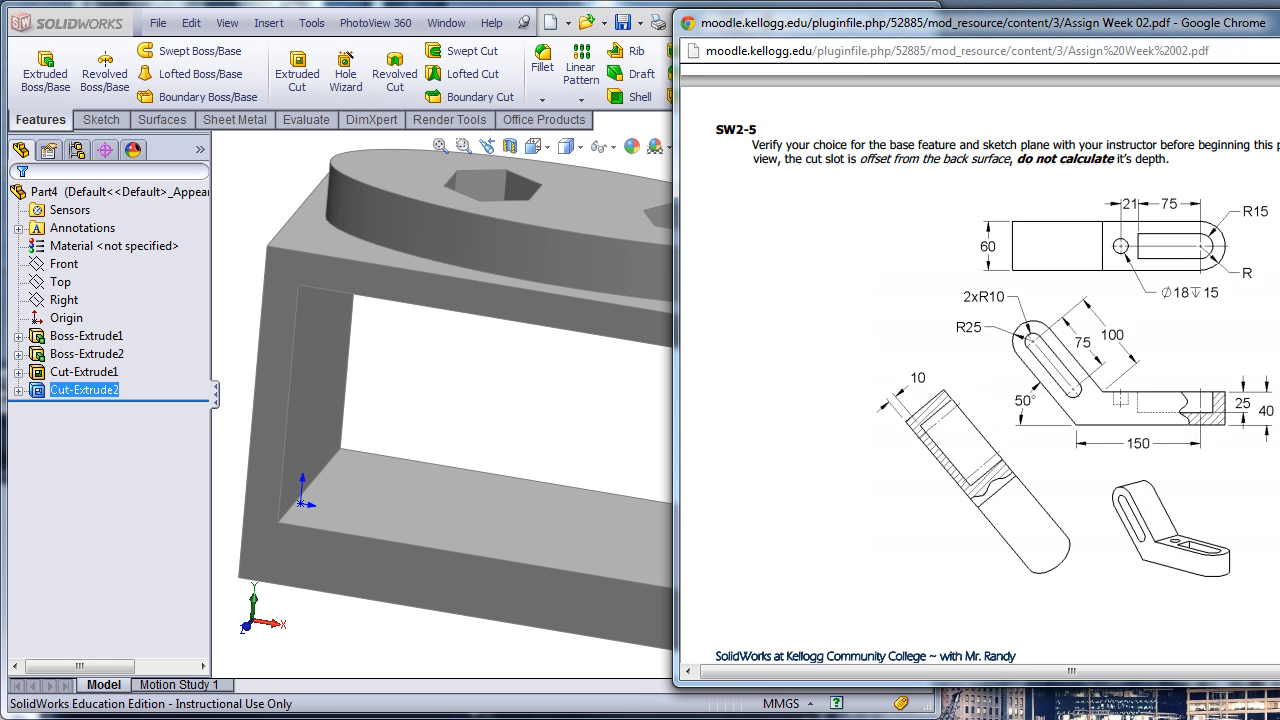
drag(1279, 686, 1279, 603)
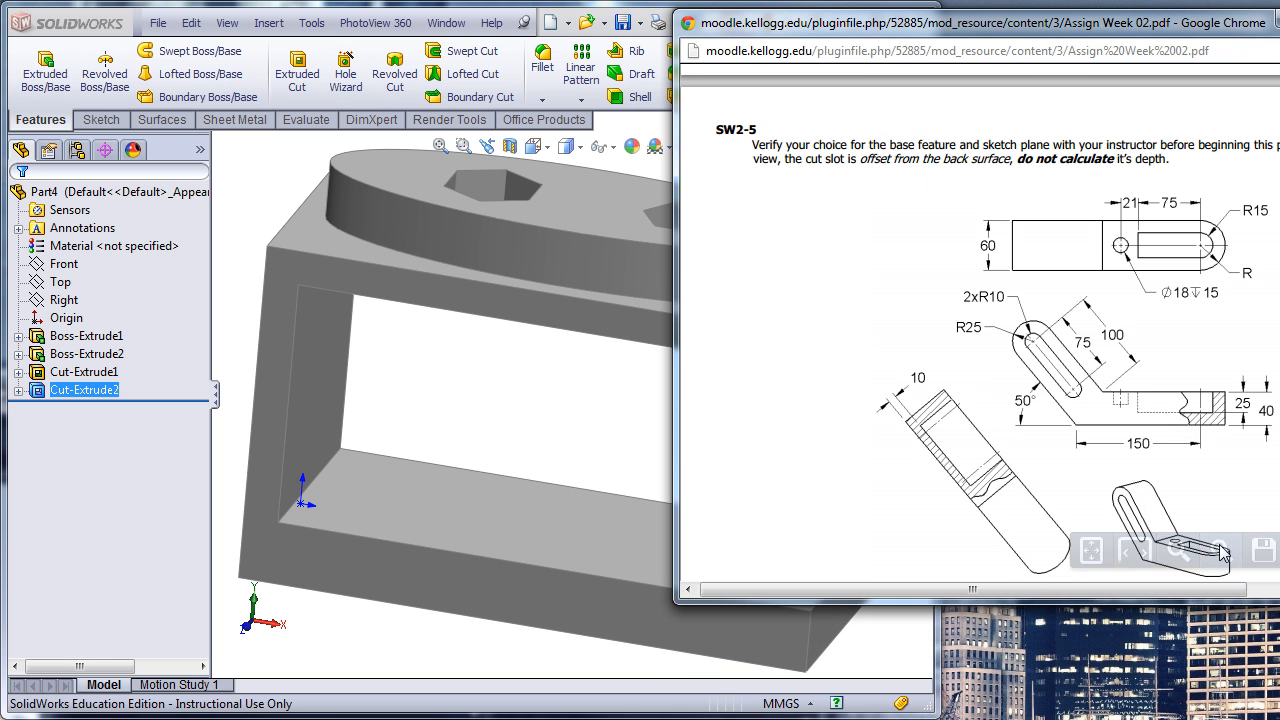
ctrl+scroll(1011, 440, down, 1)
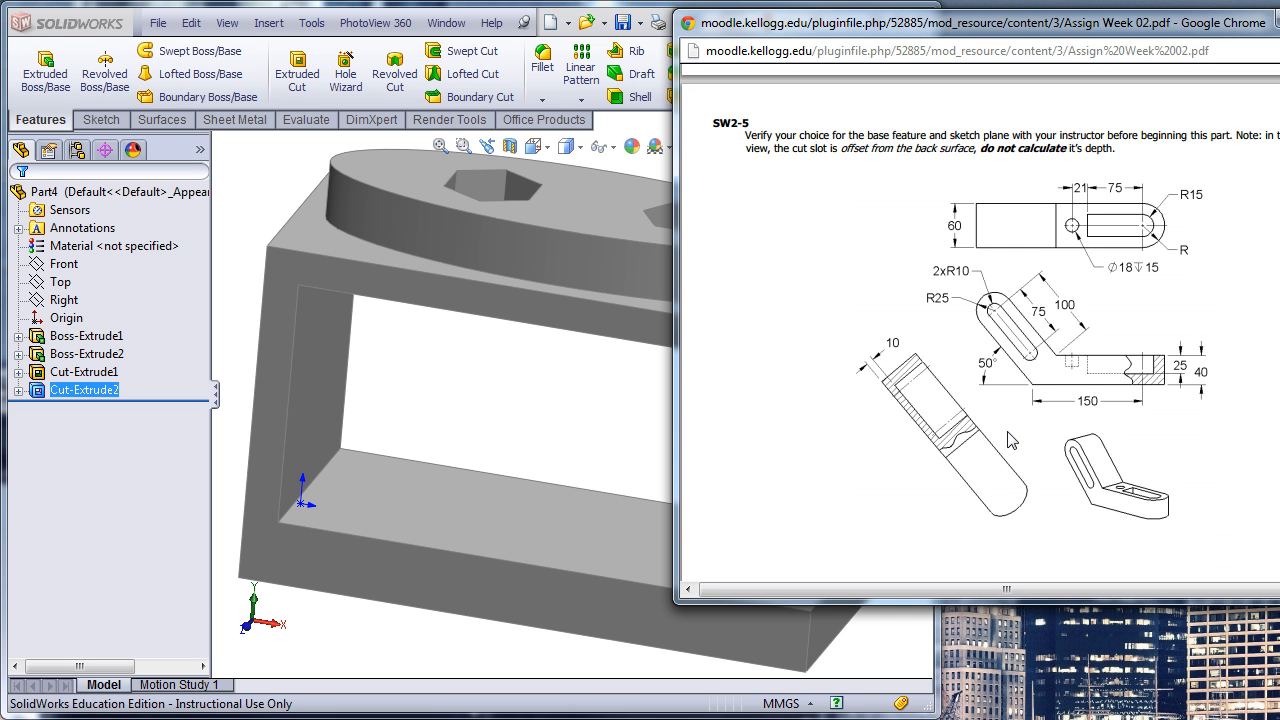
drag(1070, 27, 1133, 28)
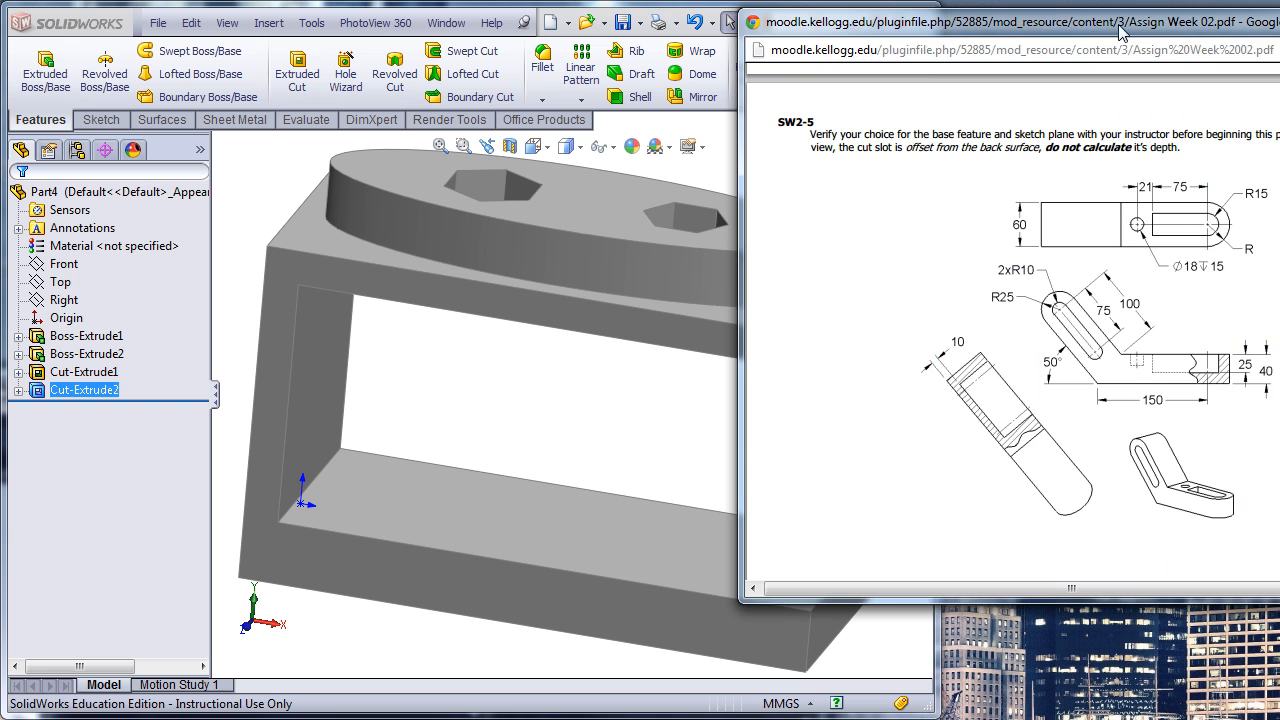
- Close the C-shaped part without saving it
click(459, 399)
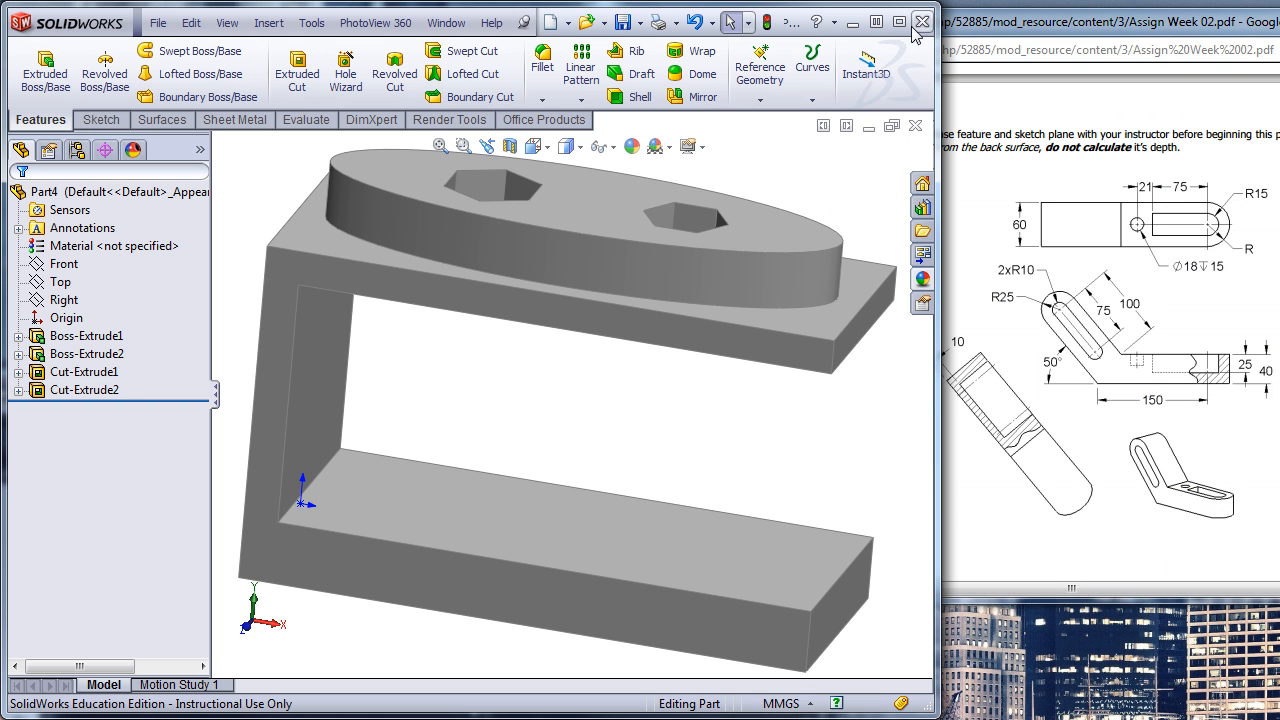
click(913, 127)
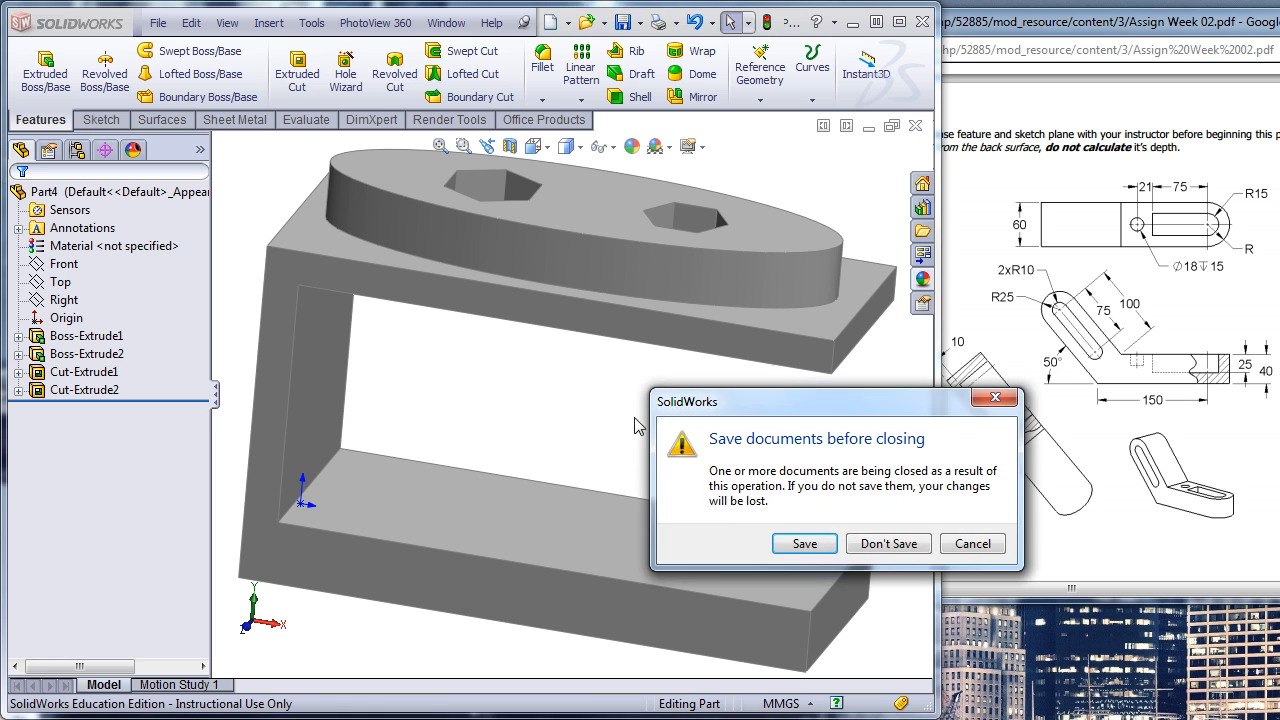
click(877, 547)
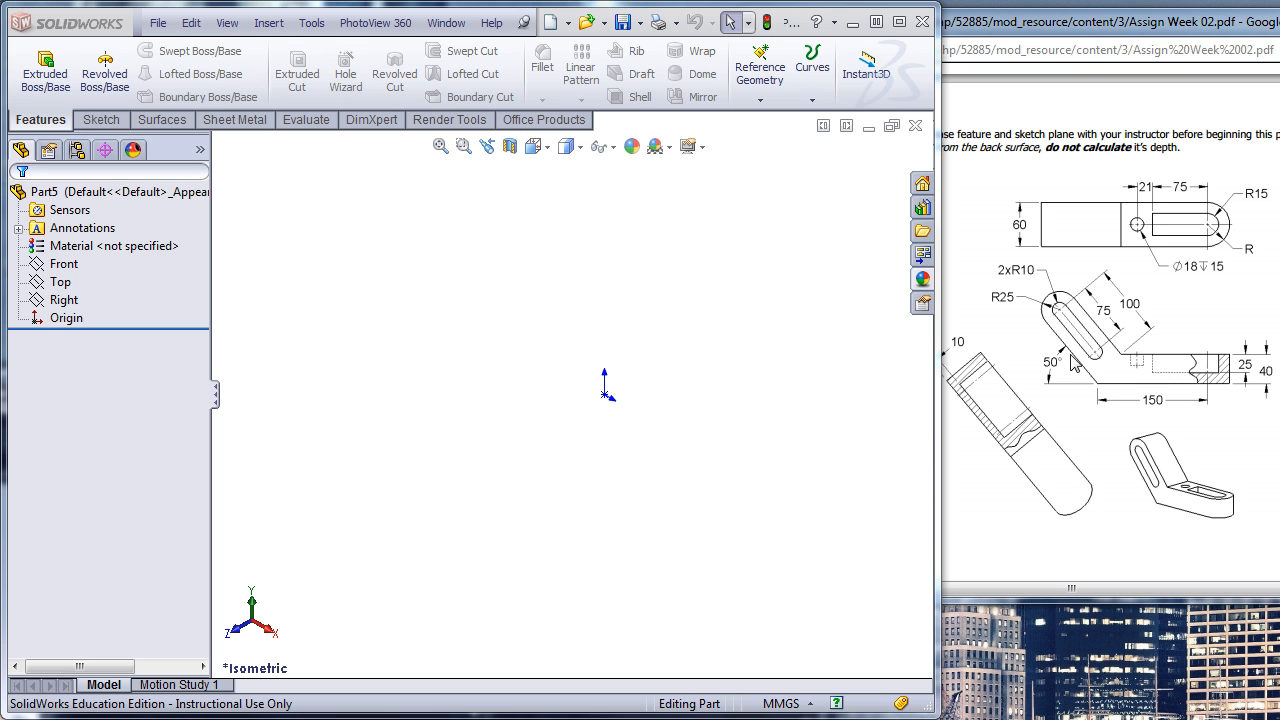
- On the Front plane, sketch a closed angled profile from the origin: a horizontal leg about 140 by 26 mm and a round-ended arm
click(66, 264)
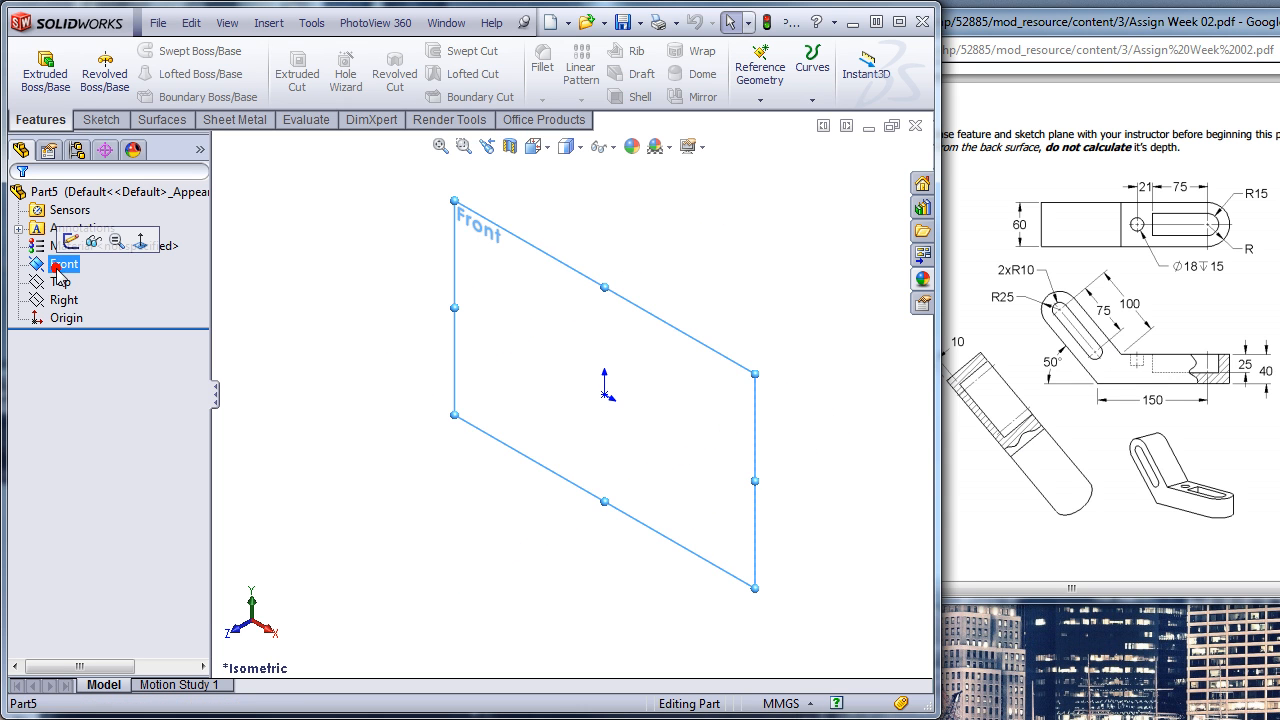
click(130, 246)
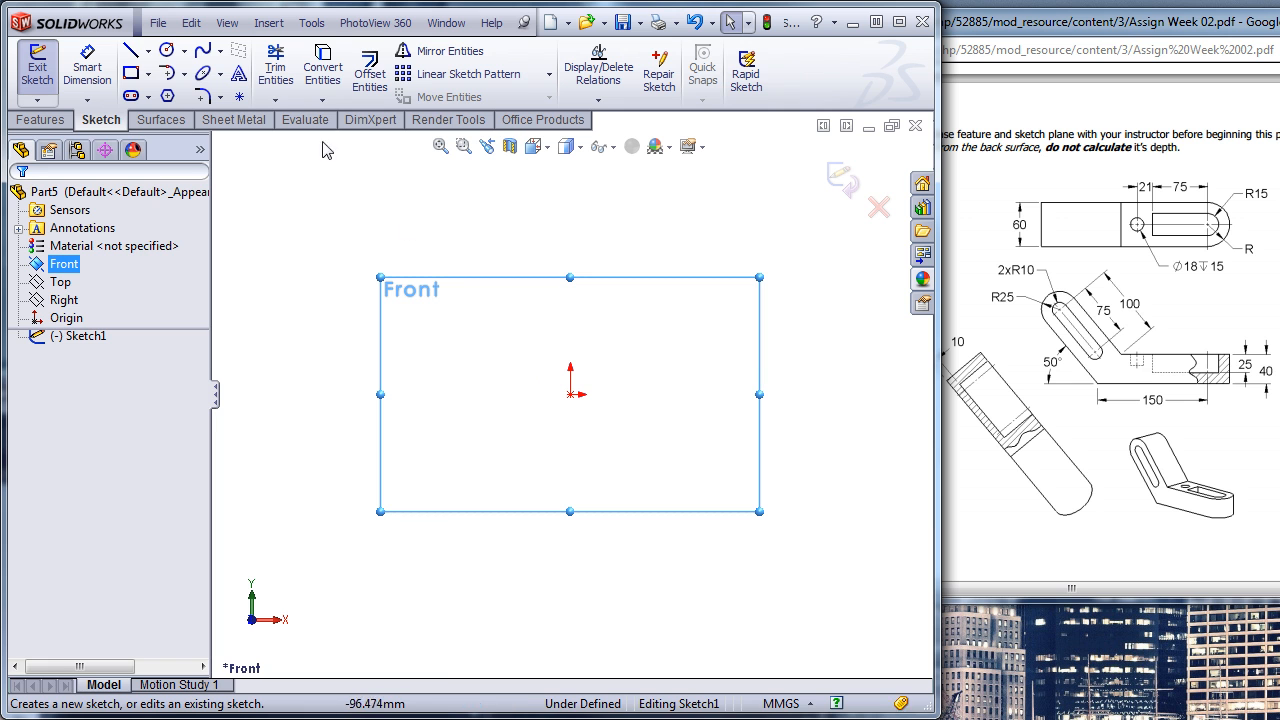
click(135, 53)
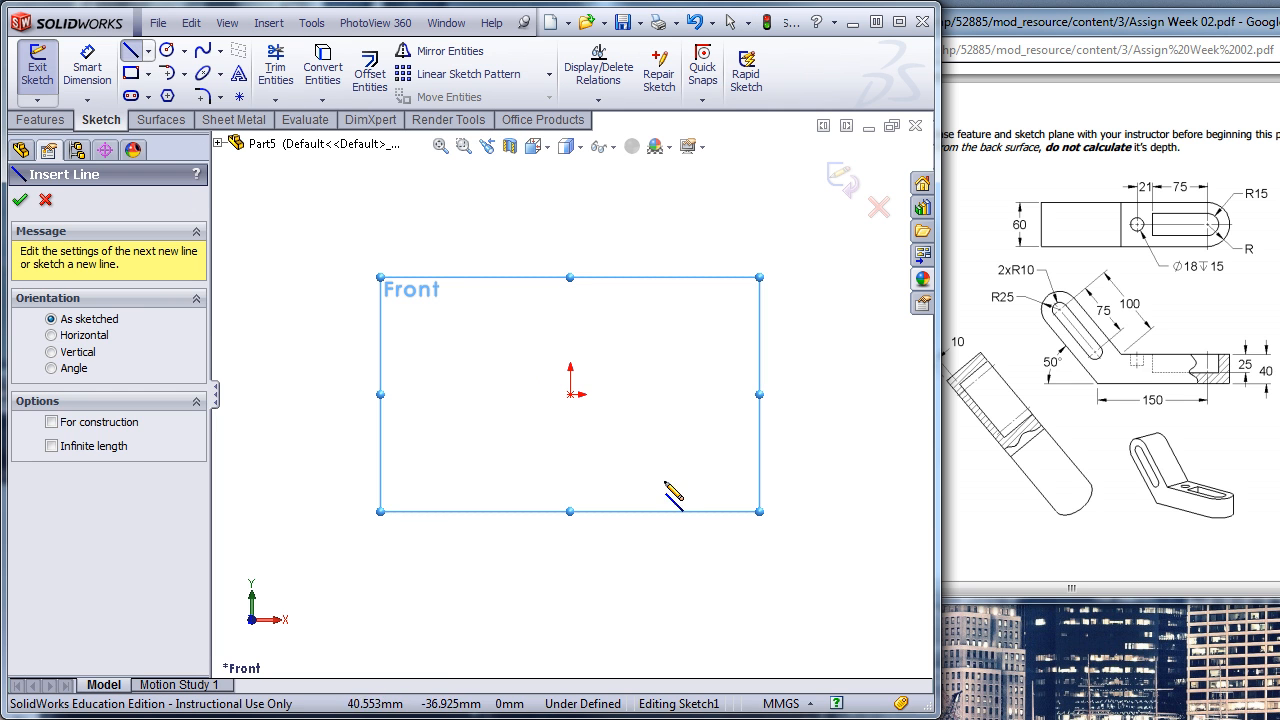
click(571, 394)
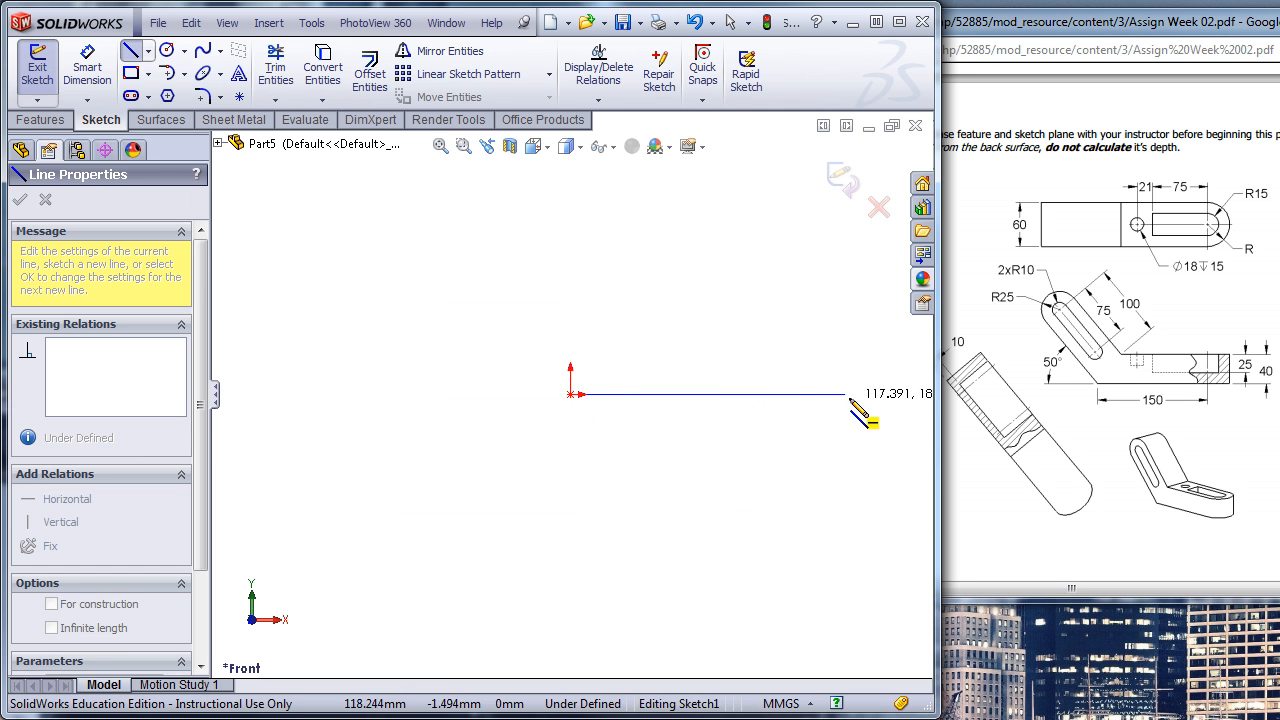
click(899, 394)
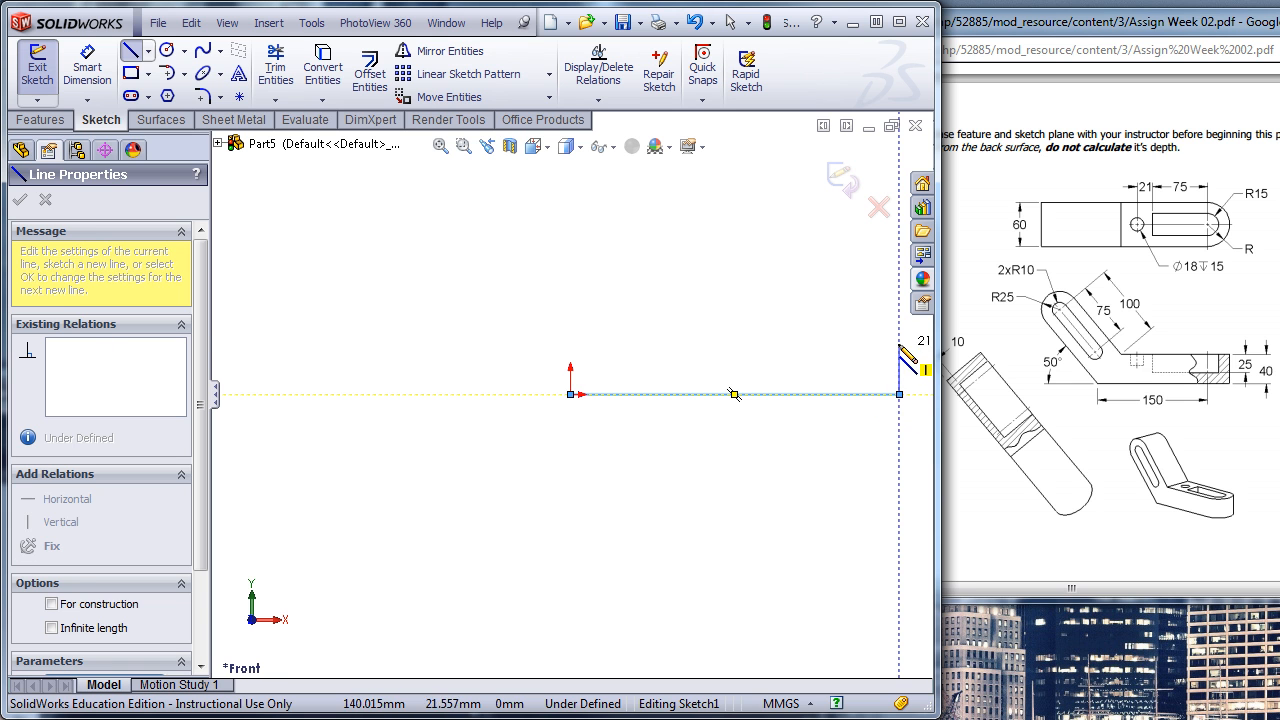
click(625, 333)
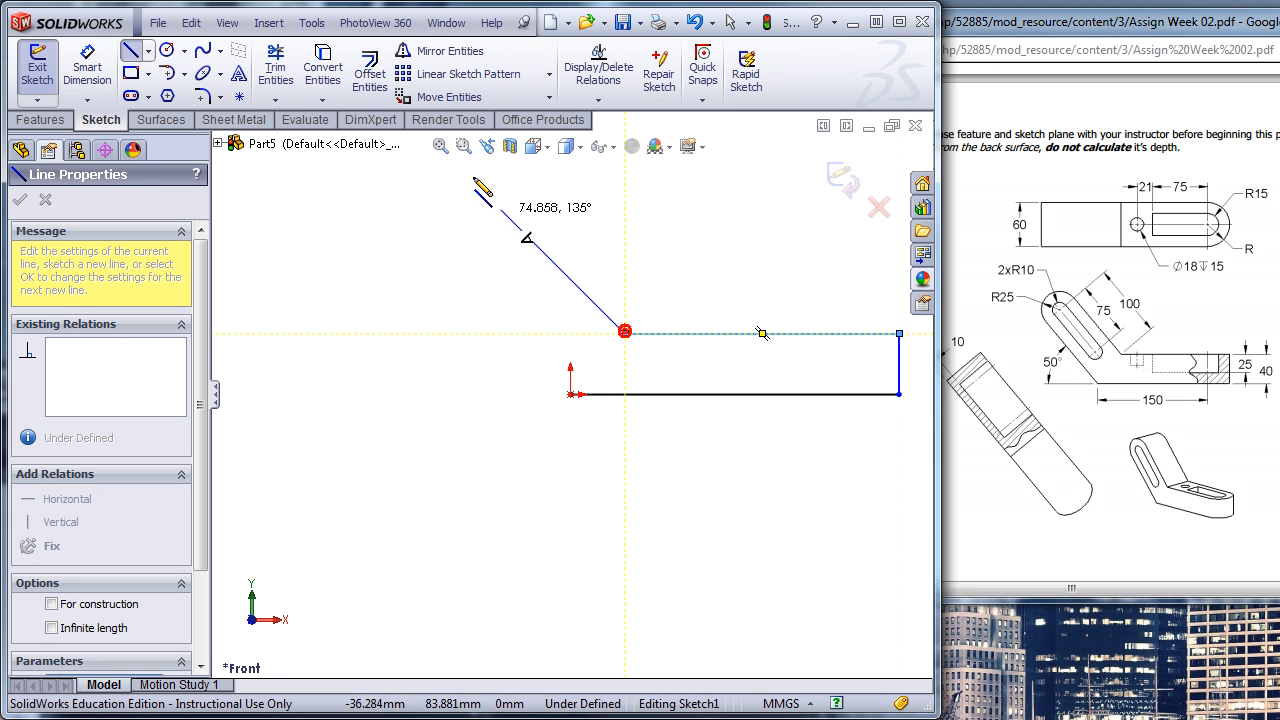
click(501, 189)
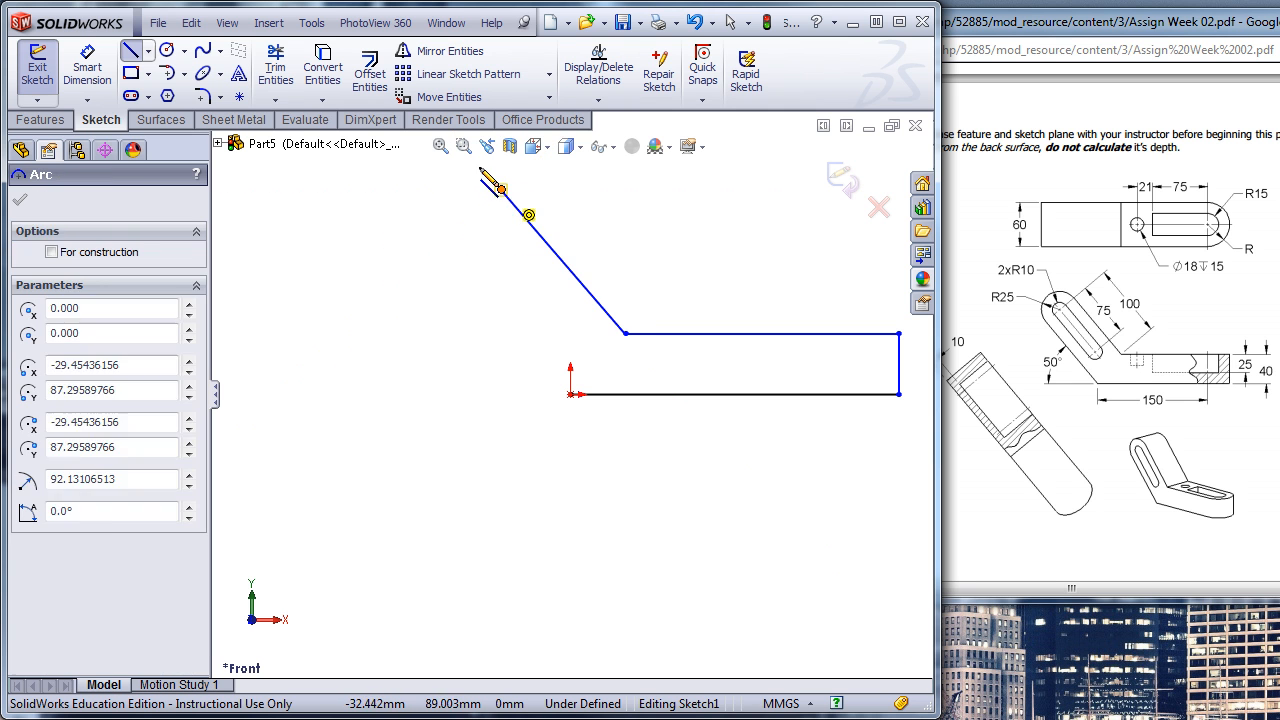
click(436, 247)
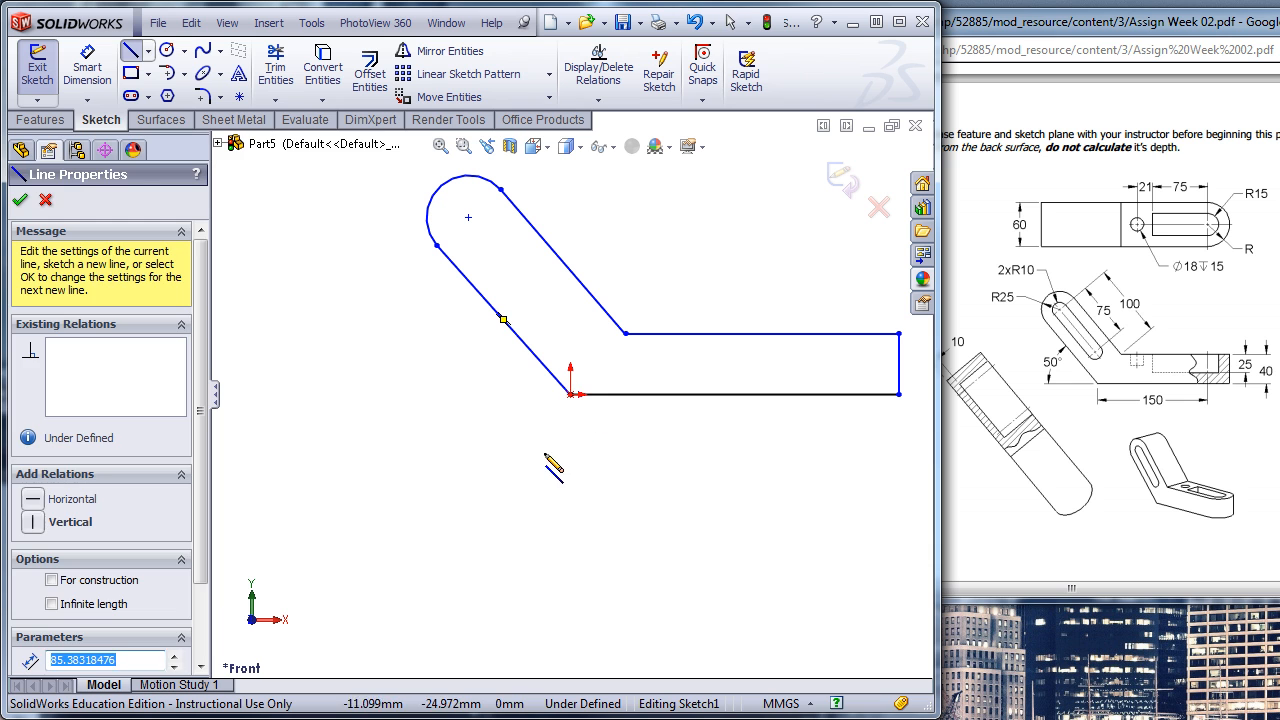
key(Escape)
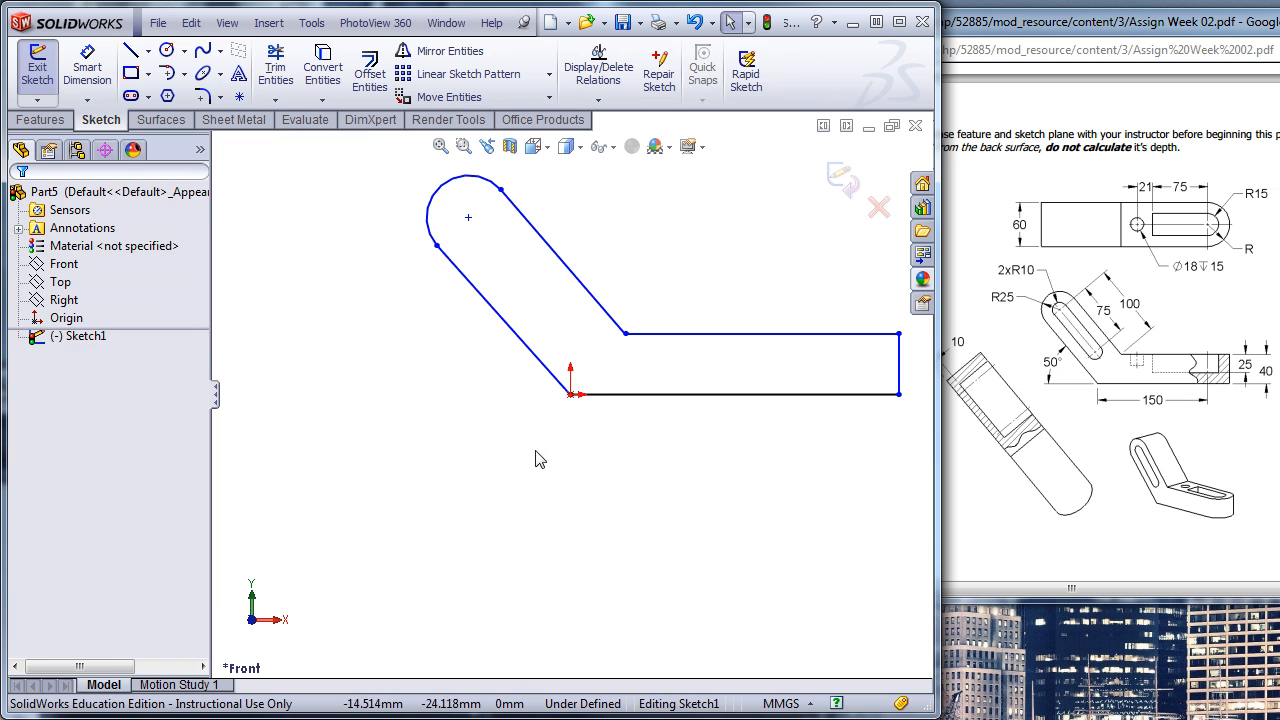
- Add a Tangent relation between the end arc and the arm's outer slanted line, and check the inner slanted line's relations
click(498, 316)
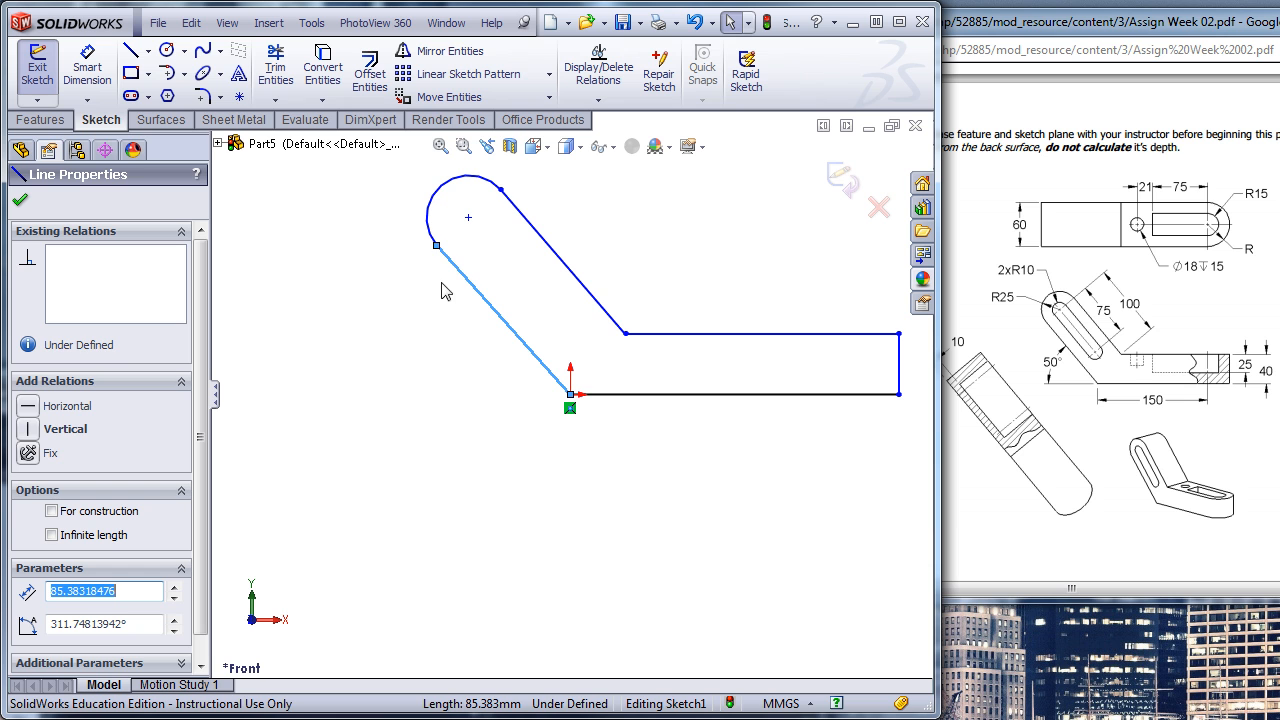
ctrl+click(444, 212)
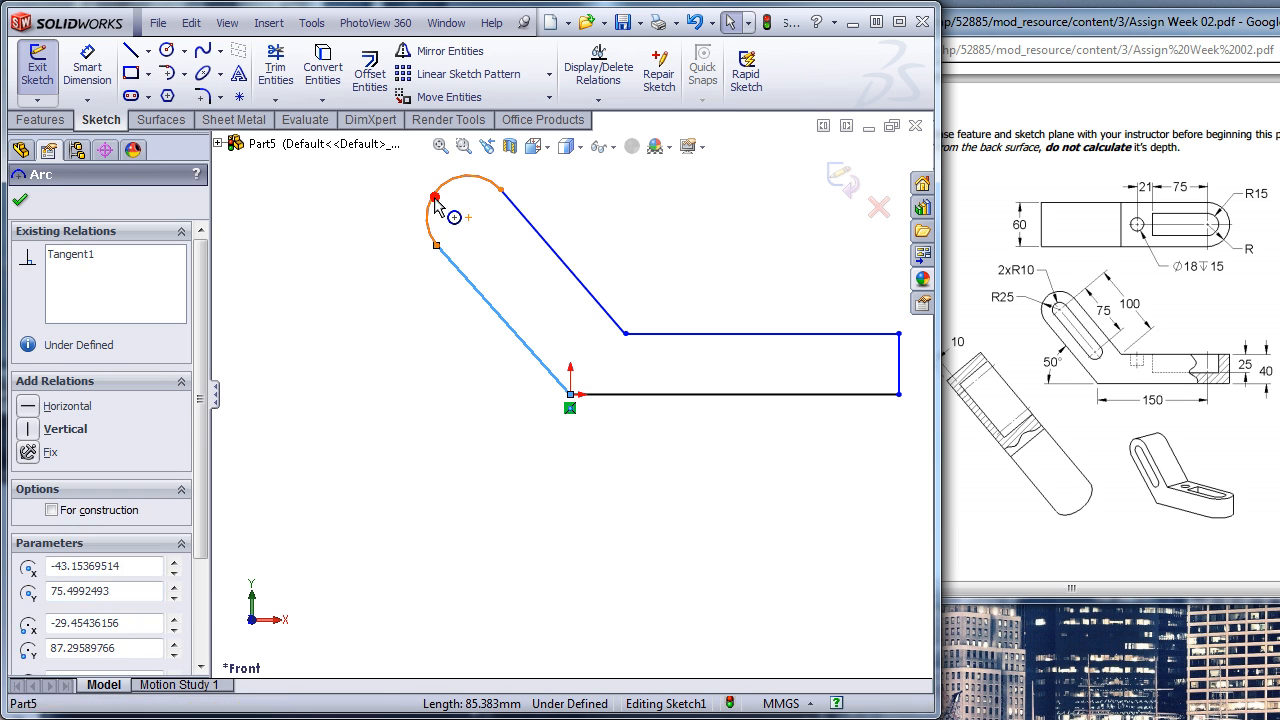
click(30, 525)
click(340, 375)
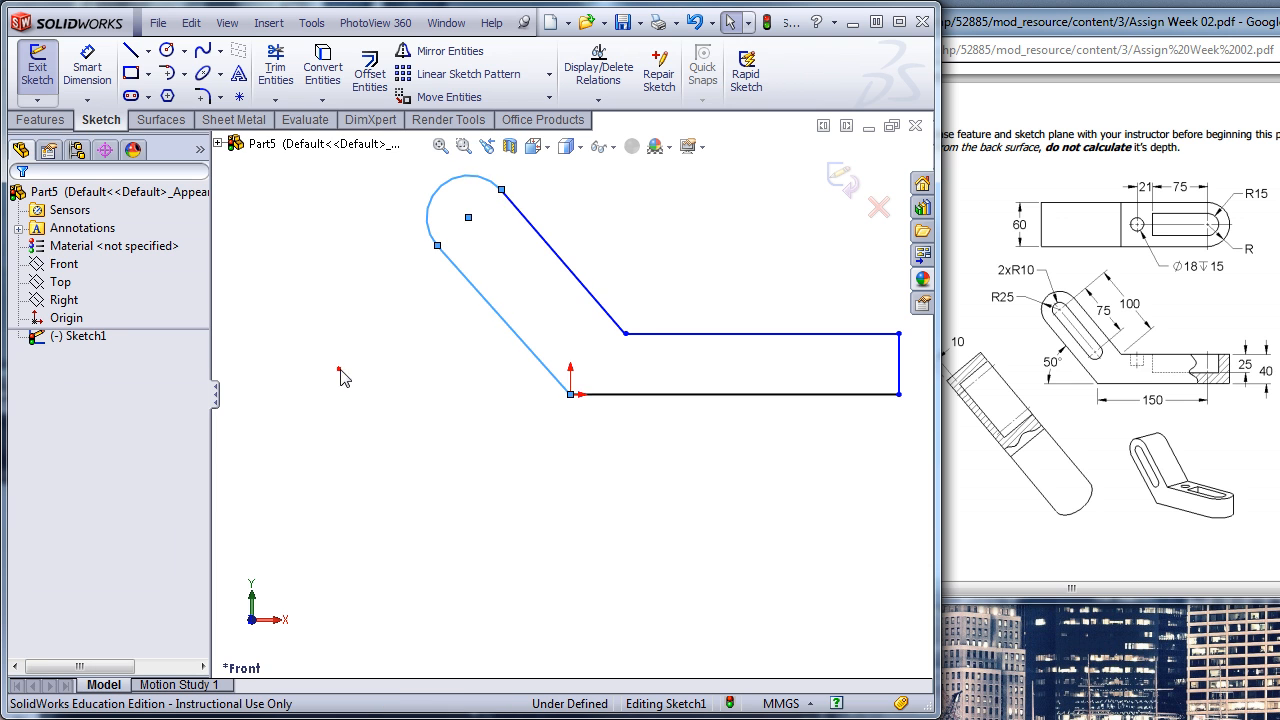
click(560, 252)
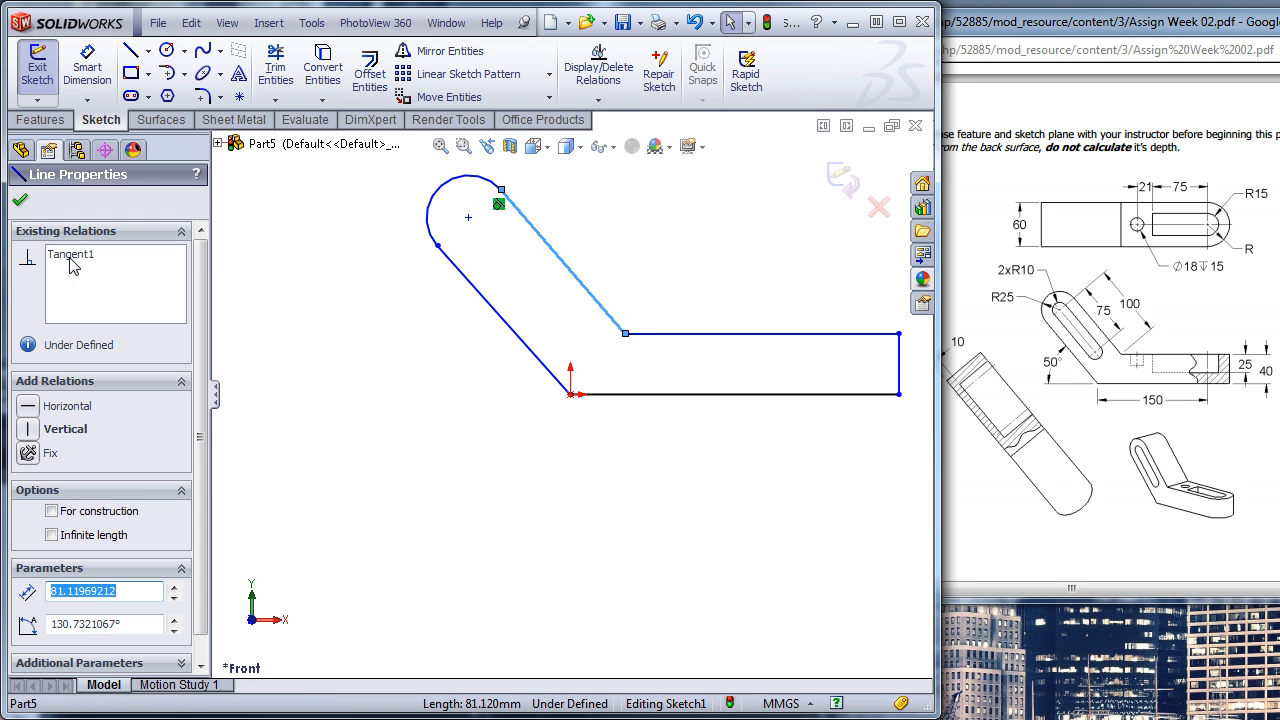
click(260, 338)
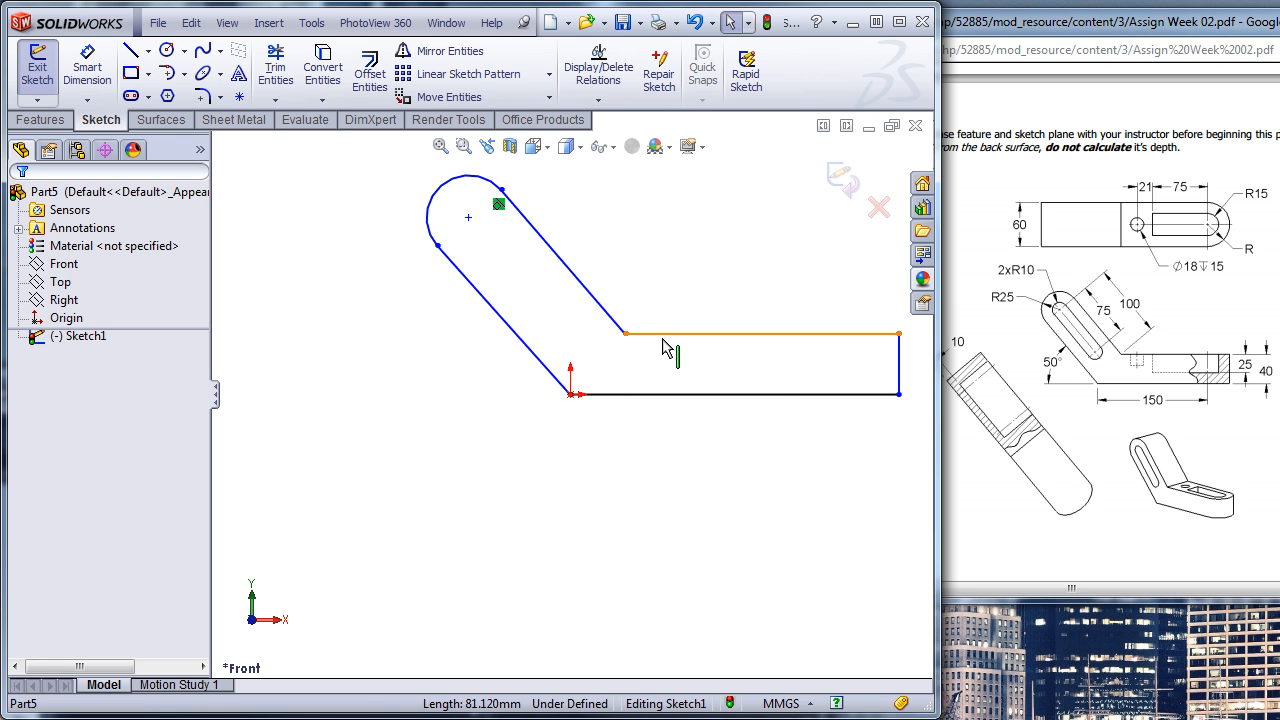
- Dimension the horizontal leg's bottom line to 150 mm and its end height to 40 mm
key(s)
click(717, 360)
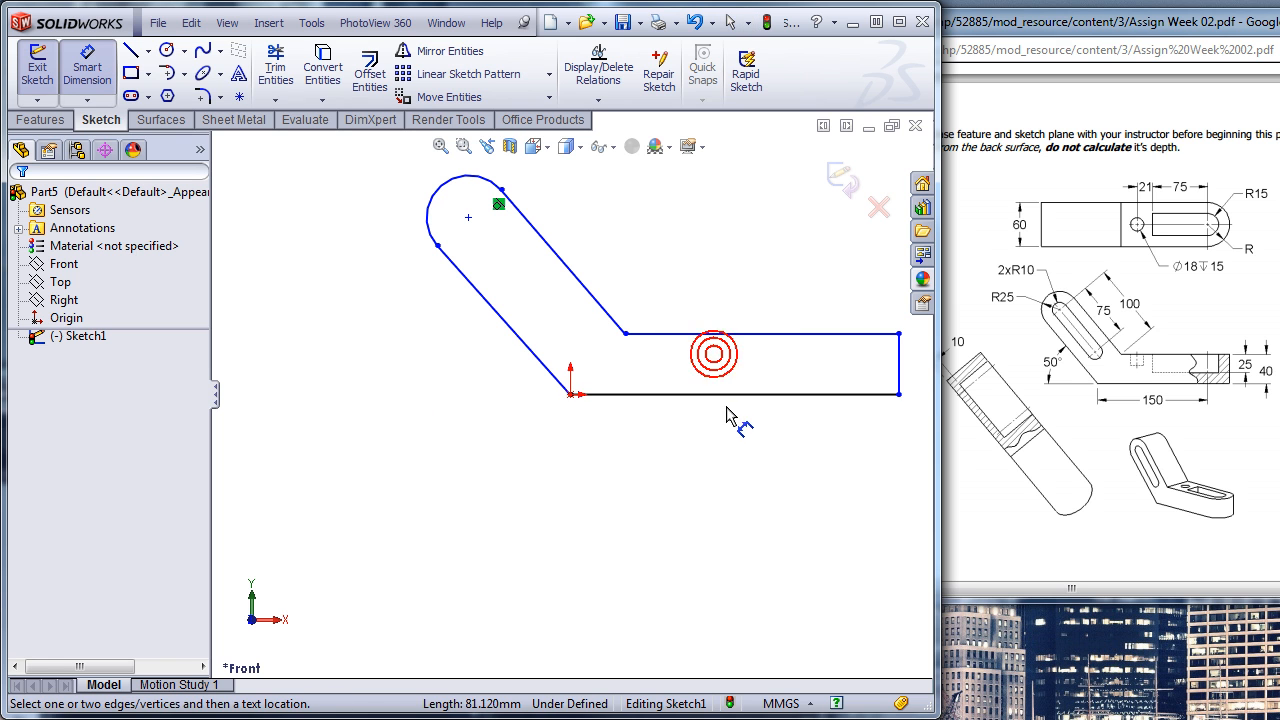
click(728, 396)
click(727, 440)
text(150)
key(Return)
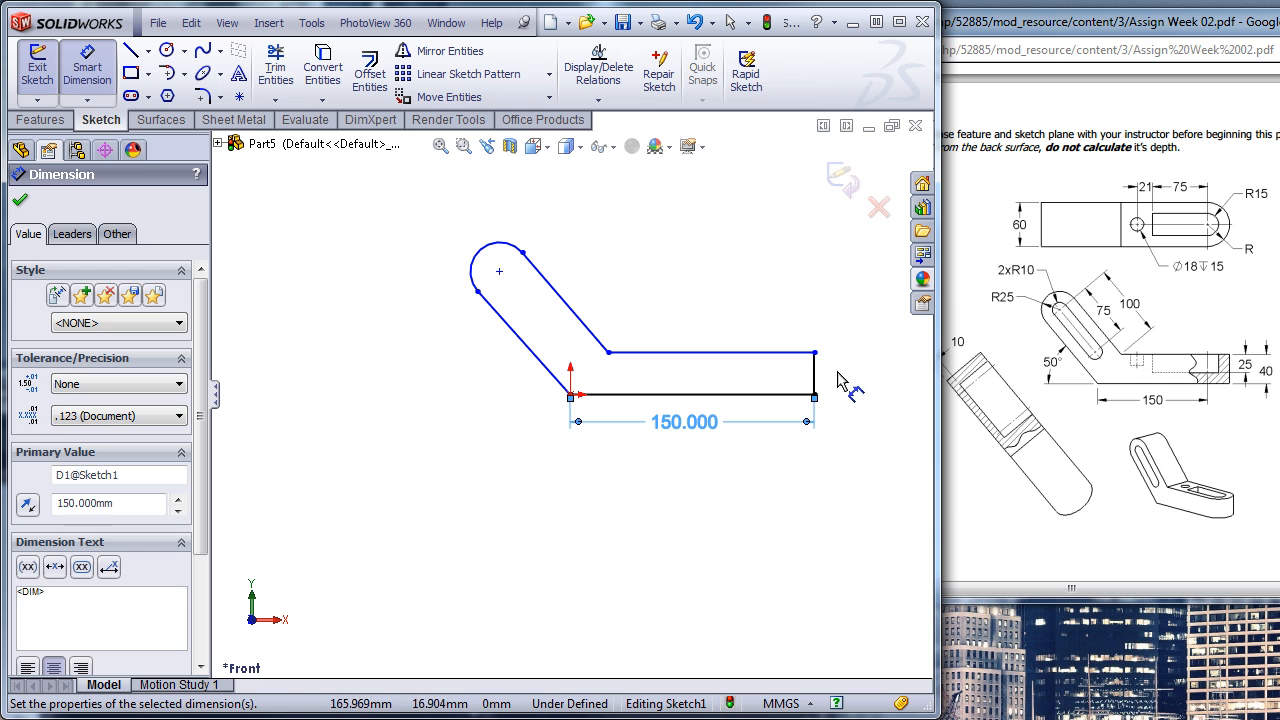
click(815, 373)
click(873, 373)
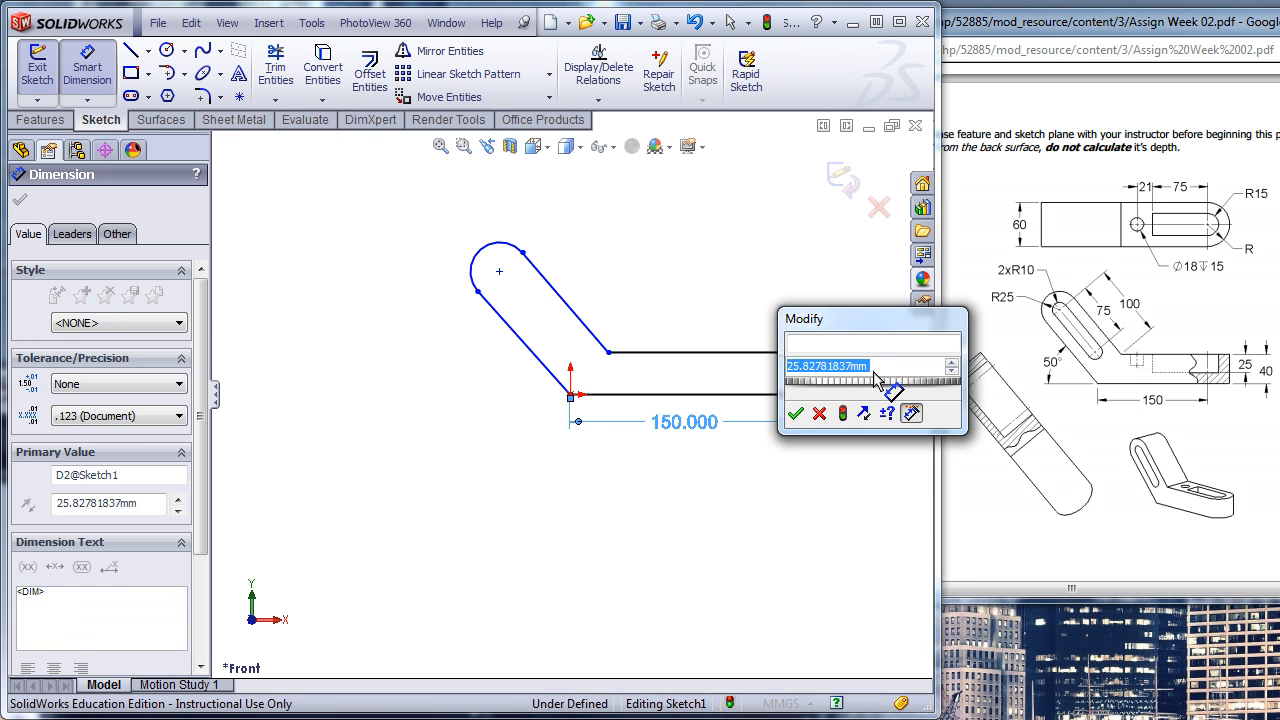
text(40)
key(Return)
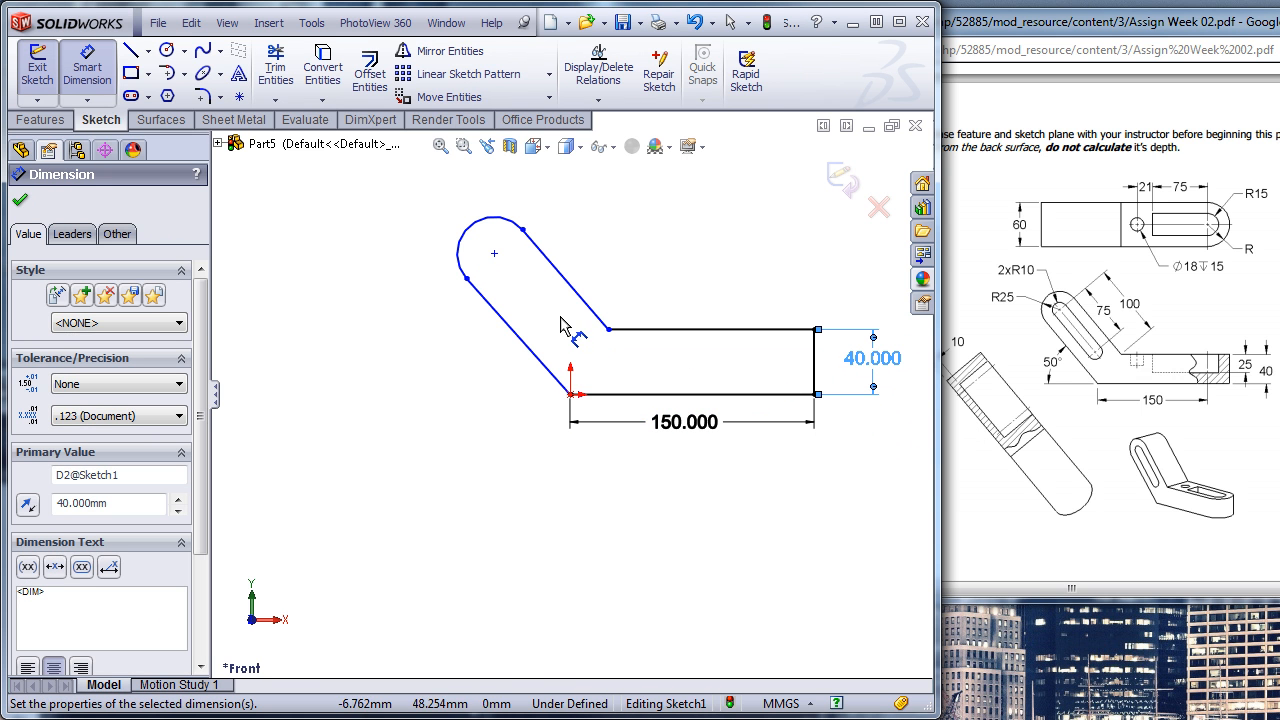
- Dimension the end arc's radius to 25 mm and the angle between the base line and the outer slanted line to 50°
click(461, 238)
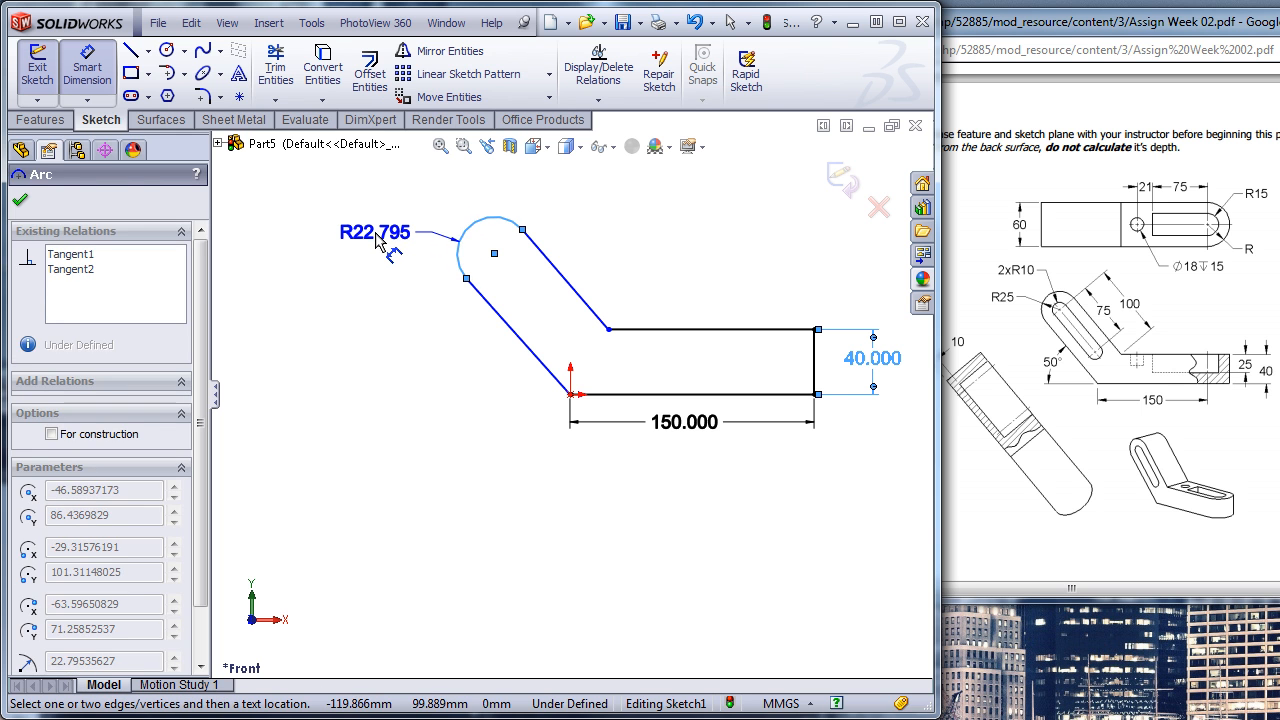
click(376, 246)
key(Return)
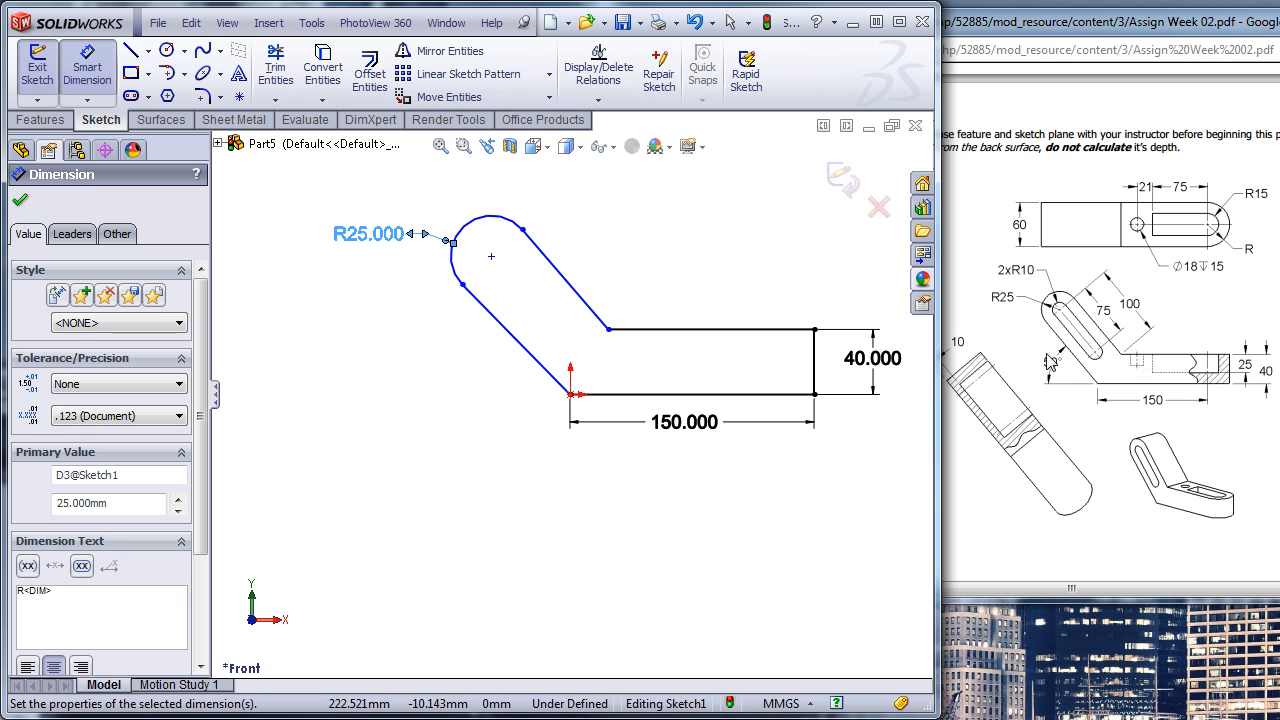
click(606, 394)
click(521, 346)
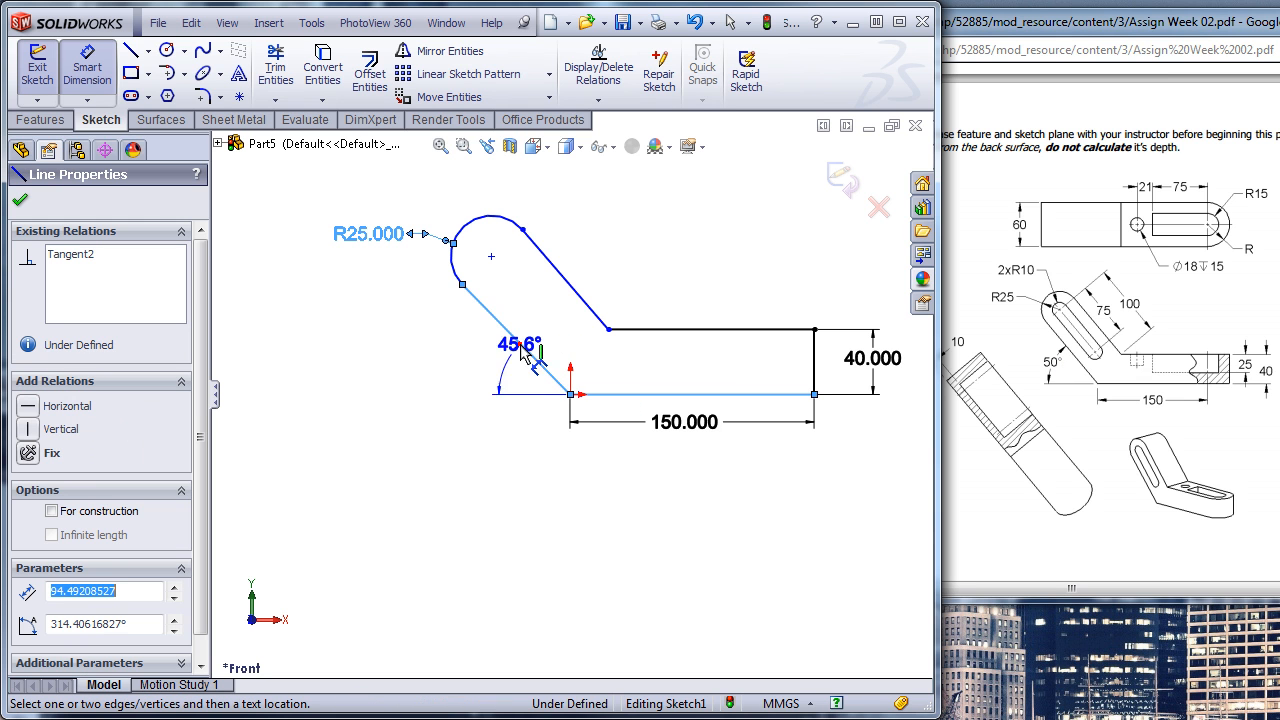
click(432, 362)
text(50)
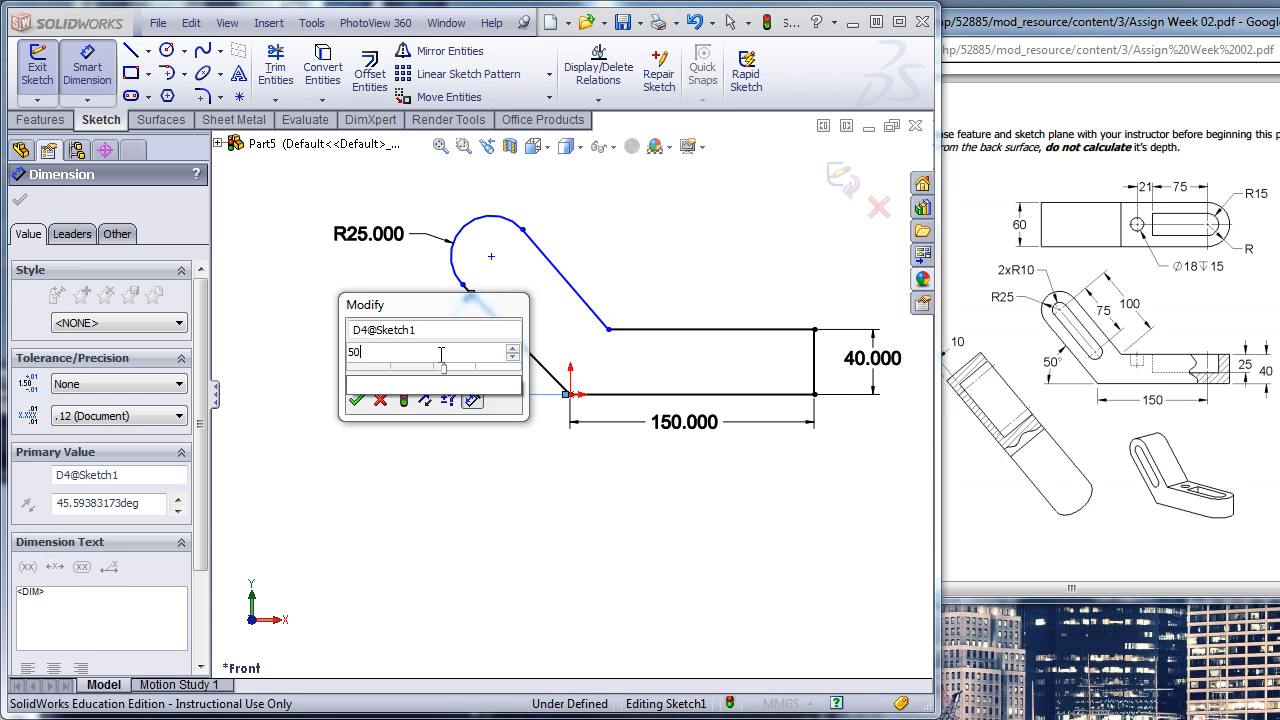
key(Return)
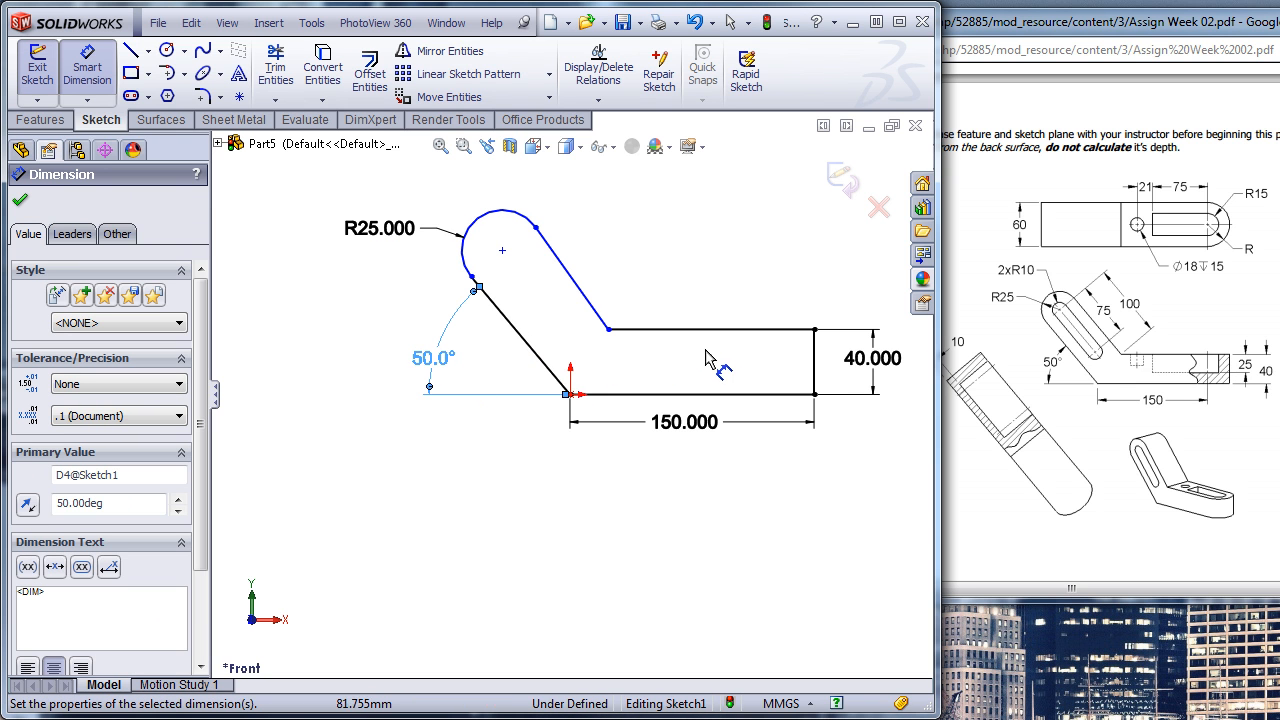
key(Escape)
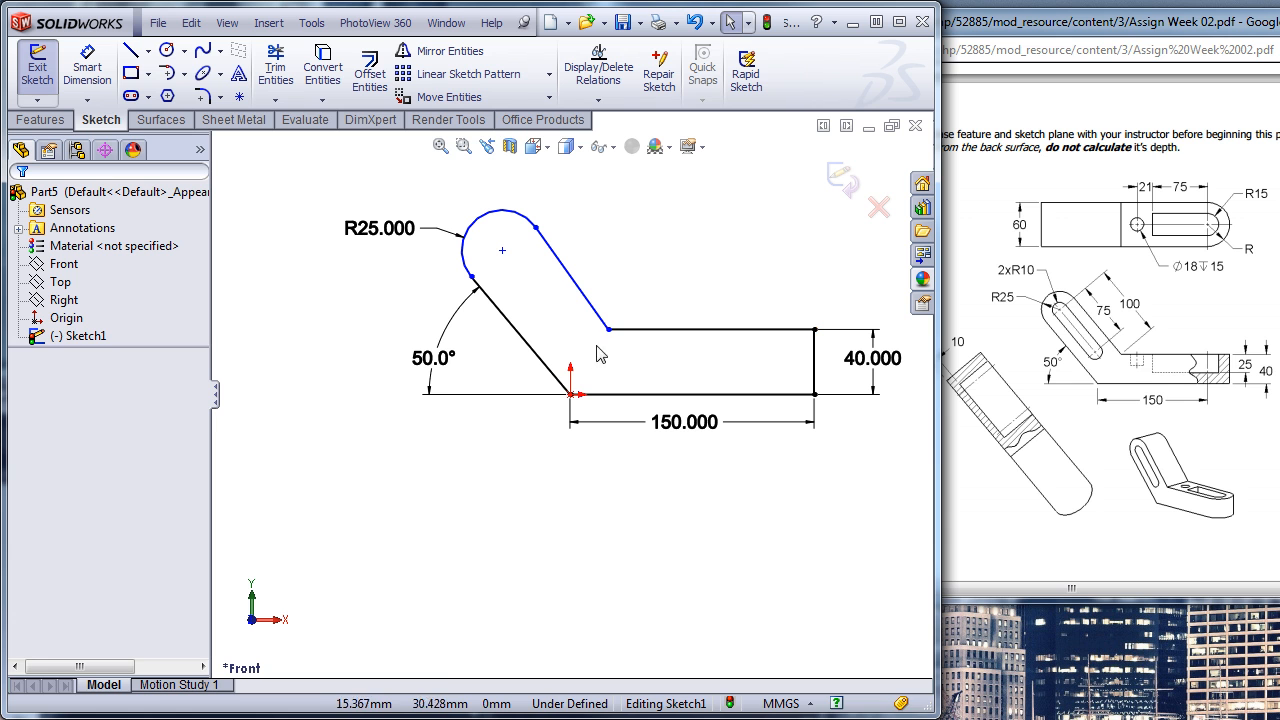
- Move the inner corner point back and forth along the leg's upper line to test the inner slanted line's freedom
mouse_move(608, 329)
mouse_down()
mouse_move(763, 337)
mouse_move(586, 338)
mouse_move(614, 330)
mouse_up()
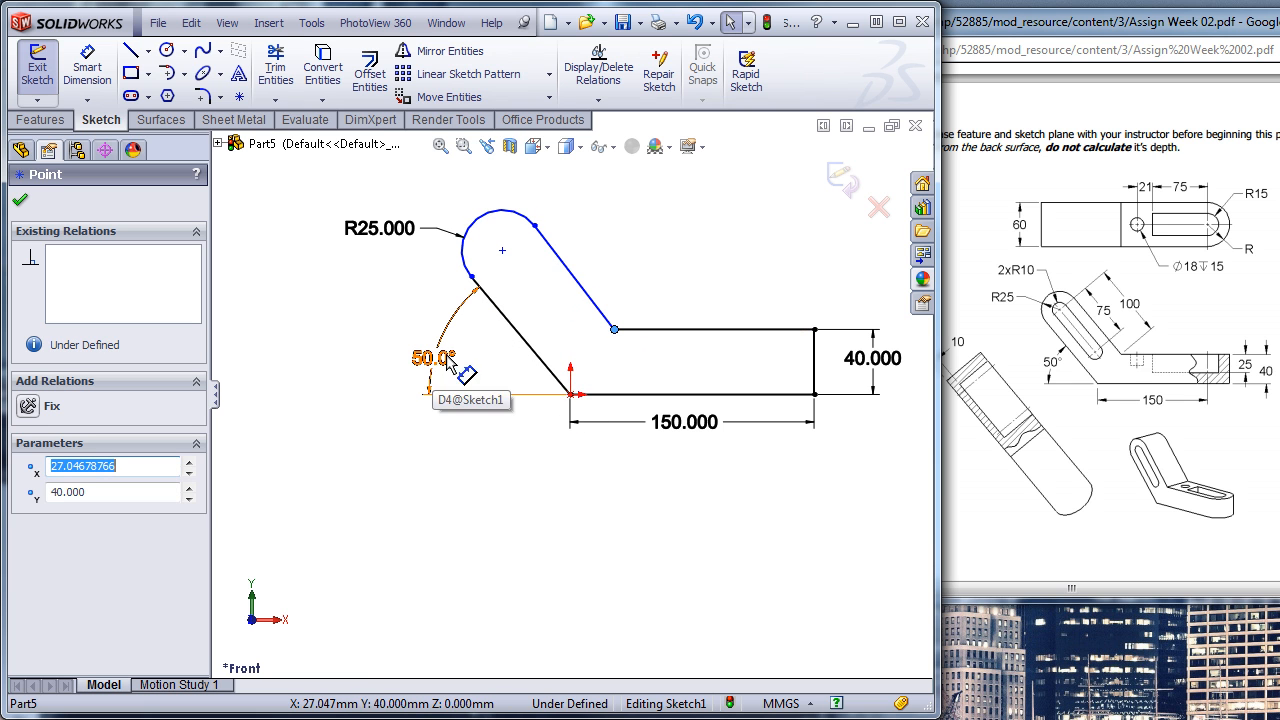
drag(614, 332, 585, 335)
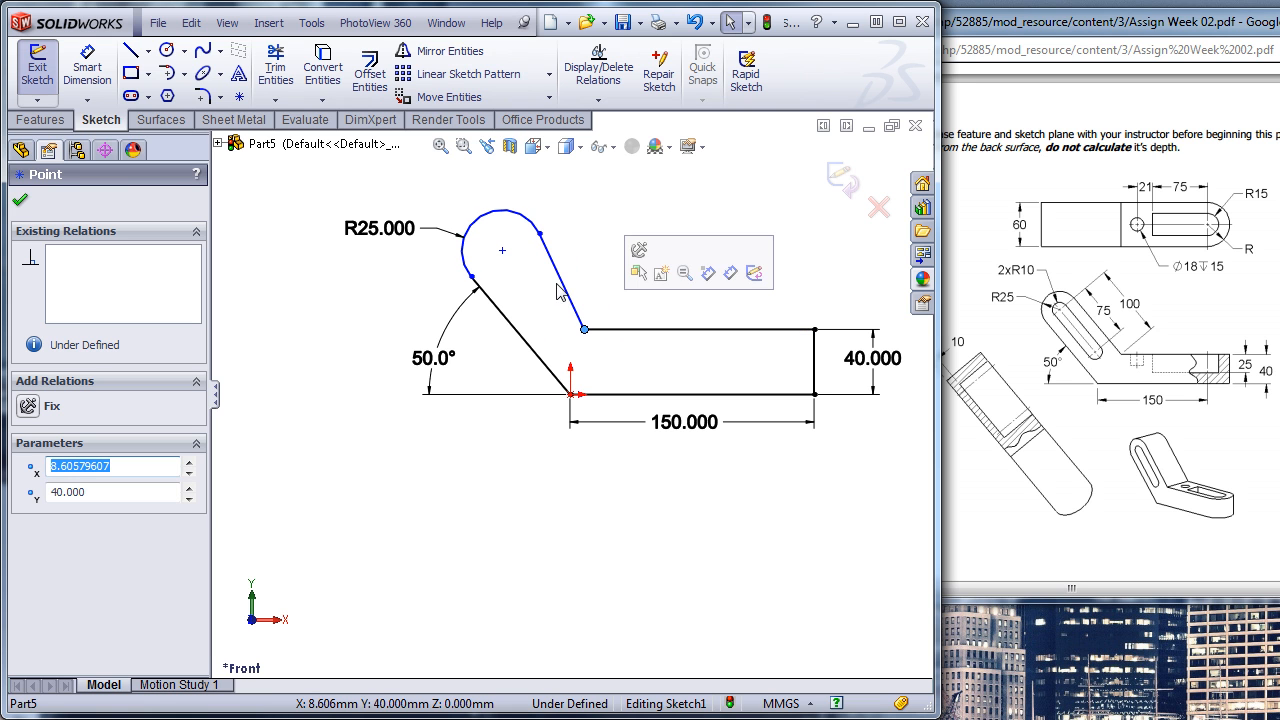
click(548, 325)
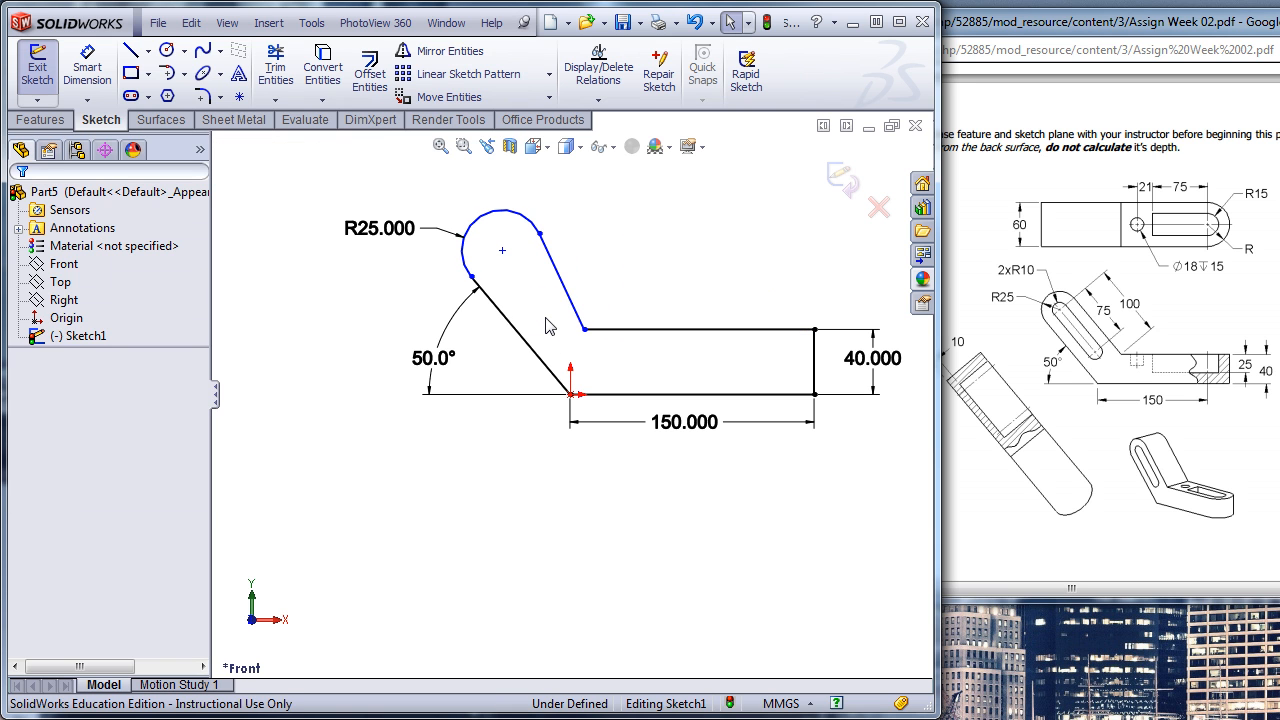
- Add a Parallel relation between the arm's inner and outer slanted lines
click(571, 300)
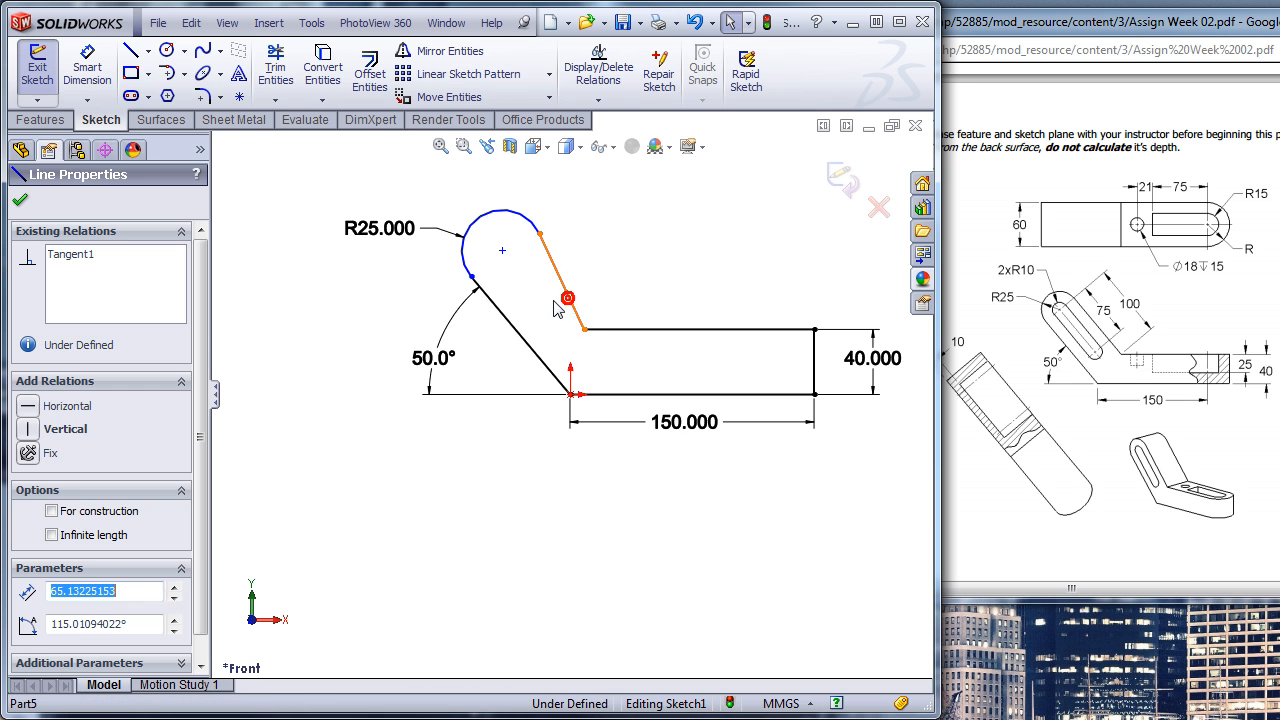
ctrl+click(523, 343)
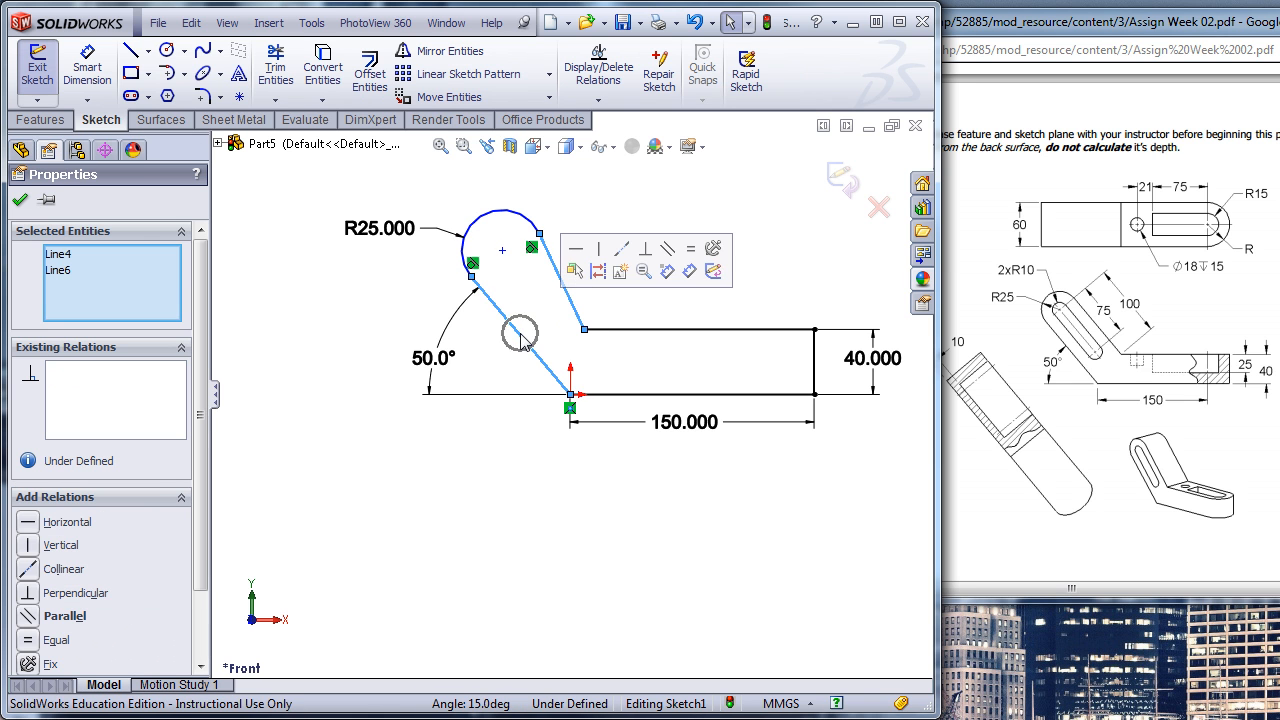
click(668, 250)
click(661, 256)
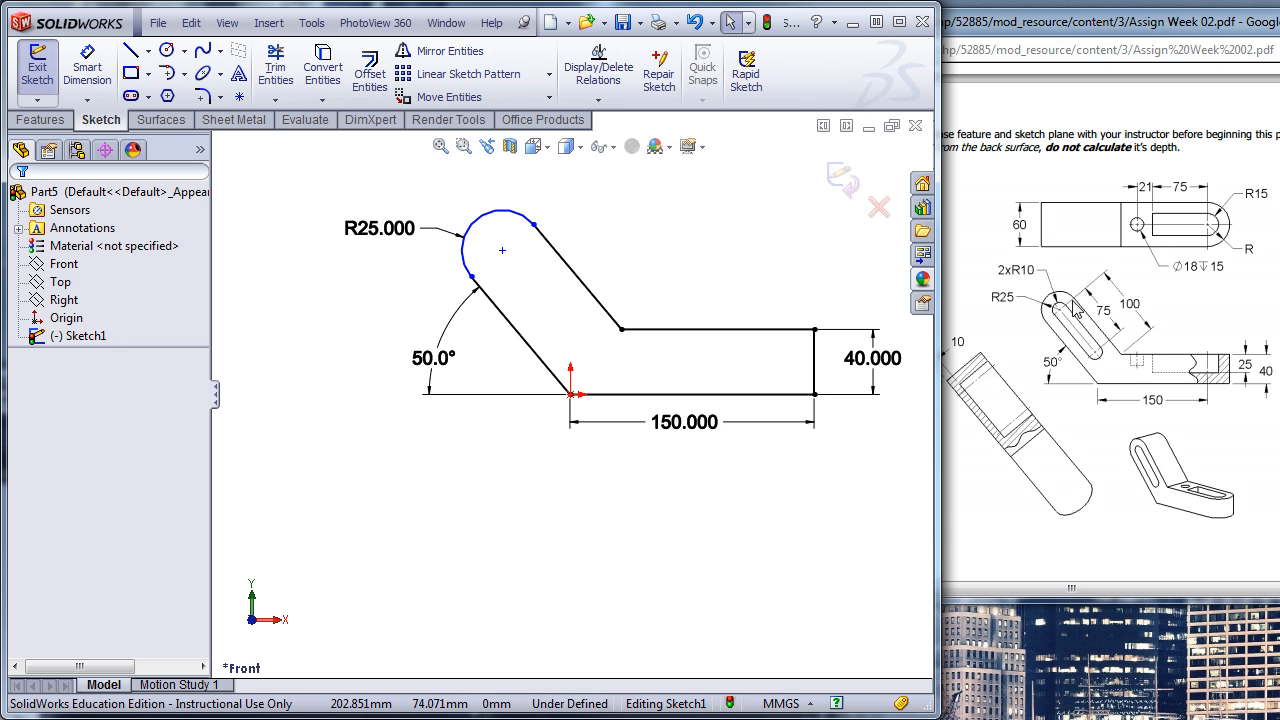
- Dimension the arm's inner slanted line to an aligned length of 100 mm
click(578, 281)
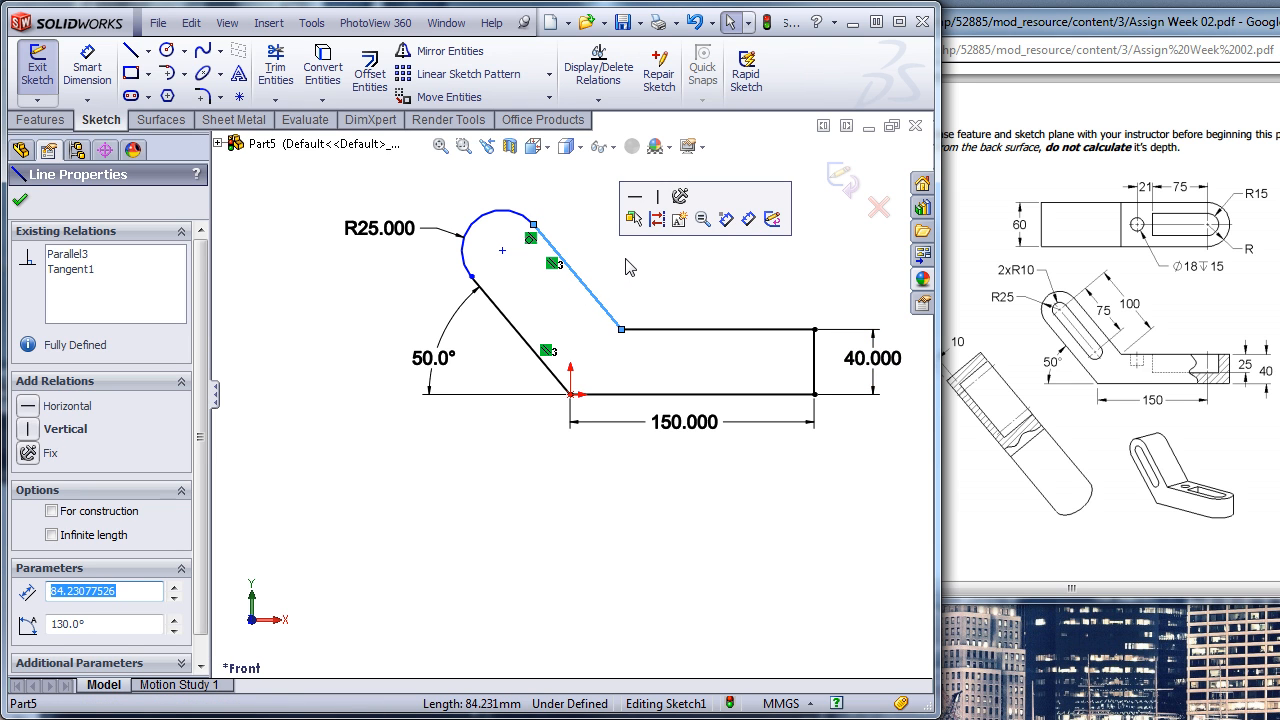
key(s)
click(648, 279)
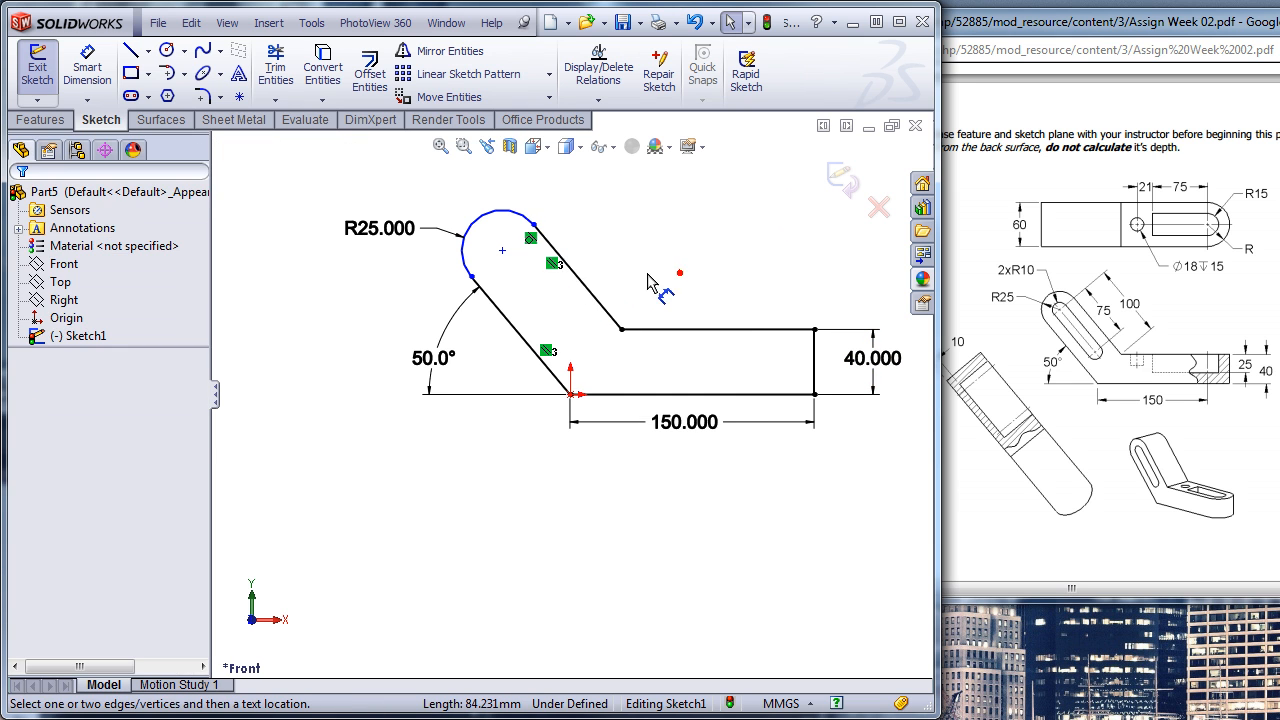
click(595, 298)
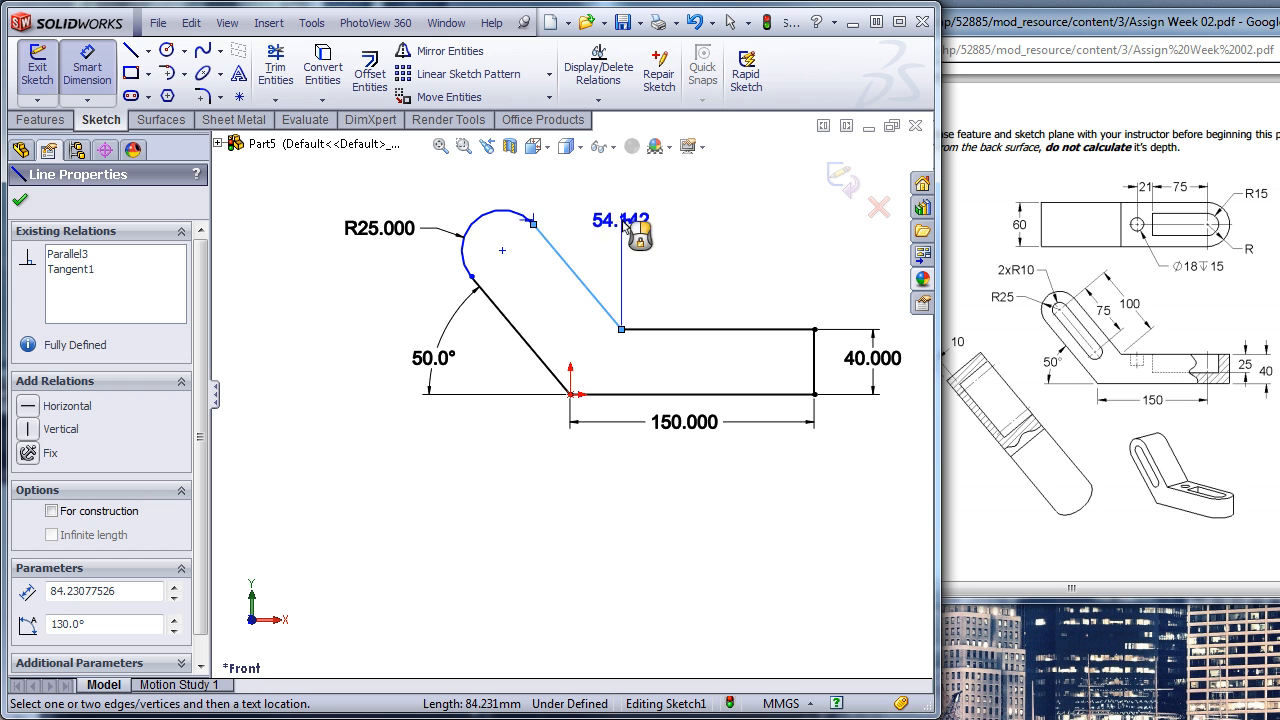
click(630, 228)
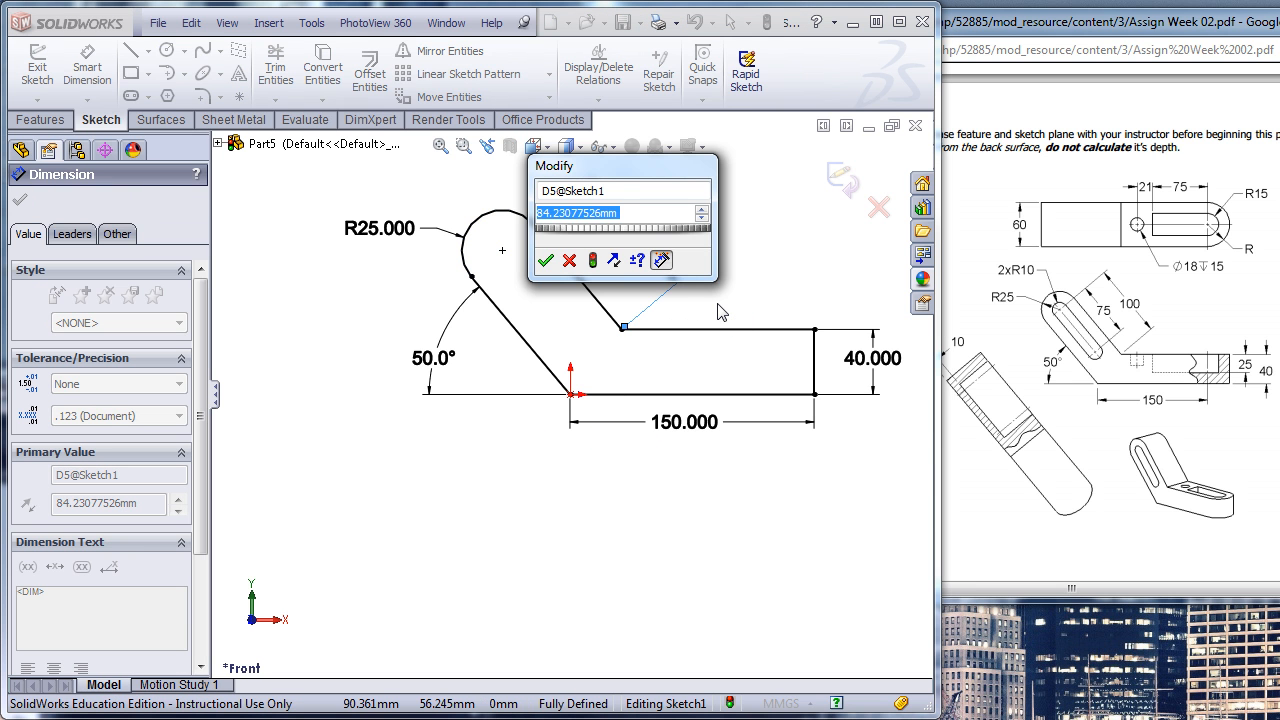
text(100)
key(Return)
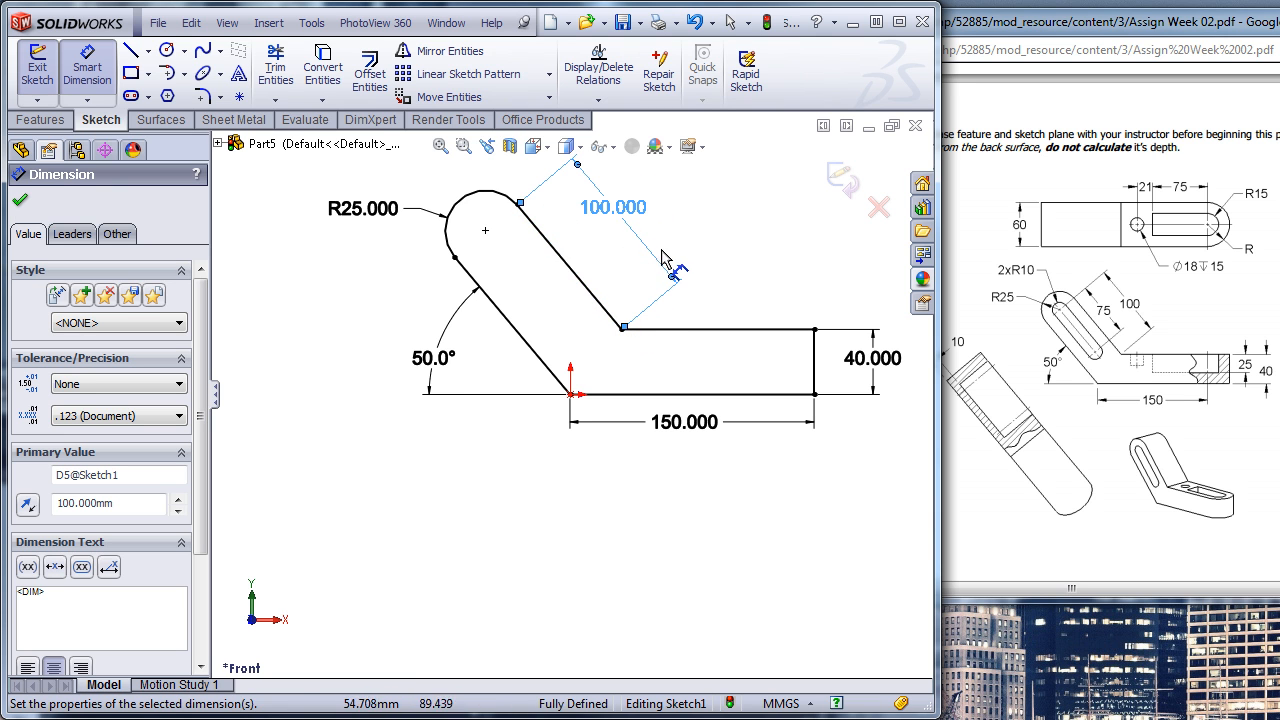
- Extrude the side profile to a blind depth of 60 mm from the sketch plane
click(733, 250)
mouse_move(777, 274)
middle_down()
mouse_move(737, 277)
mouse_move(726, 309)
middle_up()
click(40, 119)
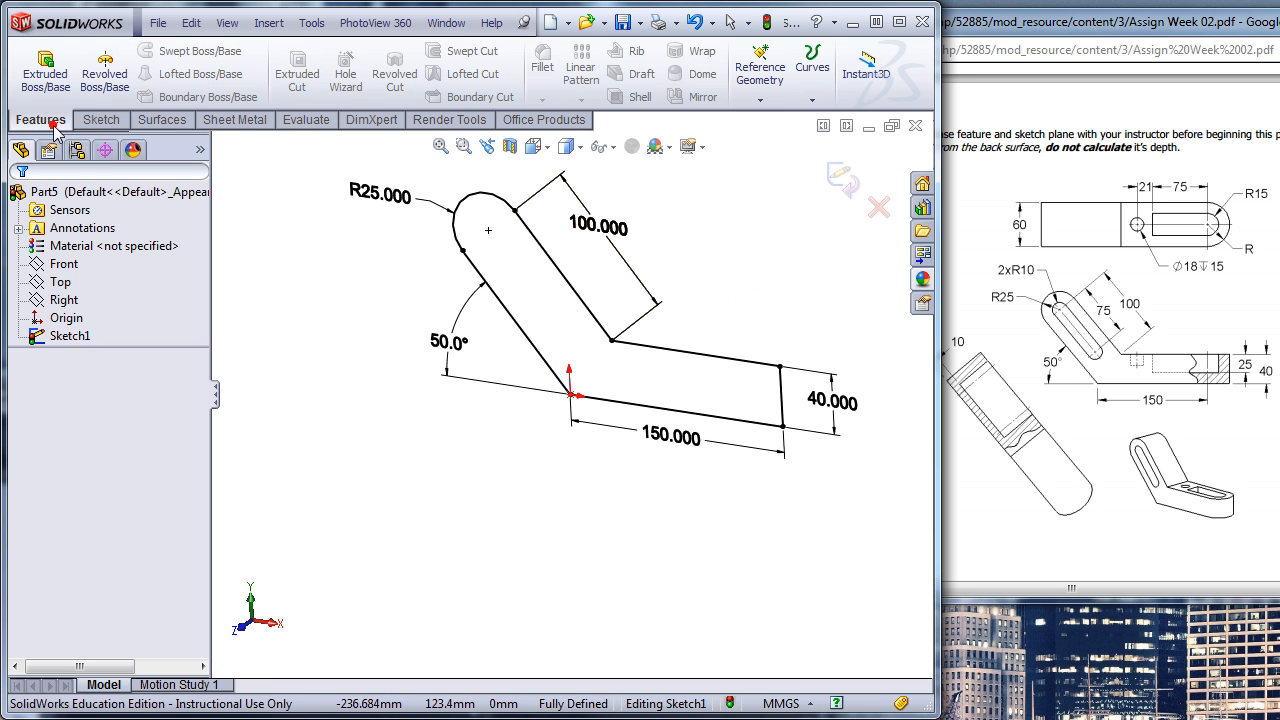
click(45, 75)
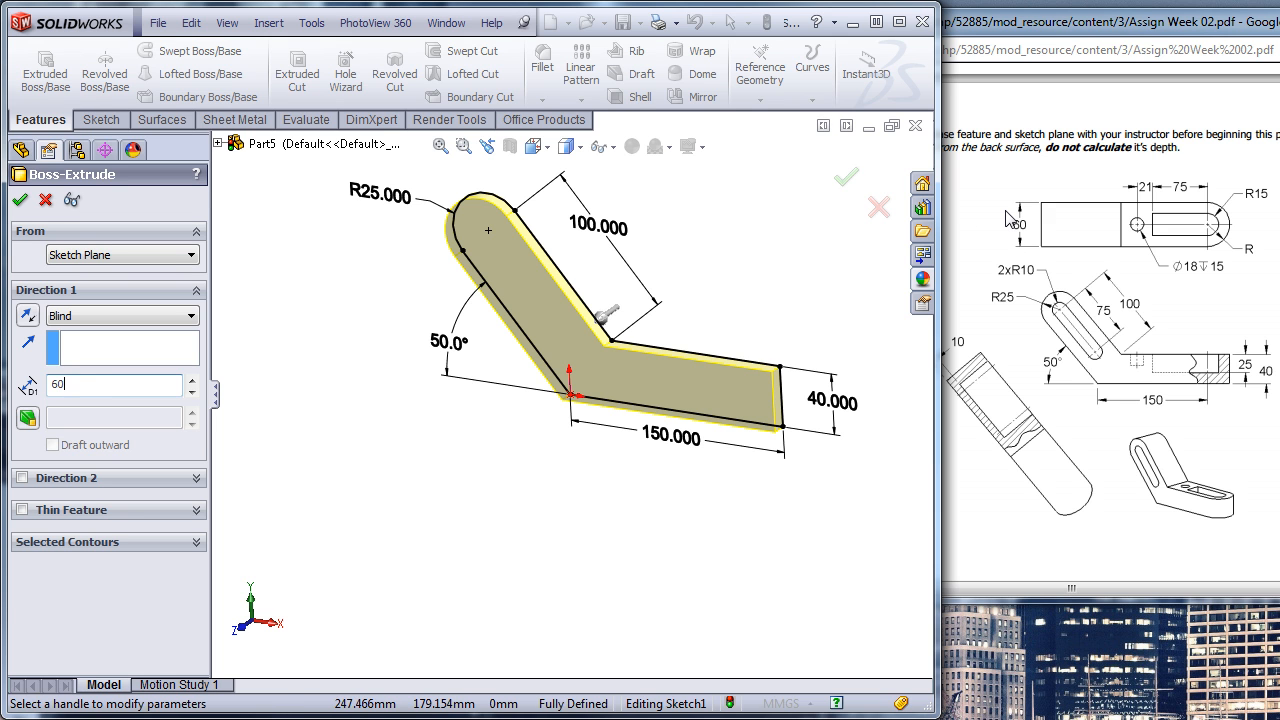
key(Return)
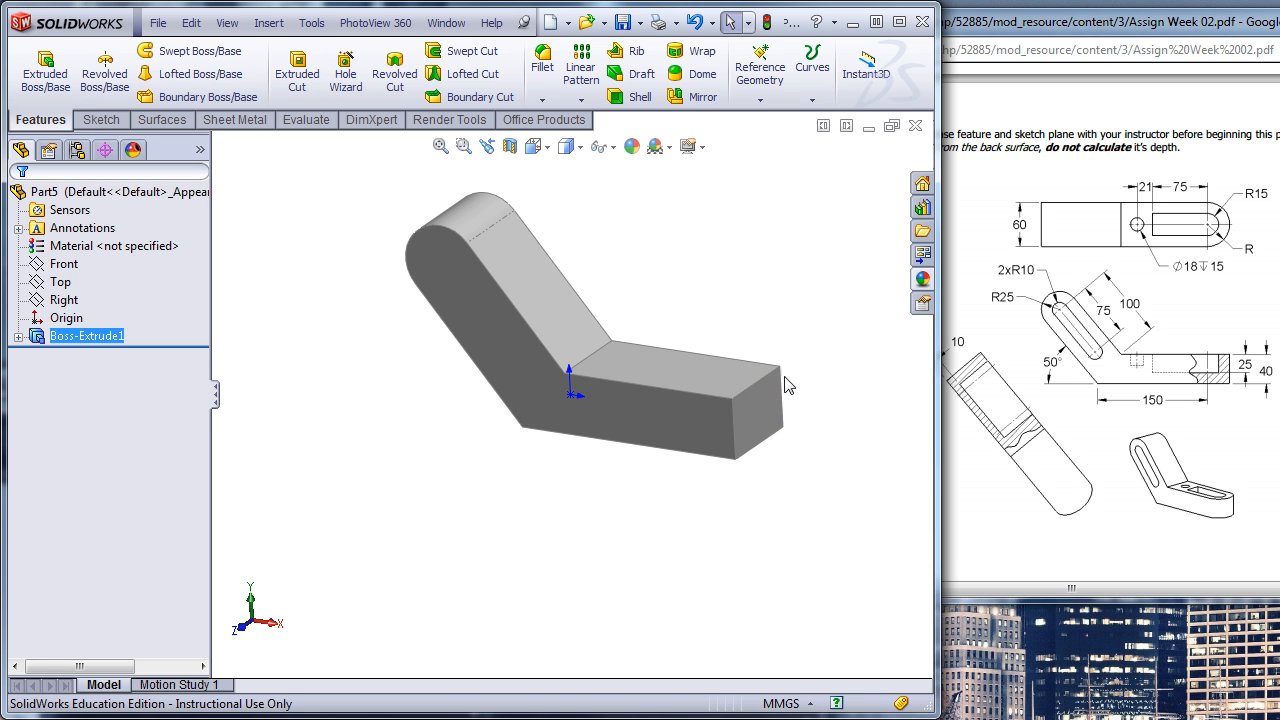
- Start a sketch on the upper face of the horizontal leg
click(703, 365)
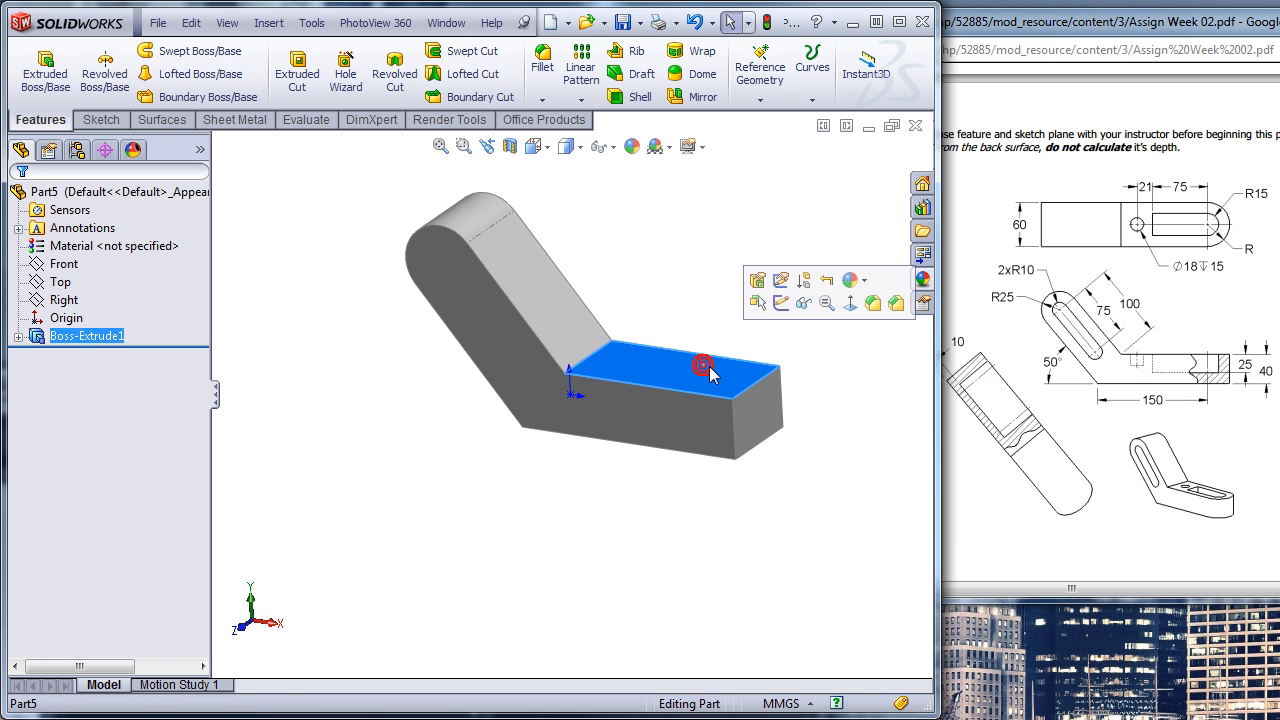
click(781, 303)
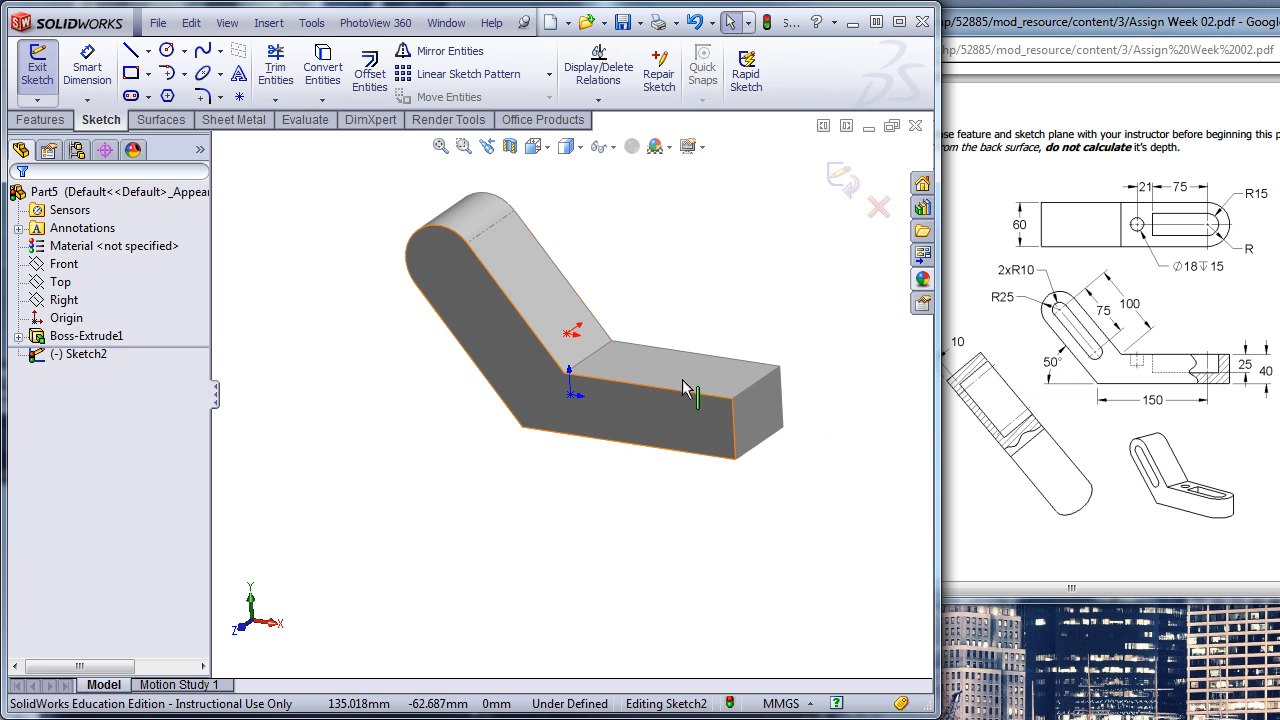
click(167, 75)
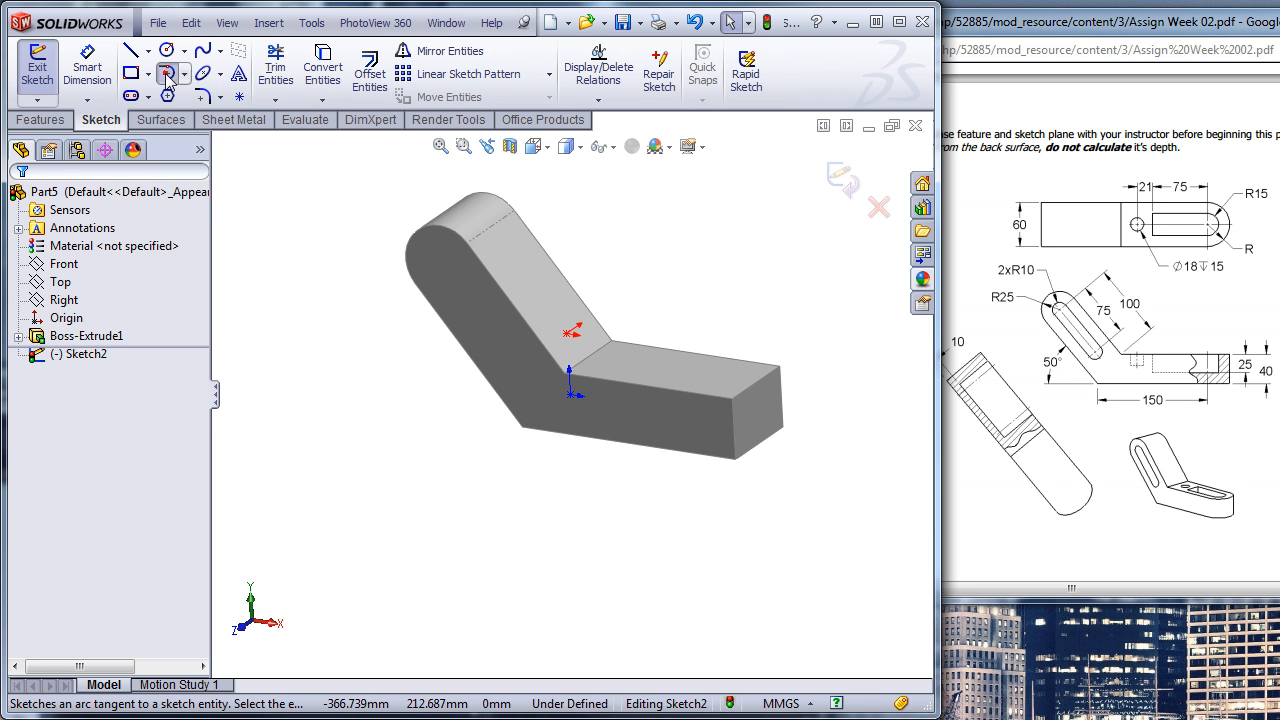
click(782, 370)
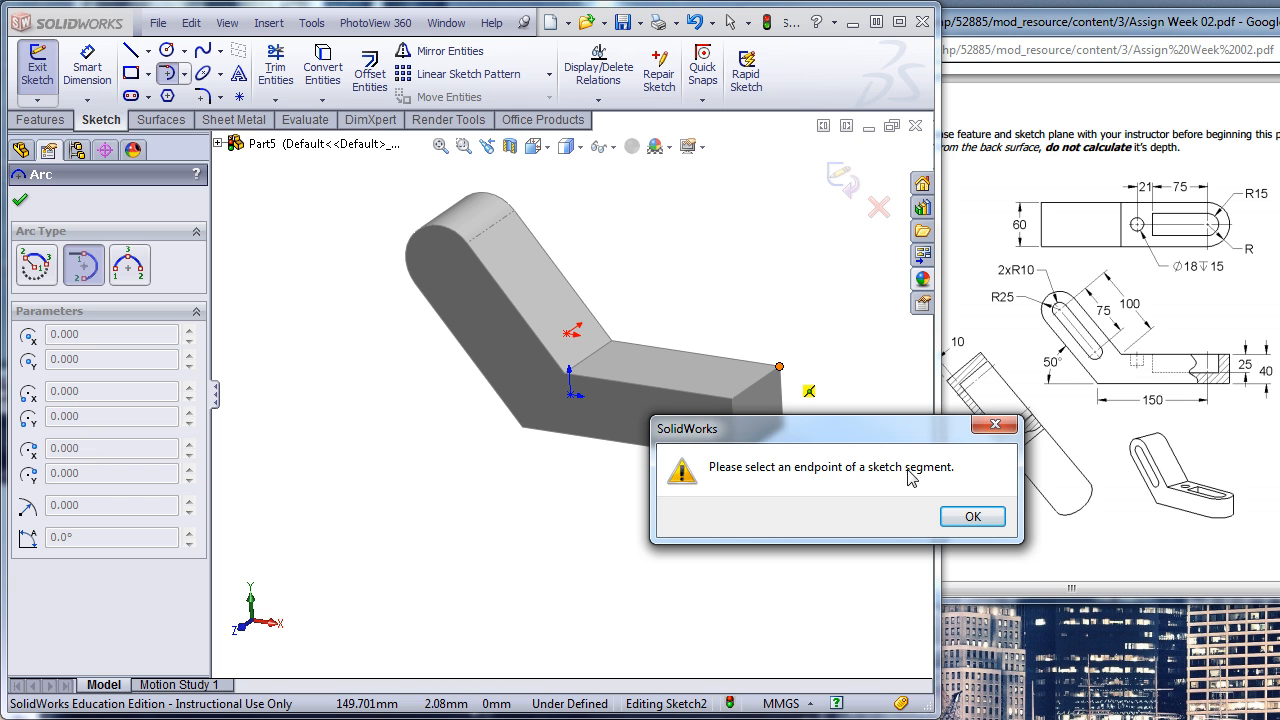
click(975, 516)
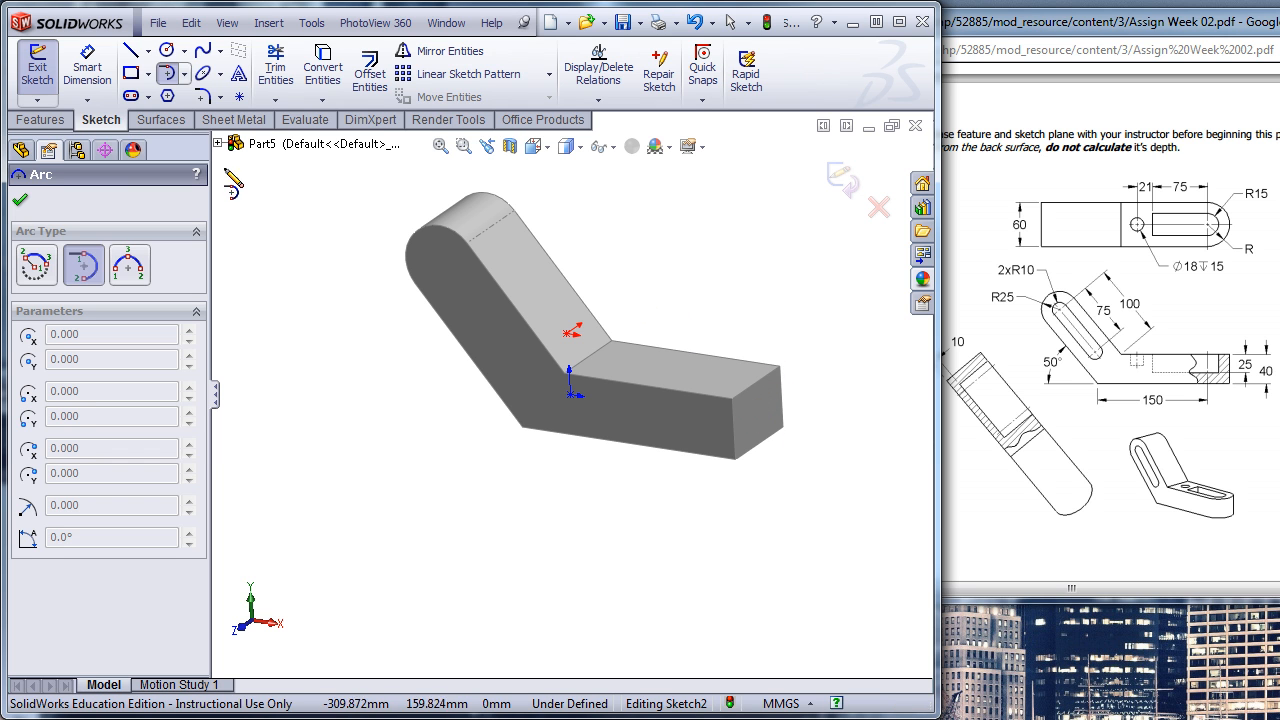
click(131, 52)
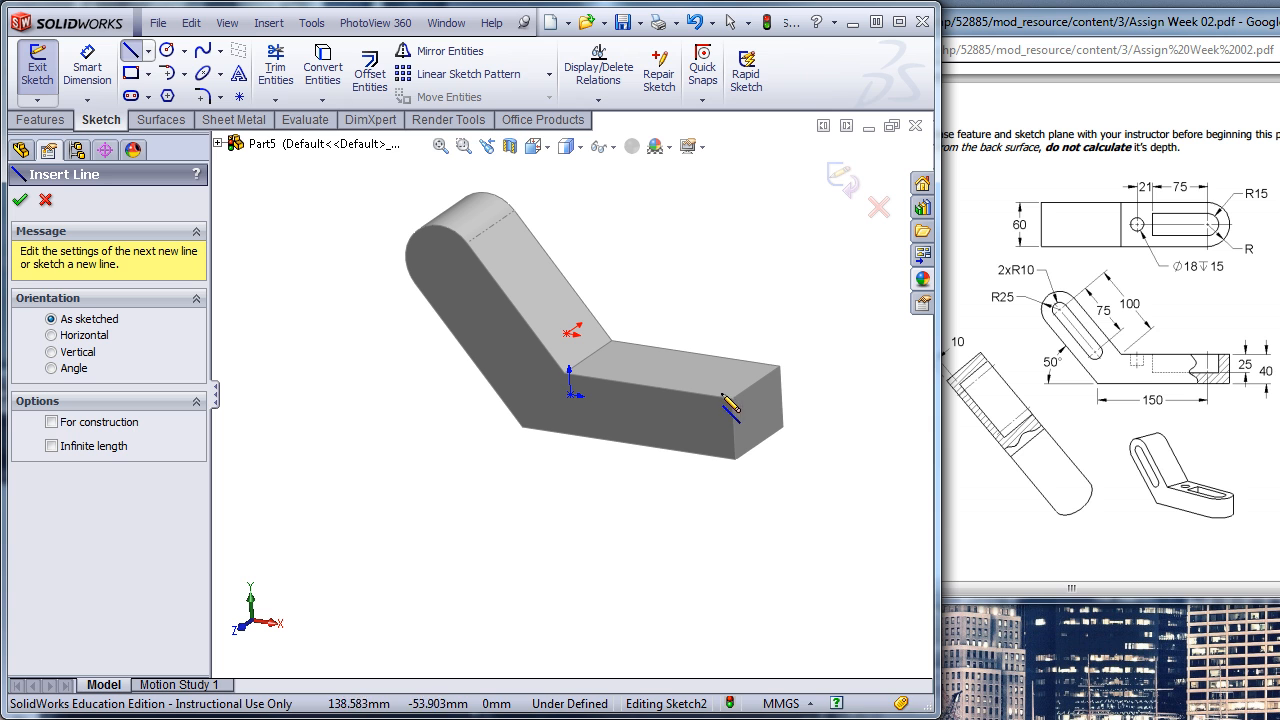
key(Escape)
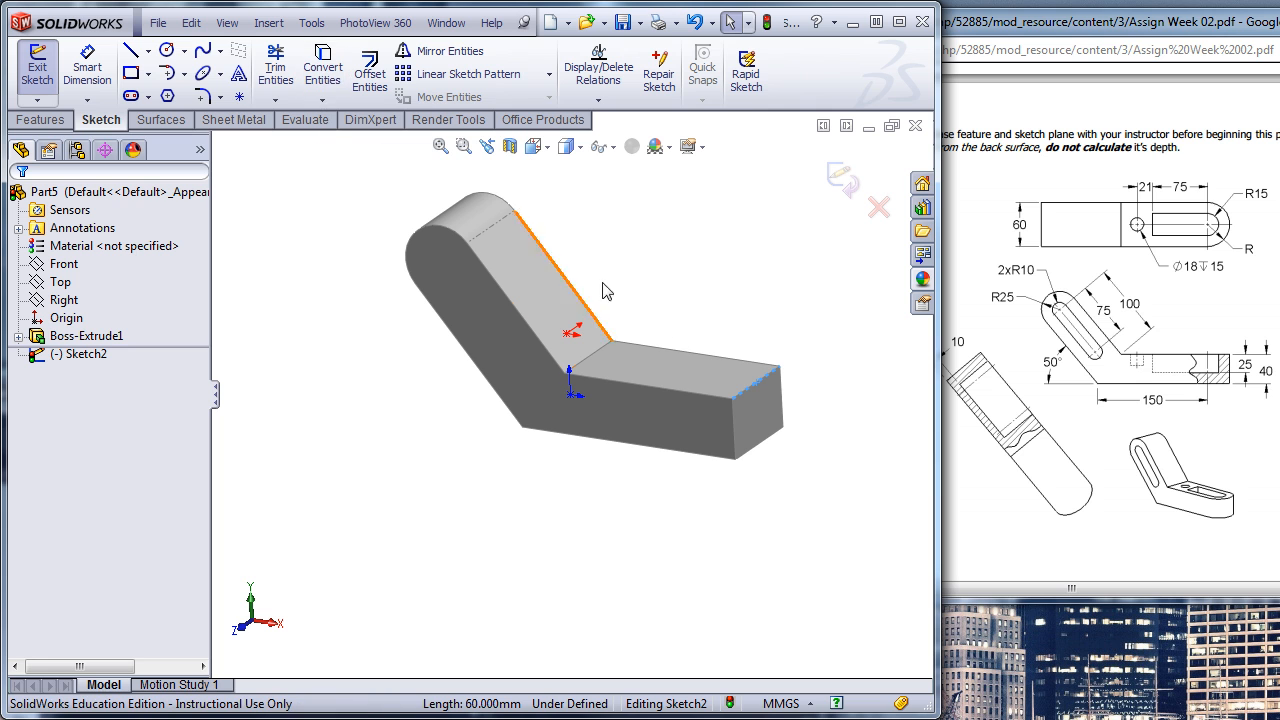
- Convert the leg's upper end edge into a sketch line and join its endpoints with an outward 180° tangent arc of 30 mm radius
click(325, 72)
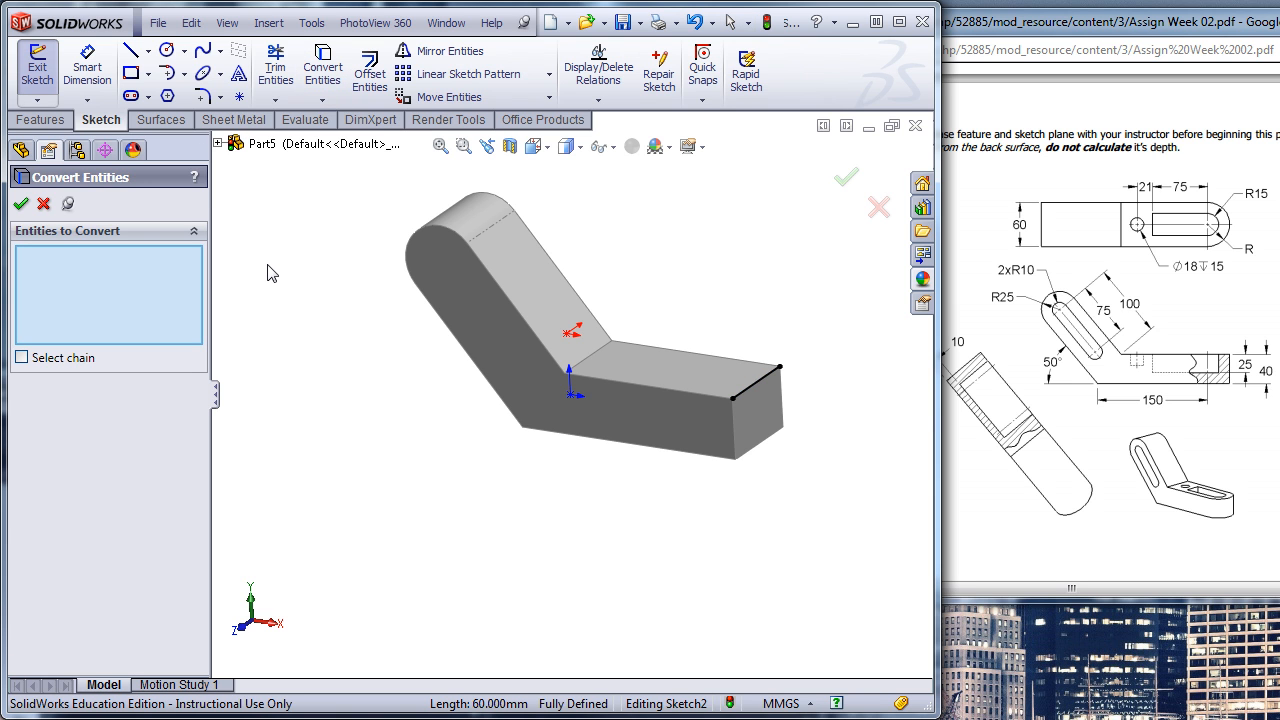
click(43, 204)
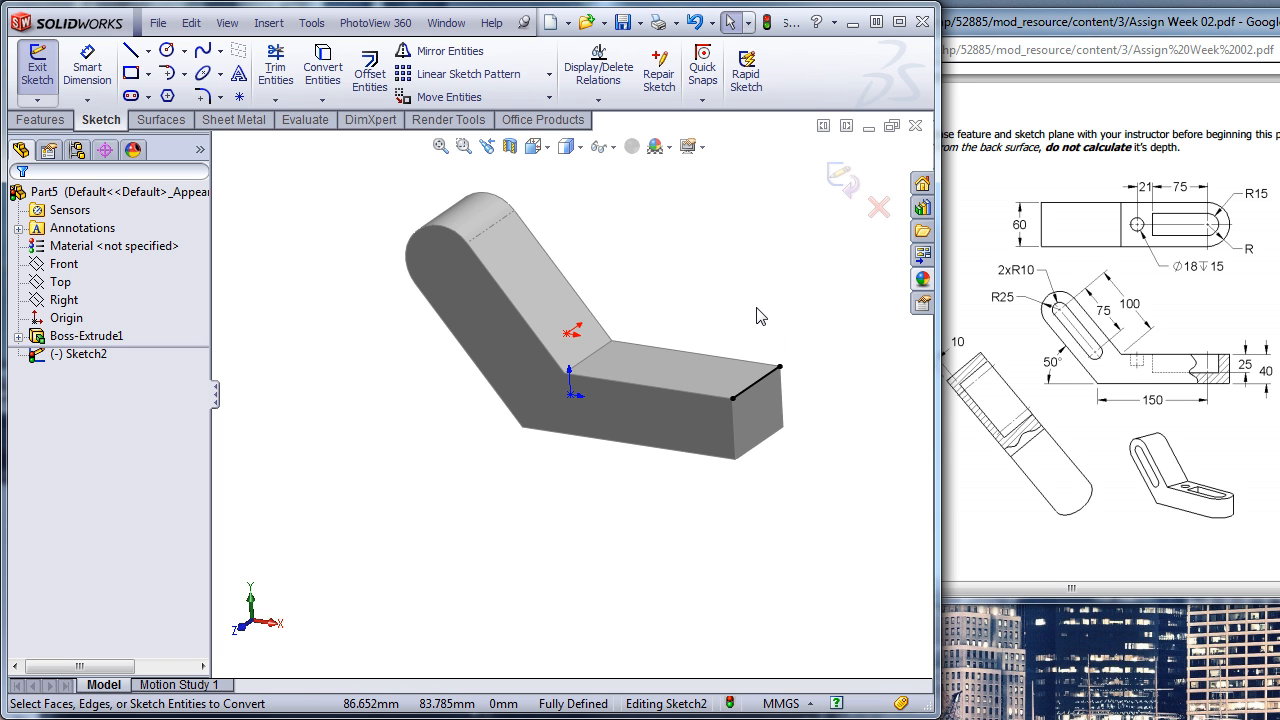
click(170, 76)
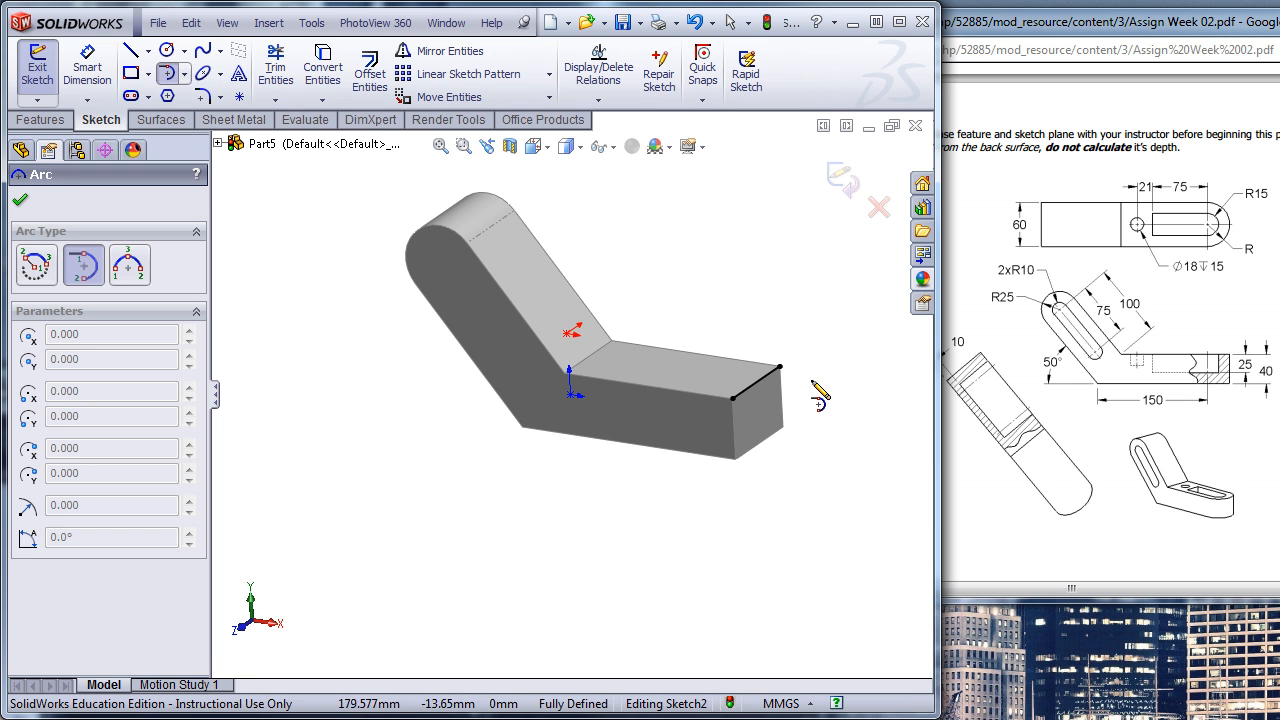
click(780, 367)
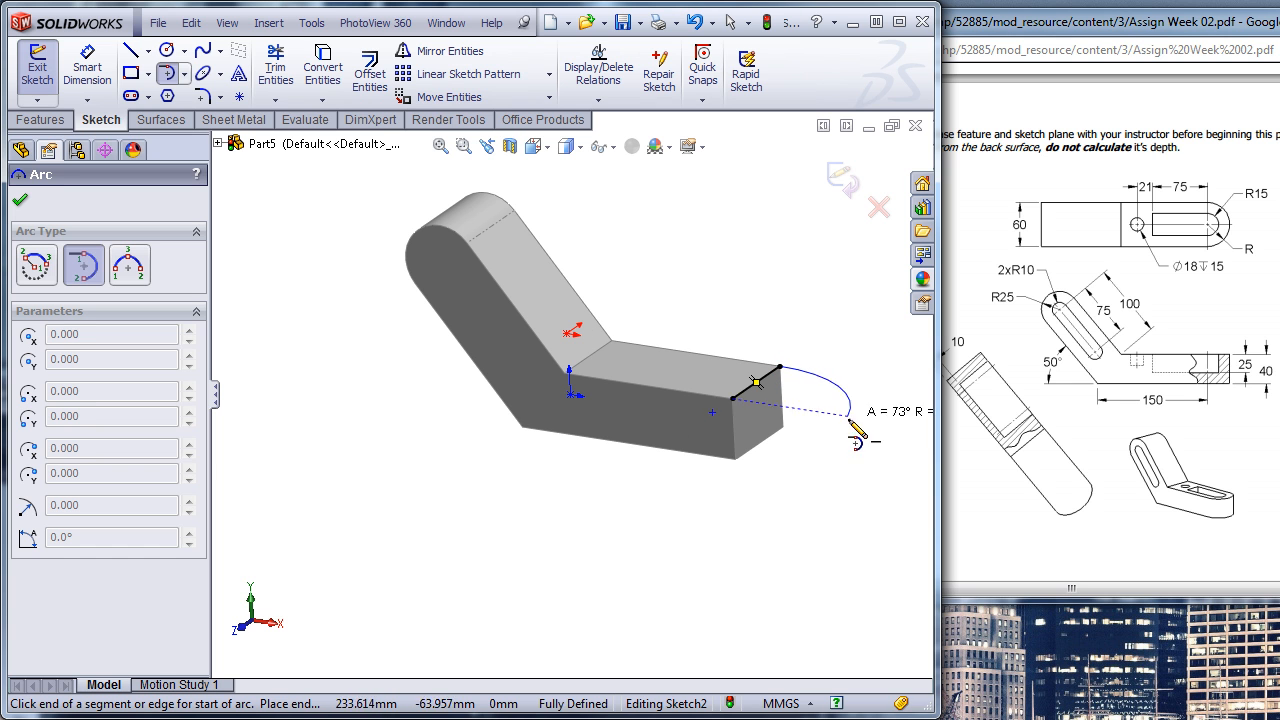
click(732, 398)
key(Escape)
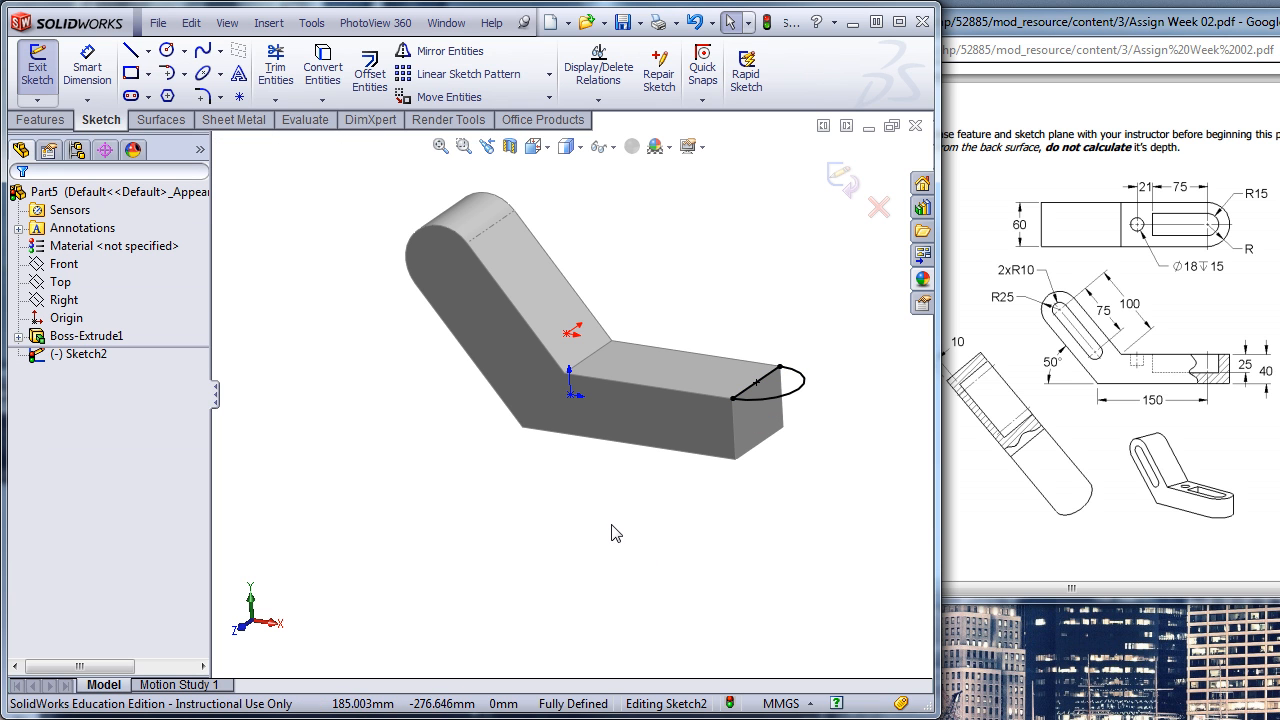
- Extrude the half-round profile Up To Surface, ending at the leg's underside, with the result merged
click(40, 119)
click(28, 72)
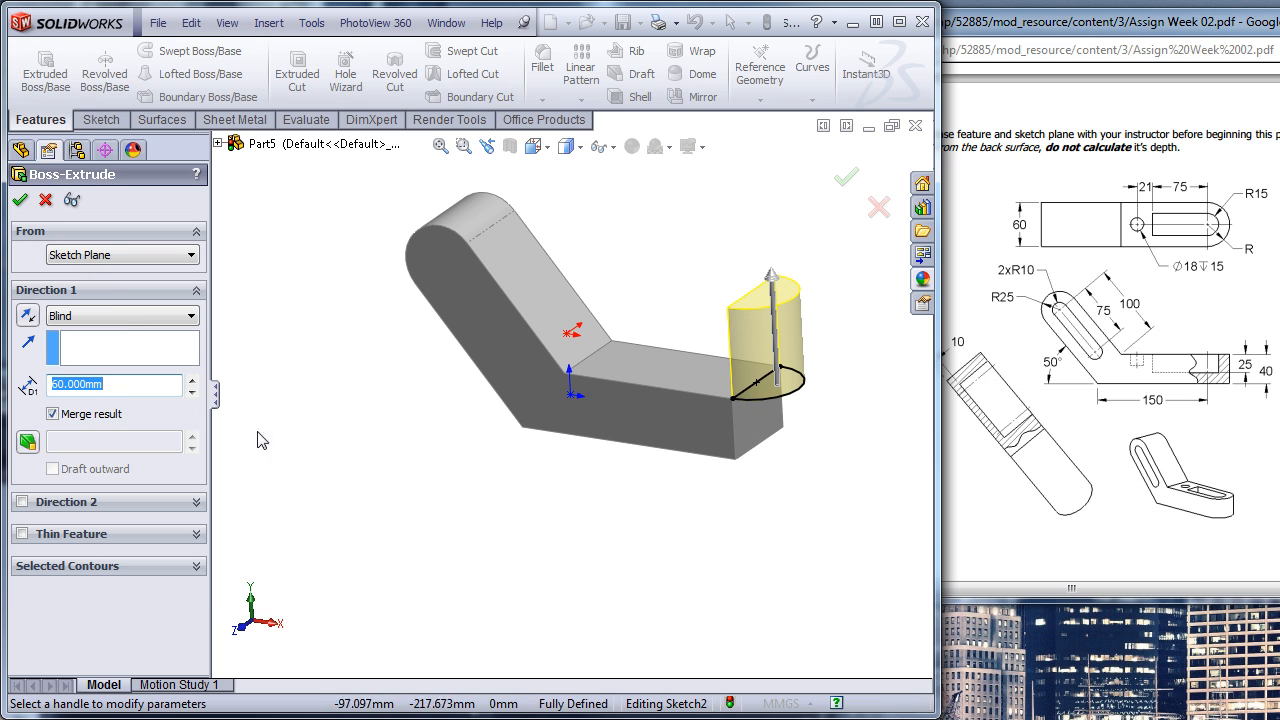
click(105, 315)
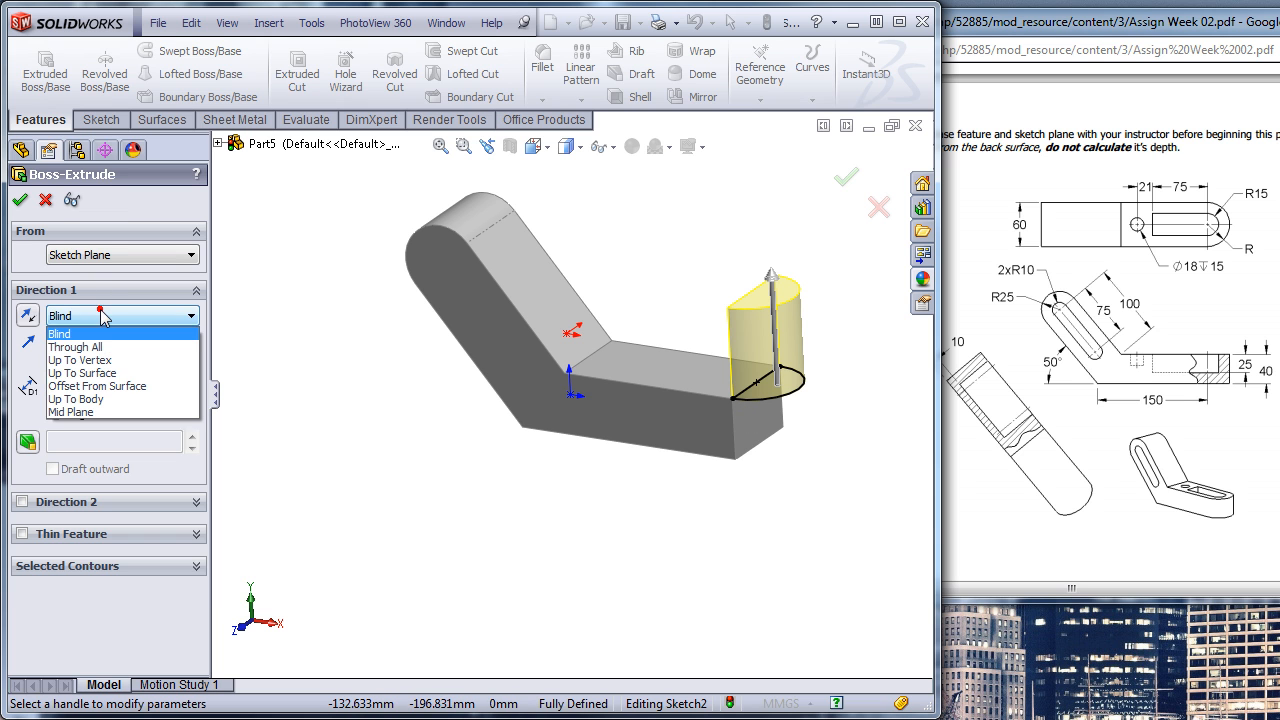
click(88, 373)
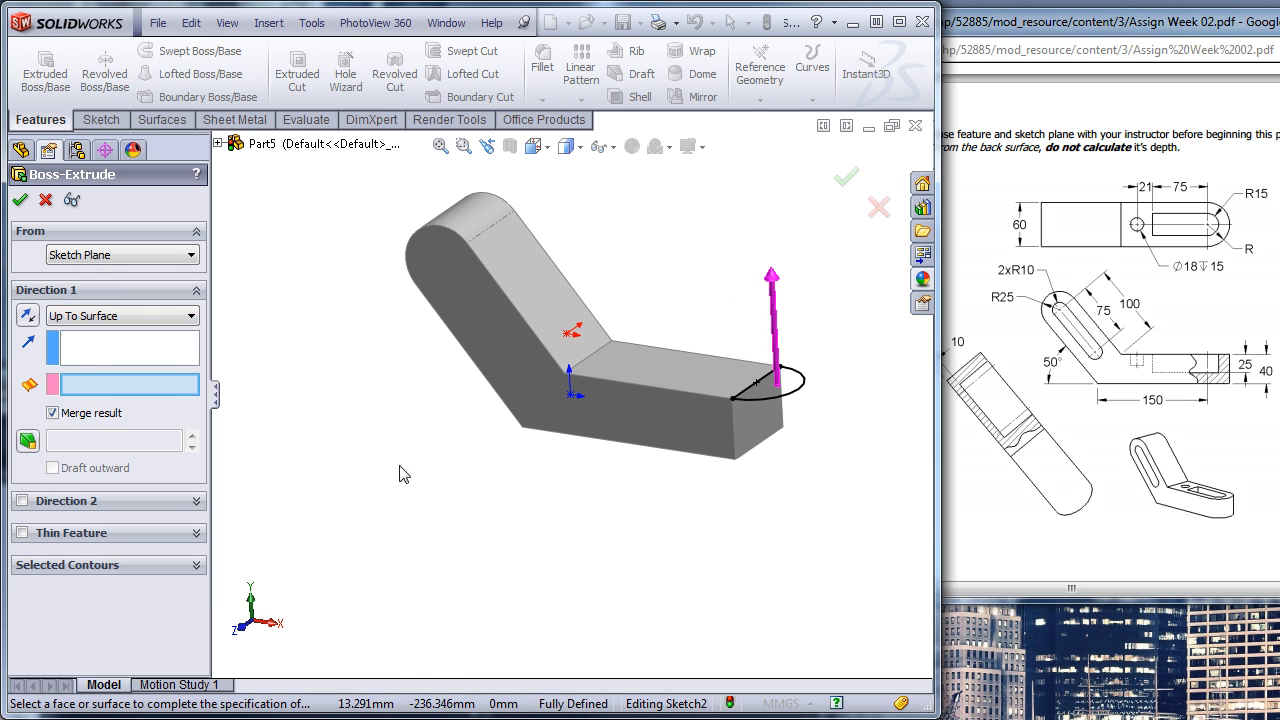
middle_drag(555, 500, 605, 447)
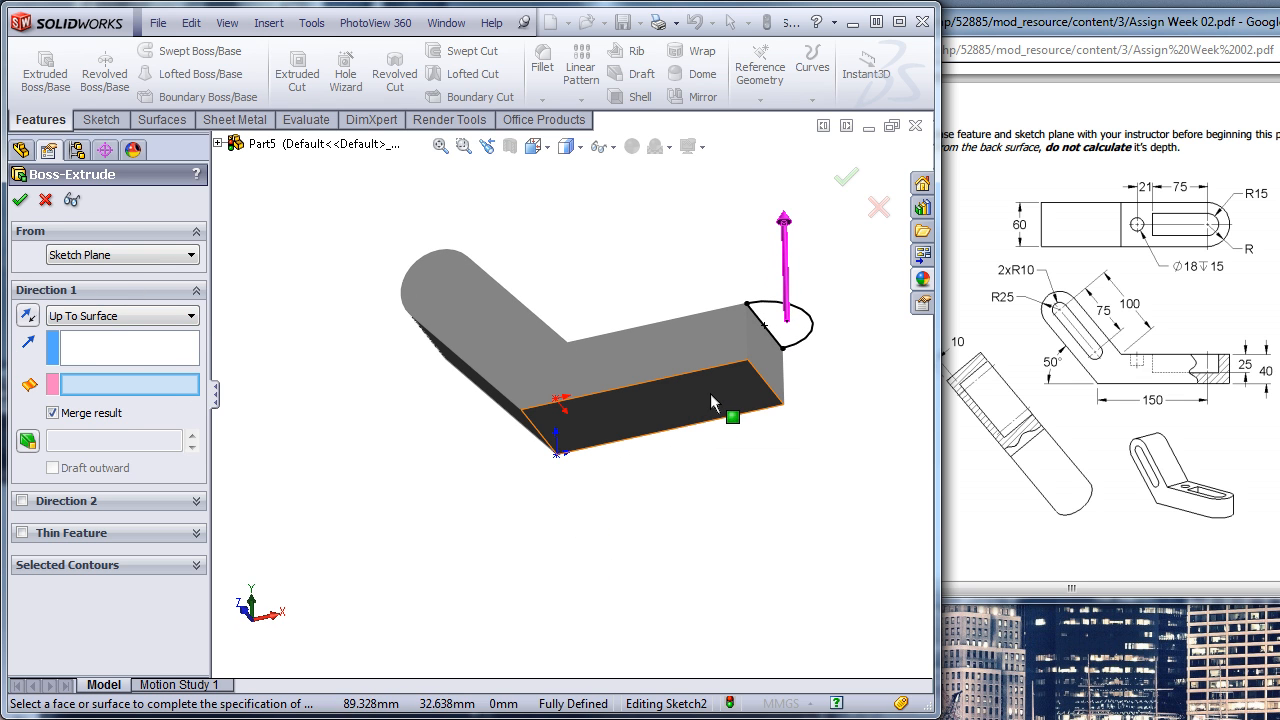
click(711, 398)
click(846, 177)
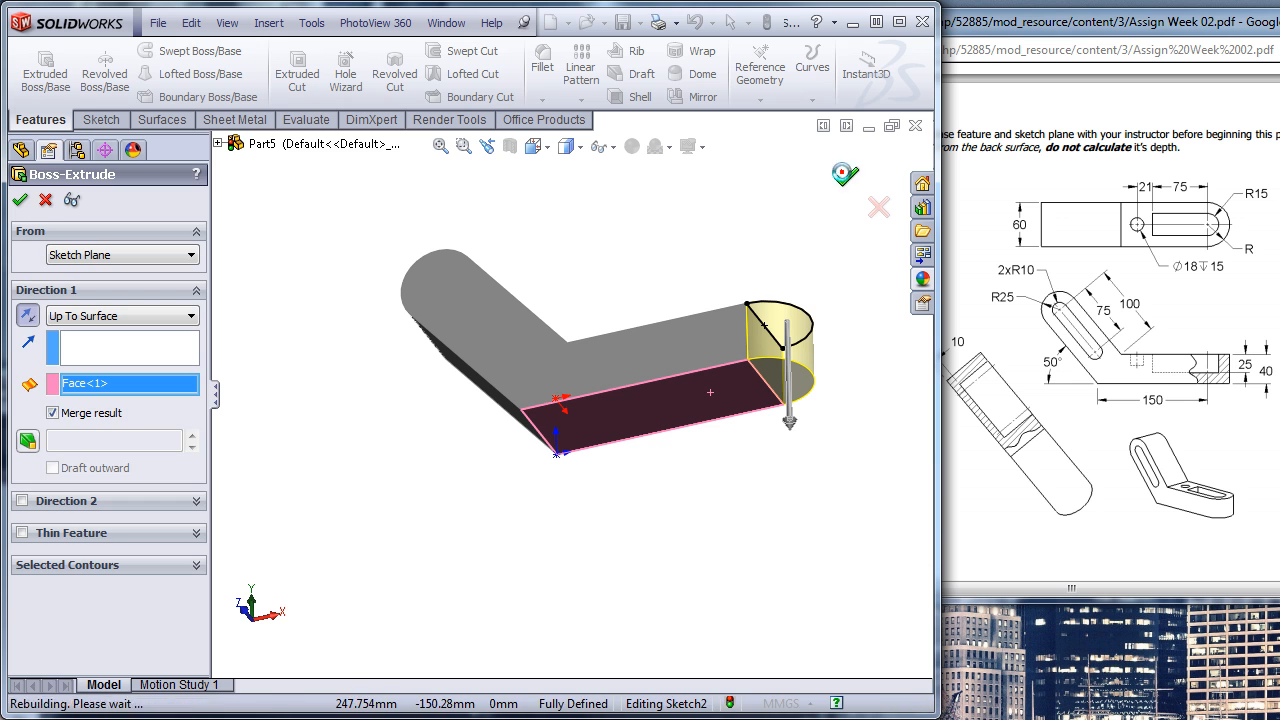
- Sketch a straight slot on the bracket's front side face from the arm's end-arc centre, about 86 mm between centres and 24 mm wide
middle_drag(820, 418, 812, 594)
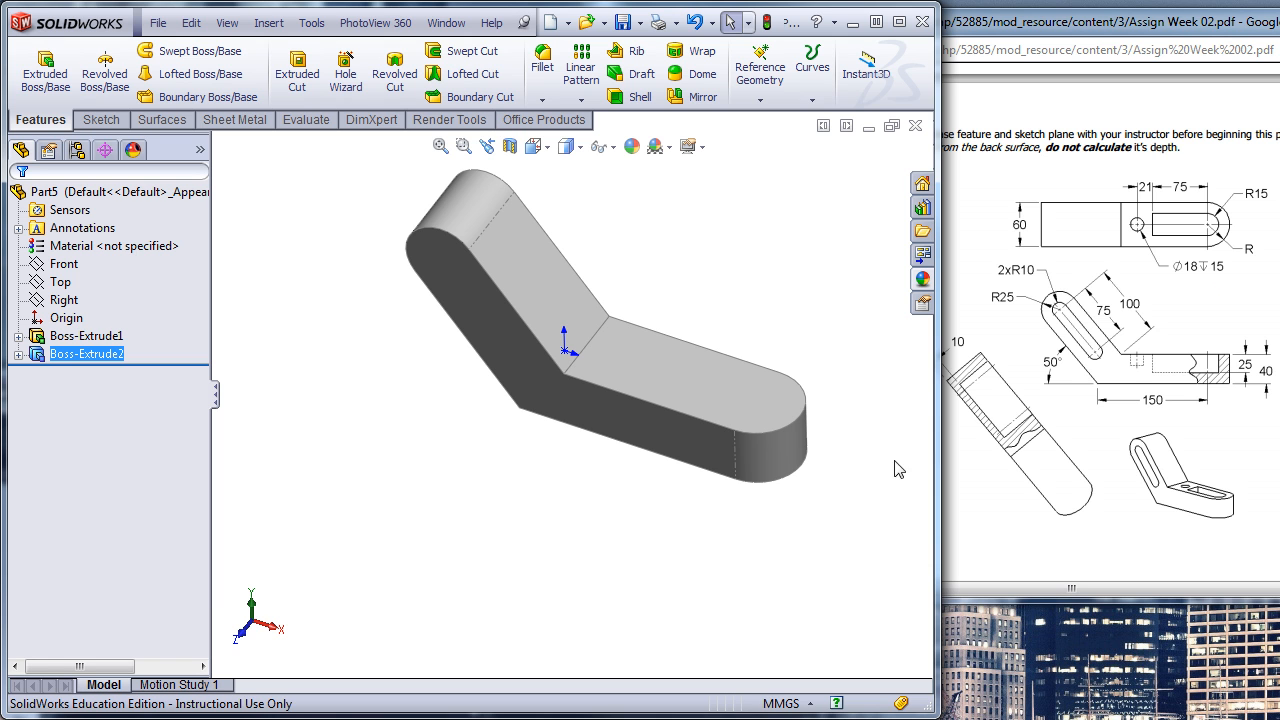
click(490, 320)
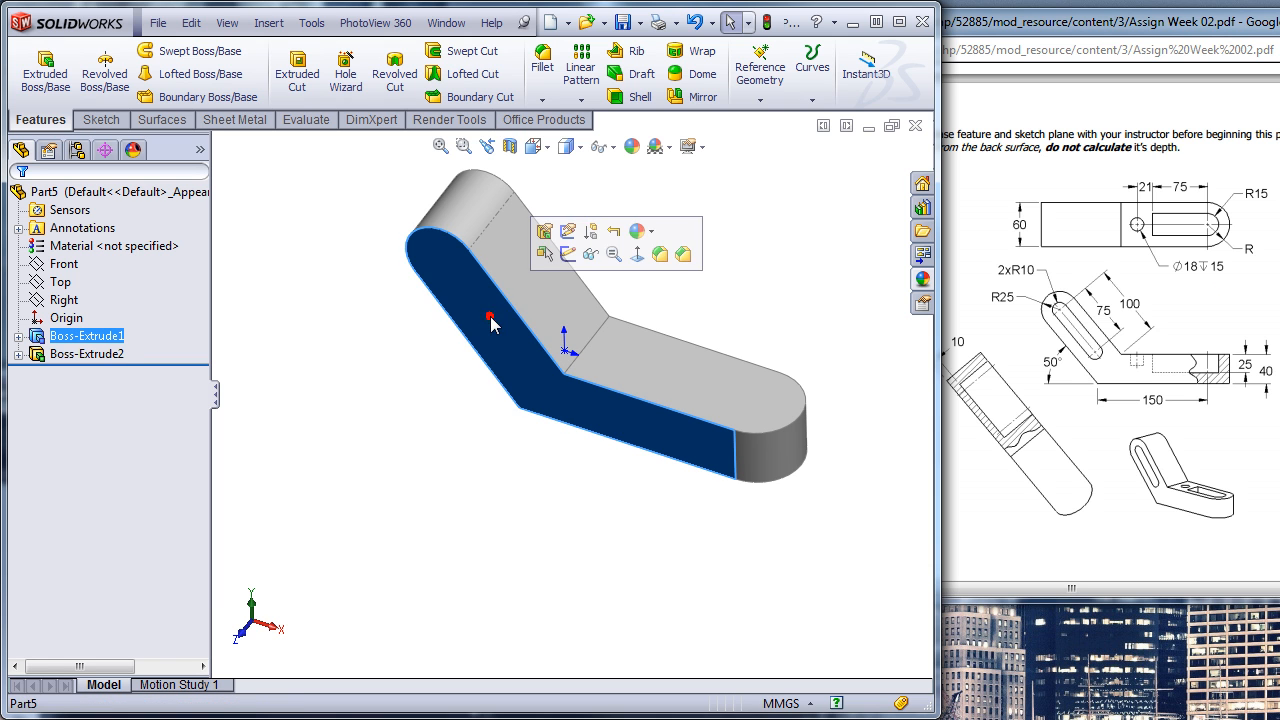
click(568, 254)
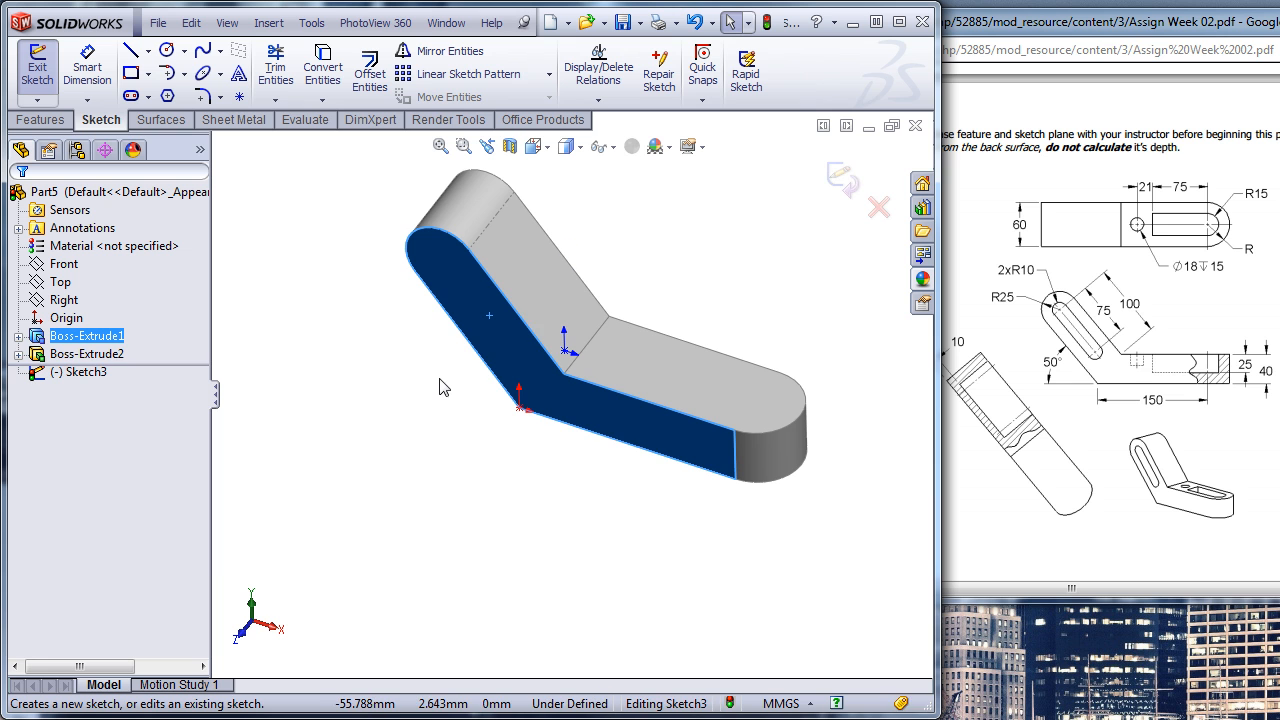
key(ctrl+8)
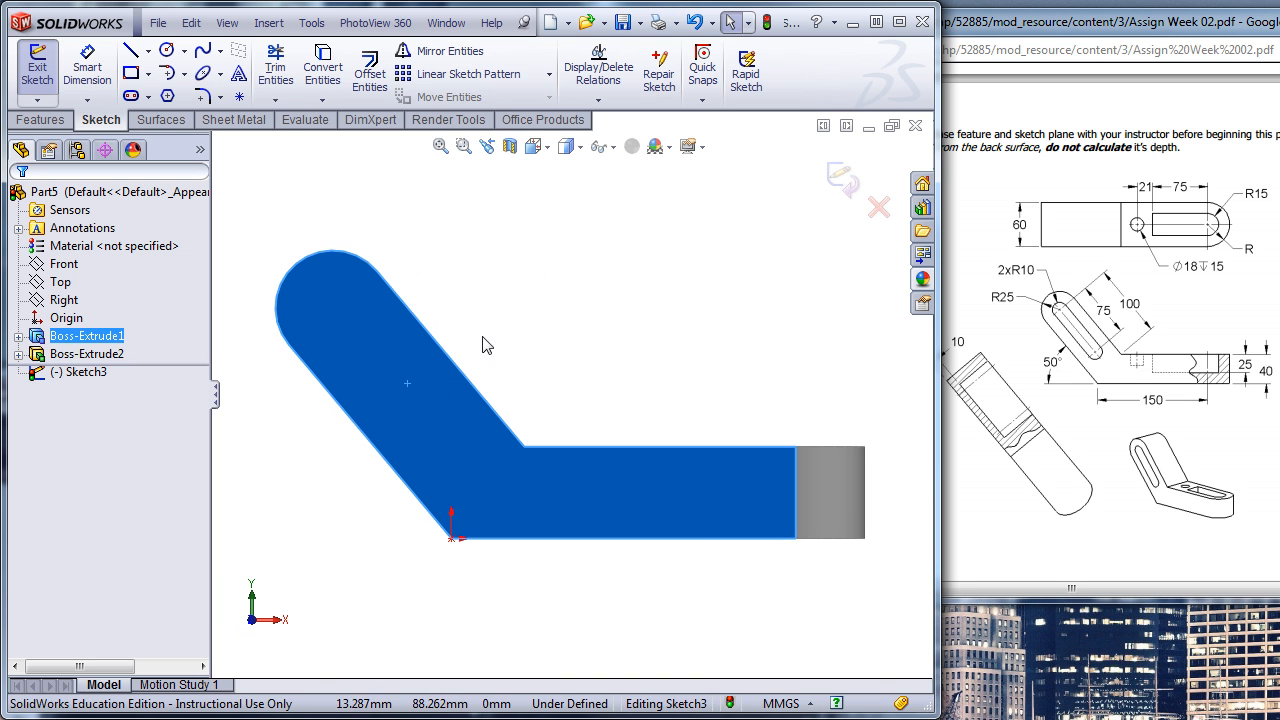
key(s)
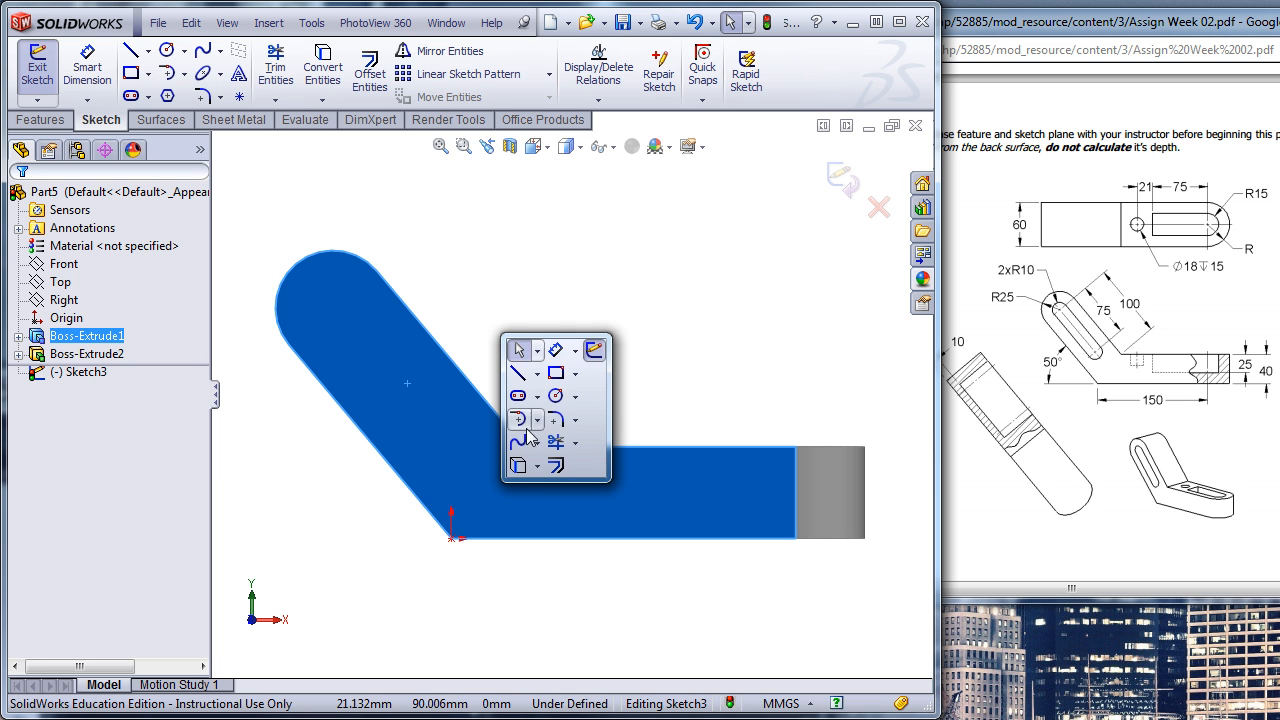
click(517, 396)
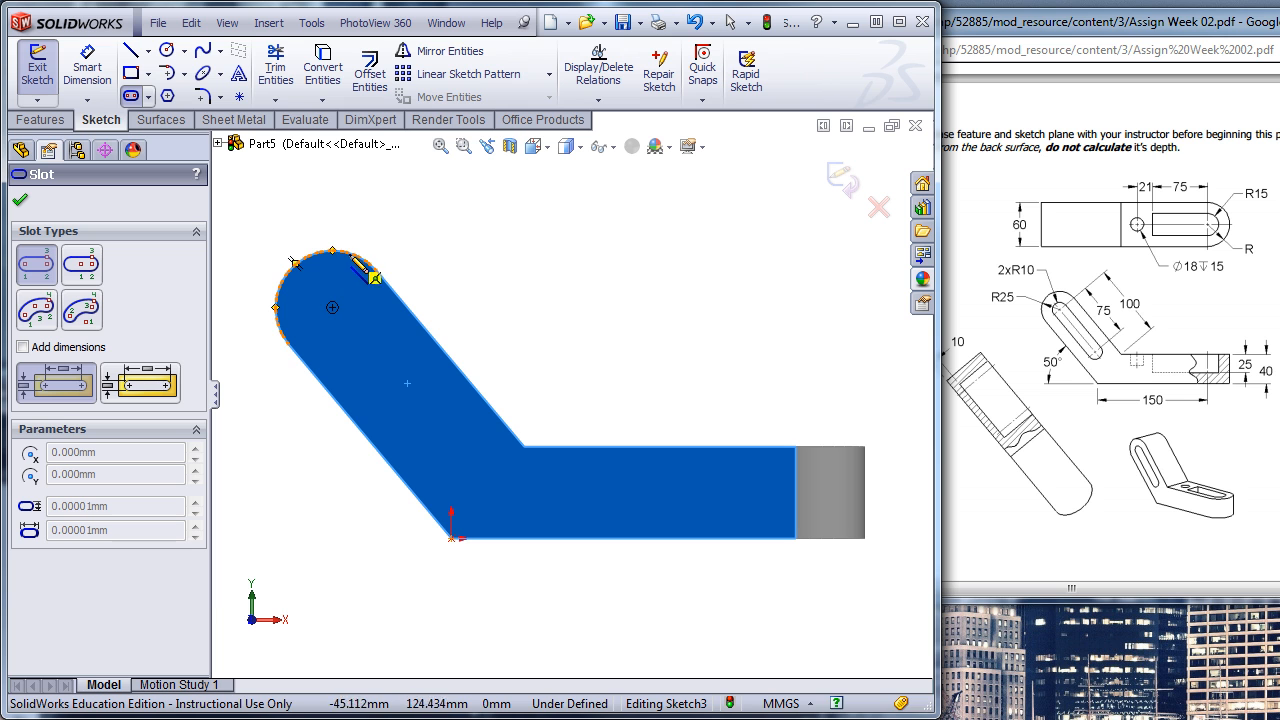
click(332, 308)
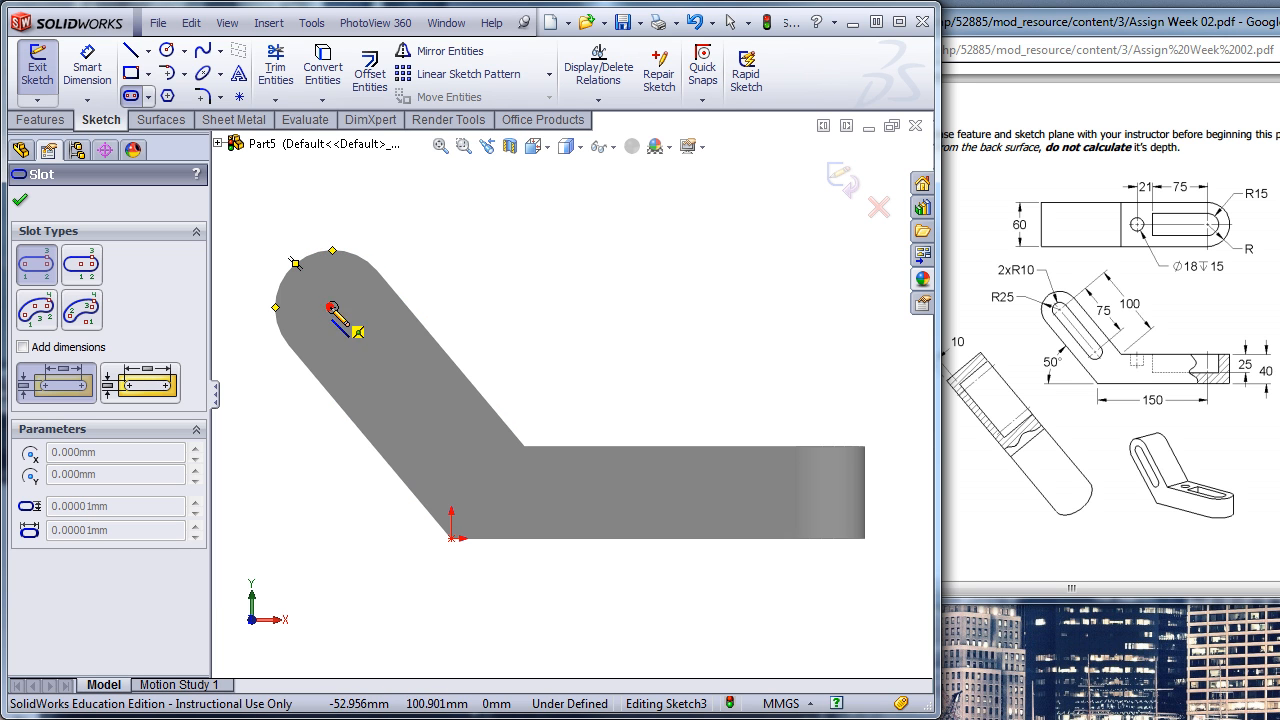
click(464, 453)
click(455, 479)
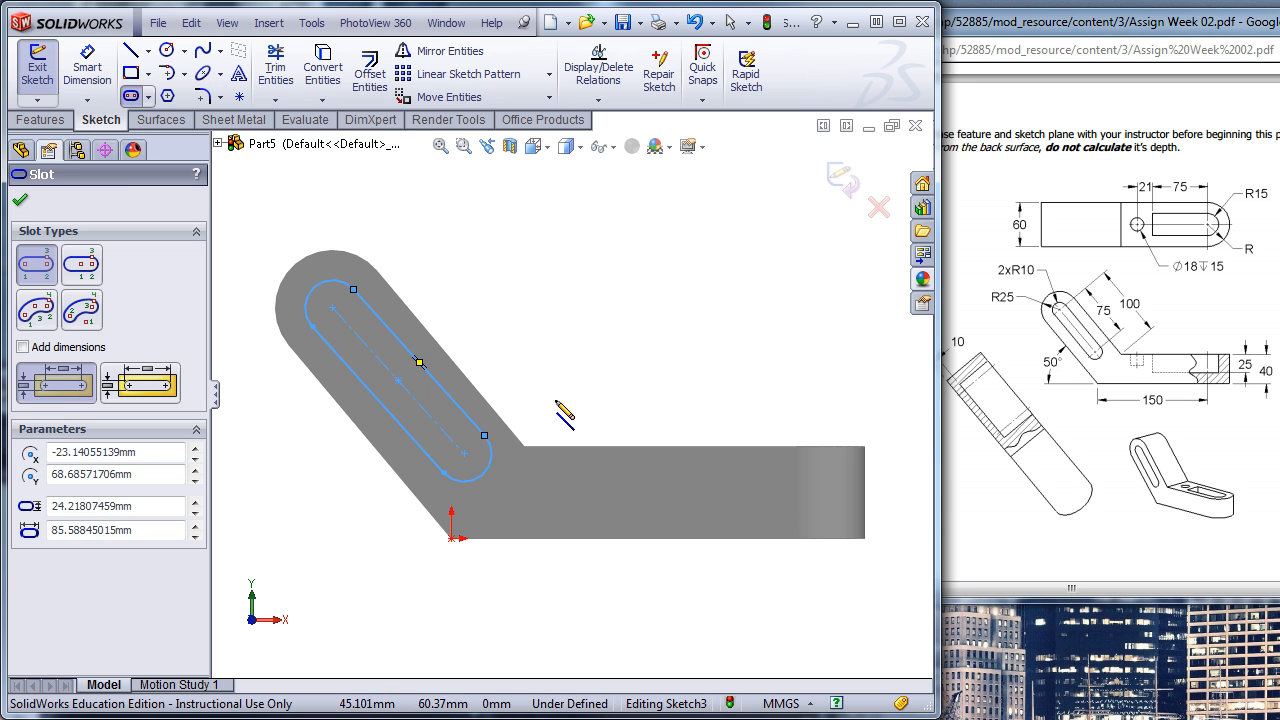
key(Escape)
- Shift the slot's lower end slightly and make its centreline parallel to the arm's outer slanted edge
mouse_move(464, 458)
mouse_down()
mouse_move(505, 285)
mouse_move(490, 380)
mouse_move(338, 512)
mouse_move(430, 515)
mouse_move(488, 455)
mouse_move(480, 448)
mouse_up()
click(532, 330)
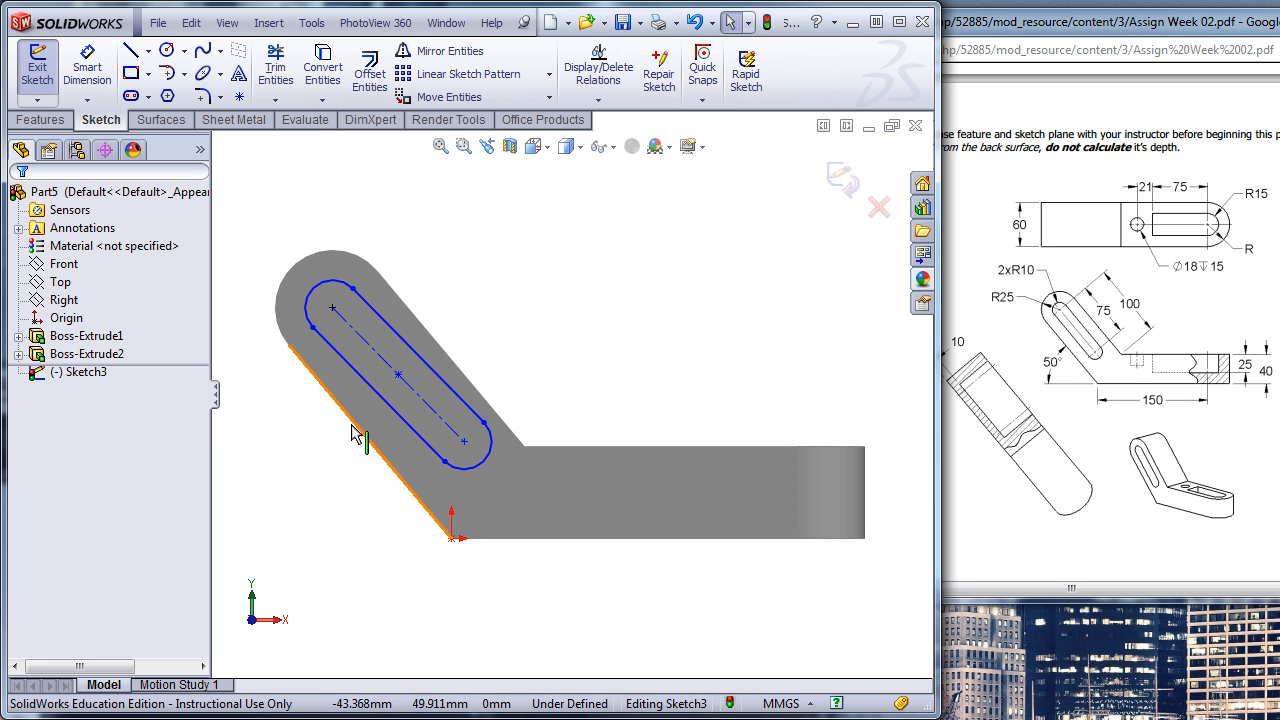
click(411, 398)
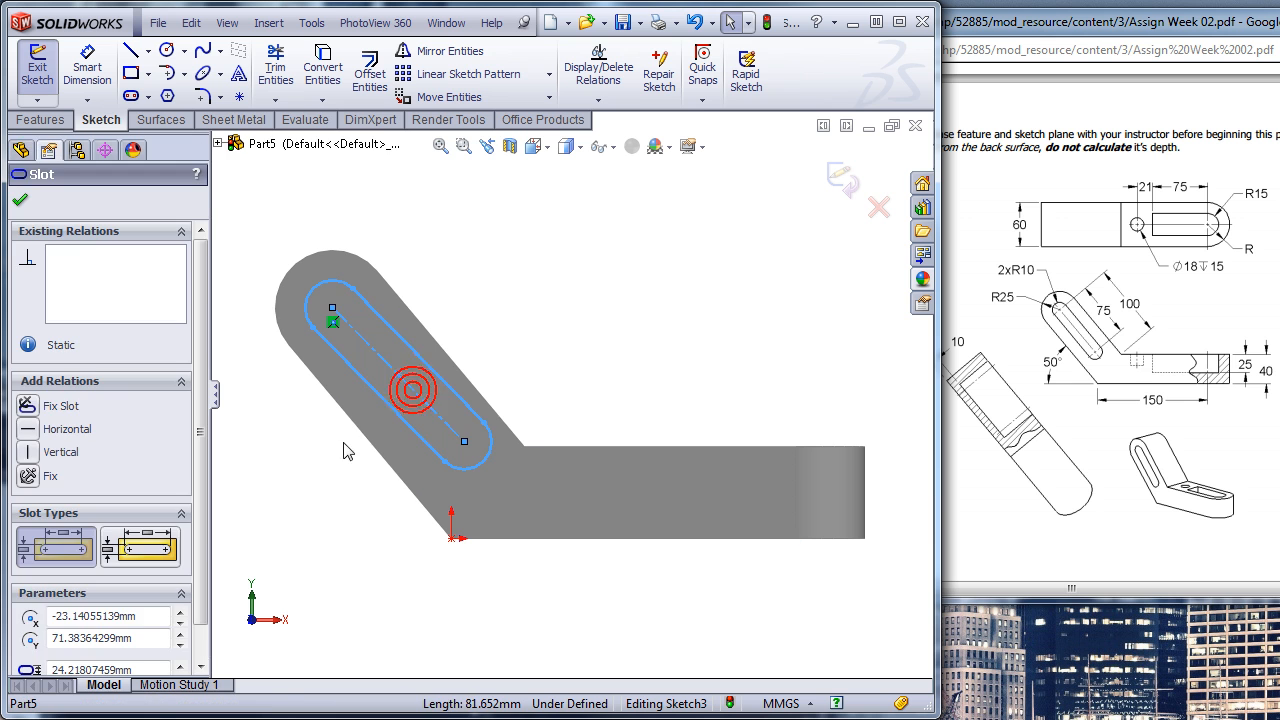
ctrl+click(364, 441)
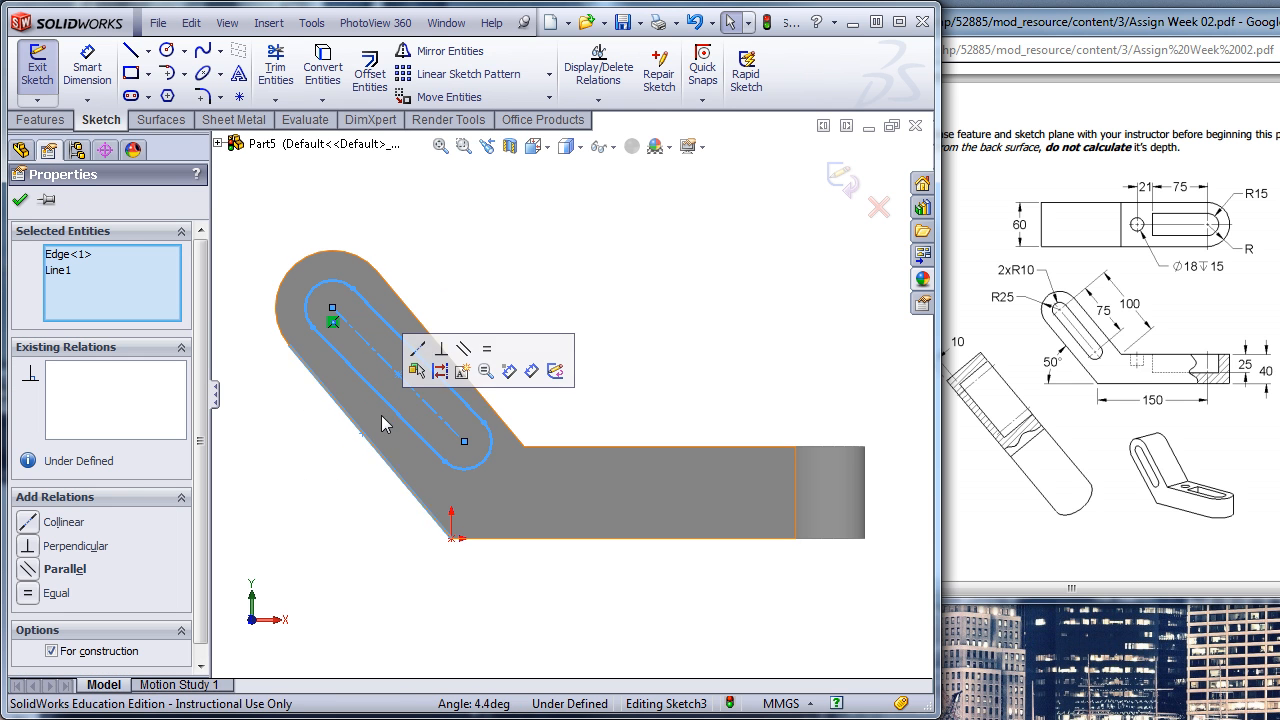
click(463, 355)
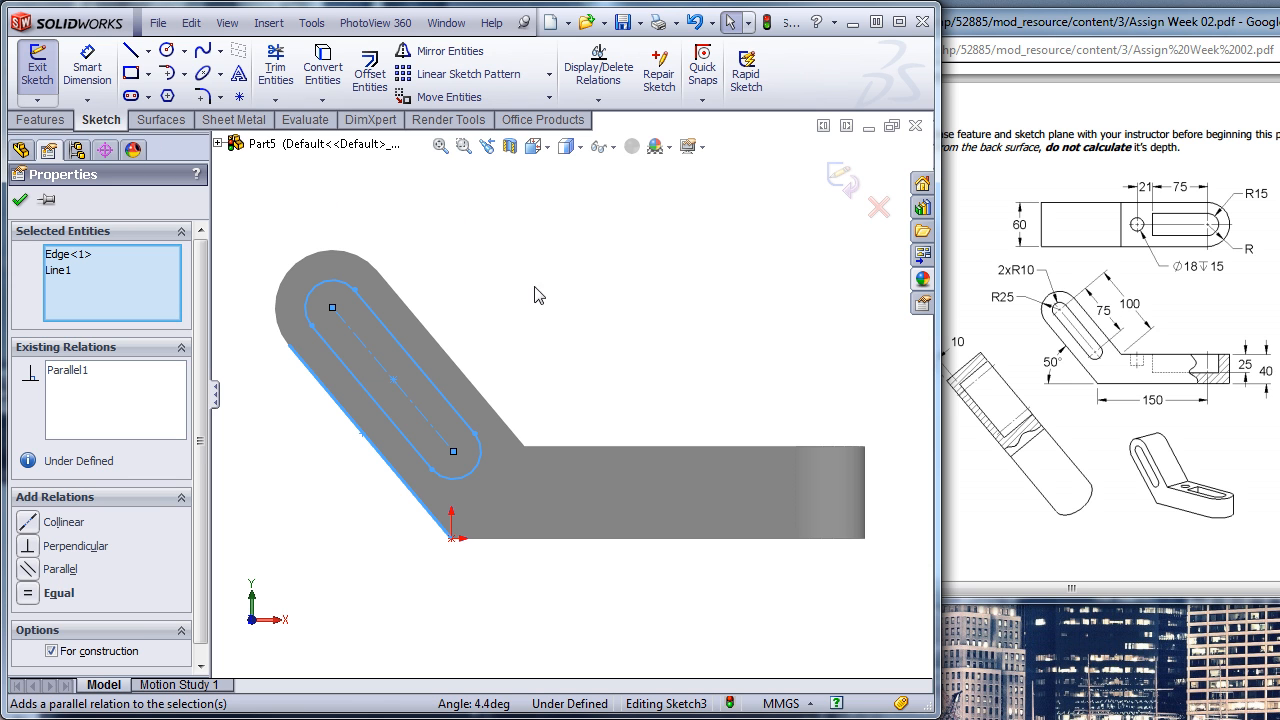
key(s)
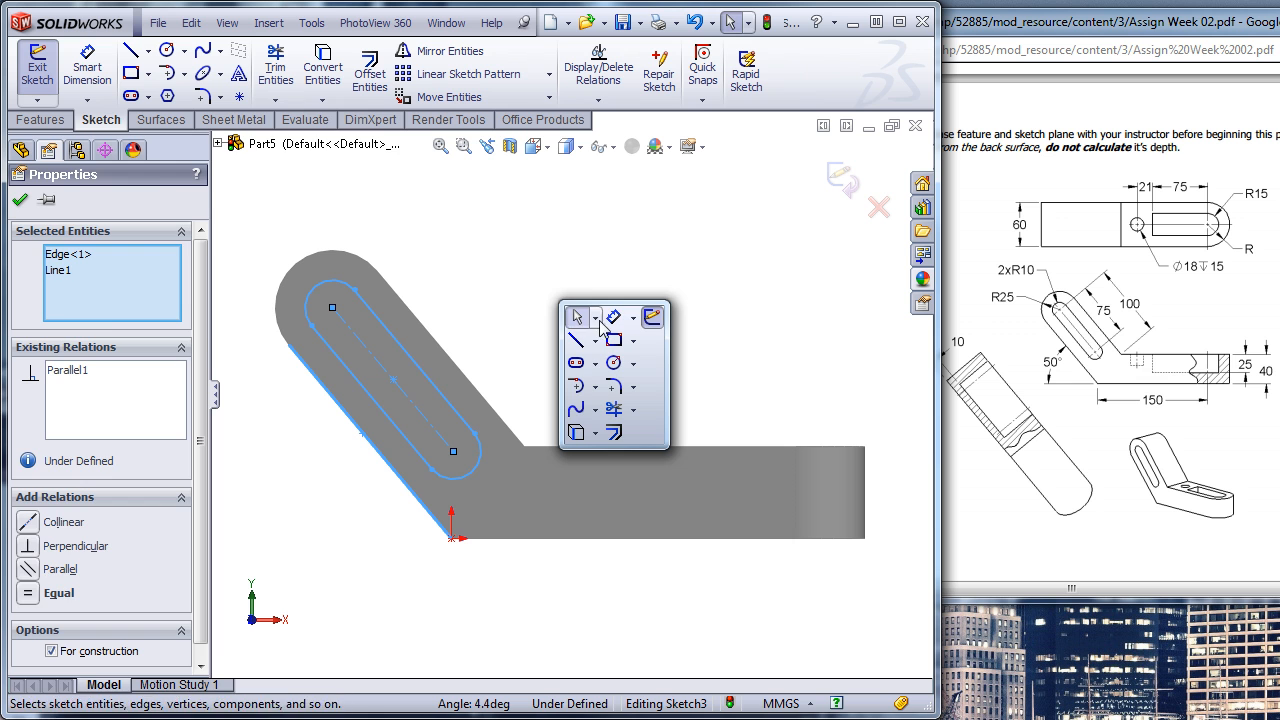
click(612, 319)
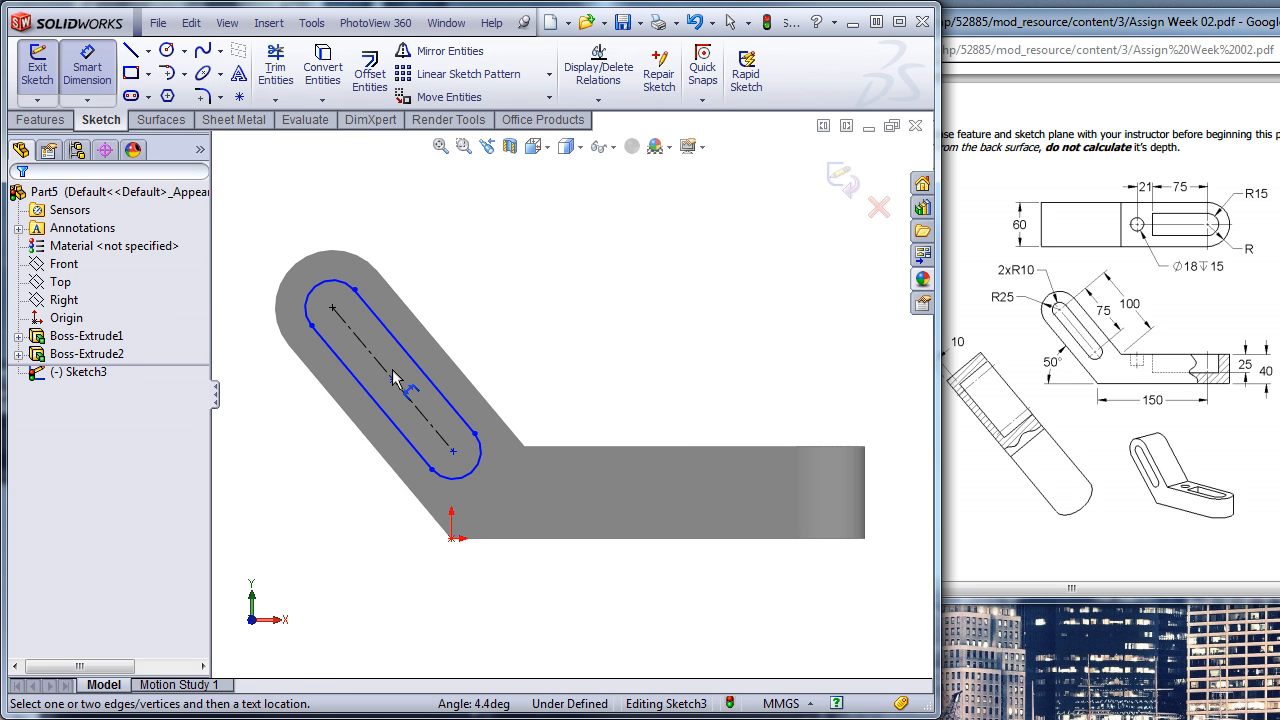
click(423, 367)
click(476, 318)
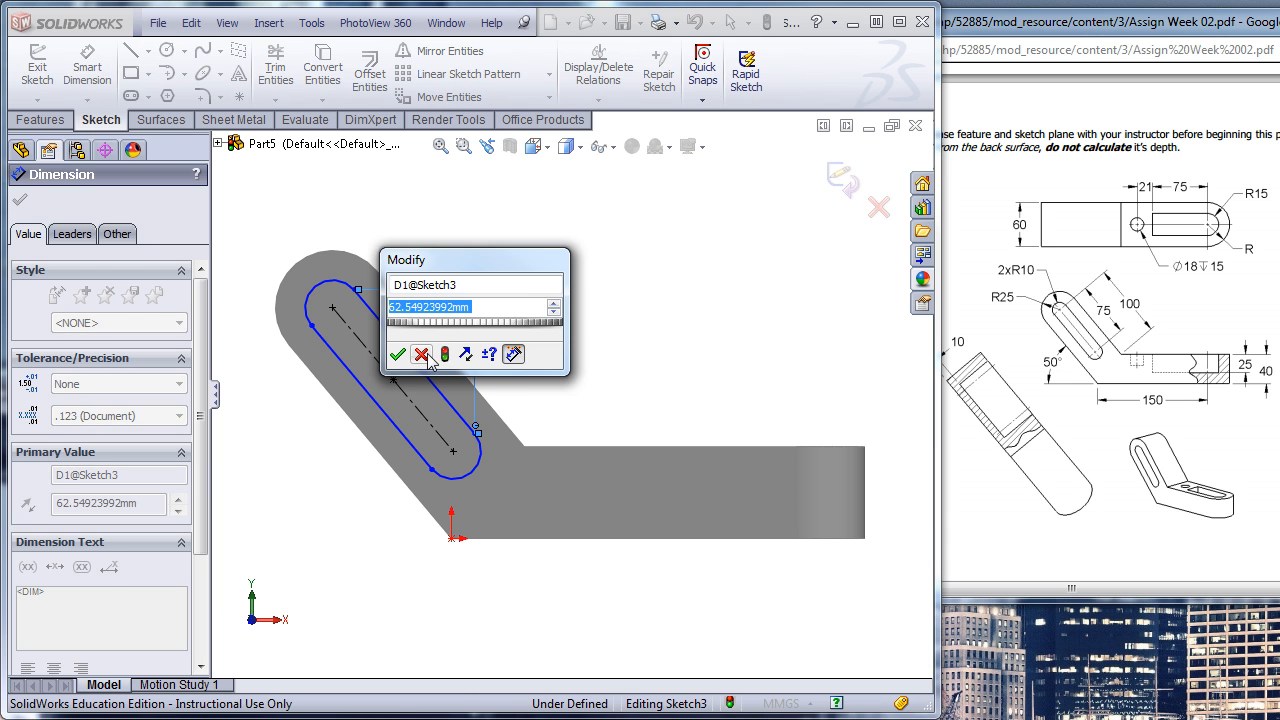
click(421, 354)
key(Delete)
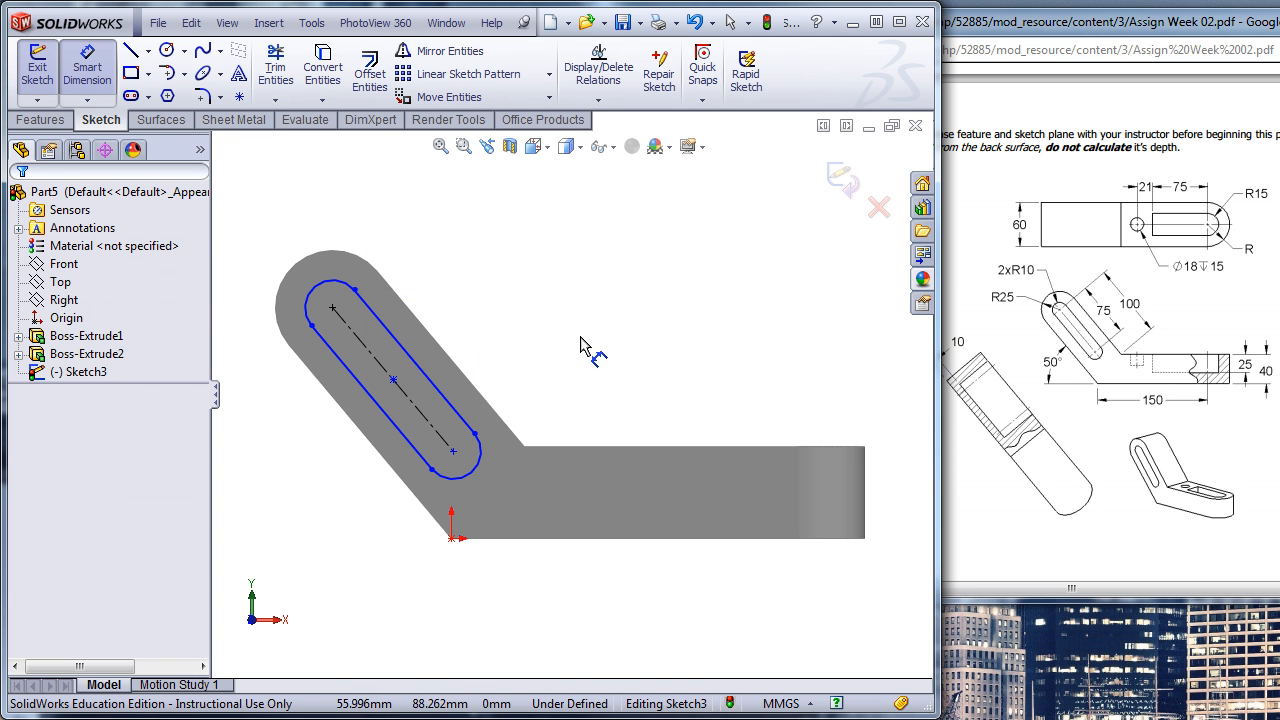
- Dimension the slot's straight side at 75 mm and its upper end arc at 10 mm radius
click(427, 372)
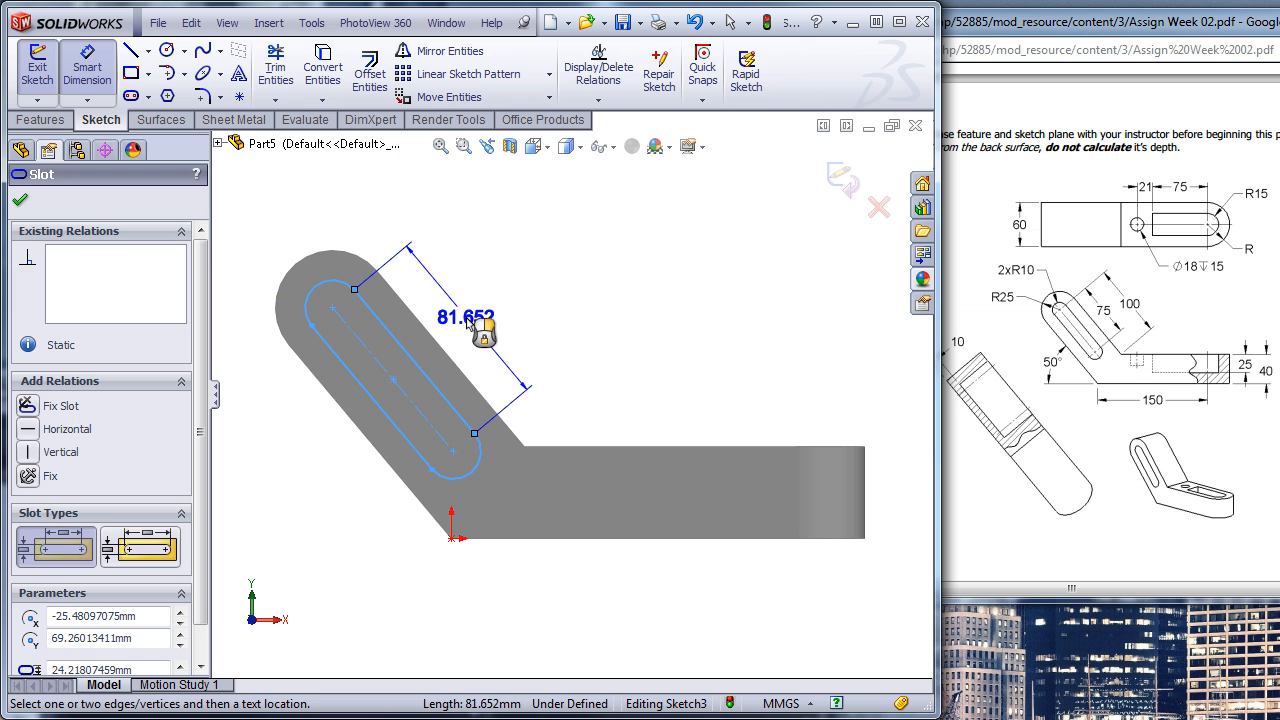
click(467, 318)
key(Return)
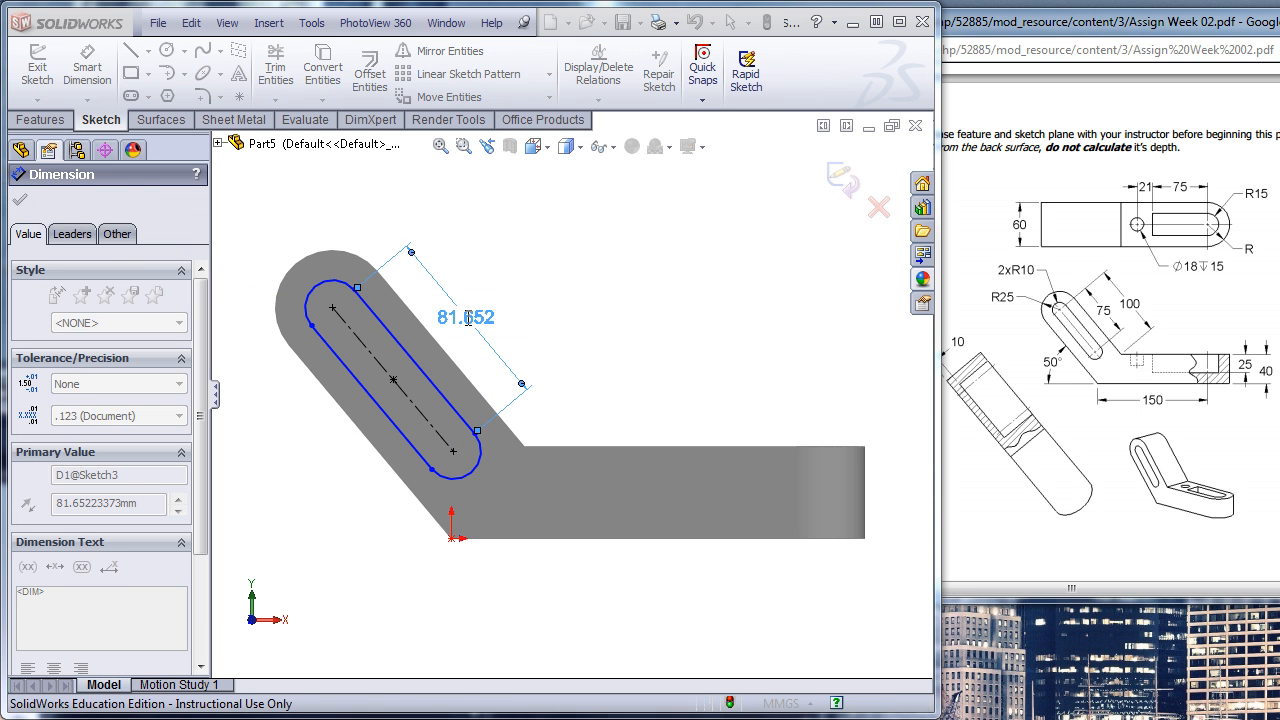
click(345, 289)
click(272, 205)
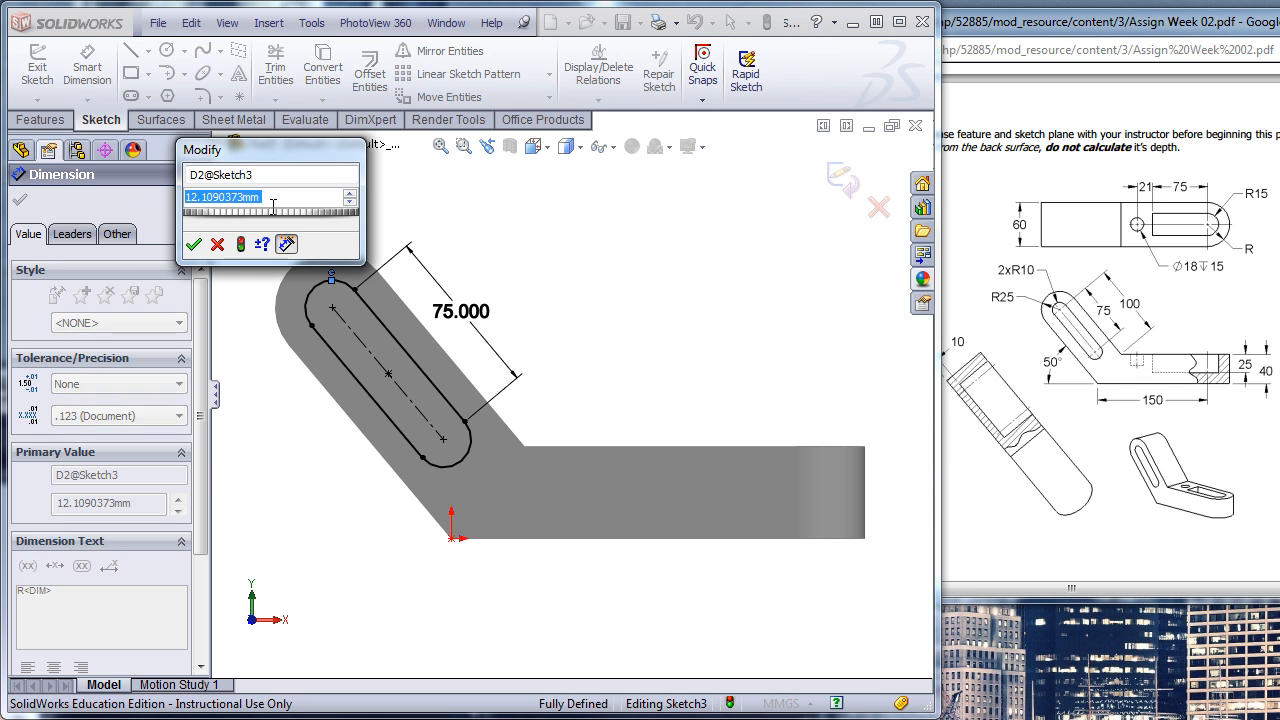
text(10)
key(Return)
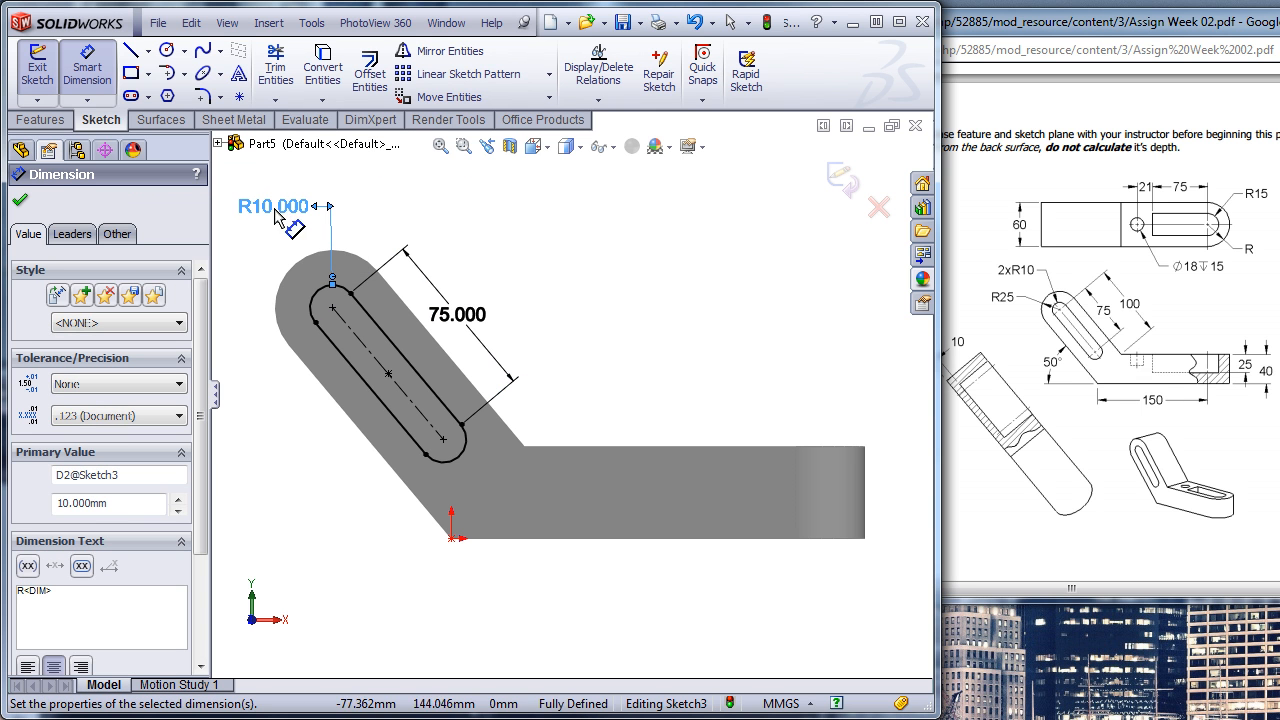
- Start an extruded cut of the slot profile using the Offset From Surface end condition with a 10 mm offset
mouse_move(329, 529)
middle_down()
mouse_move(274, 503)
mouse_move(362, 553)
middle_up()
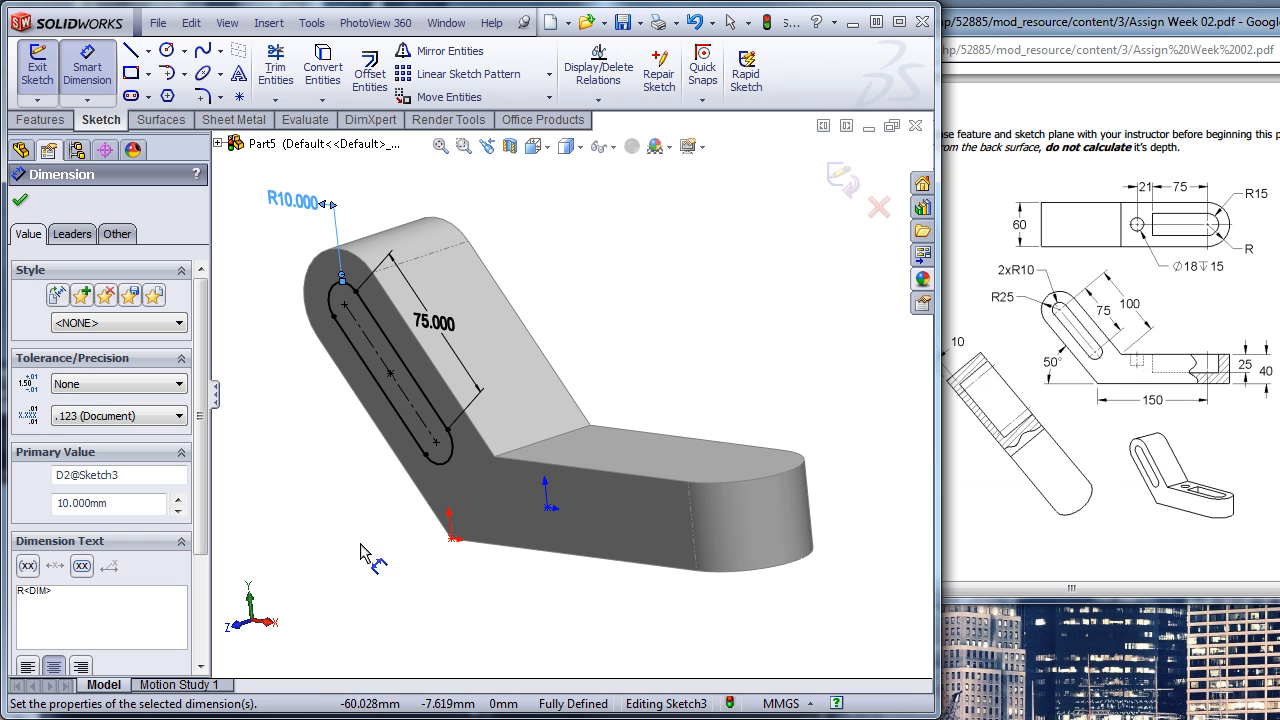
drag(1010, 42, 1045, 46)
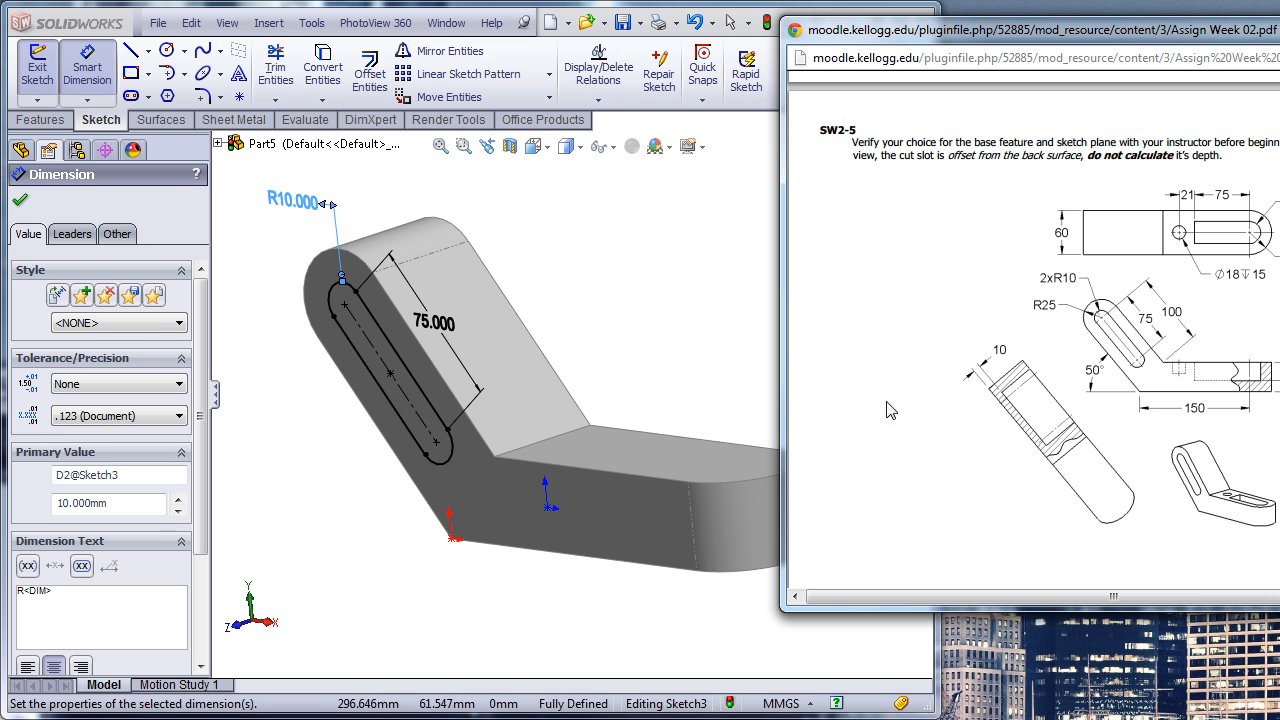
click(603, 270)
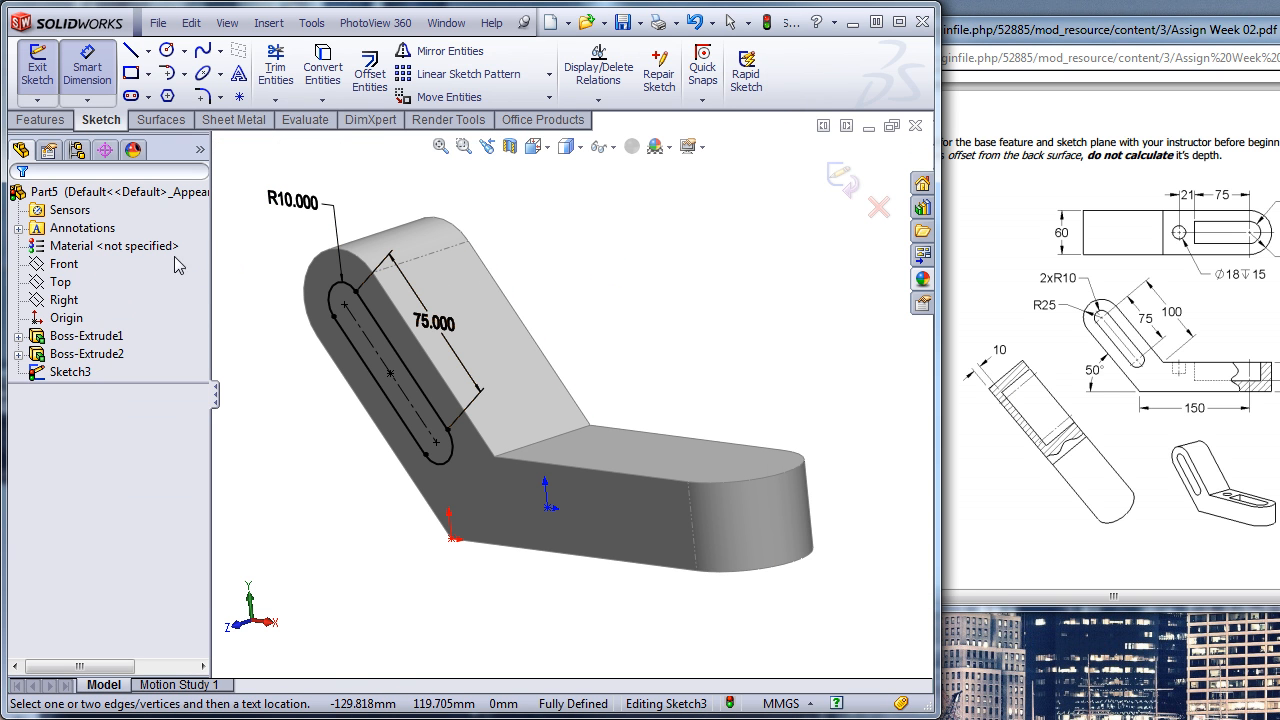
click(40, 120)
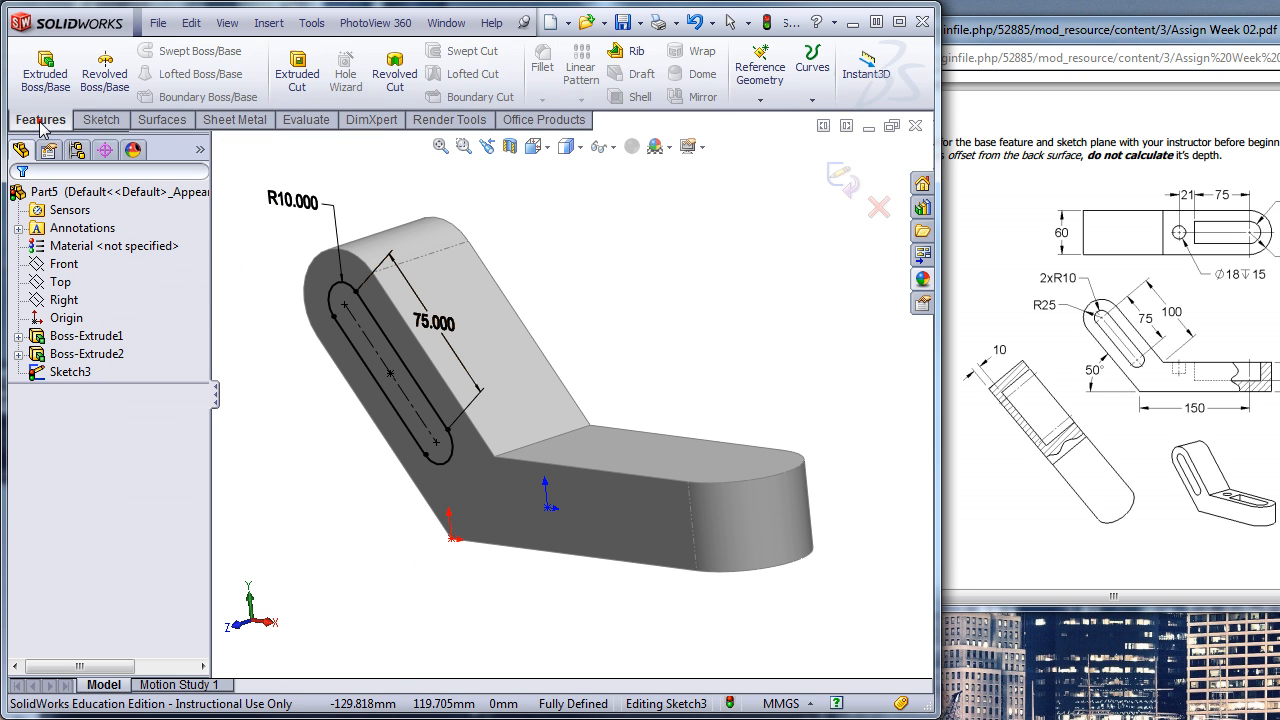
click(297, 75)
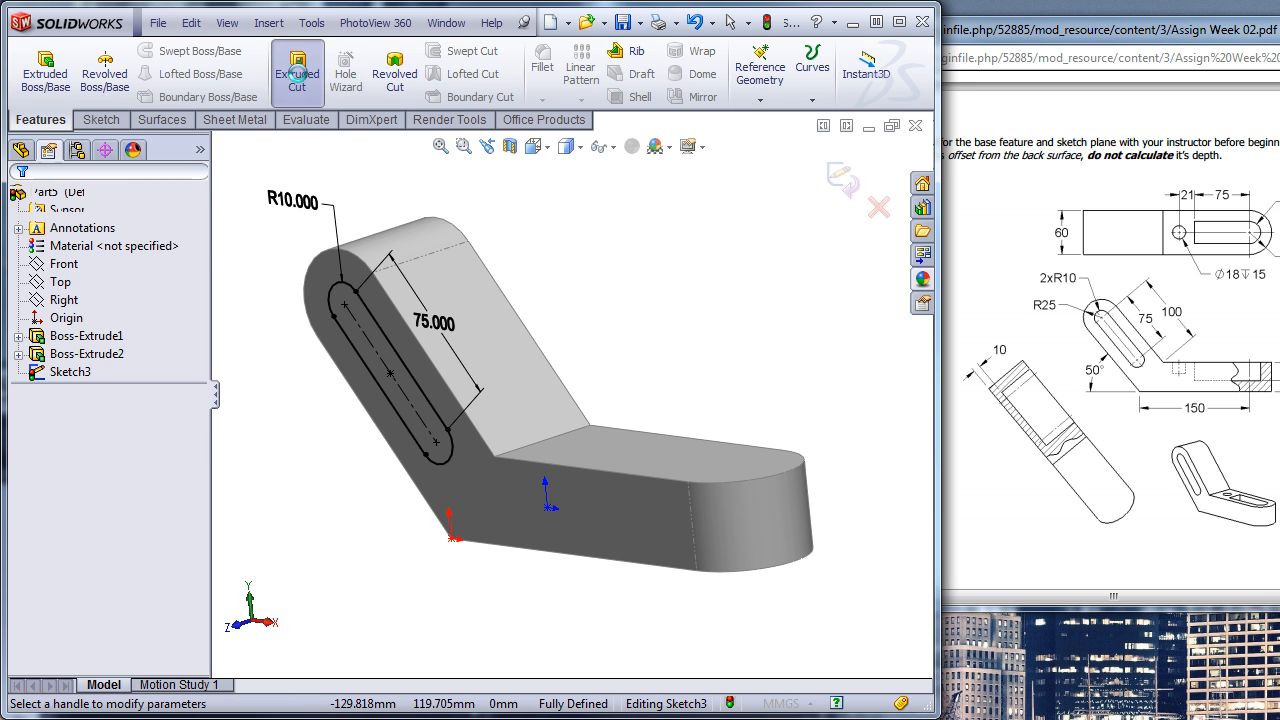
click(67, 315)
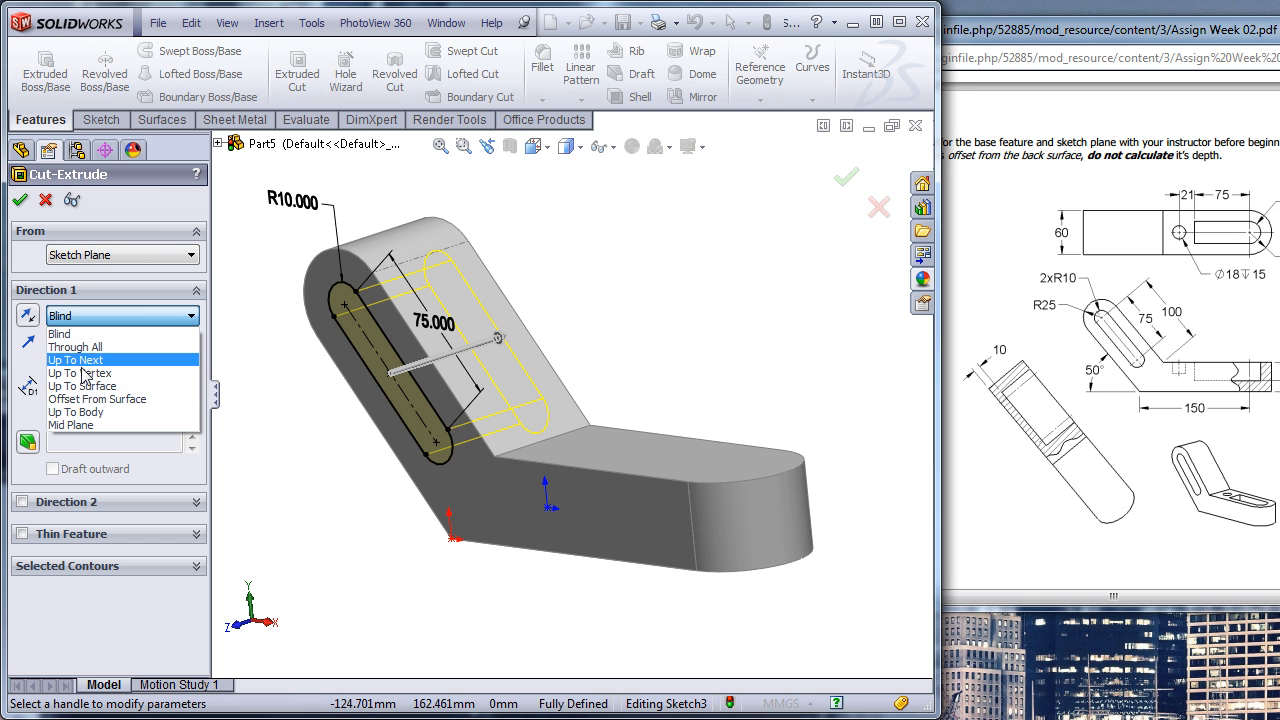
click(80, 399)
double_click(104, 418)
text(10)
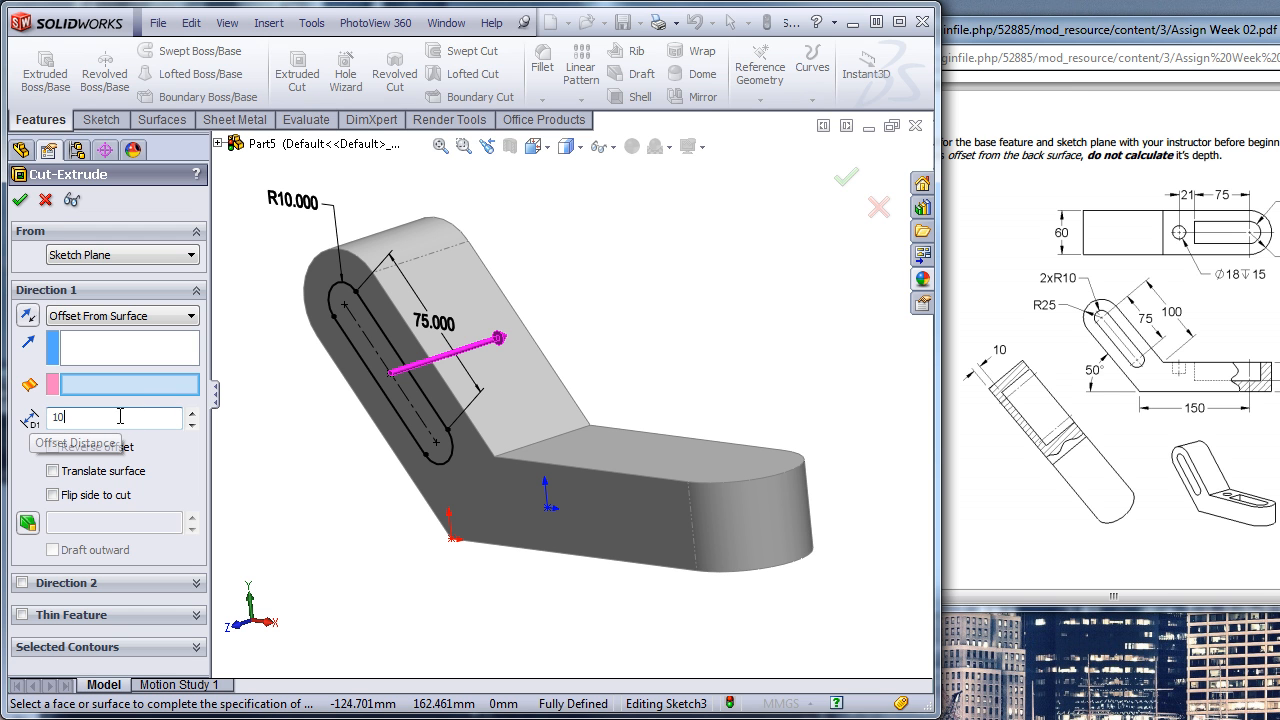
- Use the bracket's opposite side face as the offset reference surface and complete the slot cut
middle_drag(286, 394, 184, 405)
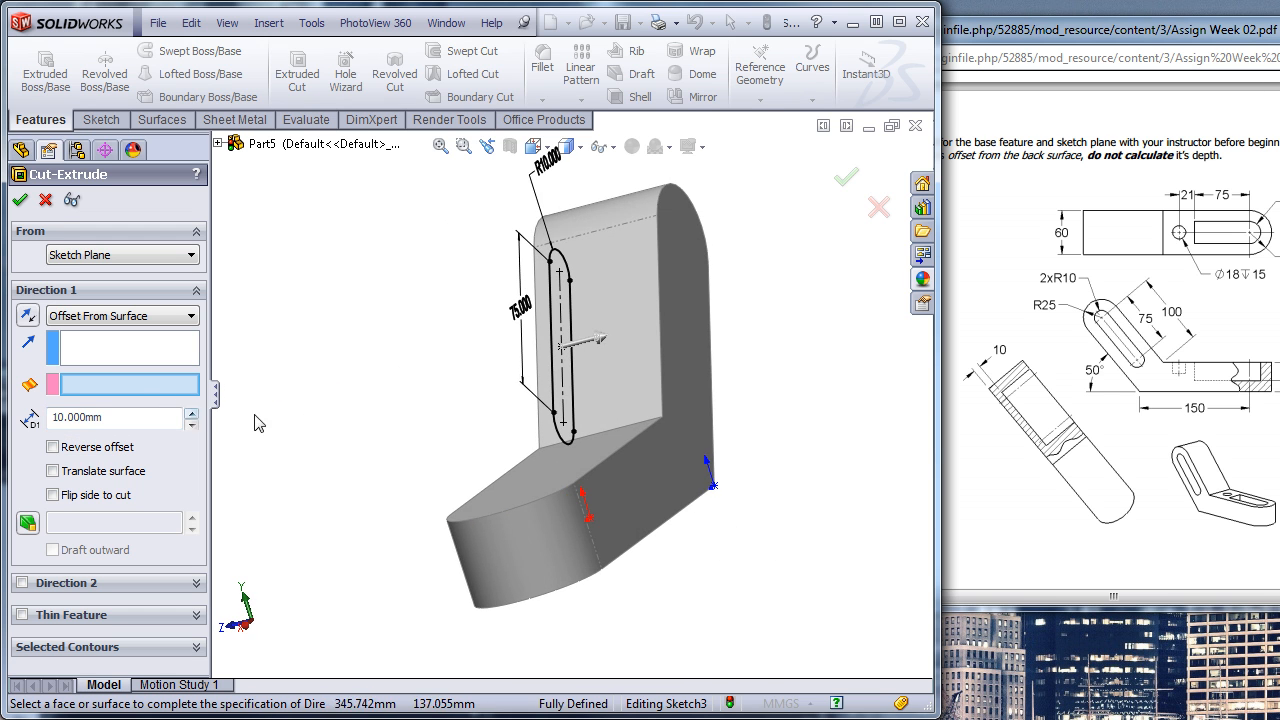
click(685, 381)
mouse_move(450, 370)
middle_down()
mouse_move(434, 351)
mouse_move(471, 356)
middle_up()
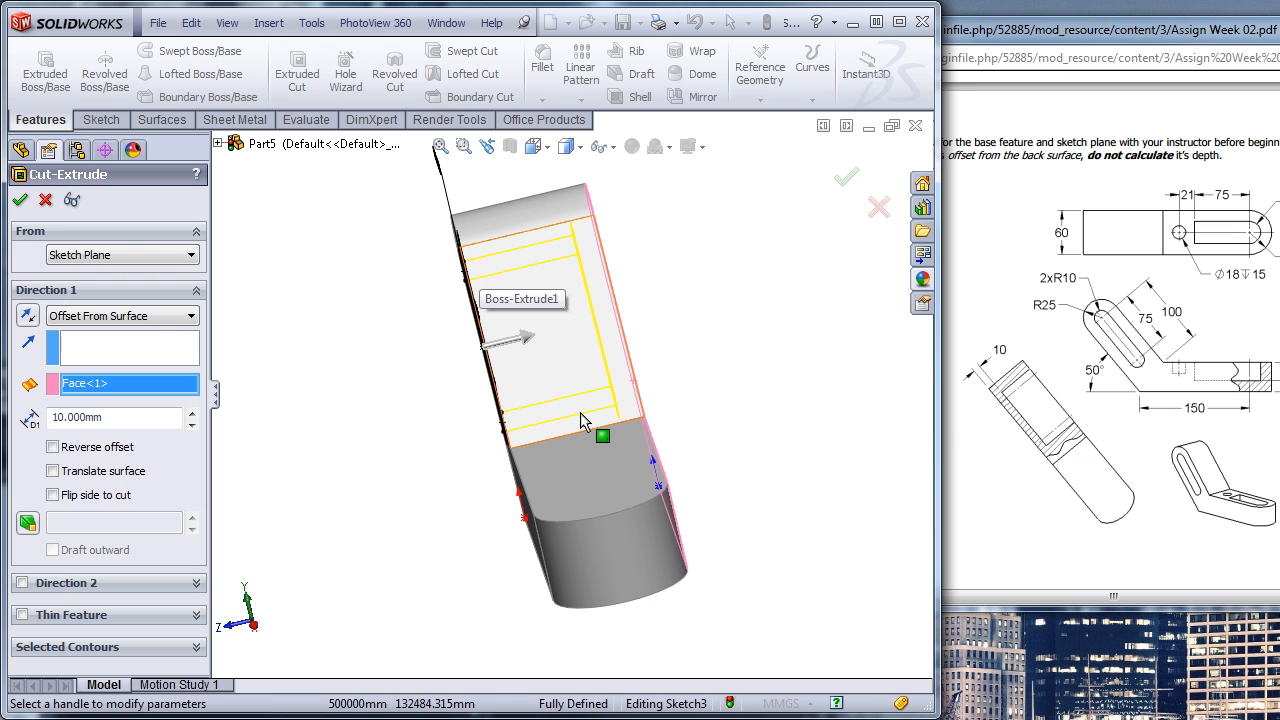
click(846, 178)
middle_drag(403, 438, 472, 442)
key(Escape)
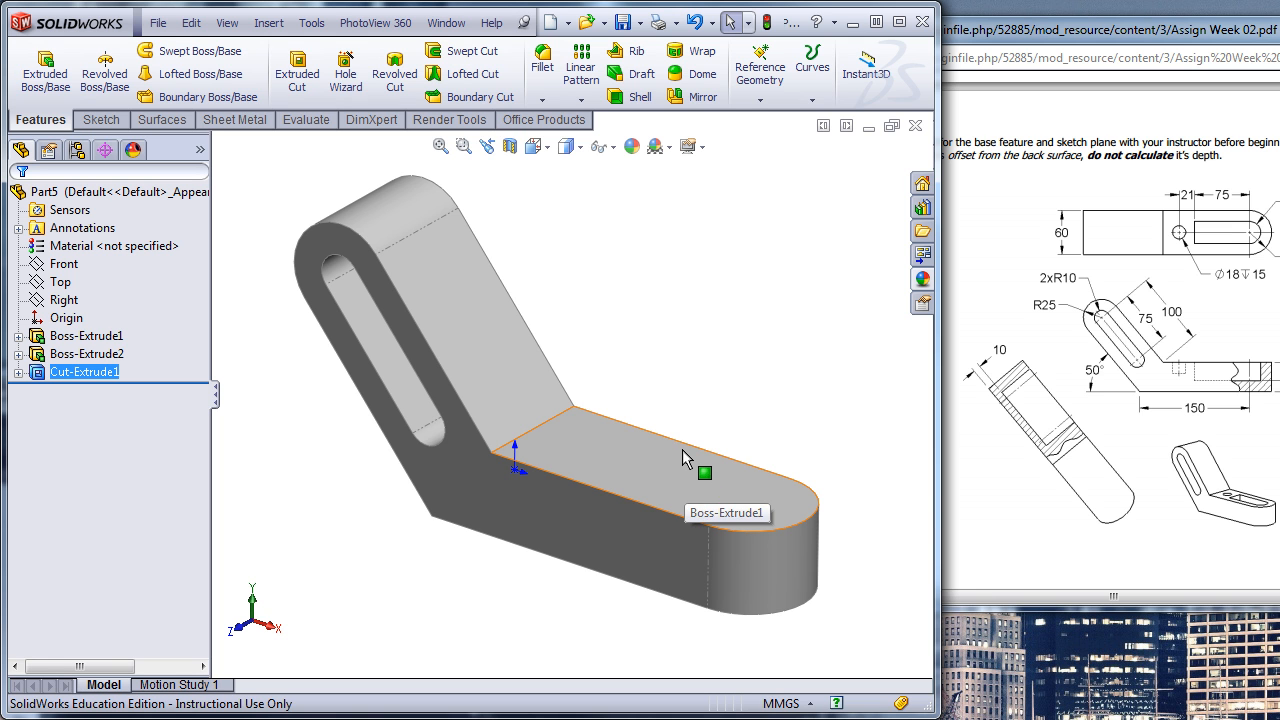
- Close the bracket part and create a new part from the Metric Part 2012 template
click(916, 127)
click(877, 548)
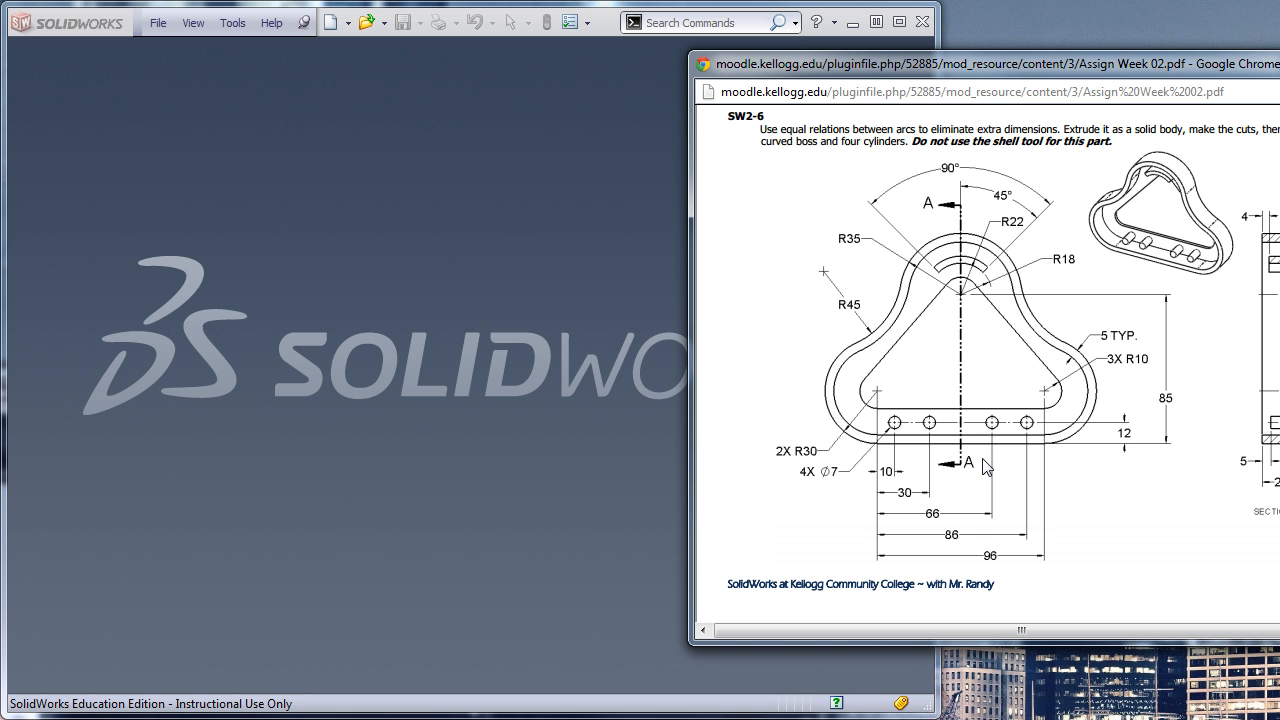
drag(996, 66, 1143, 59)
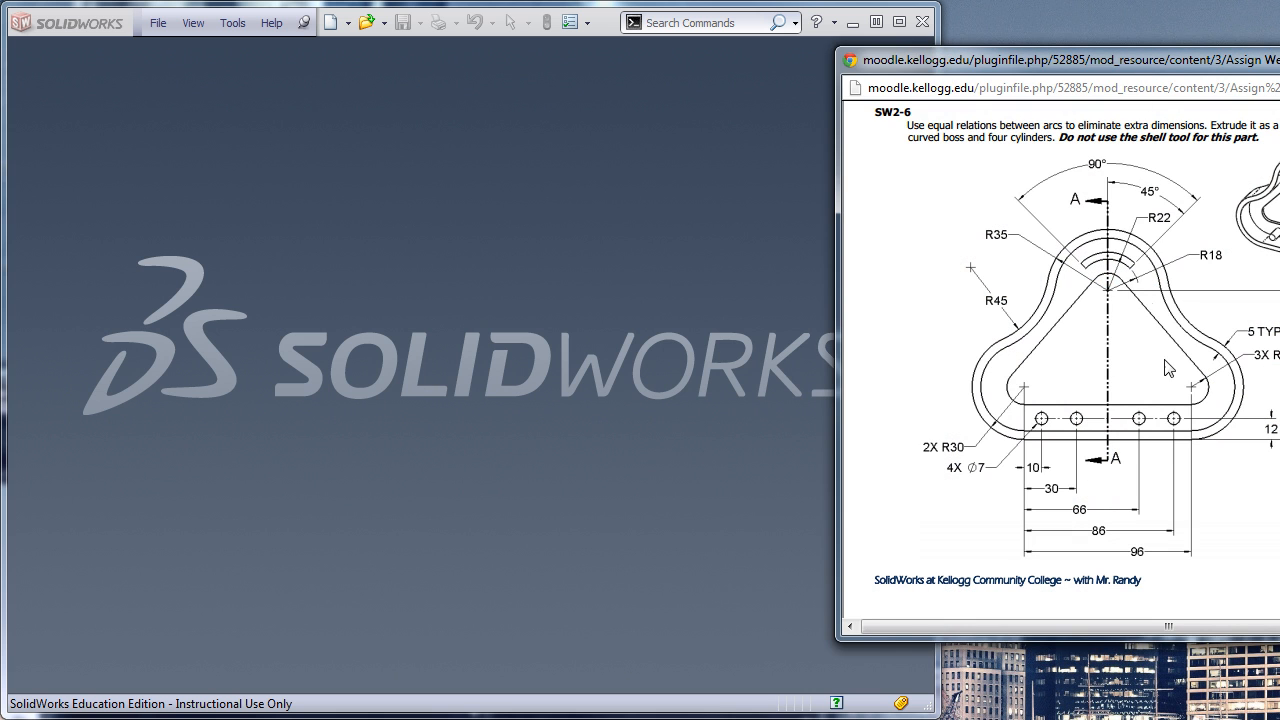
click(671, 297)
click(333, 24)
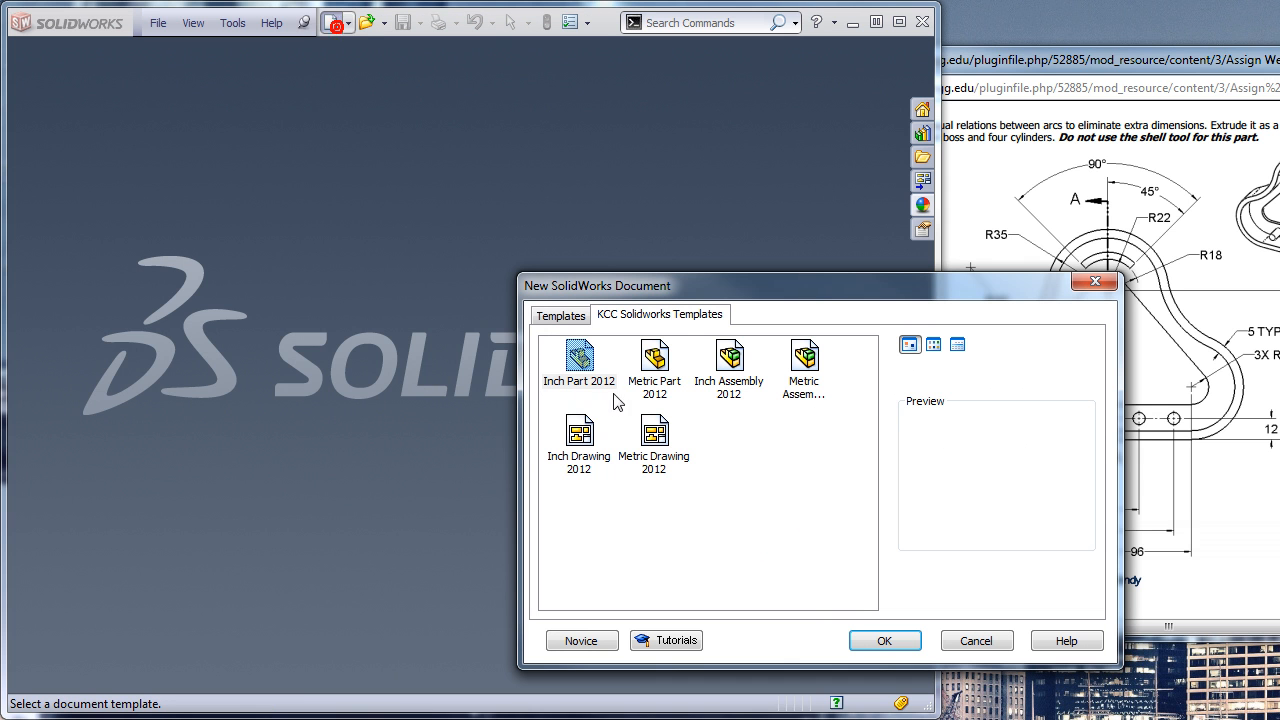
double_click(656, 360)
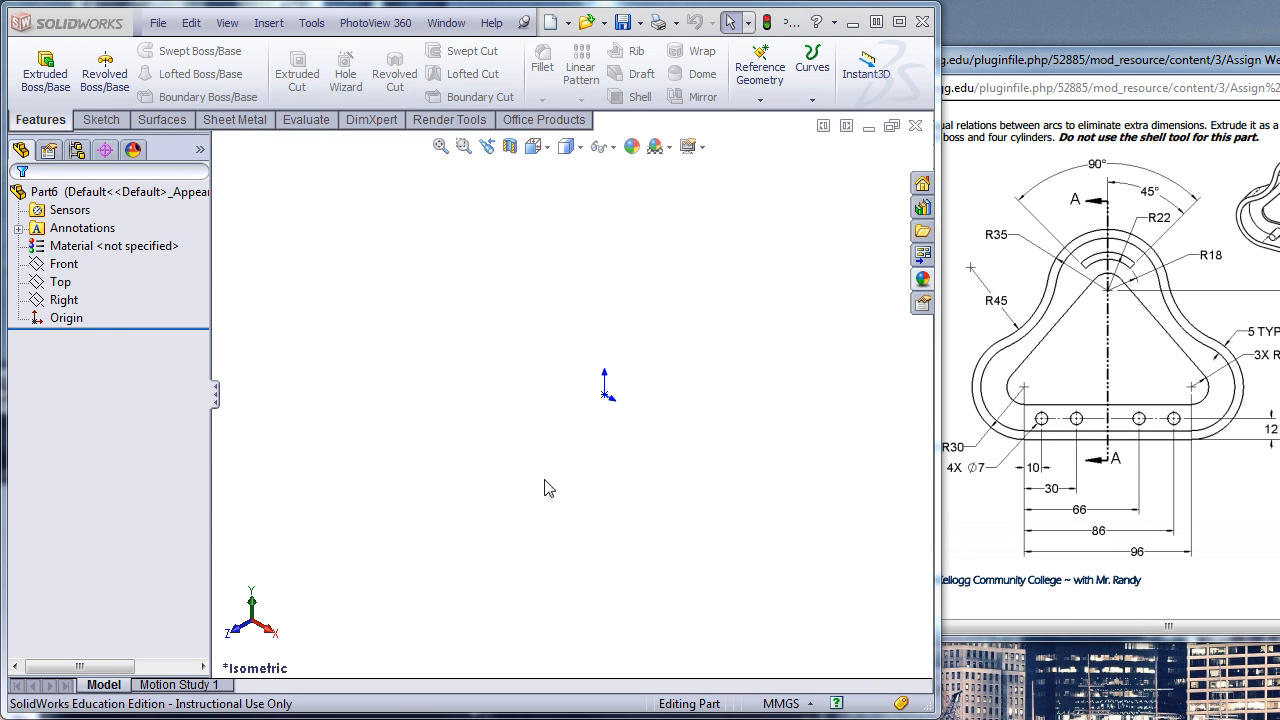
- Sketch two level circles on the Front plane, one on each side above the origin, the left one about 51 mm in diameter
click(63, 264)
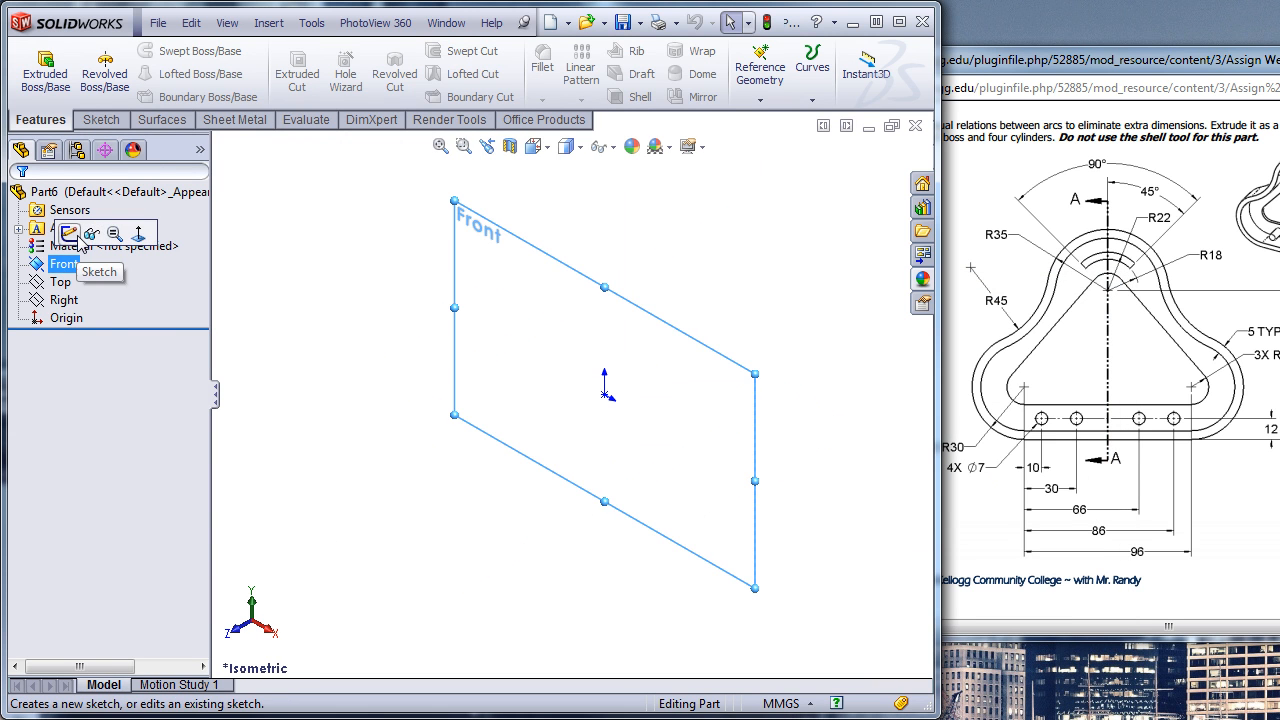
click(72, 232)
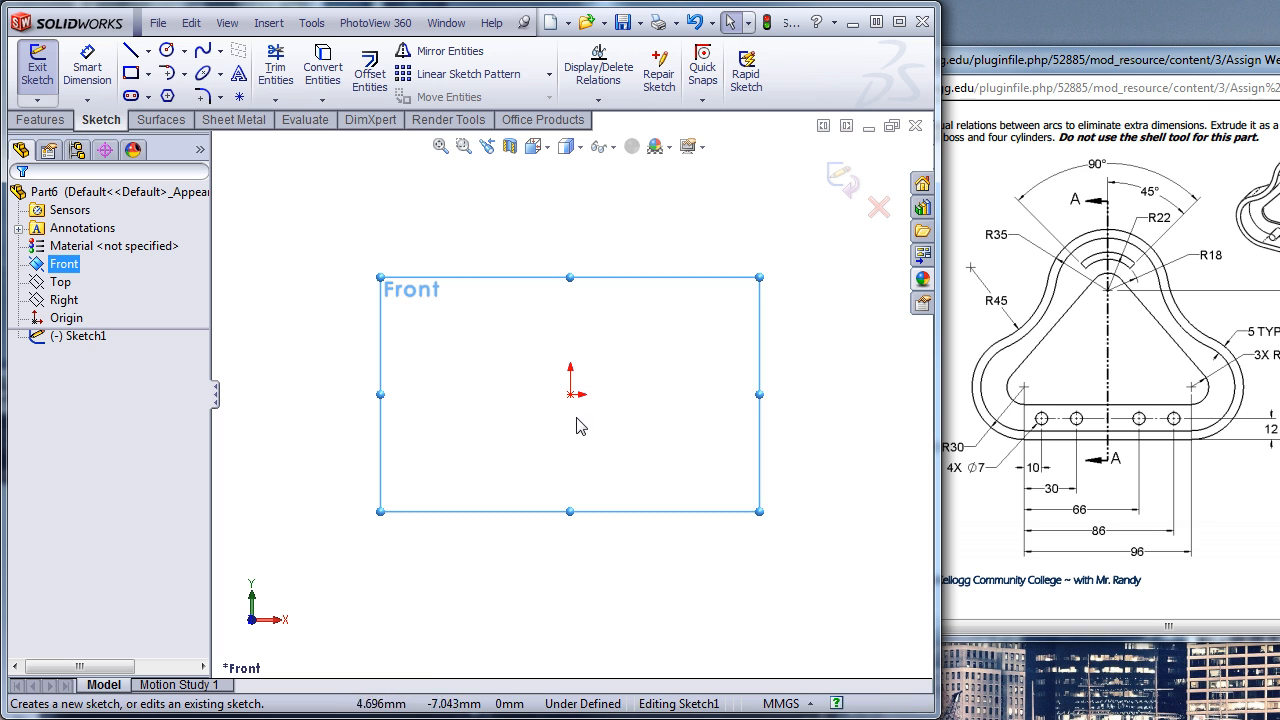
scroll(611, 366, up, 3)
scroll(594, 346, down, 3)
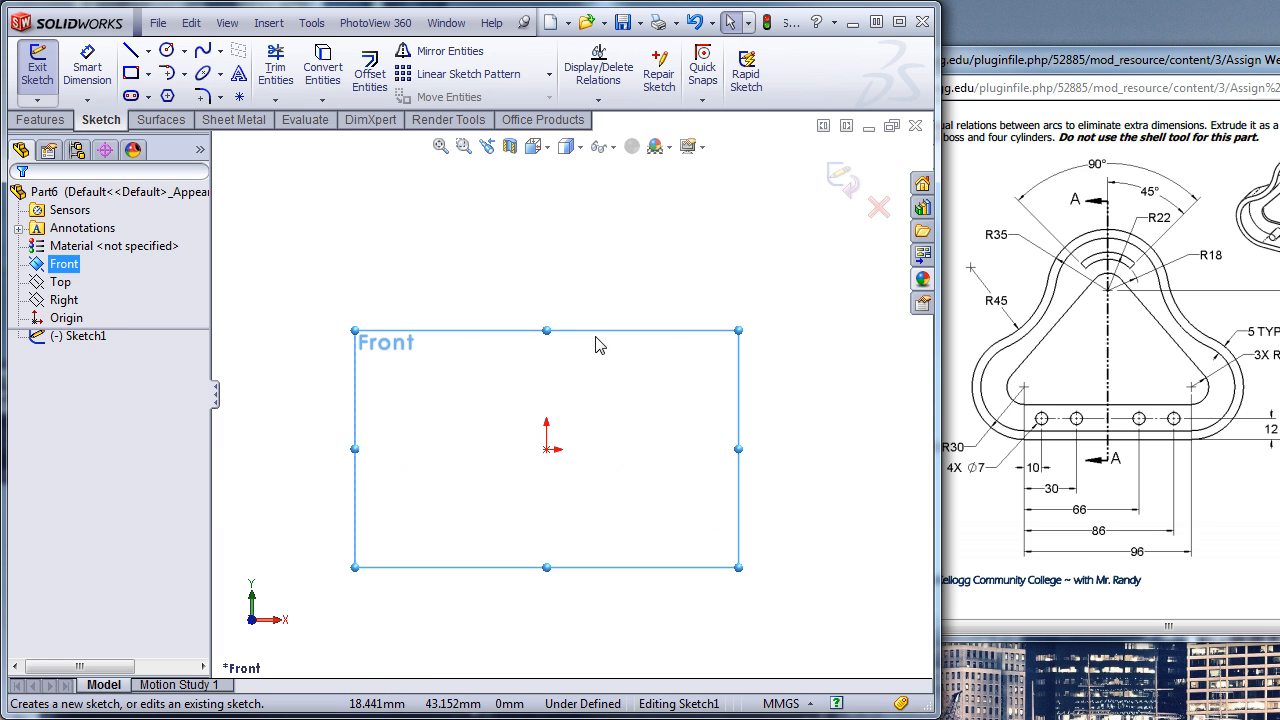
click(167, 52)
click(416, 388)
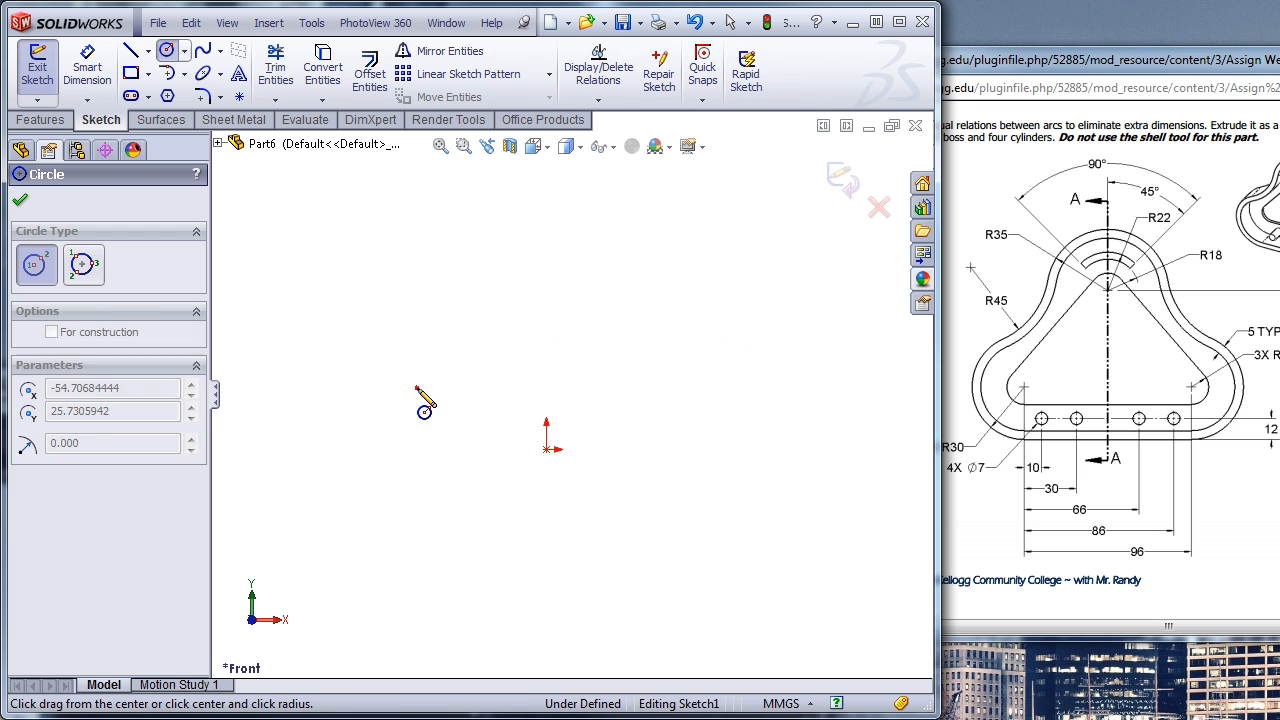
click(459, 434)
click(701, 387)
click(715, 453)
- Add two level circles above the lower pair, the left one about 36 mm in radius, and a fifth circle centrally above them
click(722, 238)
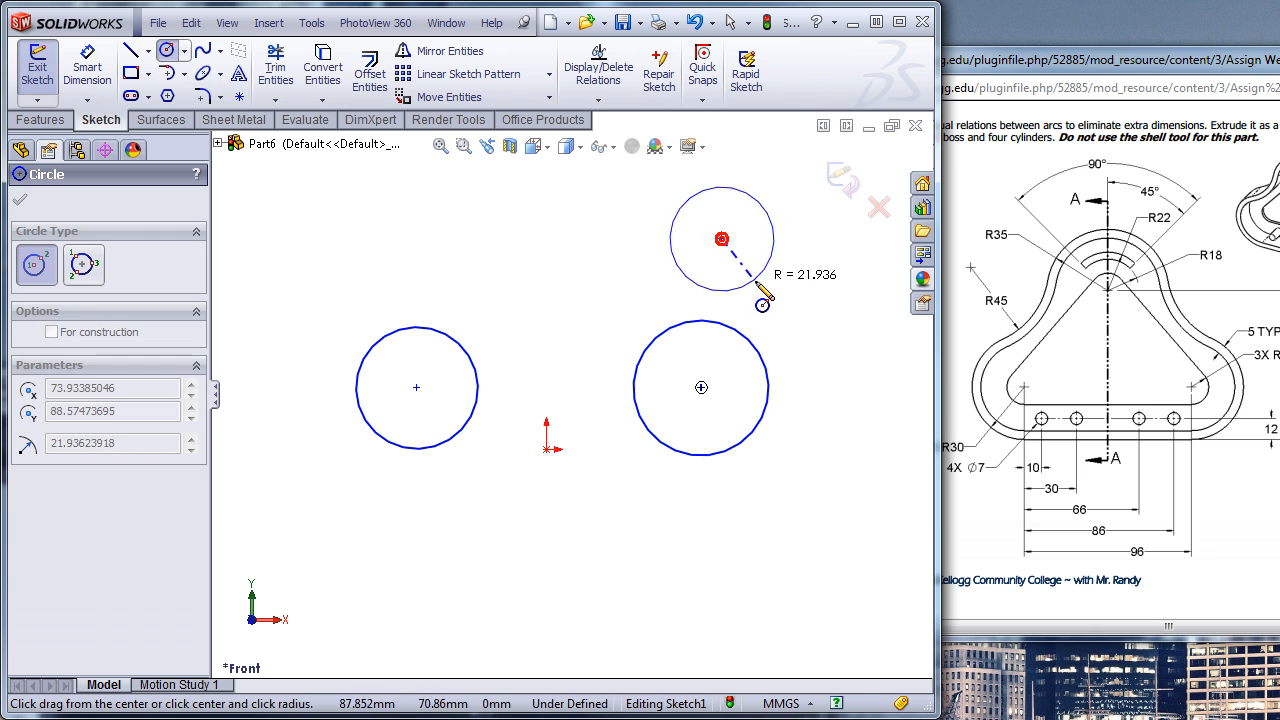
click(752, 312)
click(394, 238)
click(350, 312)
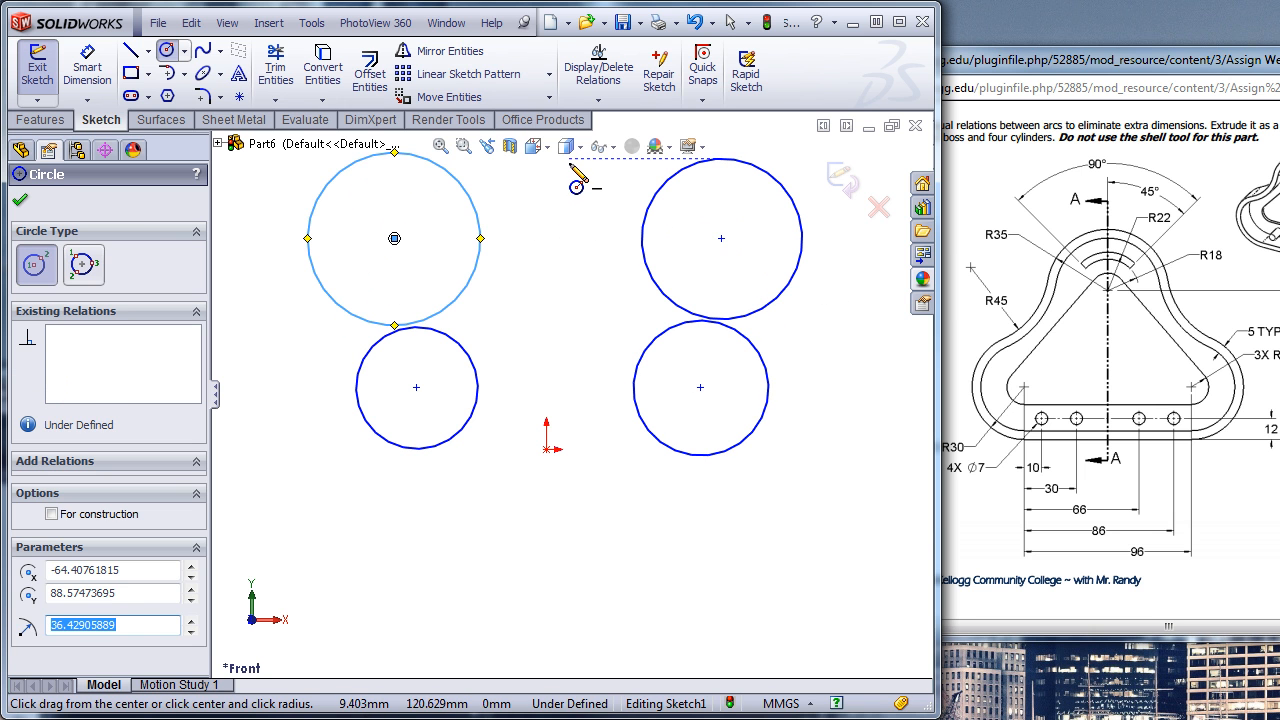
click(568, 160)
click(569, 252)
scroll(569, 365, up, 3)
scroll(570, 360, down, 3)
key(Escape)
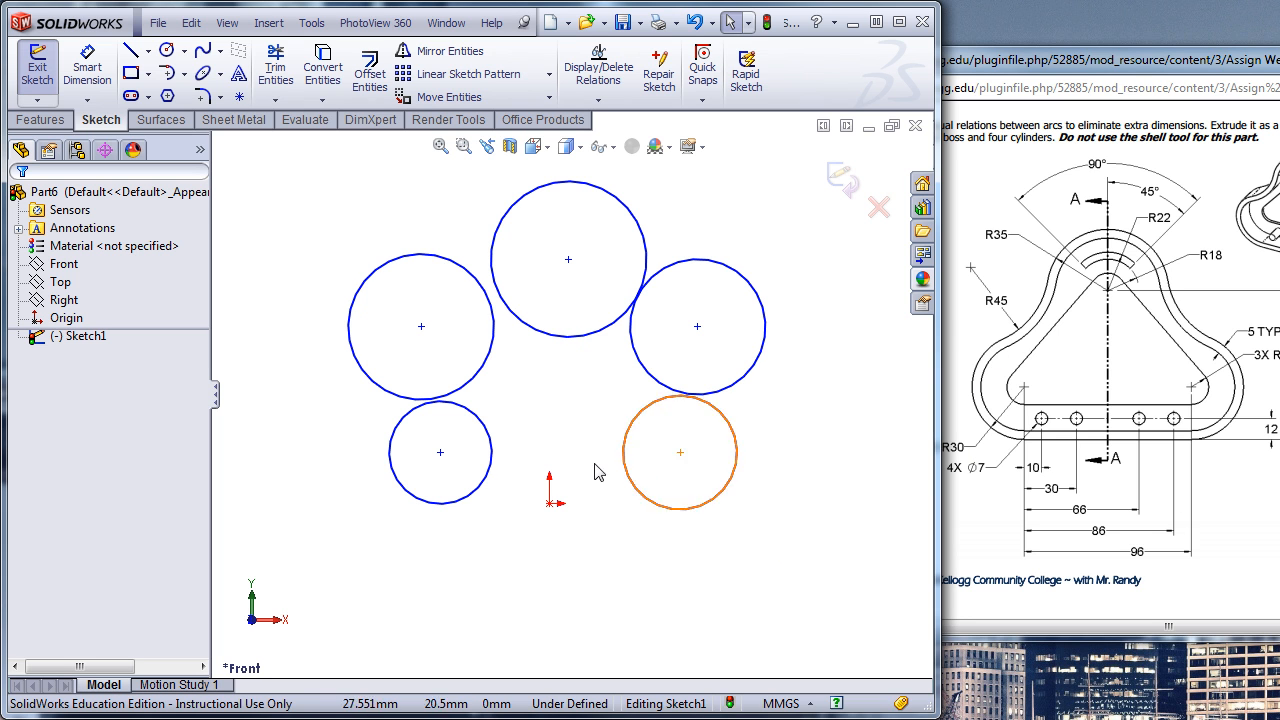
- Dimension the lower-left circle's diameter at 60 mm and display that dimension as a radius
click(88, 78)
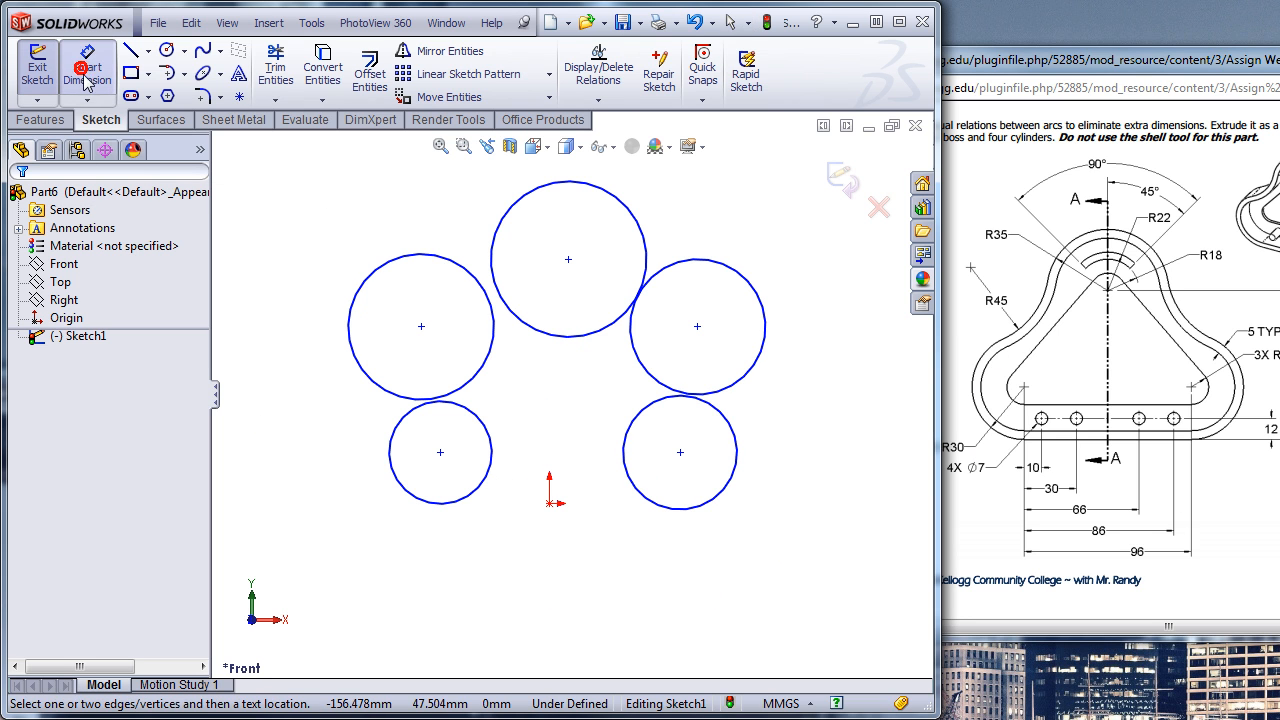
click(407, 492)
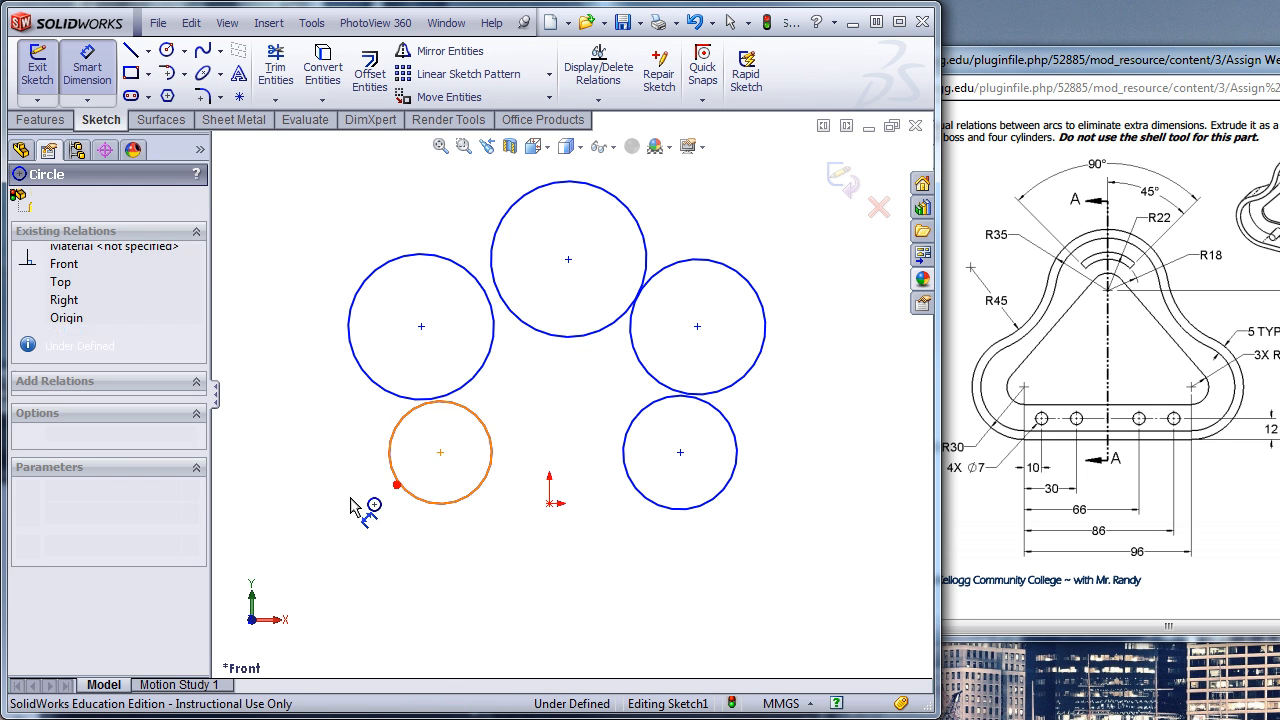
click(313, 520)
text(60)
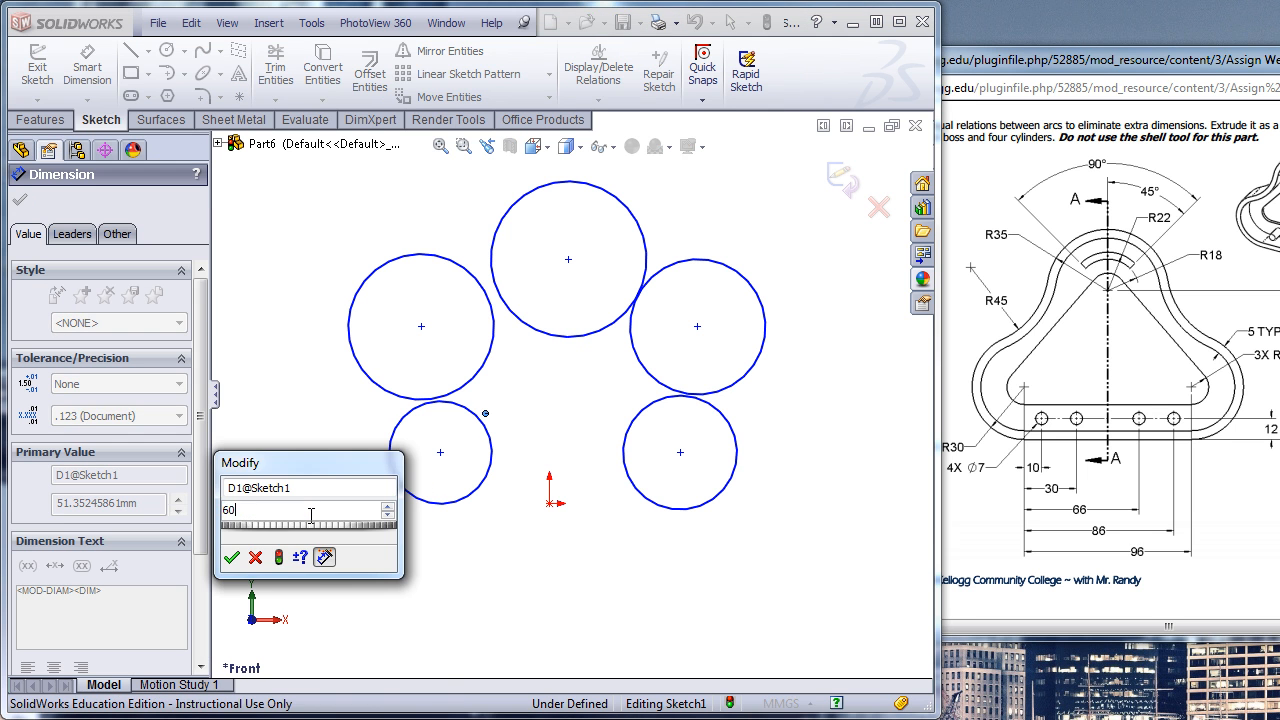
key(Return)
click(71, 236)
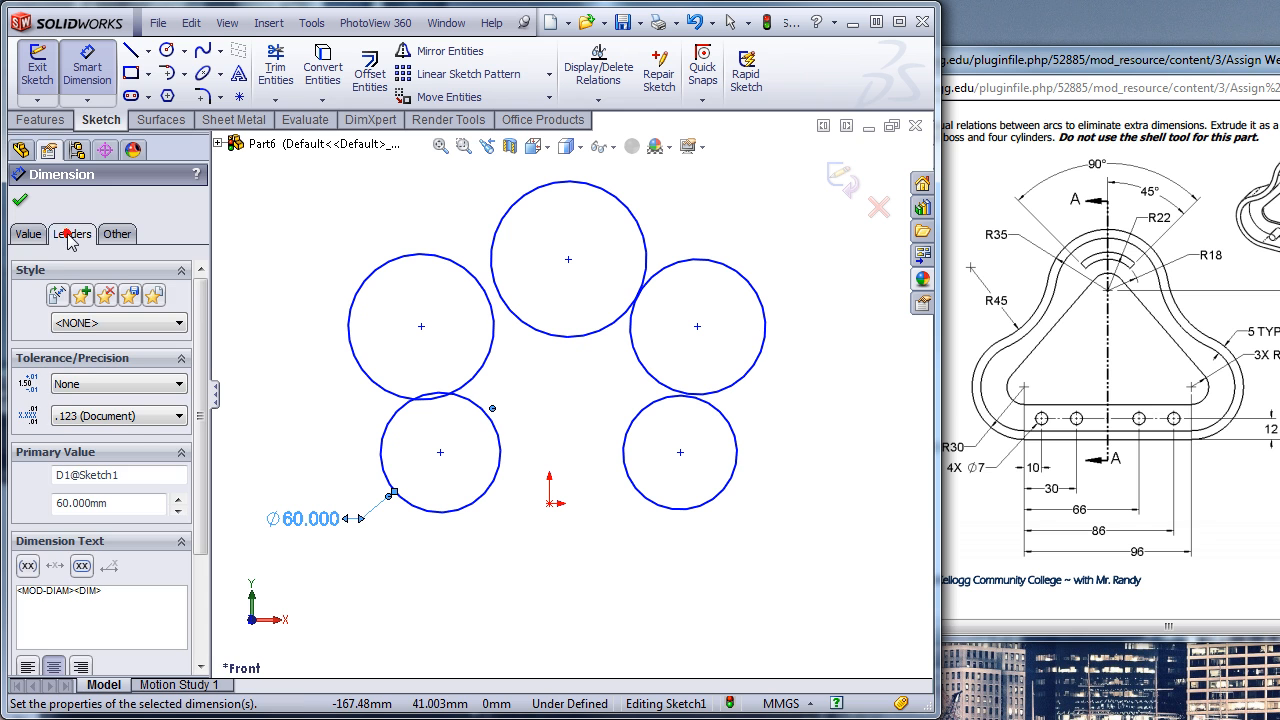
click(62, 358)
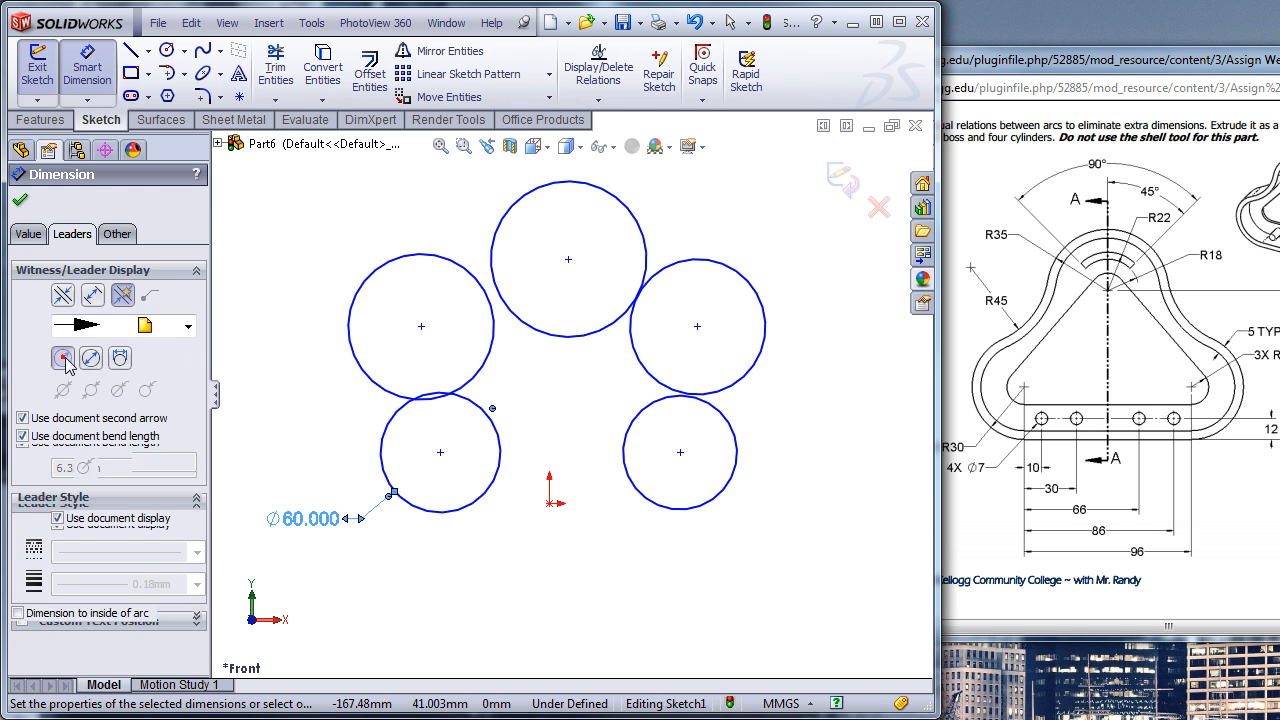
click(232, 358)
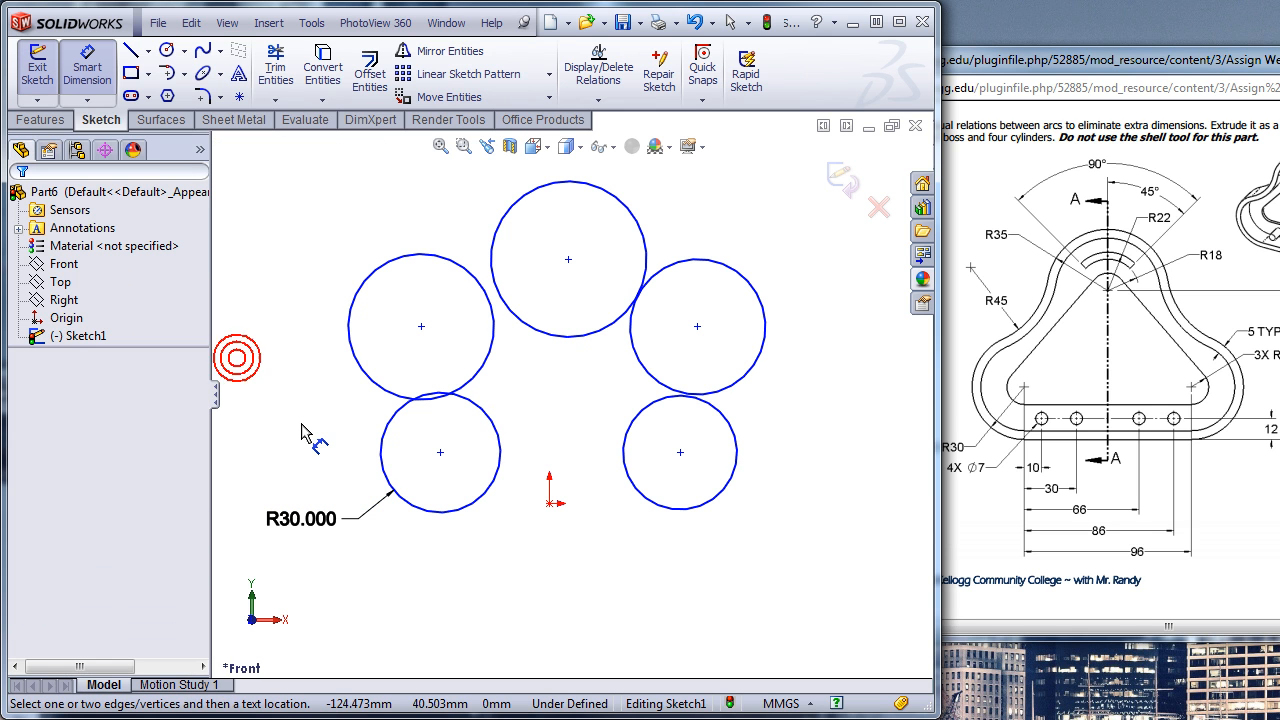
- Dimension the upper-left circle's diameter at 90 mm and display that dimension as a radius
click(367, 274)
click(289, 229)
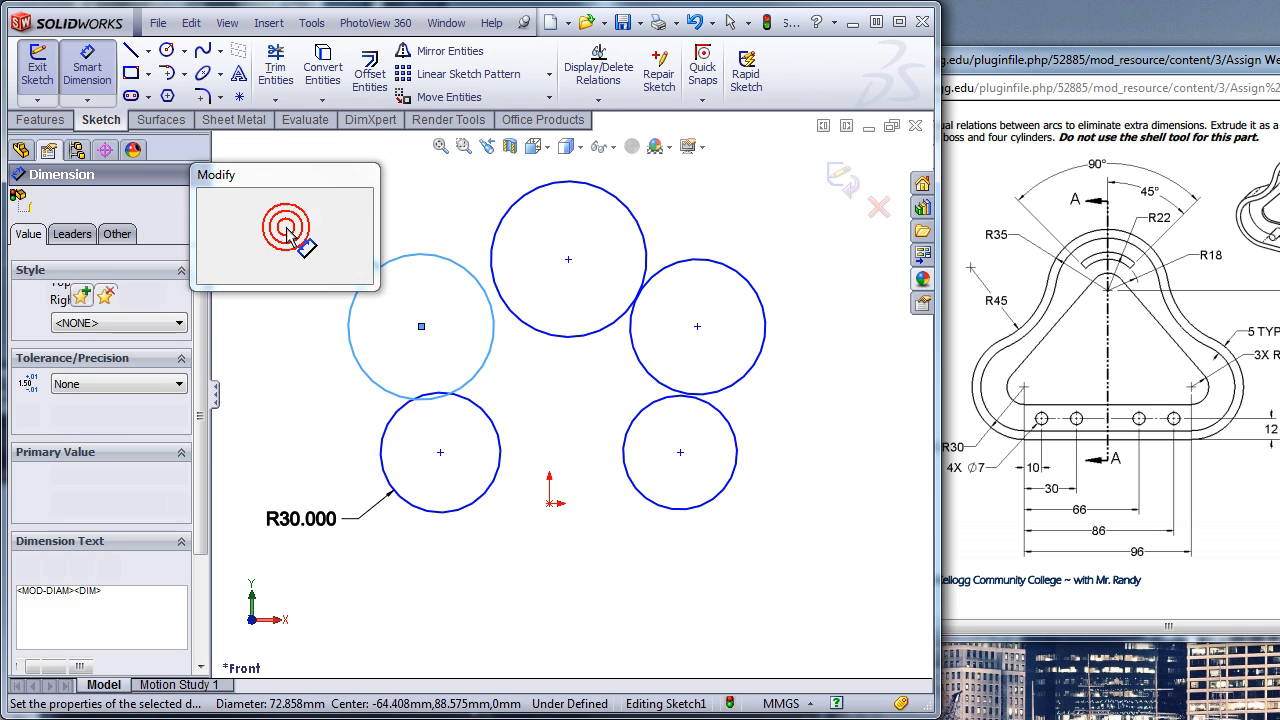
text(90)
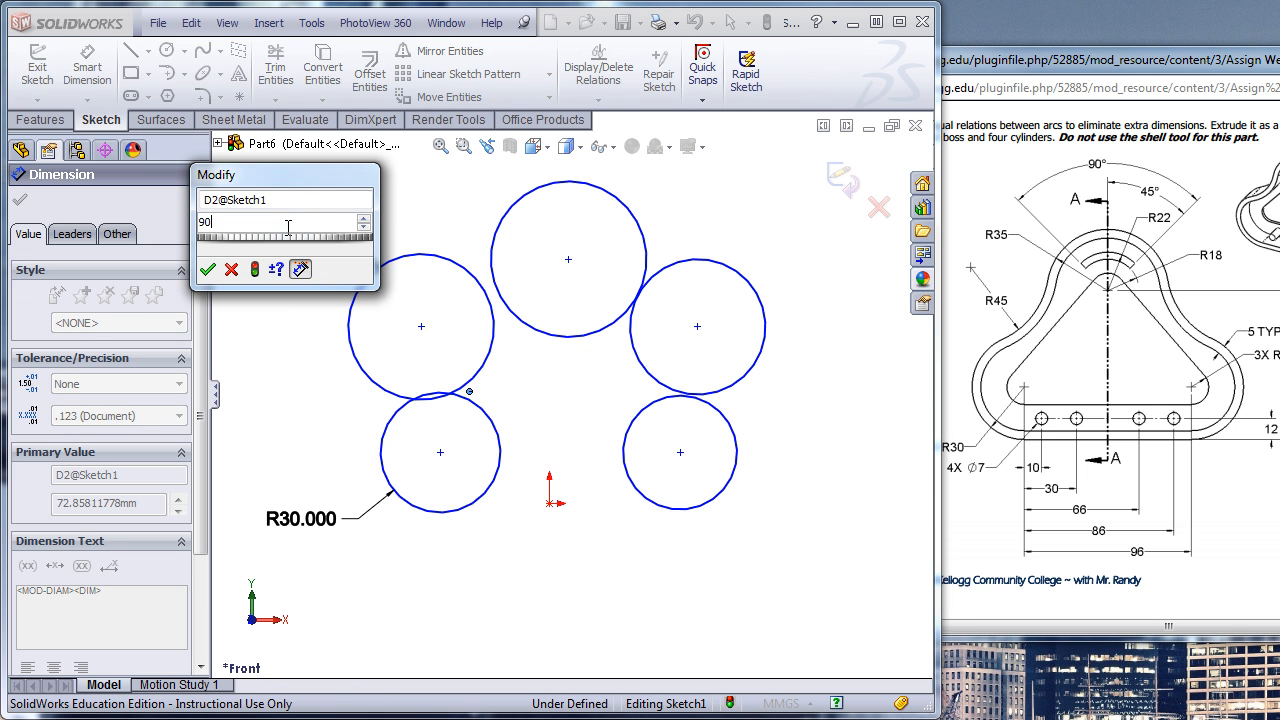
key(Return)
click(80, 236)
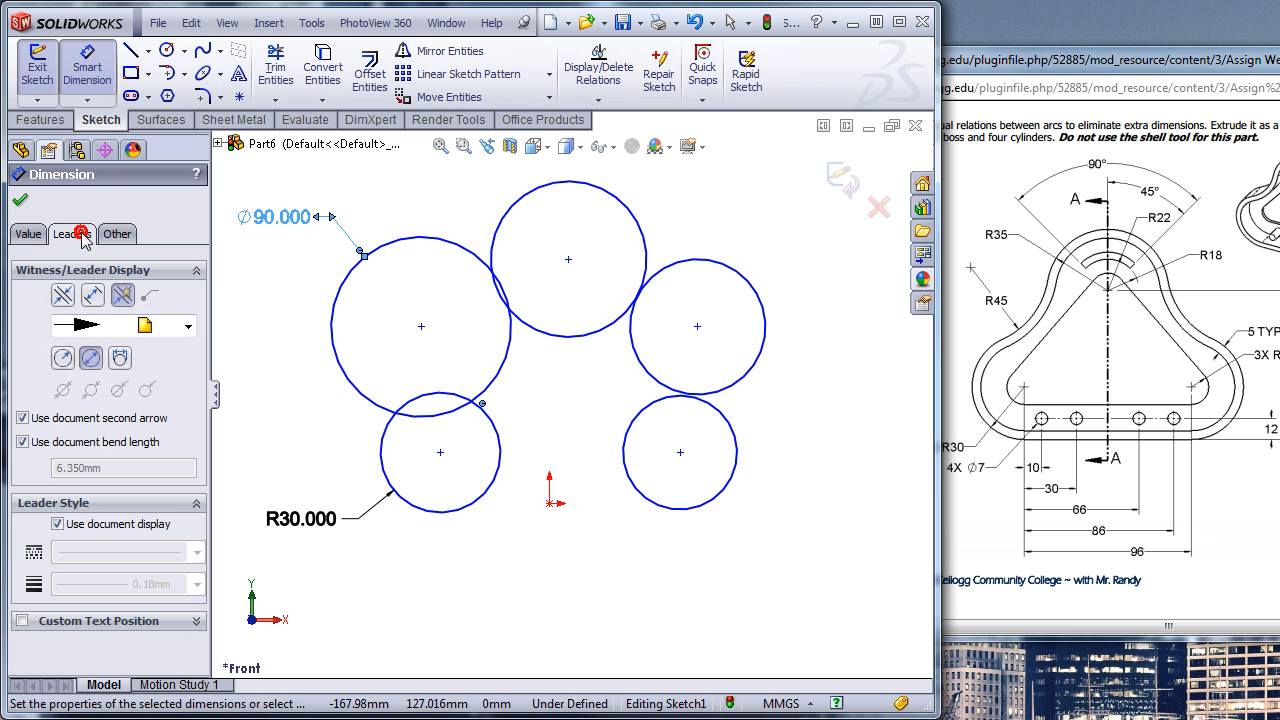
click(63, 359)
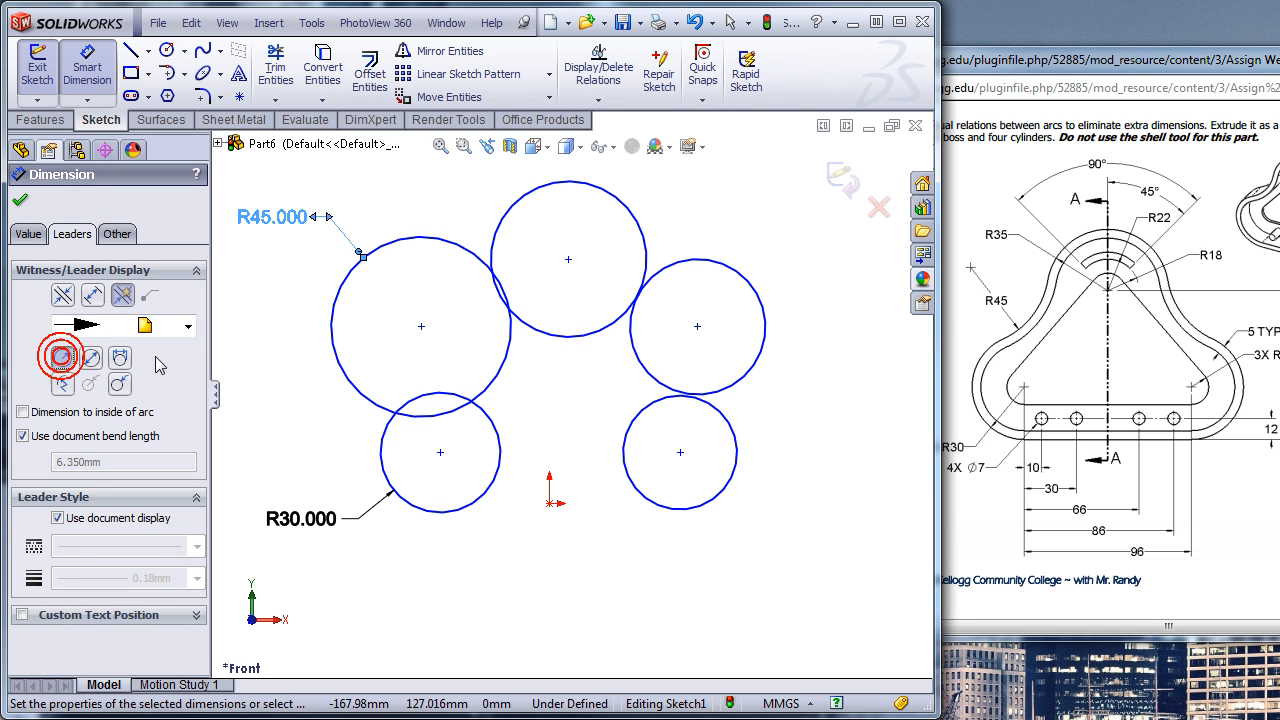
- Dimension the top centre circle's diameter at 70 mm and display that dimension as a radius
click(507, 207)
click(453, 172)
text(70)
click(370, 209)
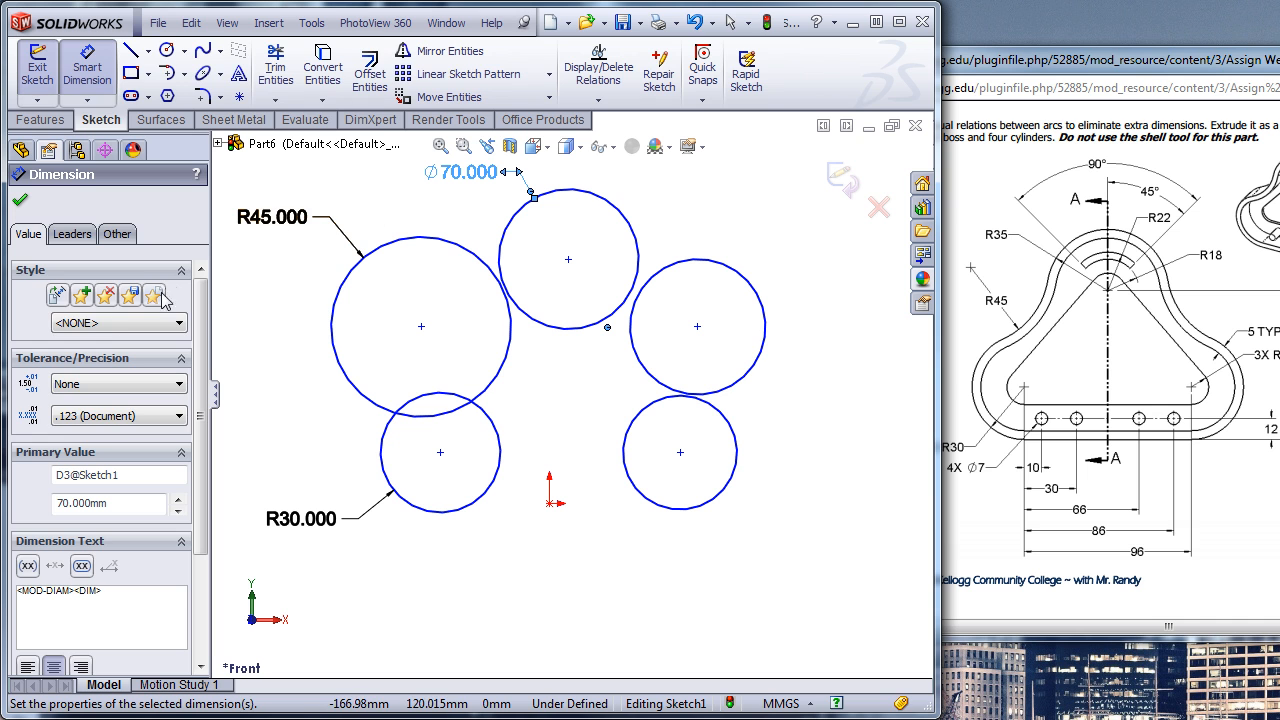
click(67, 233)
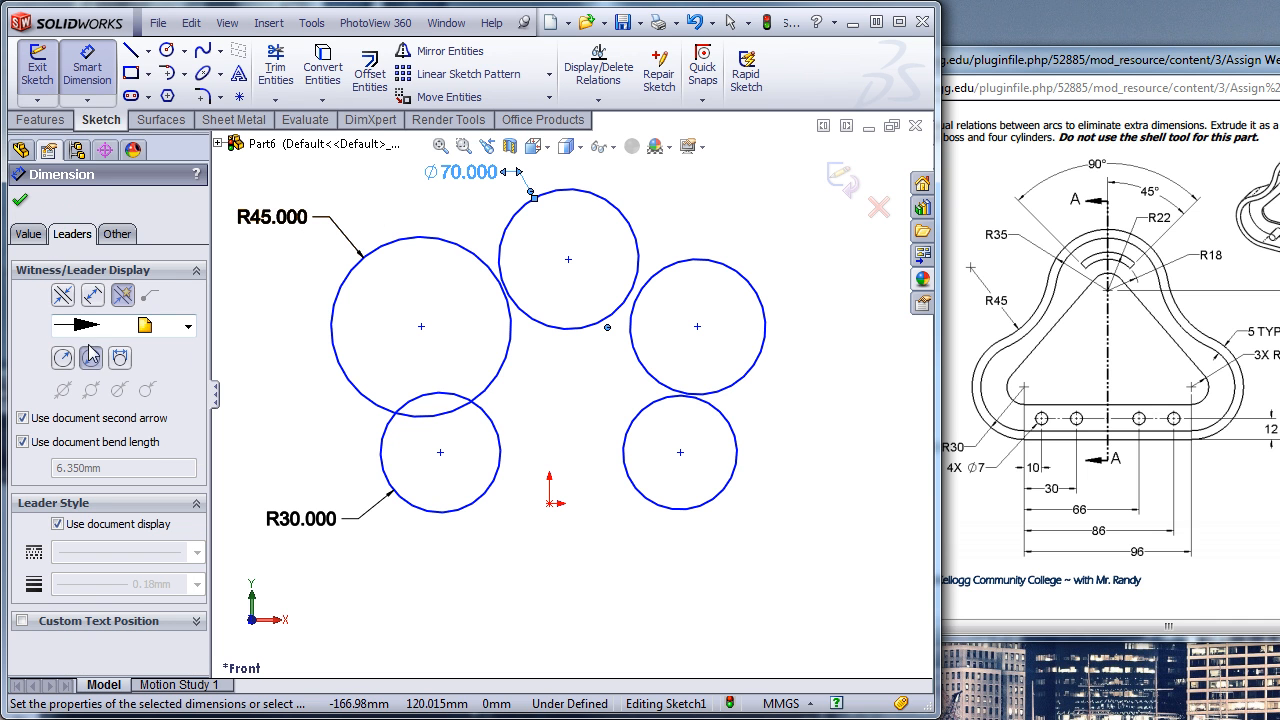
click(66, 358)
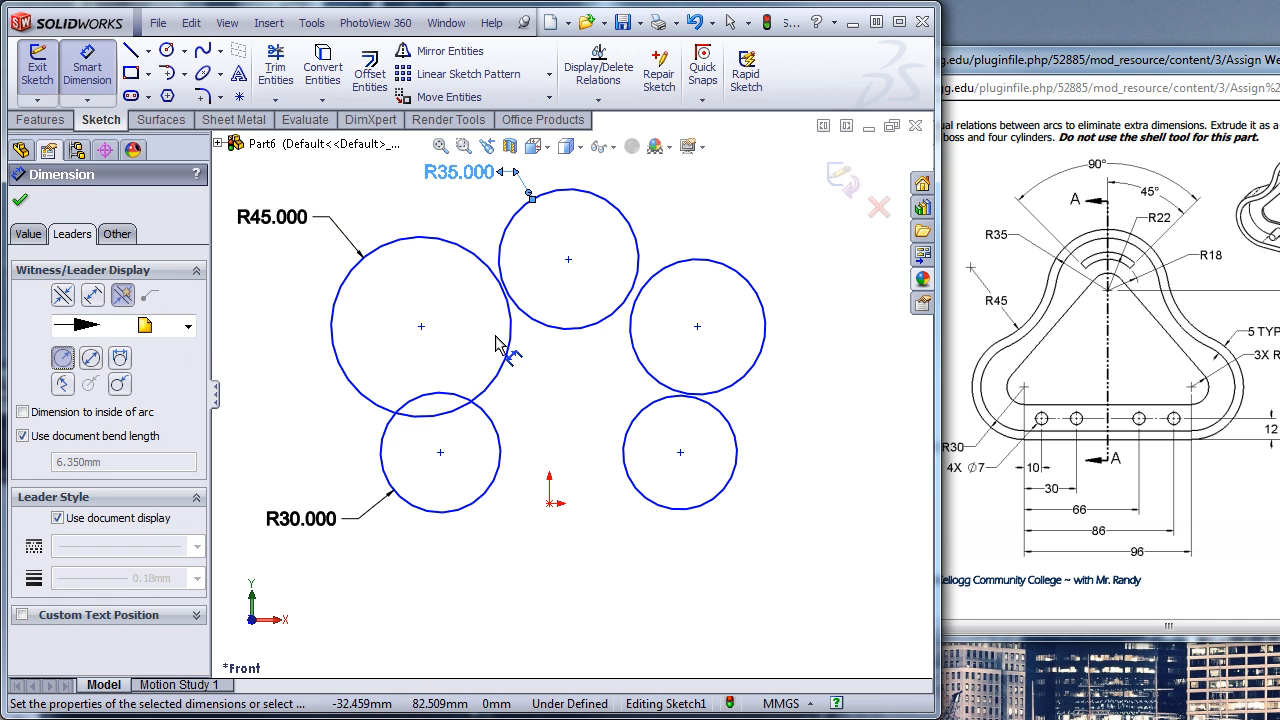
click(608, 432)
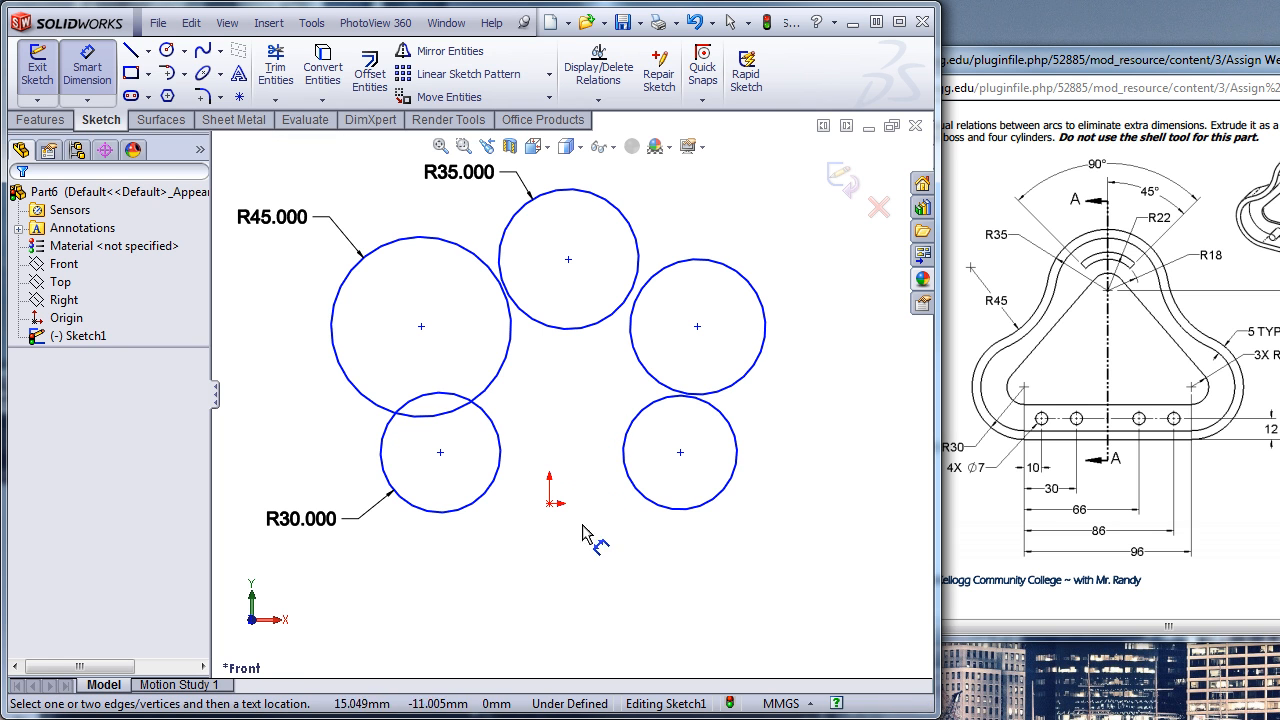
click(440, 454)
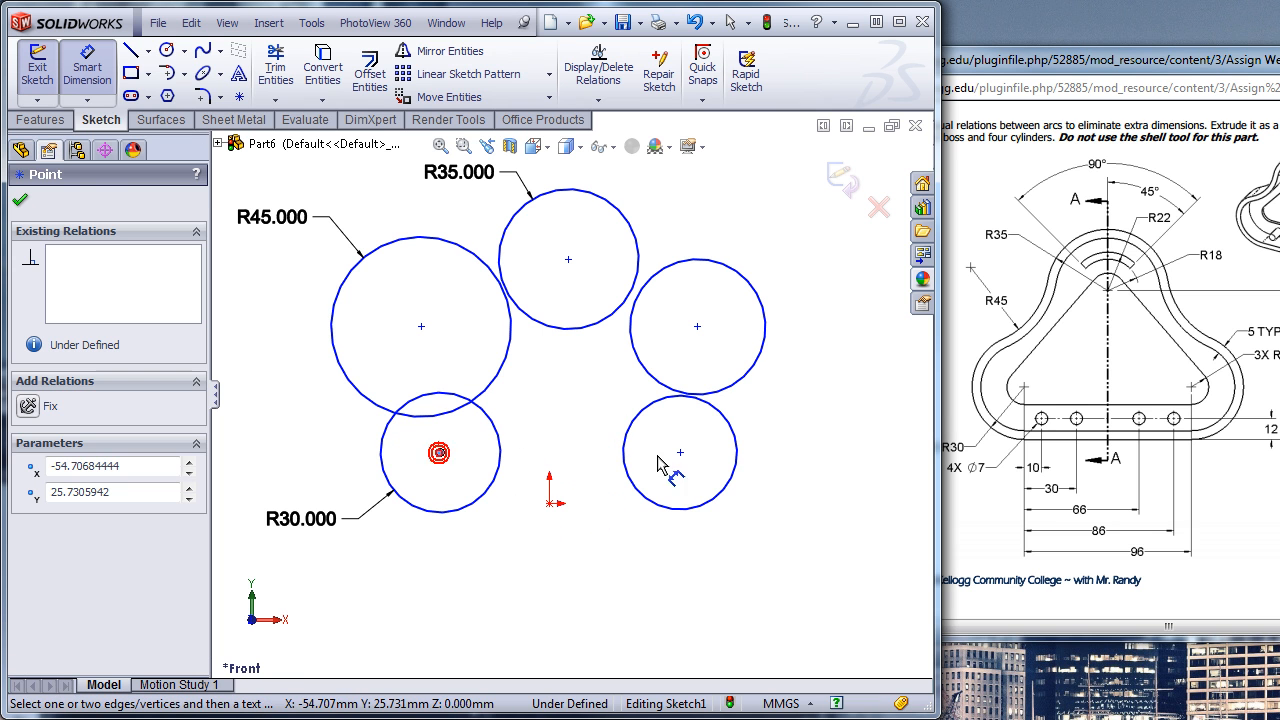
click(680, 453)
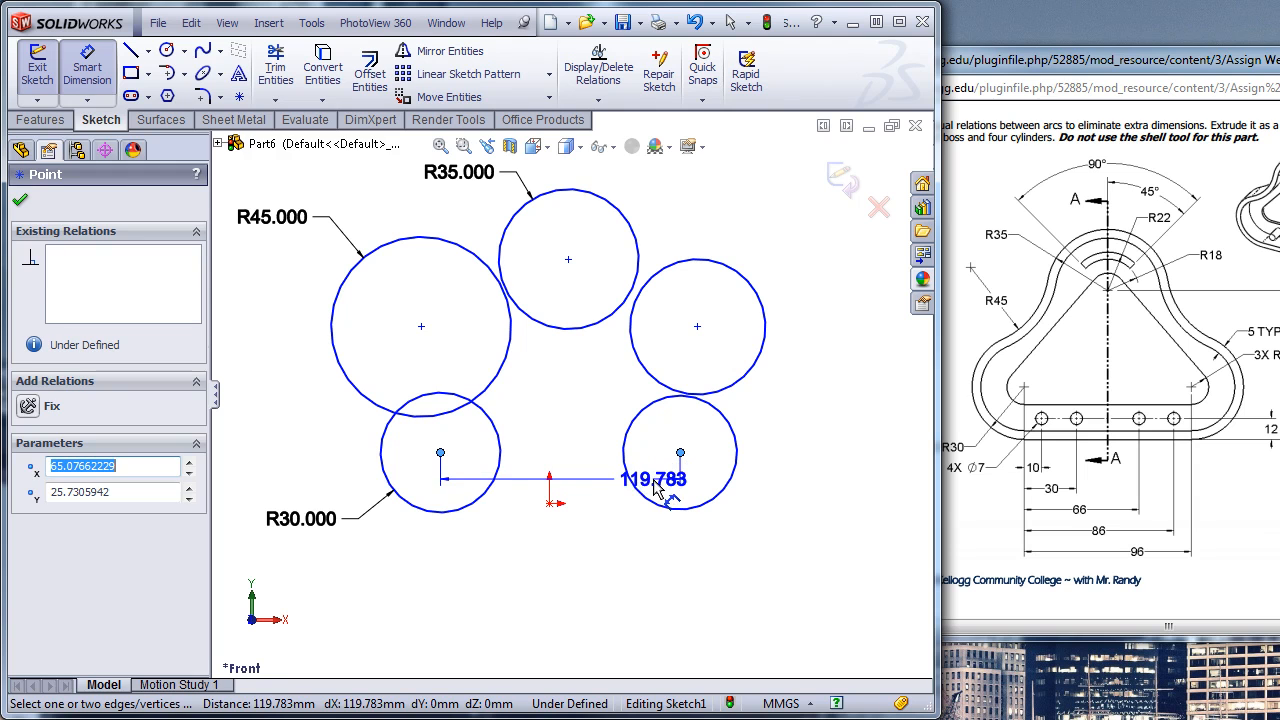
key(Escape)
click(440, 453)
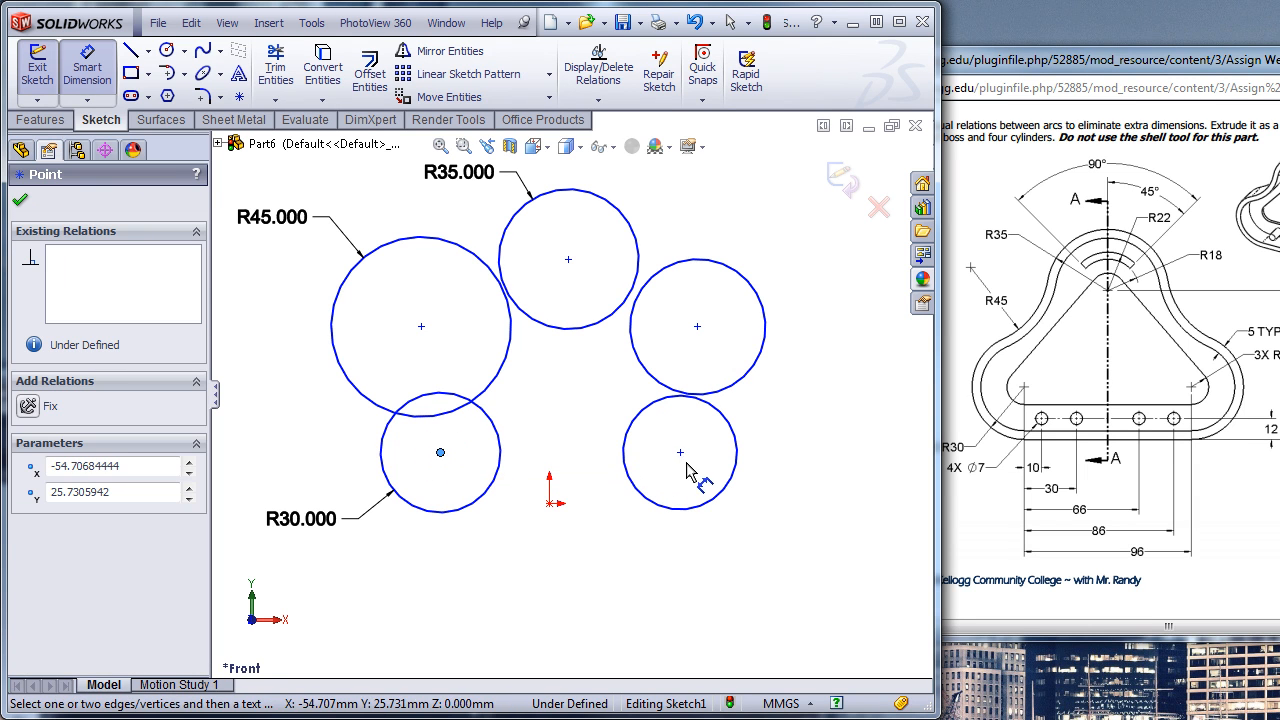
click(680, 453)
key(Escape)
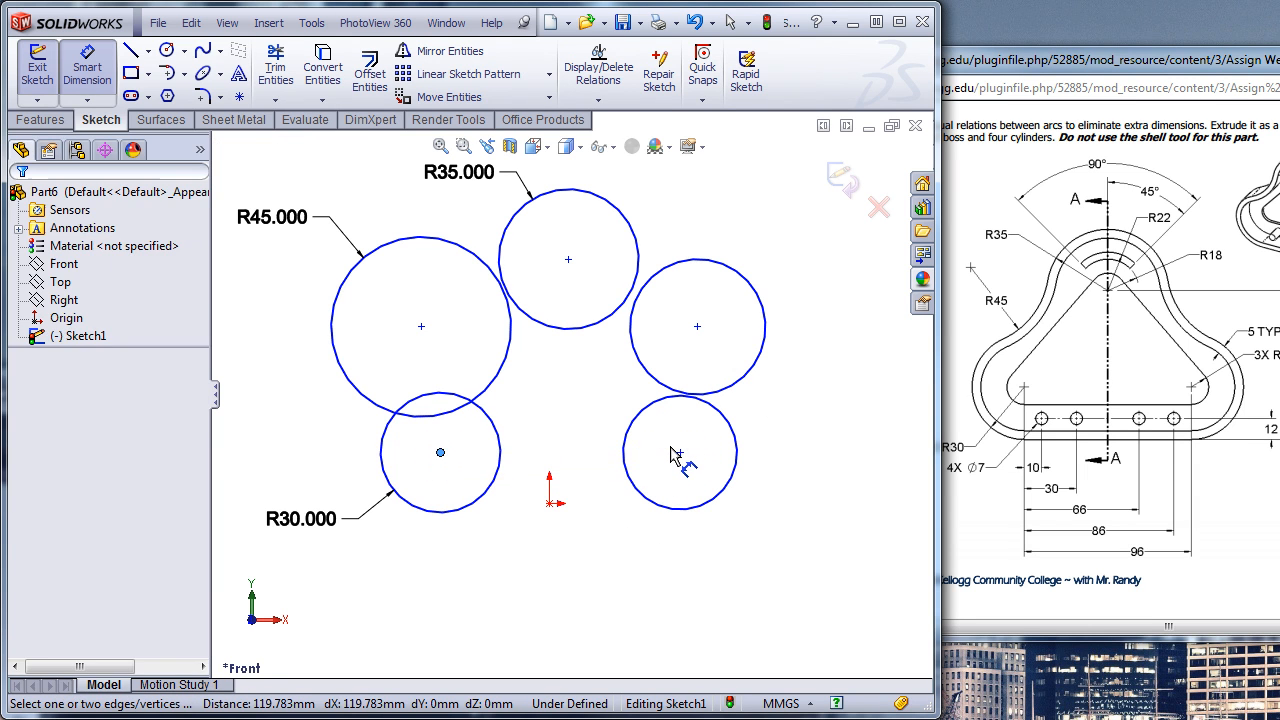
key(Escape)
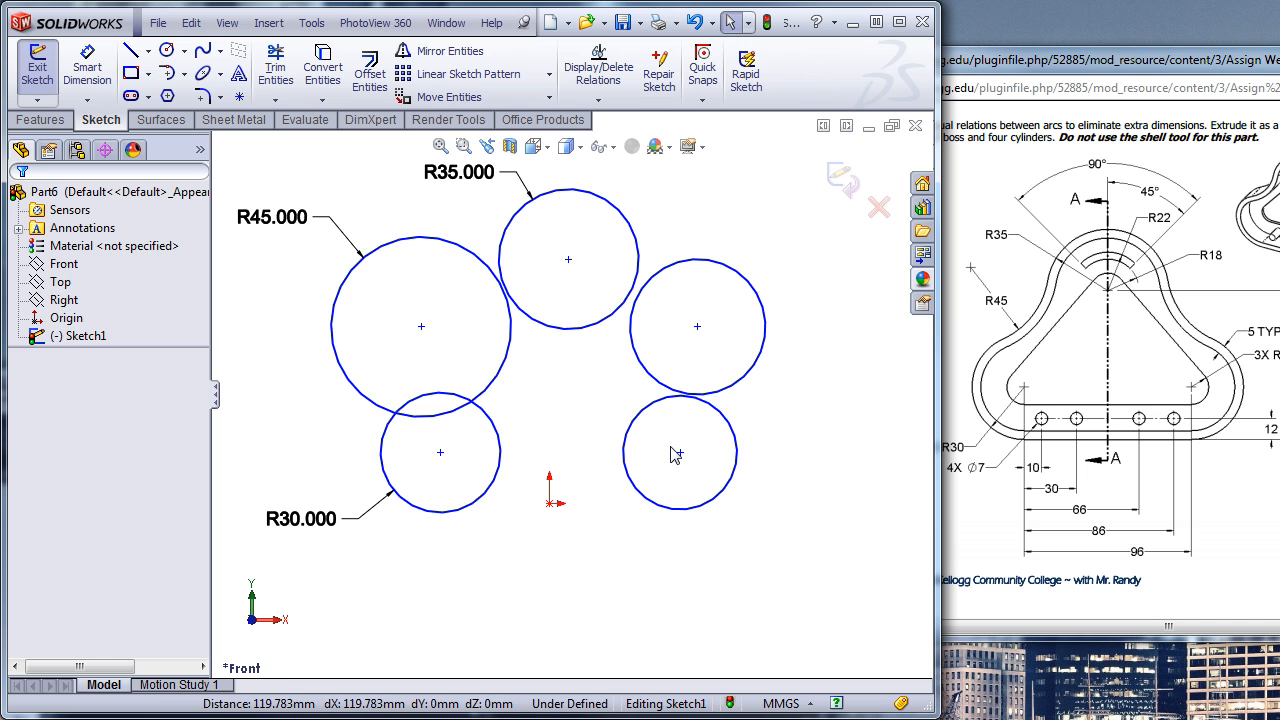
- Add a horizontal relation between the two lower circles' centres and make both lower circles equal
click(440, 452)
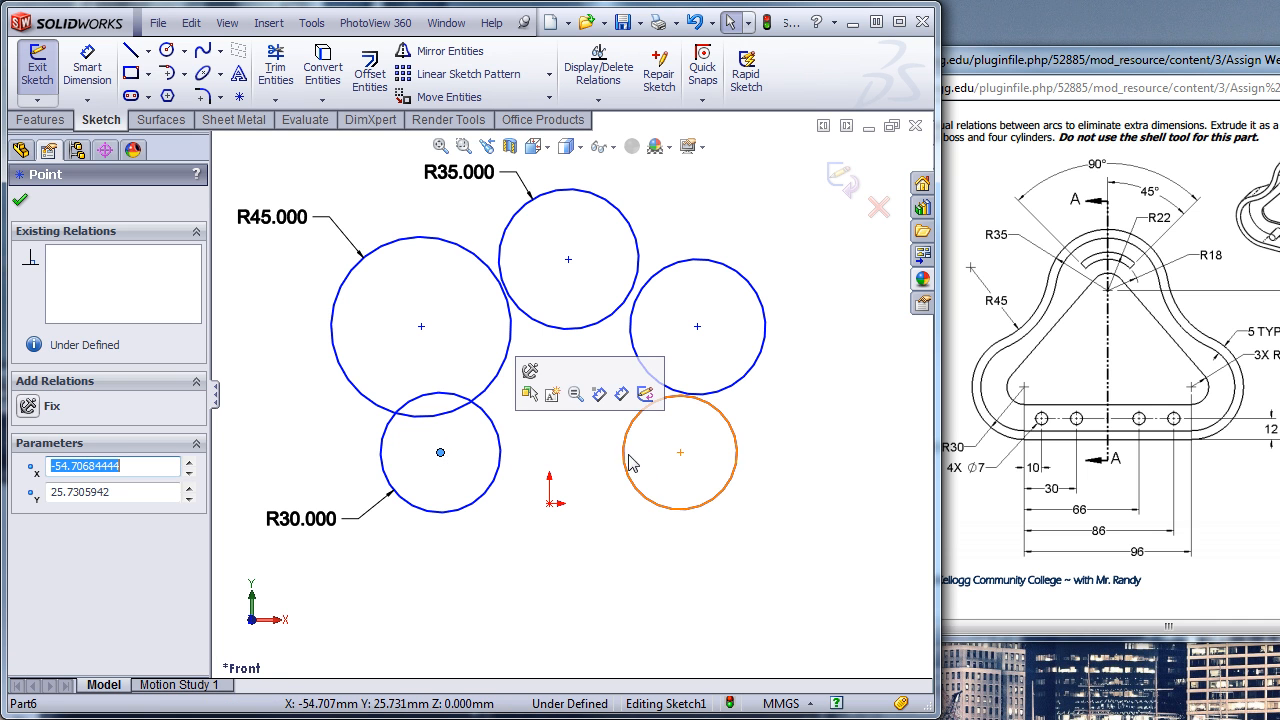
ctrl+click(680, 452)
click(735, 369)
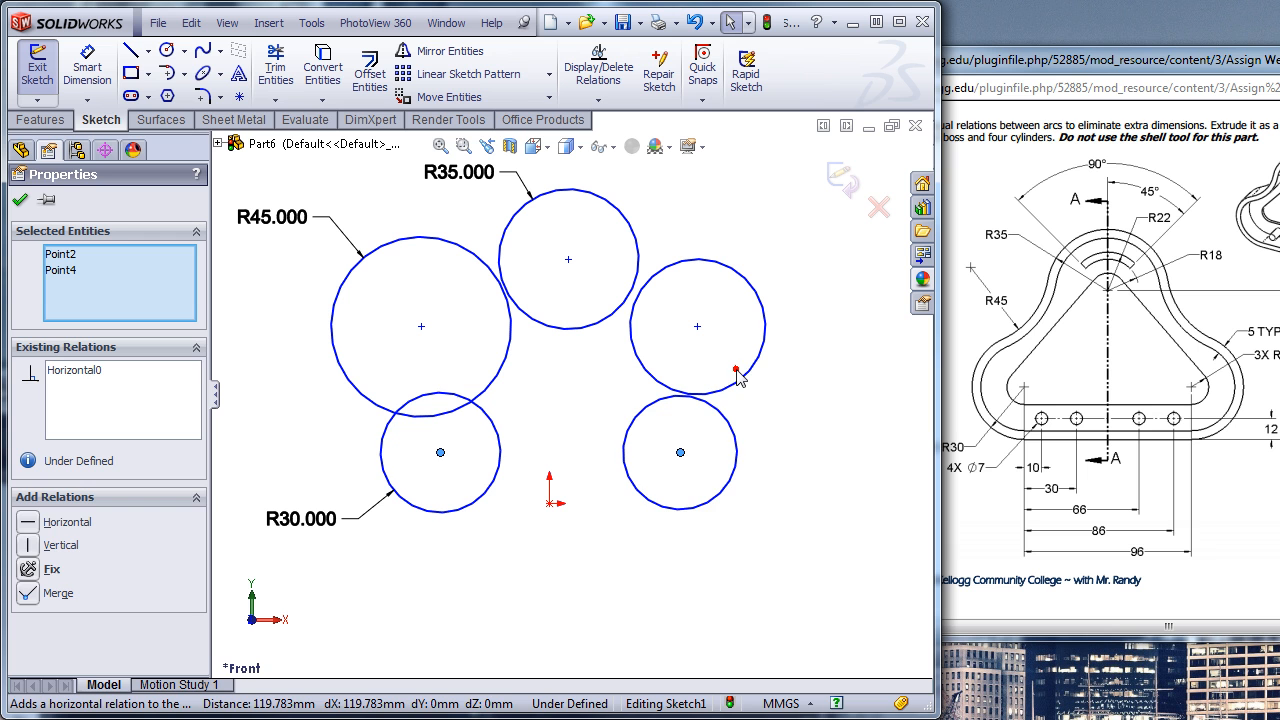
click(677, 511)
ctrl+click(474, 505)
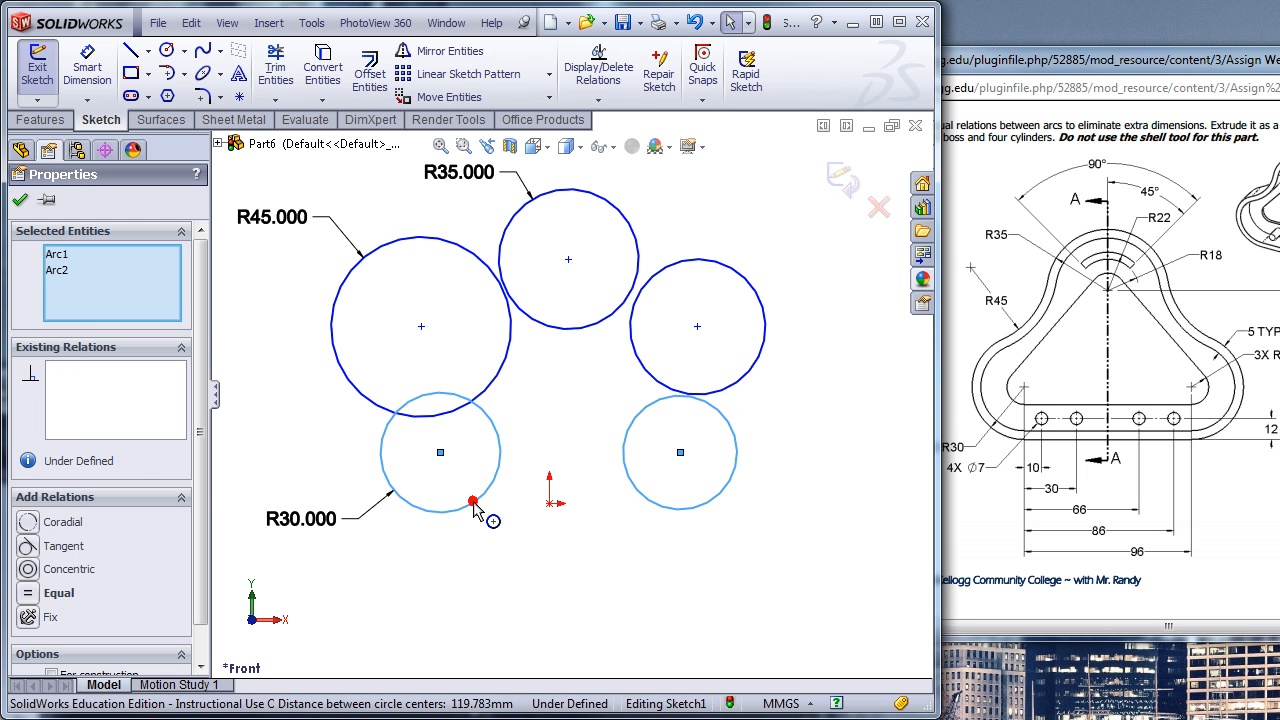
click(588, 433)
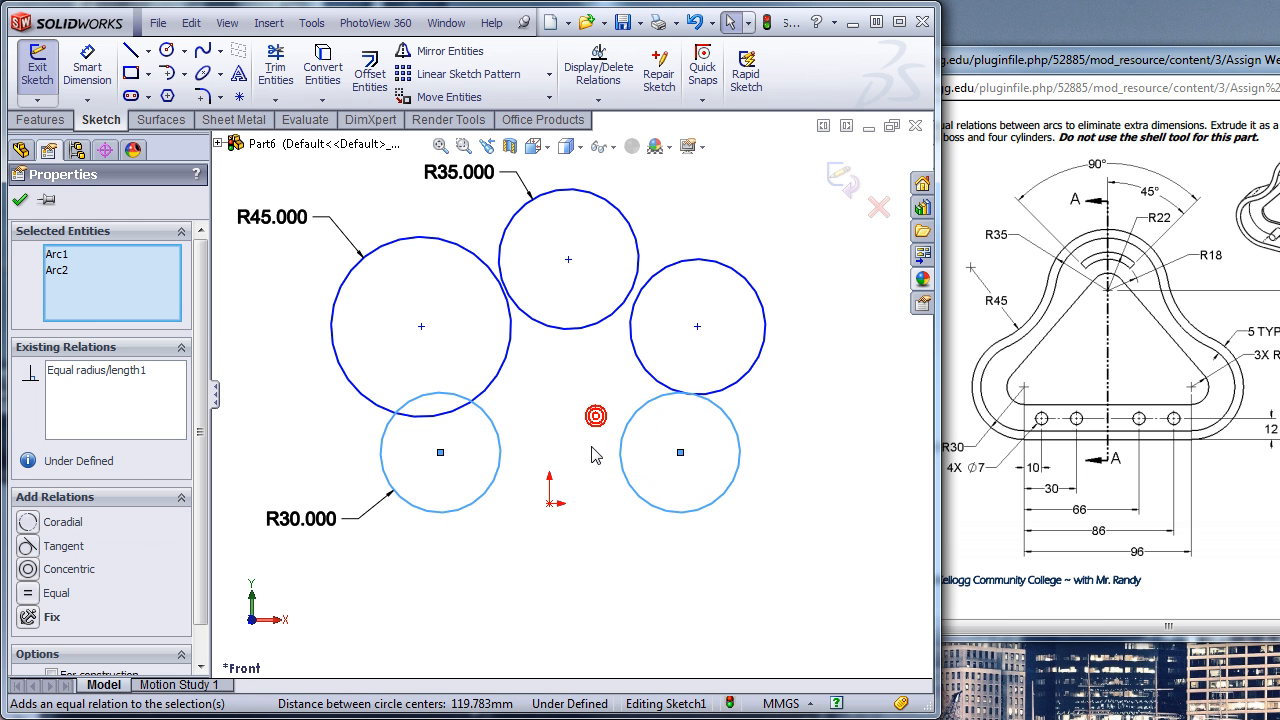
- Add a horizontal relation between the centres of the two large upper side circles and make those circles equal
click(698, 328)
ctrl+click(421, 327)
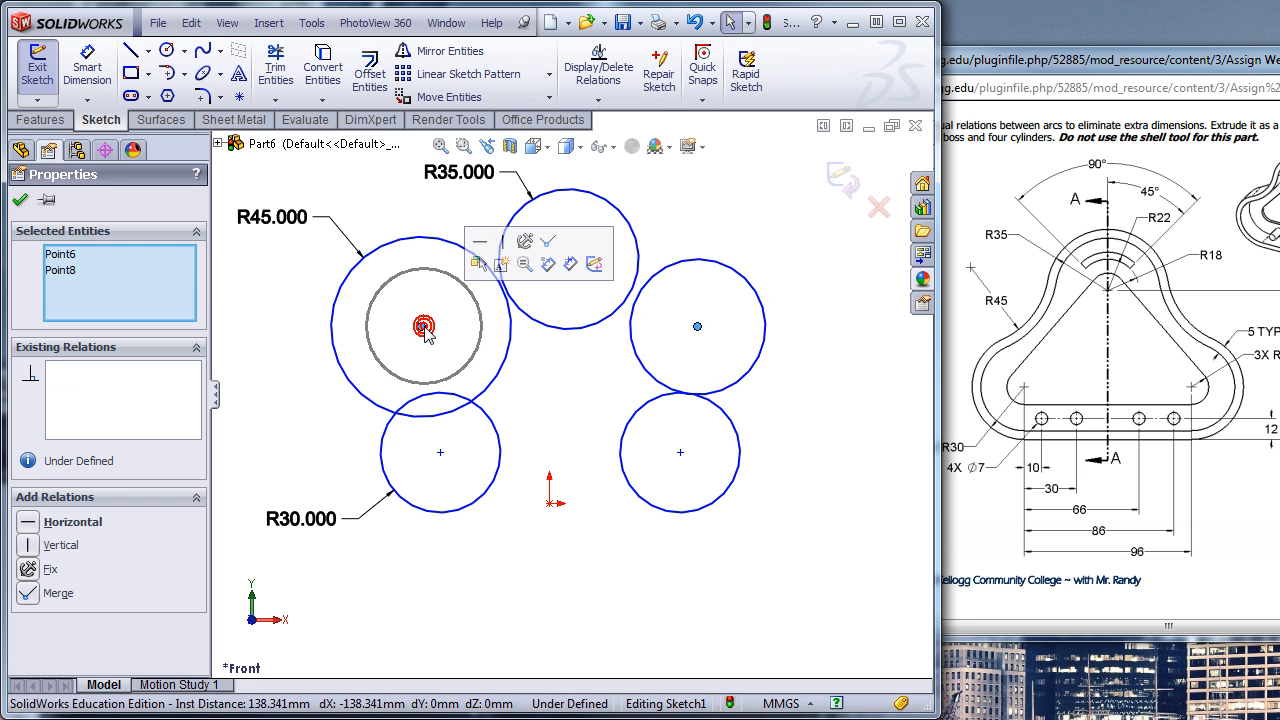
click(480, 244)
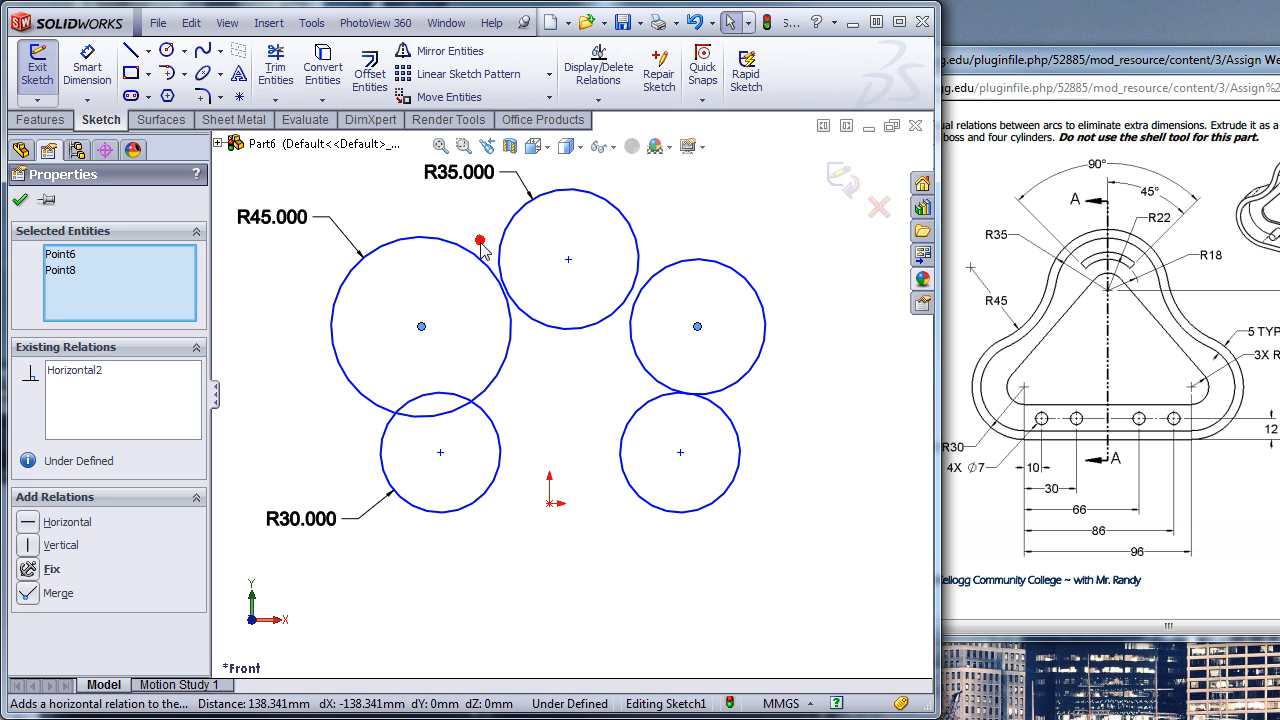
click(505, 366)
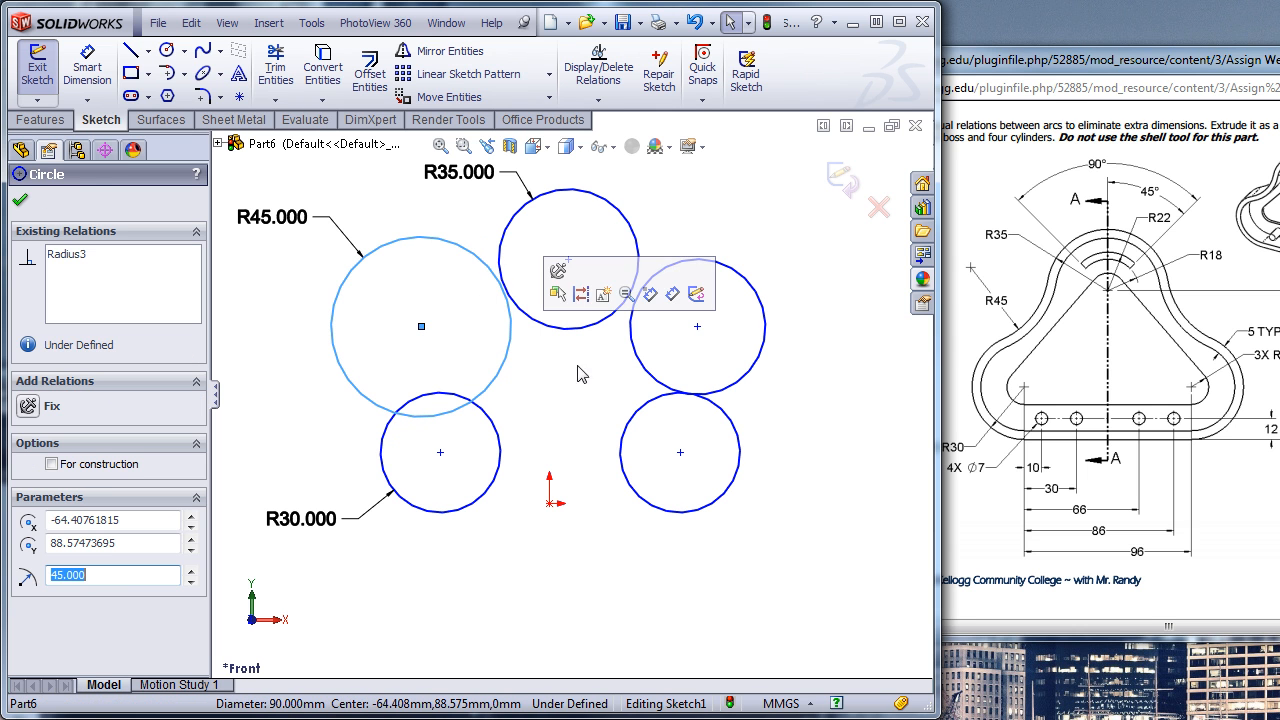
ctrl+click(648, 371)
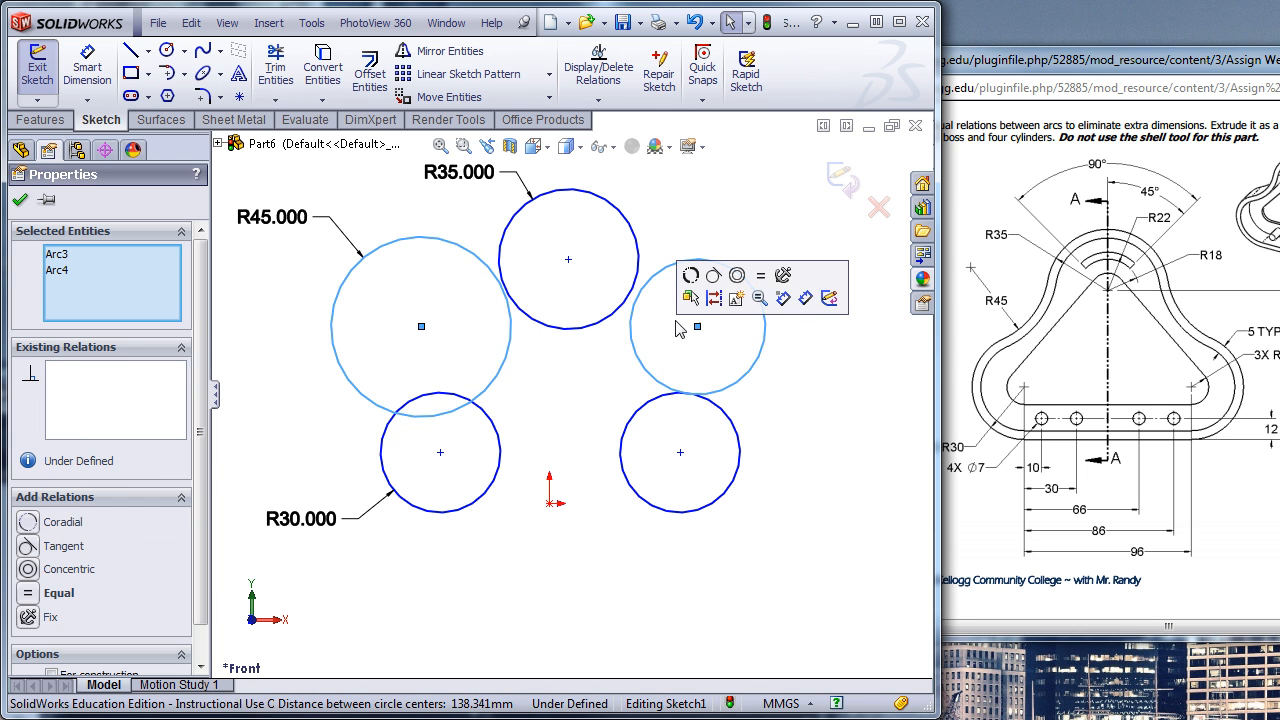
click(759, 277)
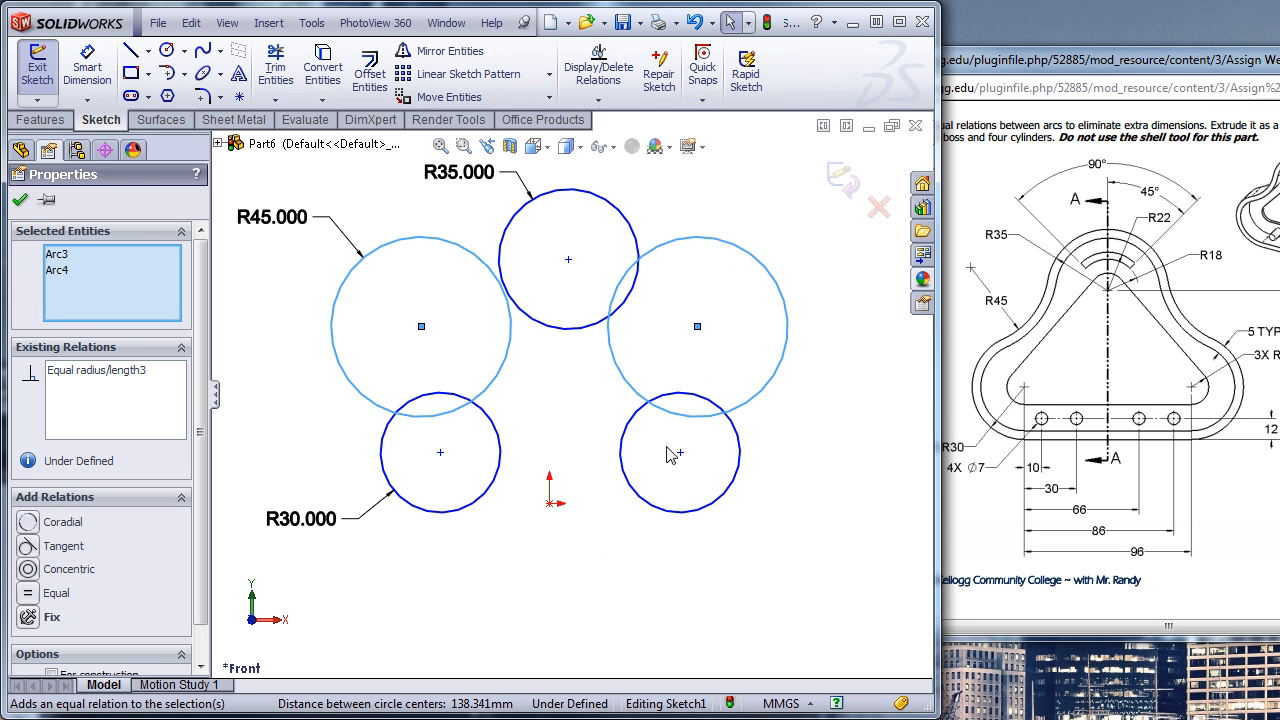
click(531, 452)
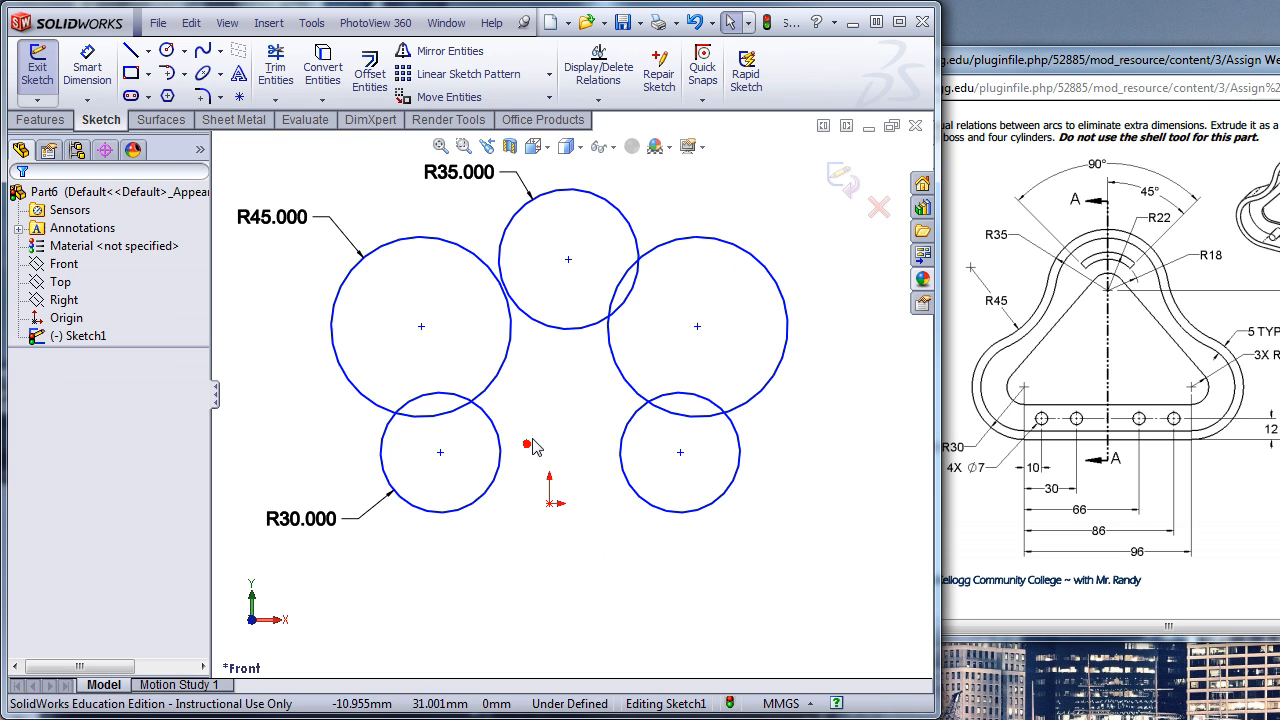
- Make each lower circle tangent to the large side circle directly above it
click(680, 404)
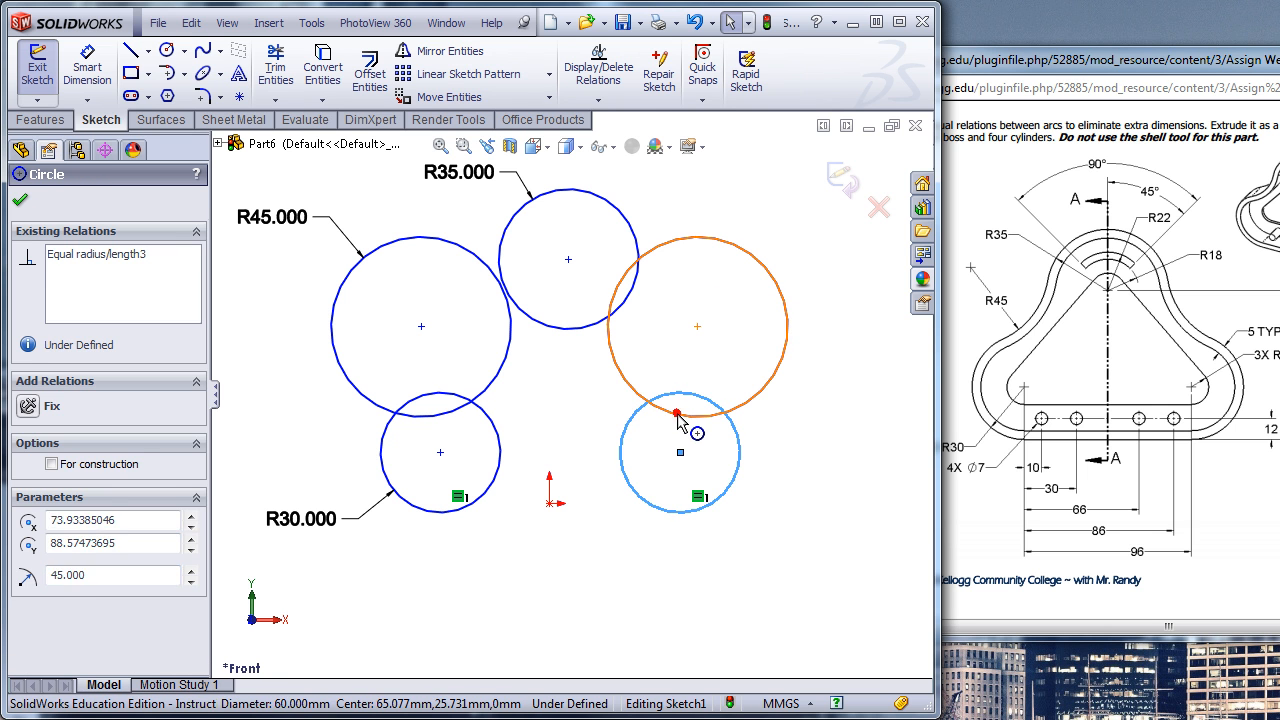
ctrl+click(678, 420)
click(750, 334)
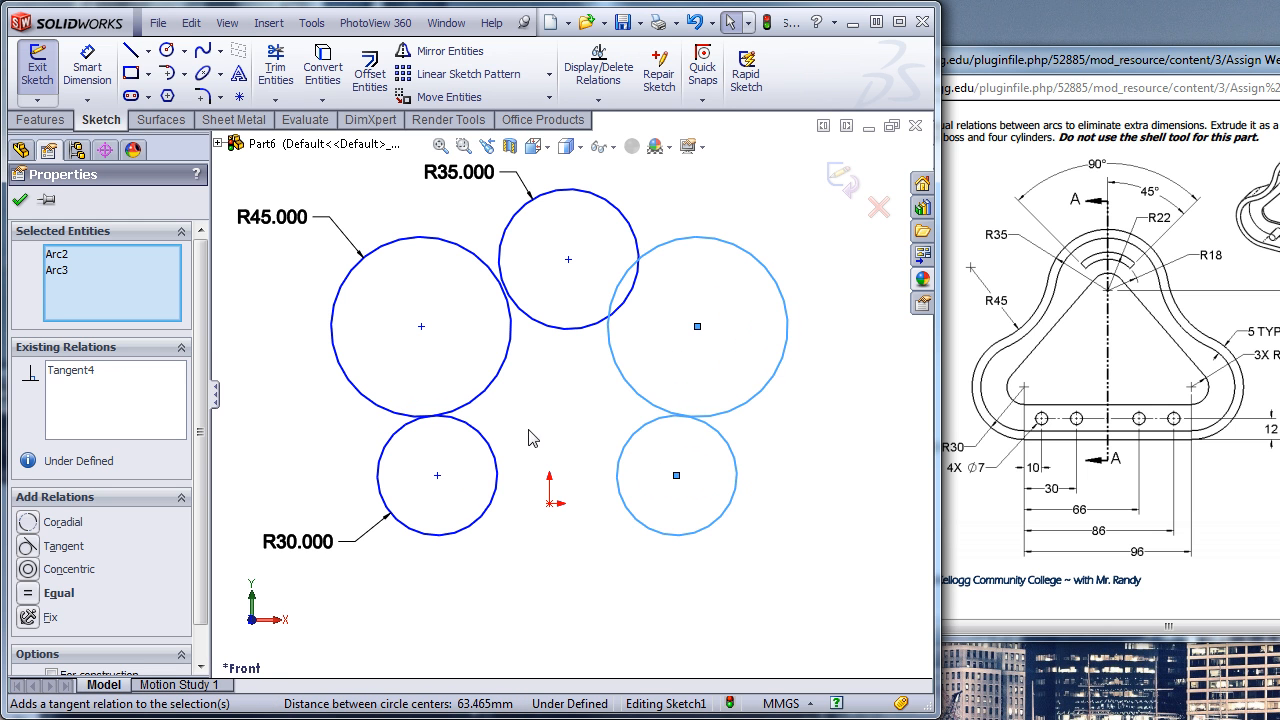
click(463, 403)
ctrl+click(467, 422)
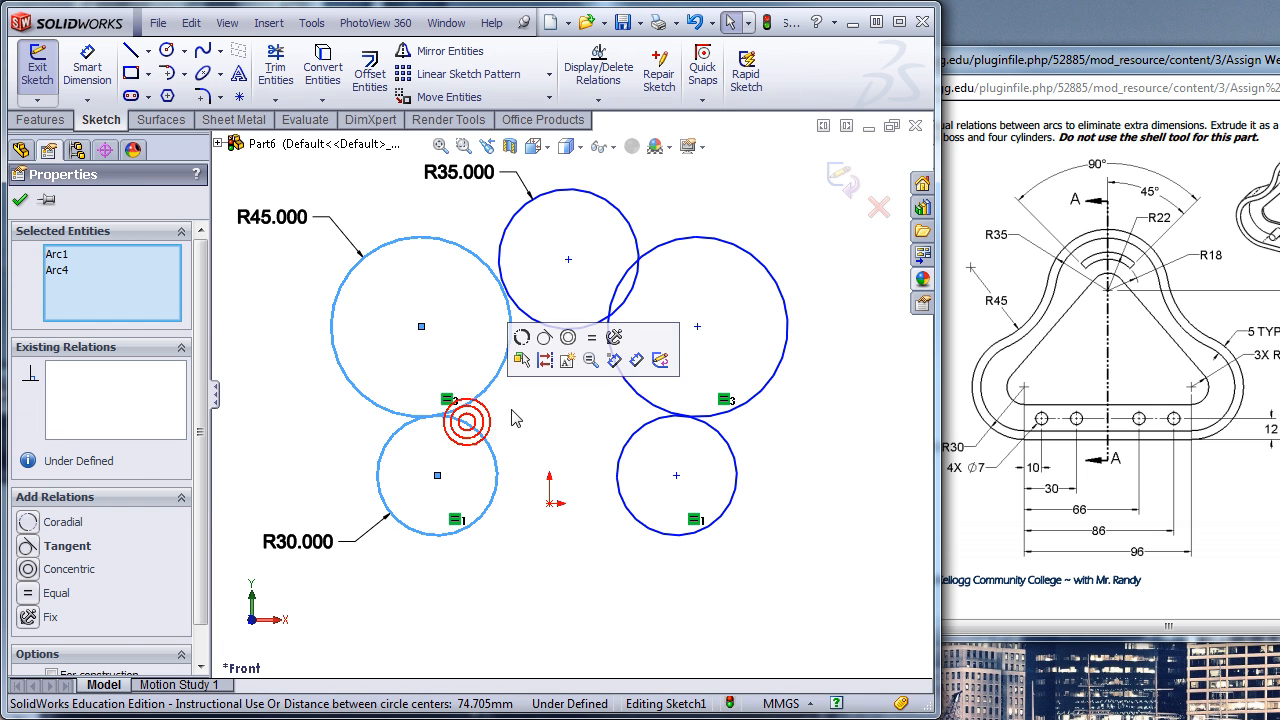
click(544, 338)
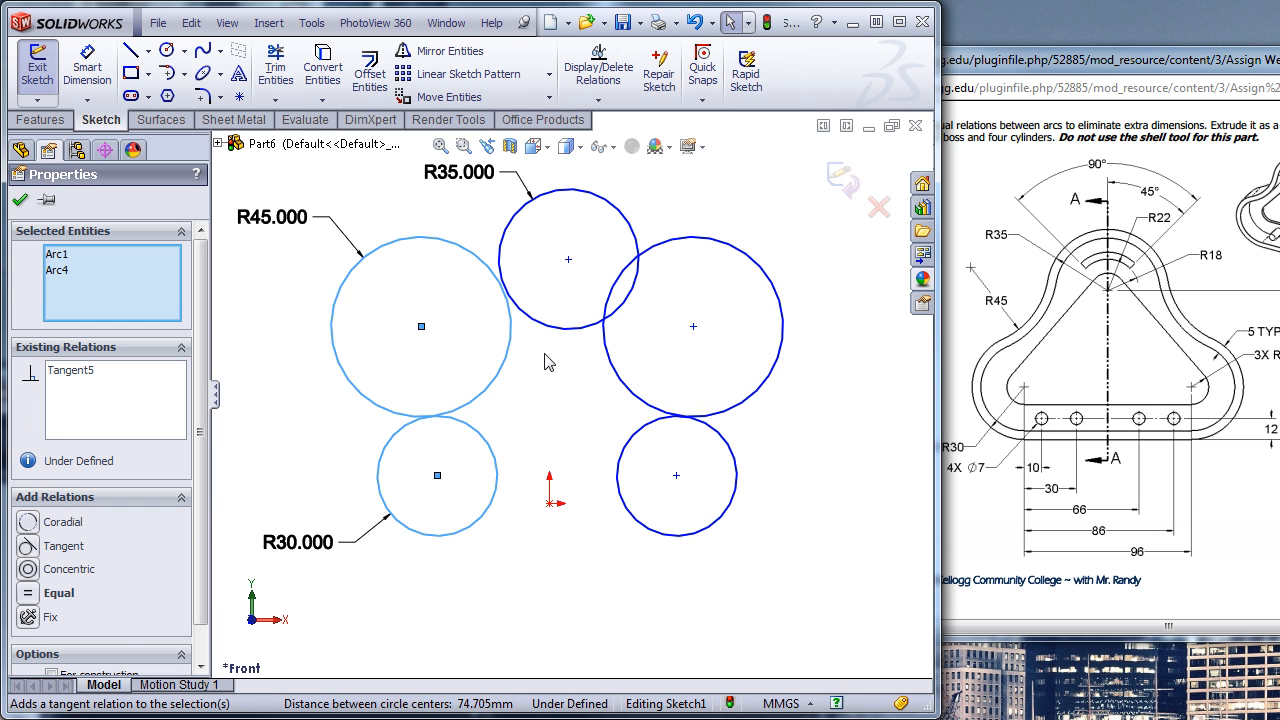
- Make the top centre circle tangent to both large side circles
click(614, 277)
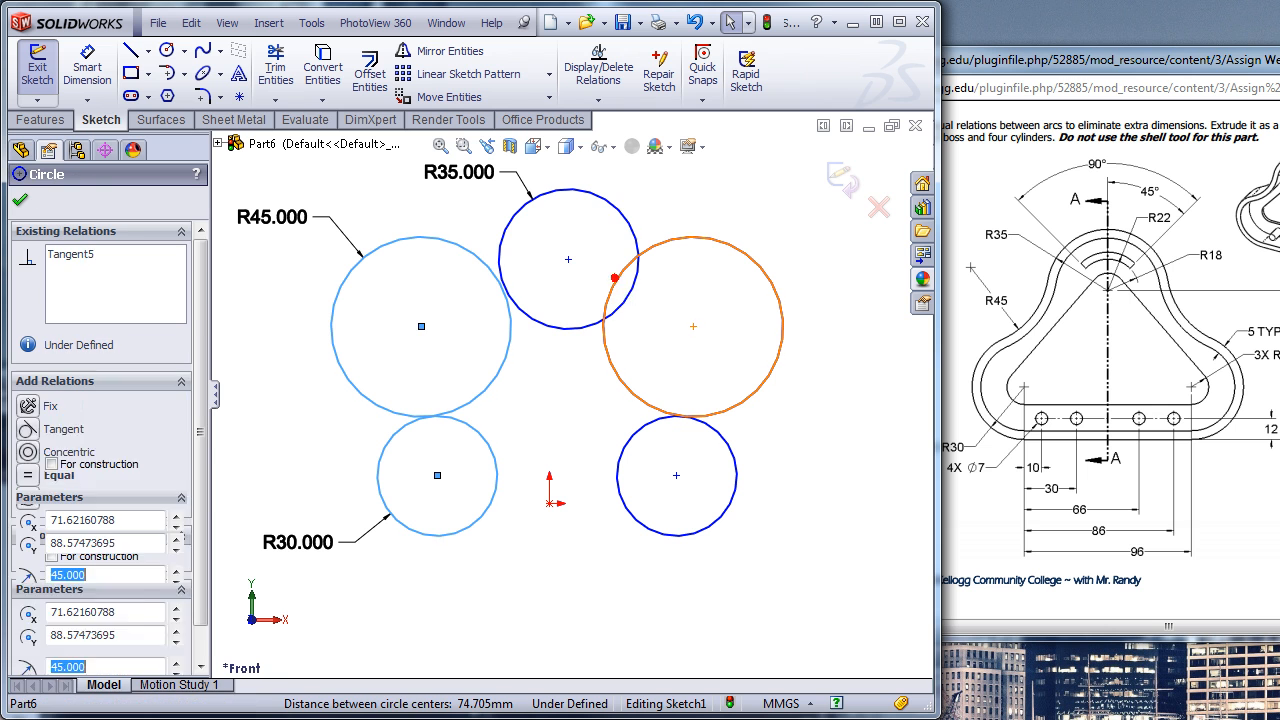
ctrl+click(634, 284)
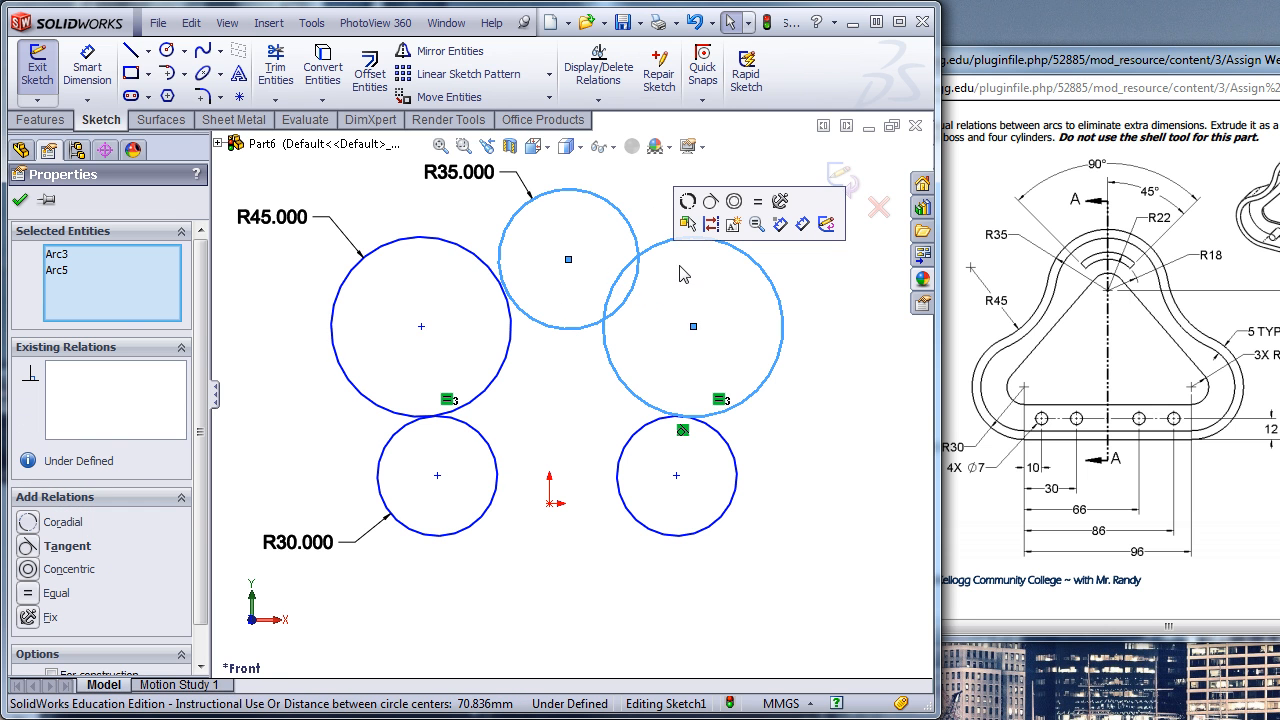
click(711, 202)
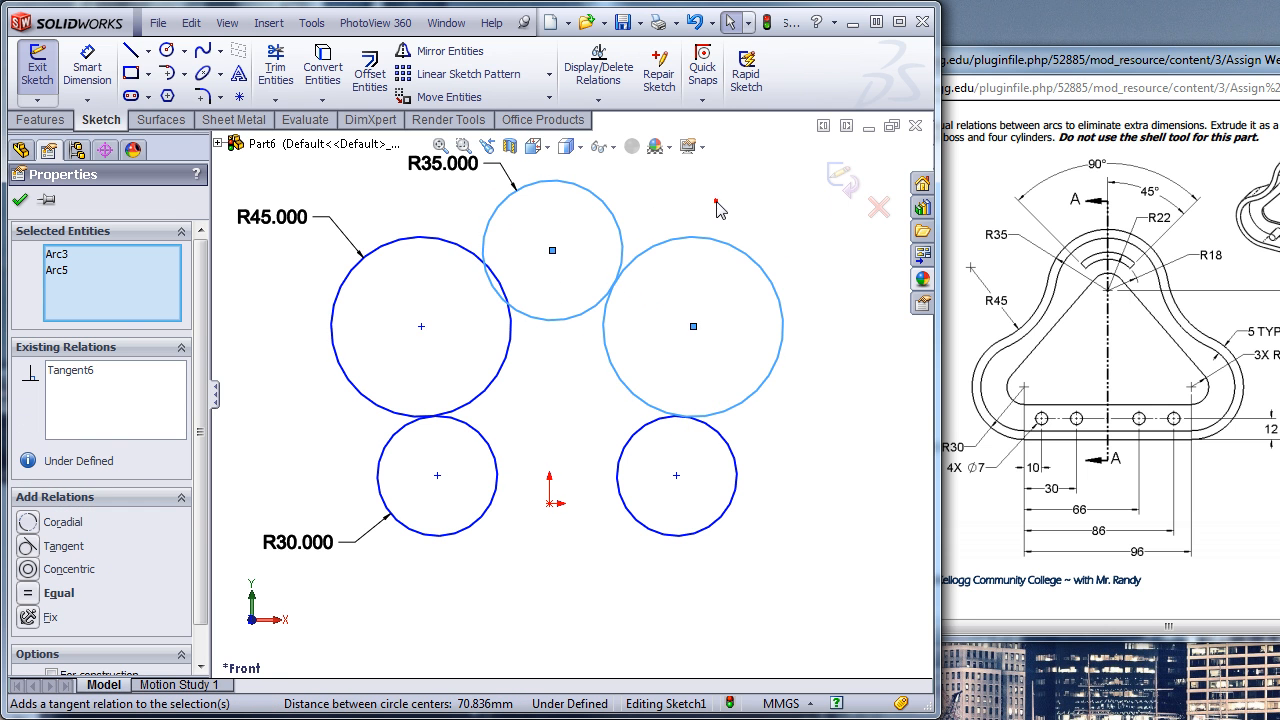
click(489, 285)
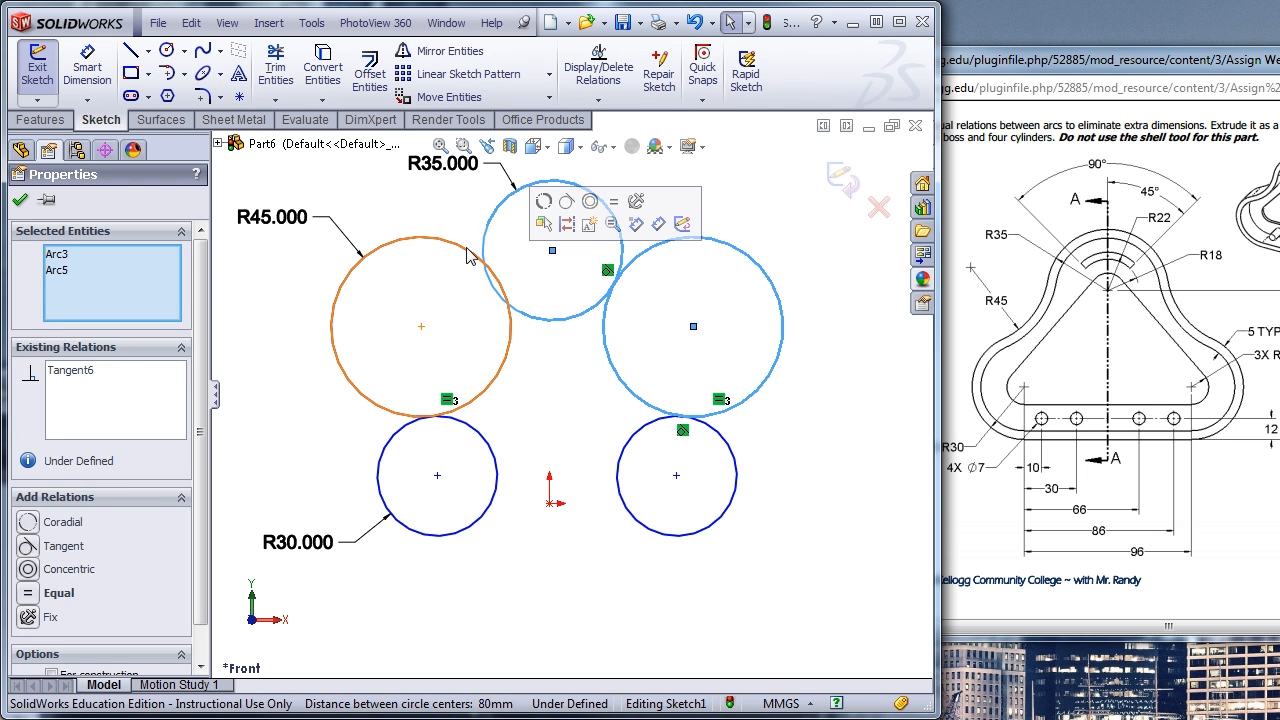
click(457, 250)
click(470, 255)
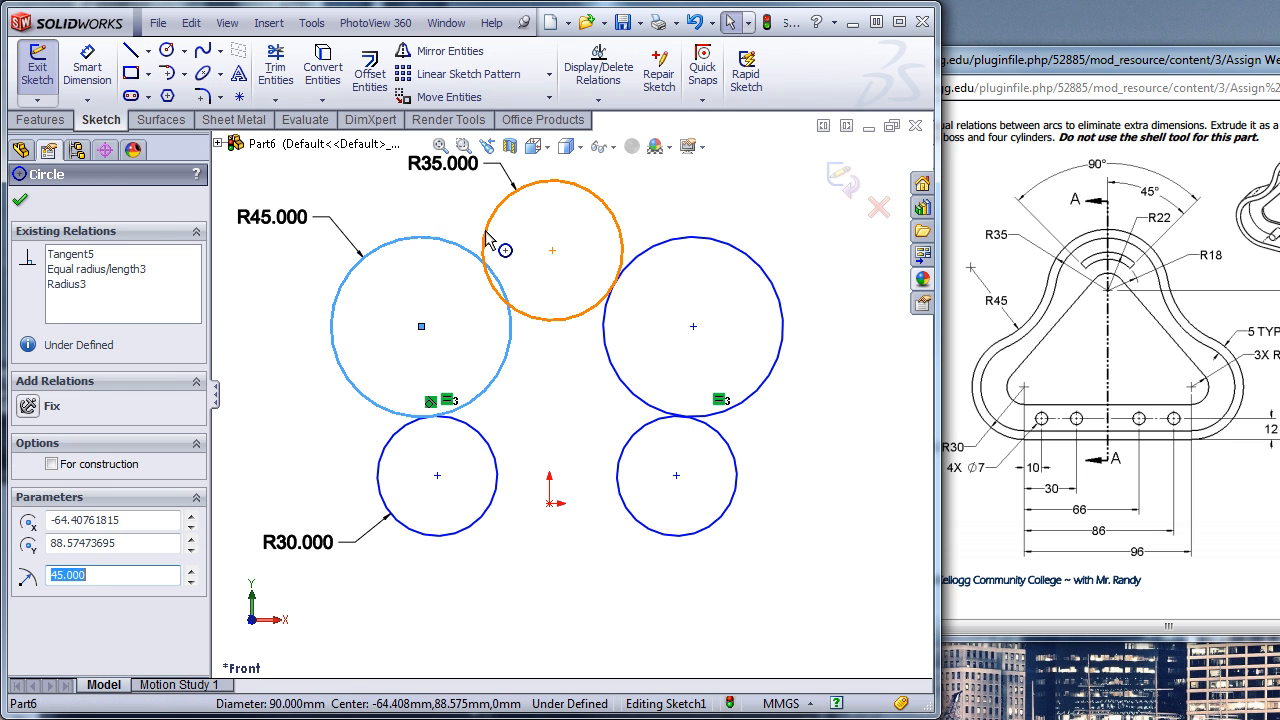
ctrl+click(484, 245)
click(566, 148)
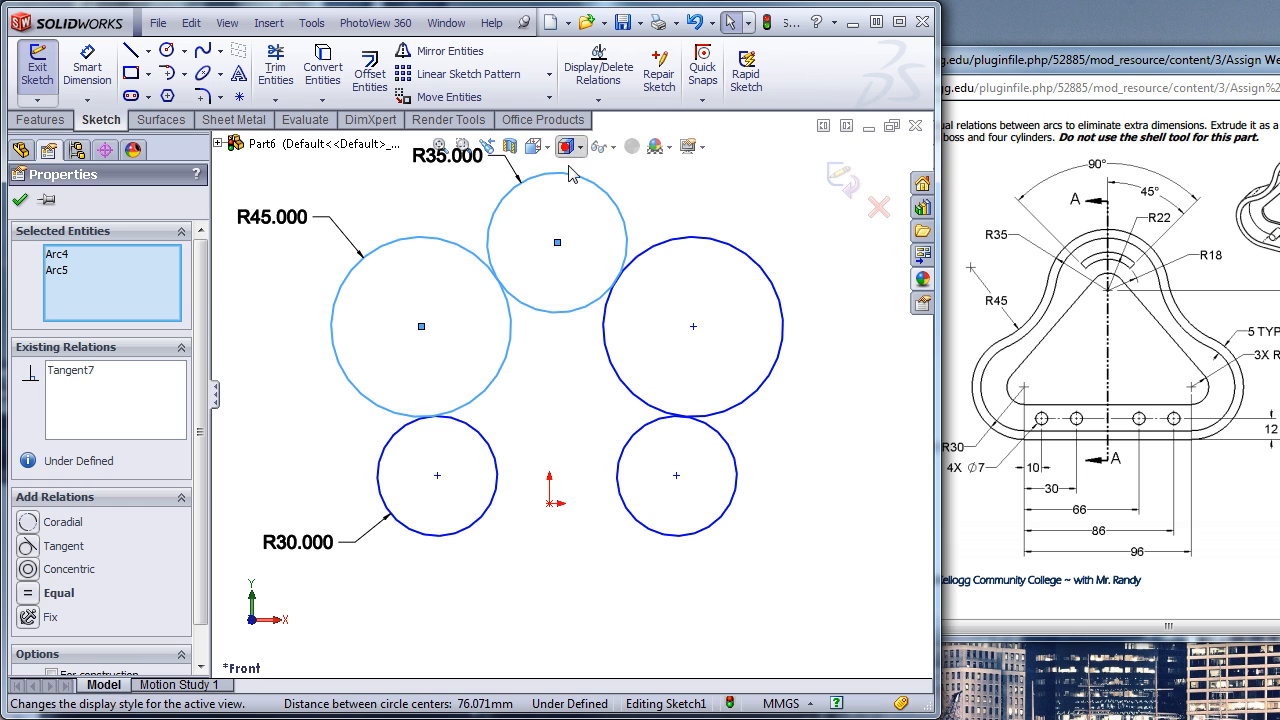
click(751, 629)
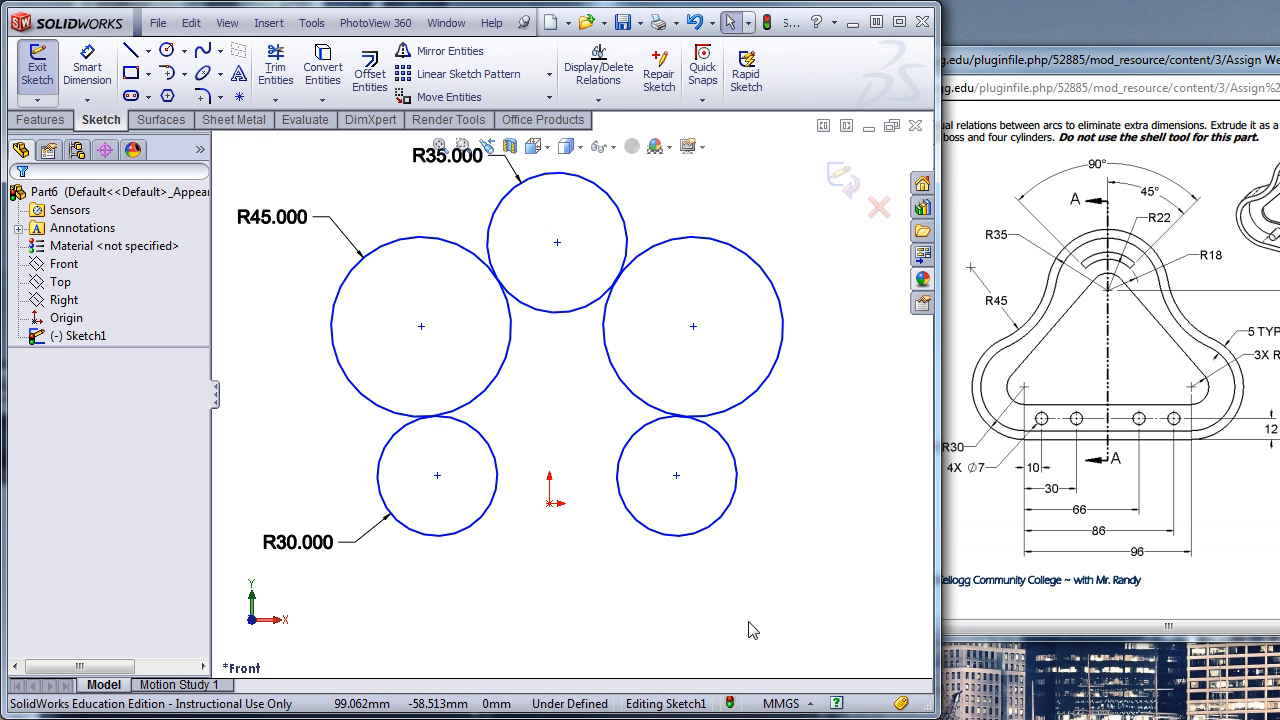
- Draw a horizontal line joining the lowest points of the two lower circles
click(131, 55)
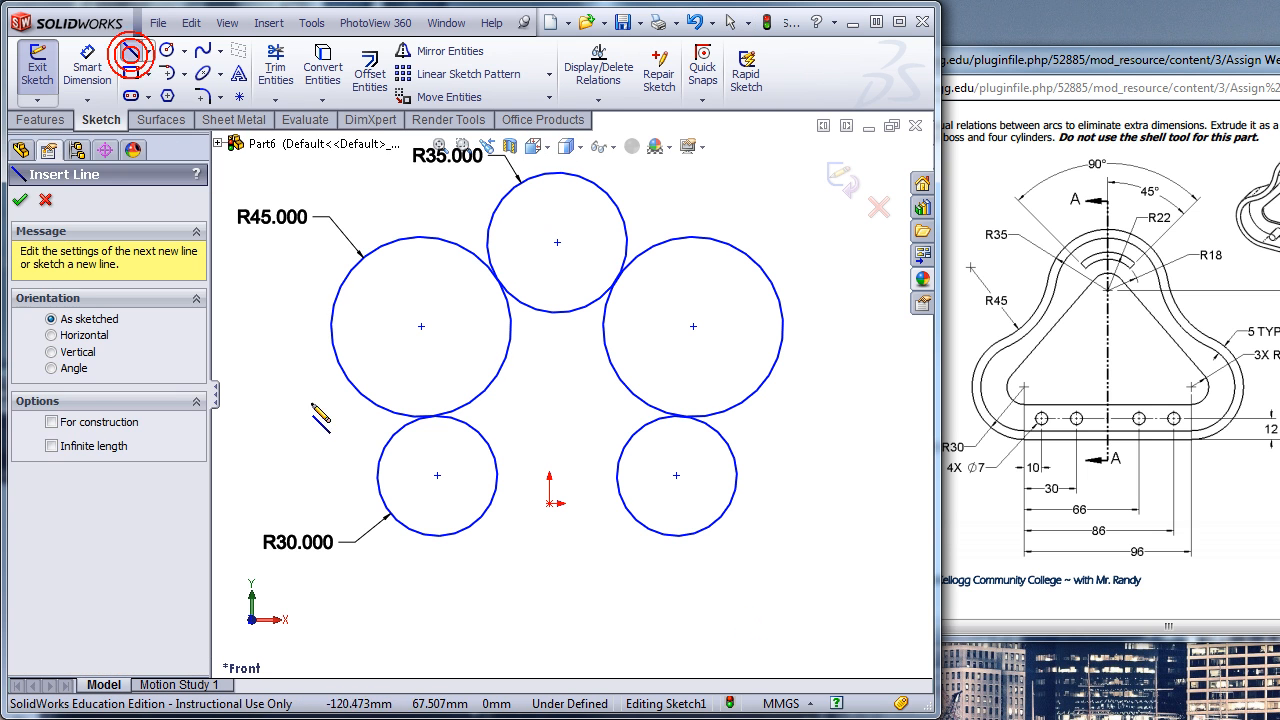
click(437, 535)
click(676, 535)
key(Escape)
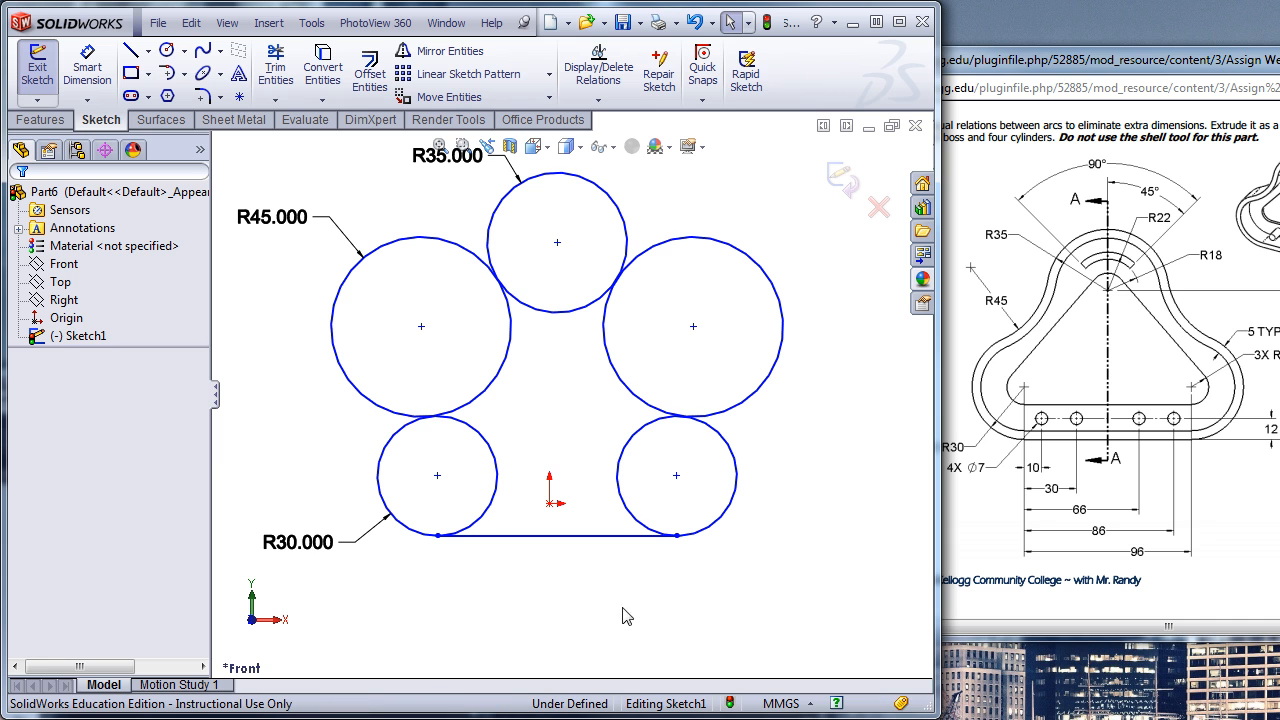
- Add a midpoint relation between the bottom line and the origin
click(551, 537)
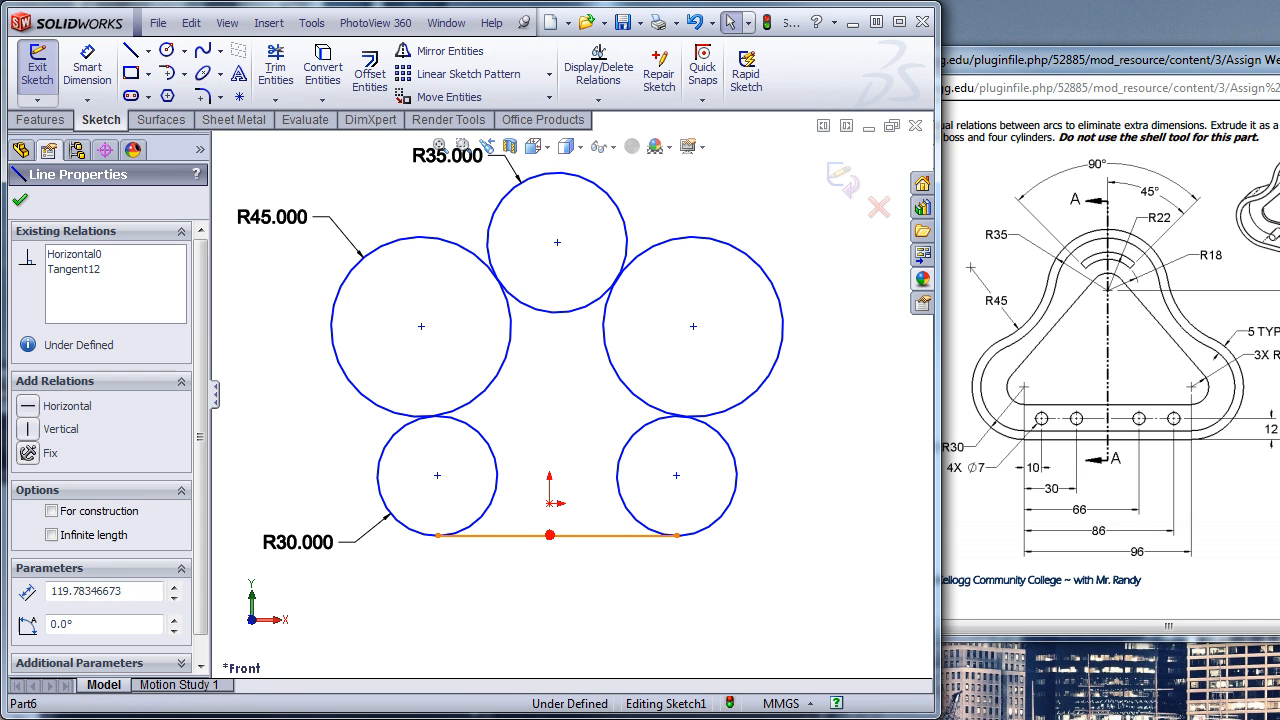
ctrl+click(549, 503)
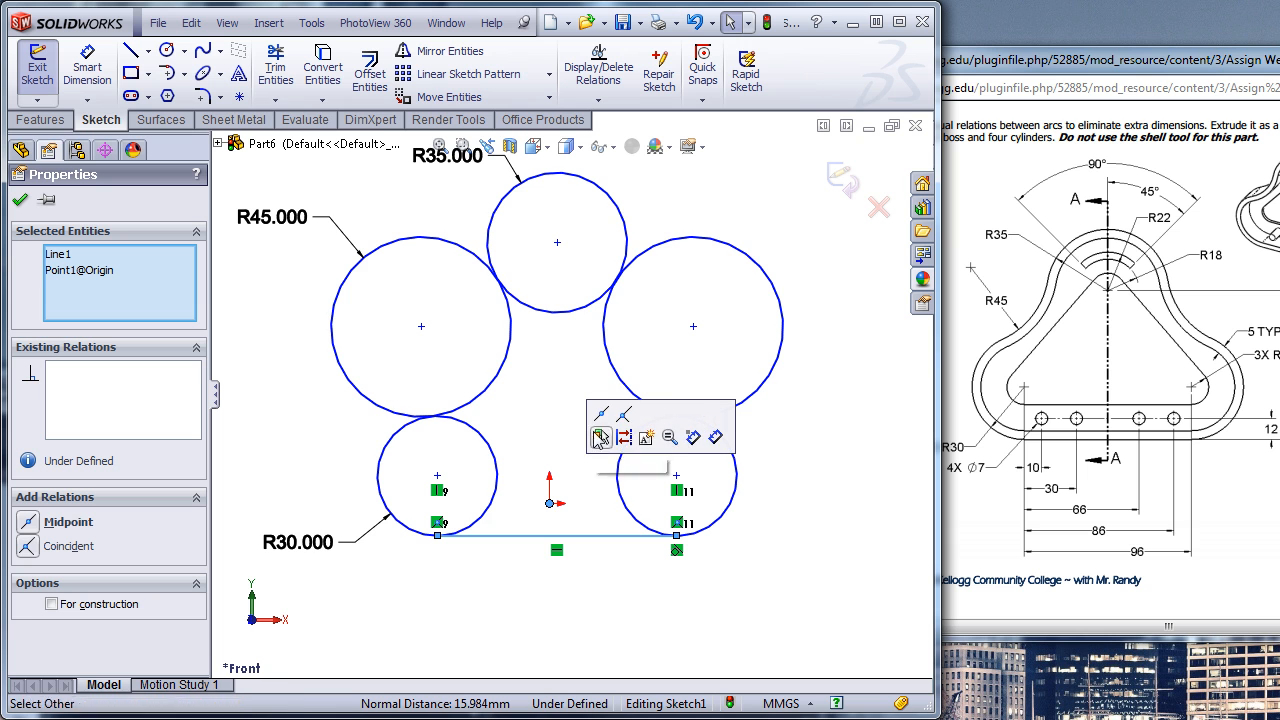
click(600, 414)
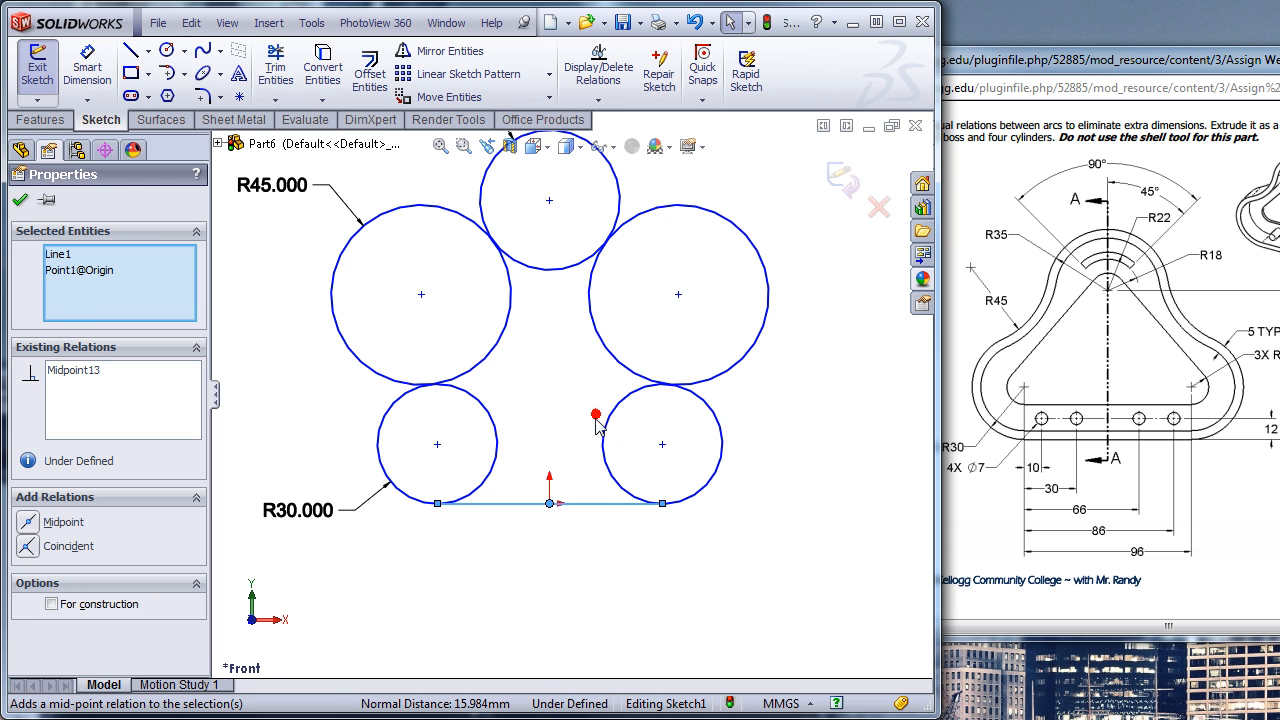
click(558, 576)
scroll(500, 582, up, 1)
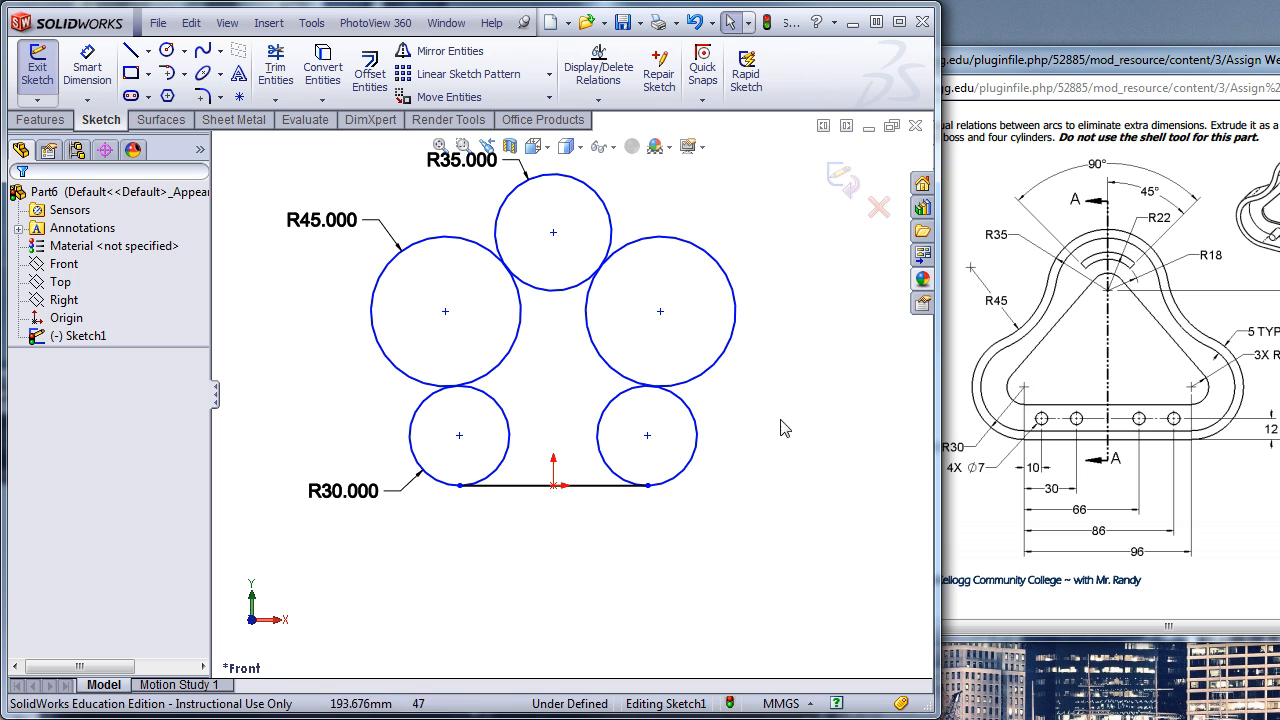
- Dimension the horizontal distance between the two lower circles' centres and set it to 96 mm
click(87, 67)
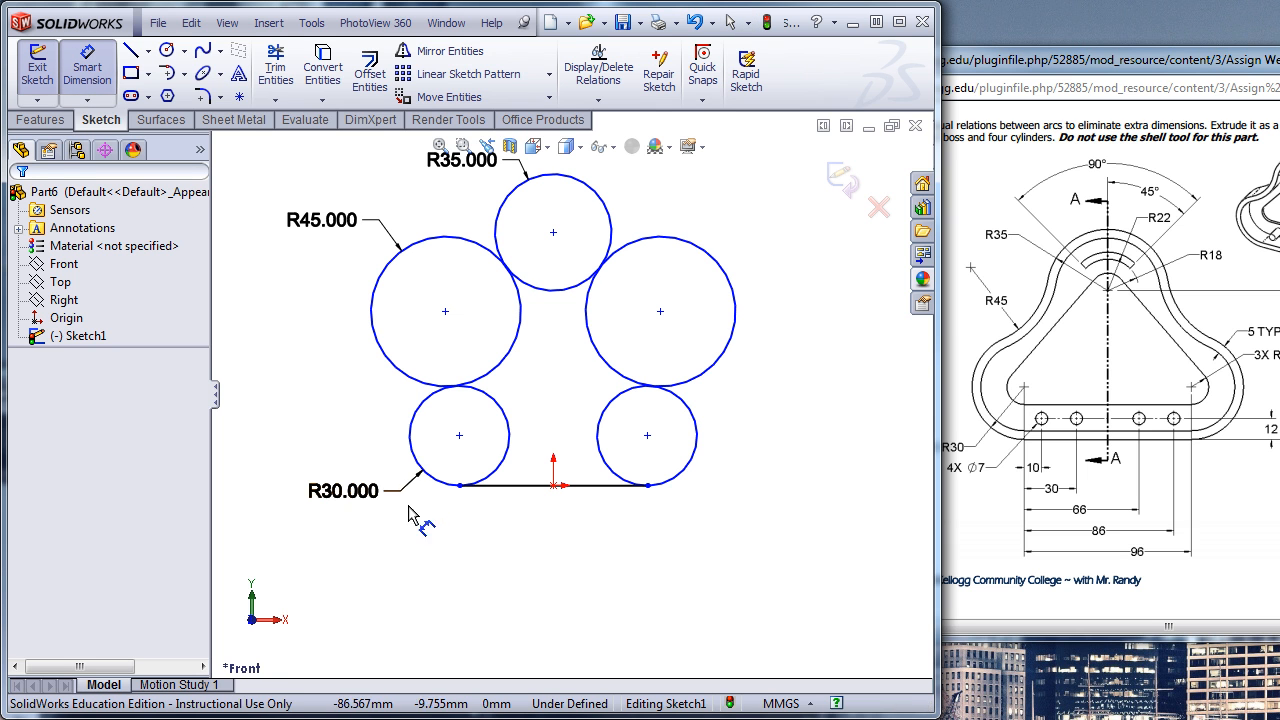
click(434, 483)
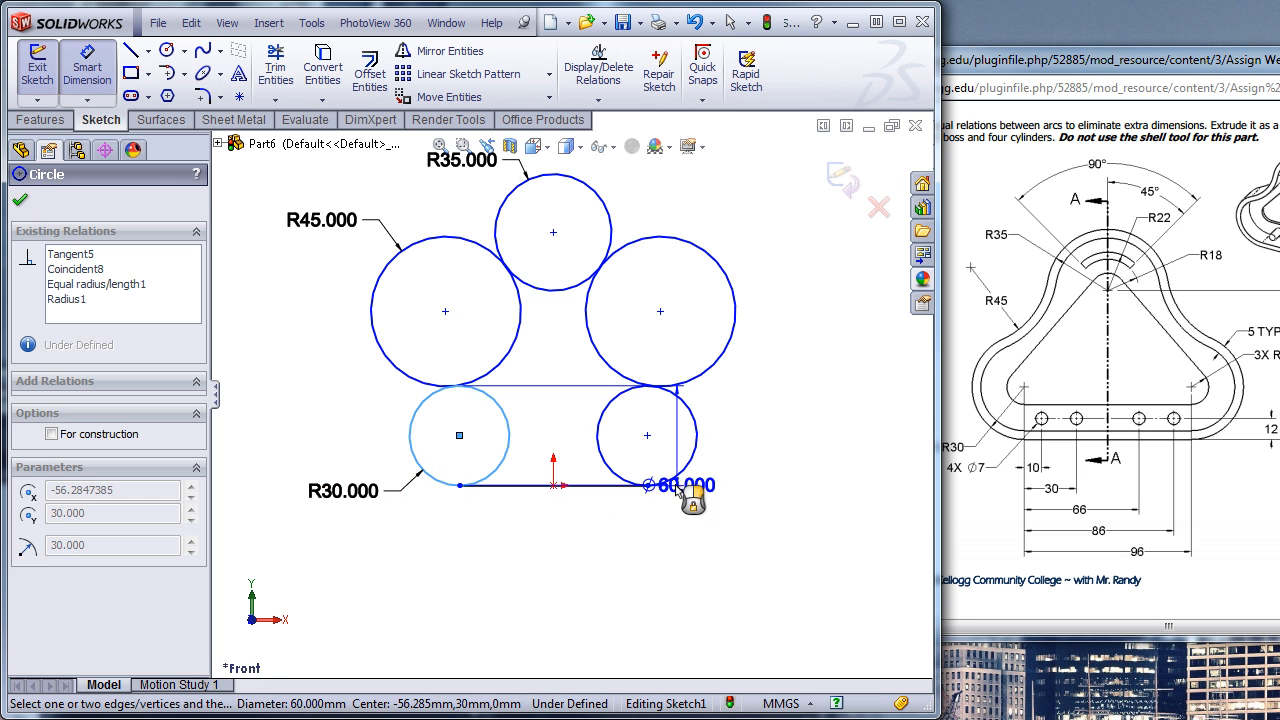
click(677, 485)
click(568, 576)
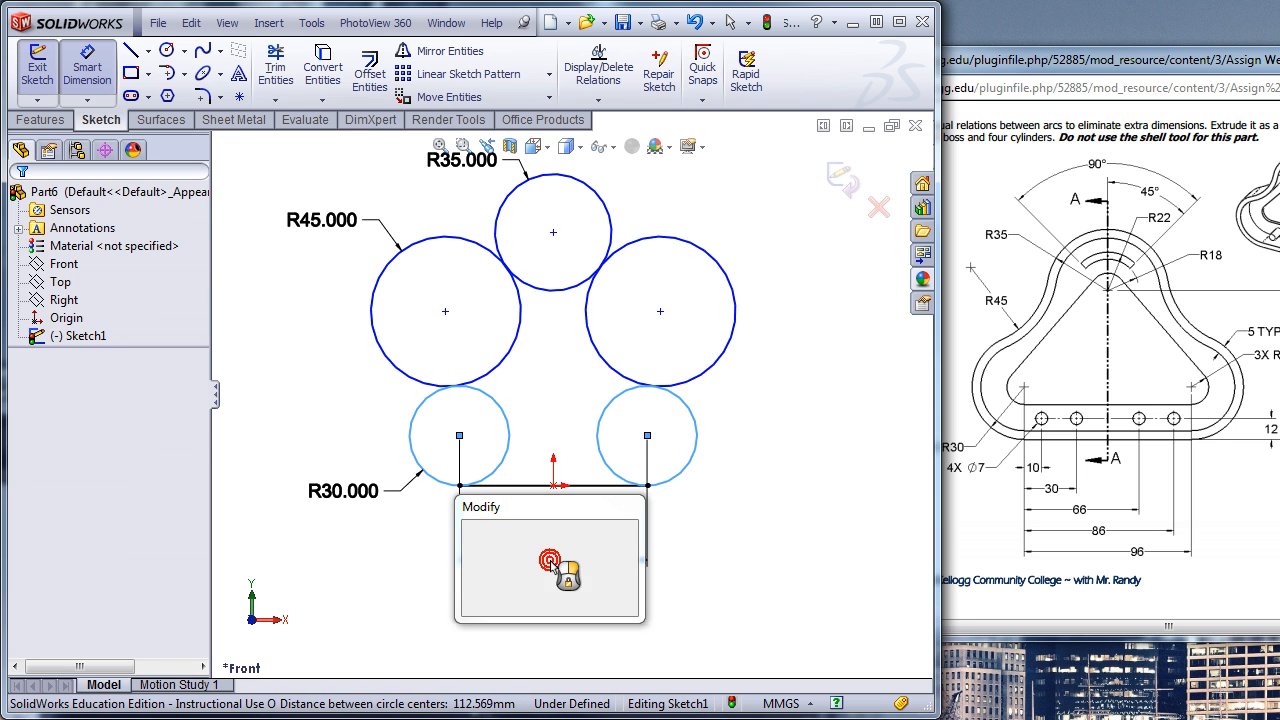
text(96)
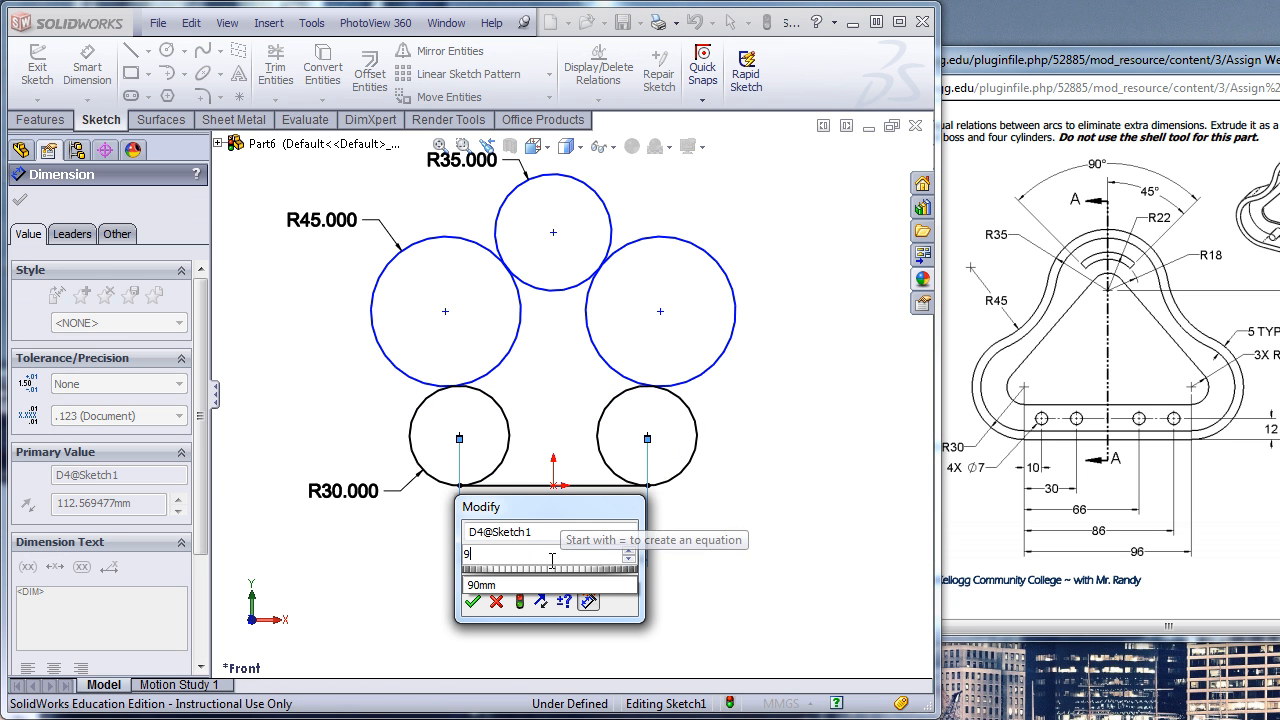
key(Return)
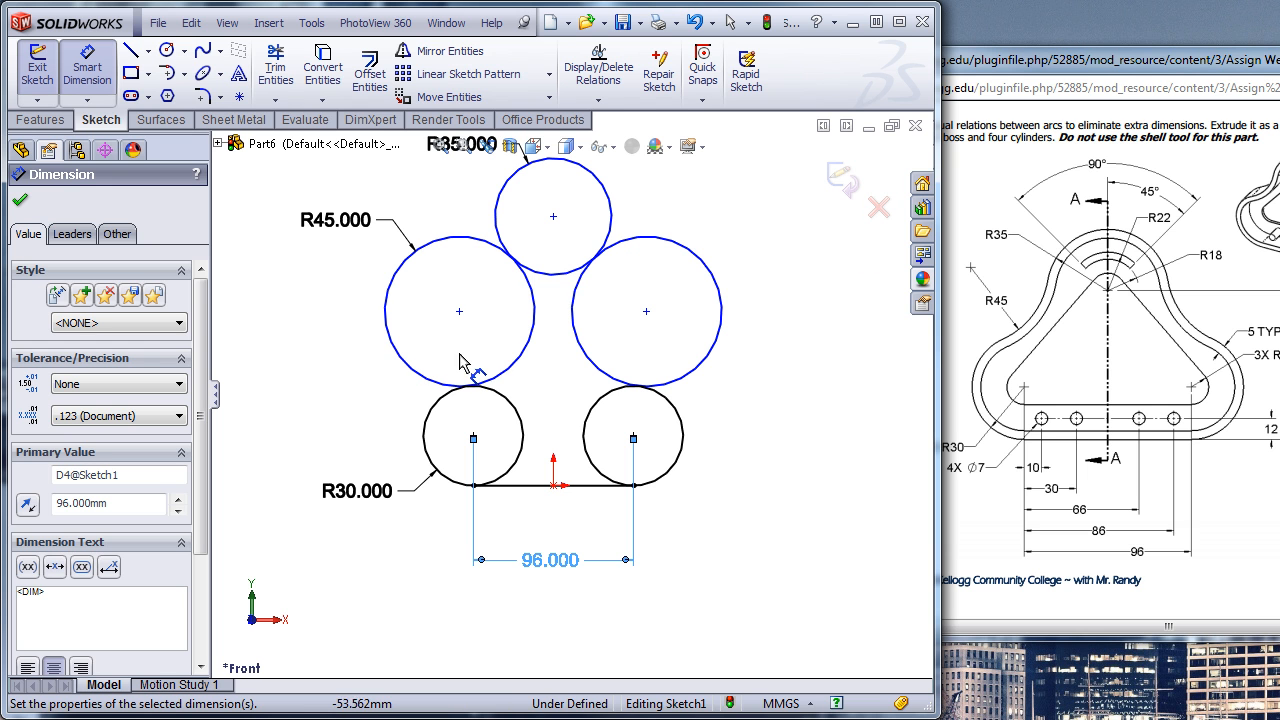
- Dimension the height from the bottom line to the top circle's centre and set it to 85 mm
click(608, 238)
click(580, 485)
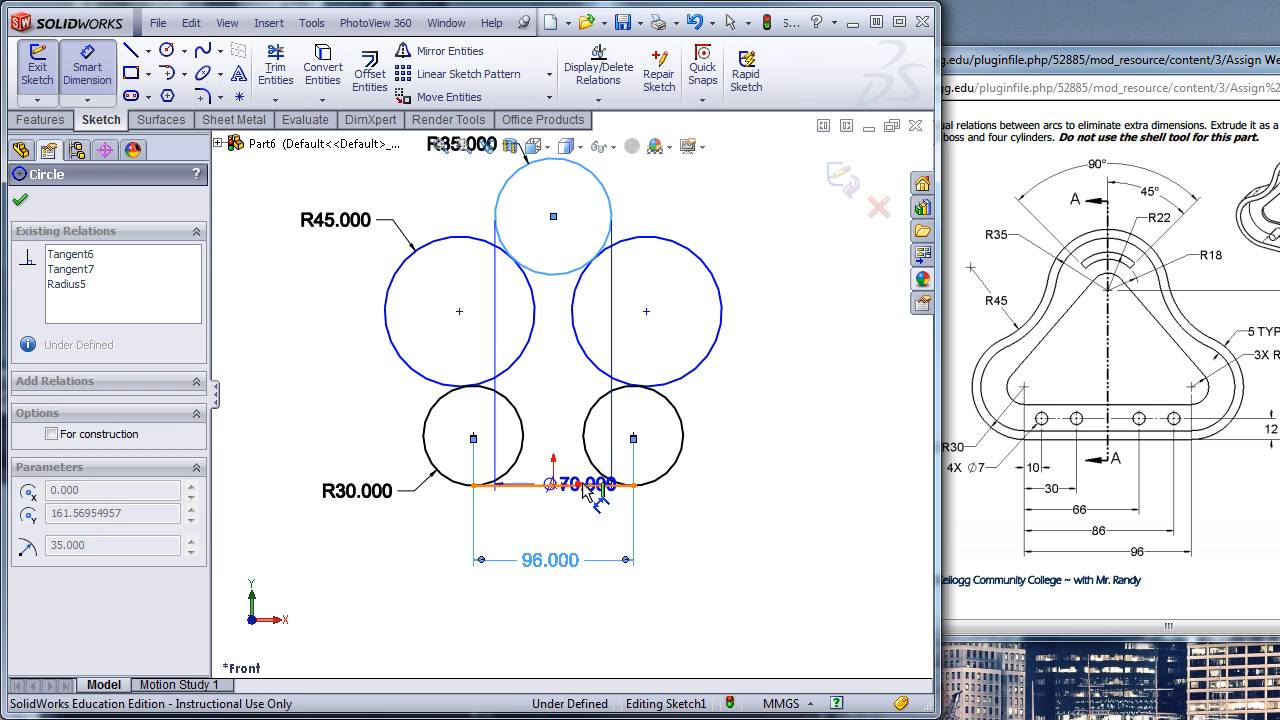
click(792, 375)
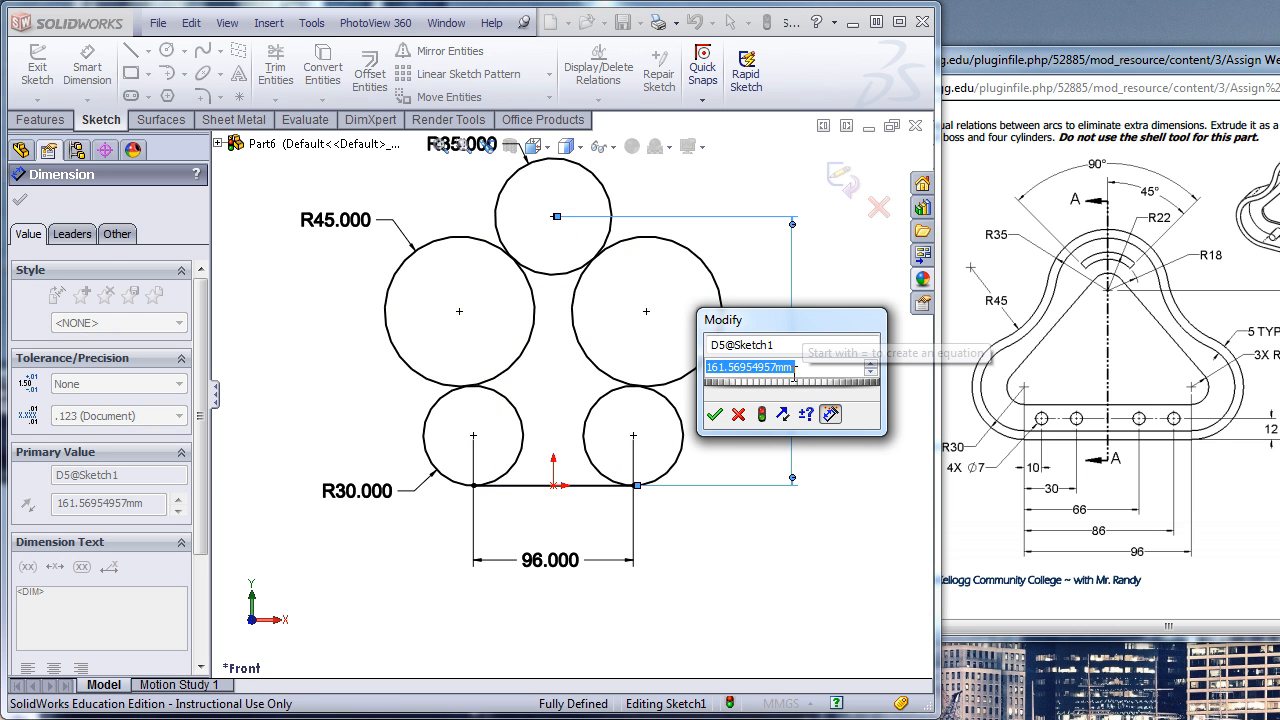
text(85)
key(Return)
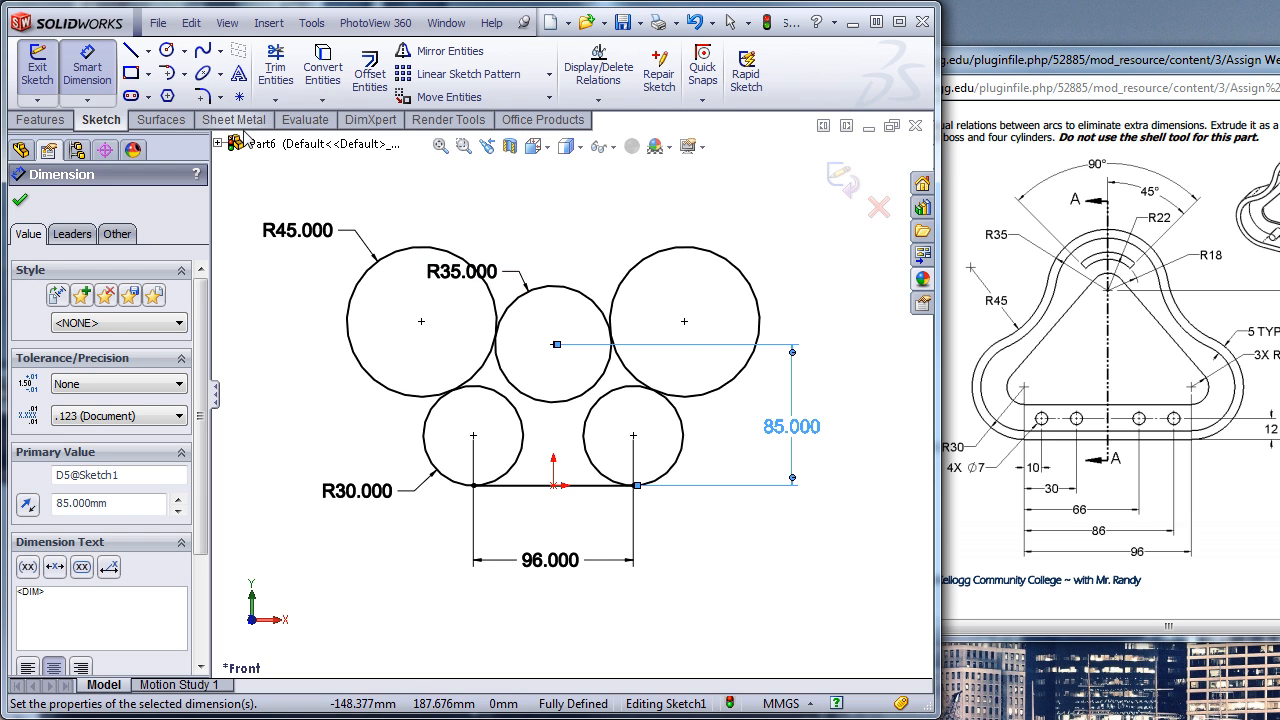
- Trim the excess portions of all five circles to leave one closed outline, and move the R45 dimension nearer to its remaining arc
key(s)
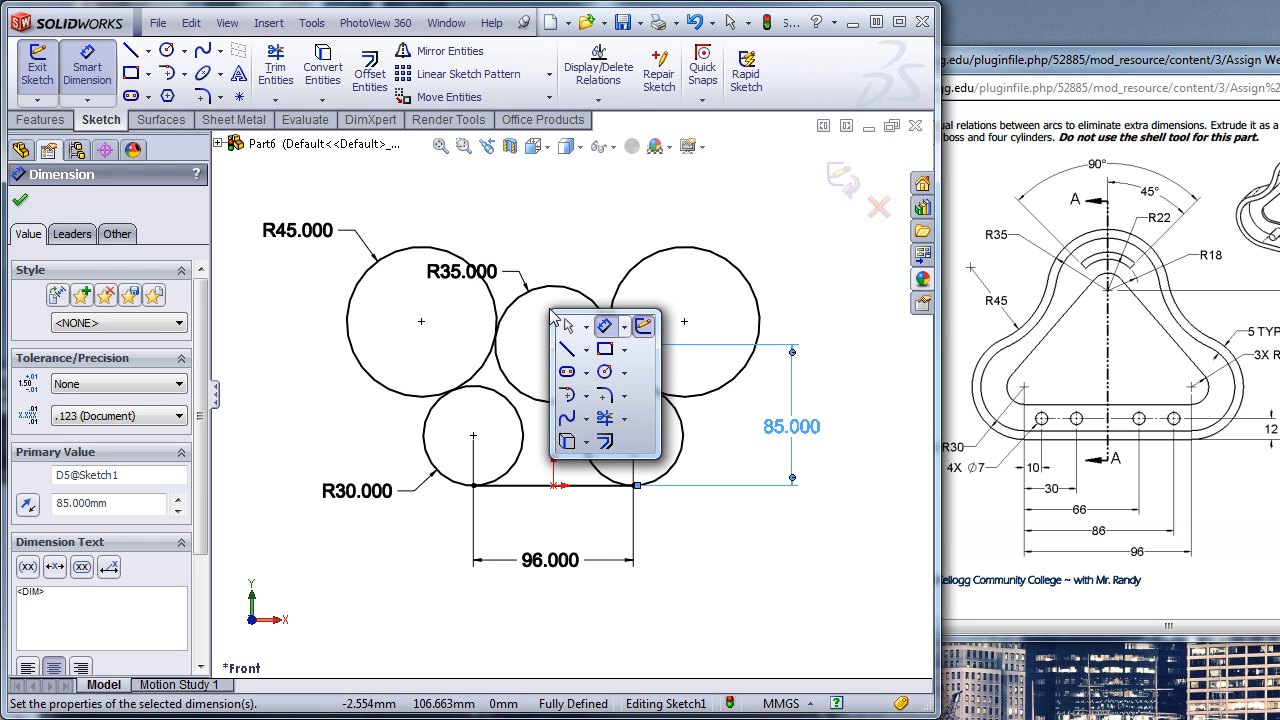
click(604, 419)
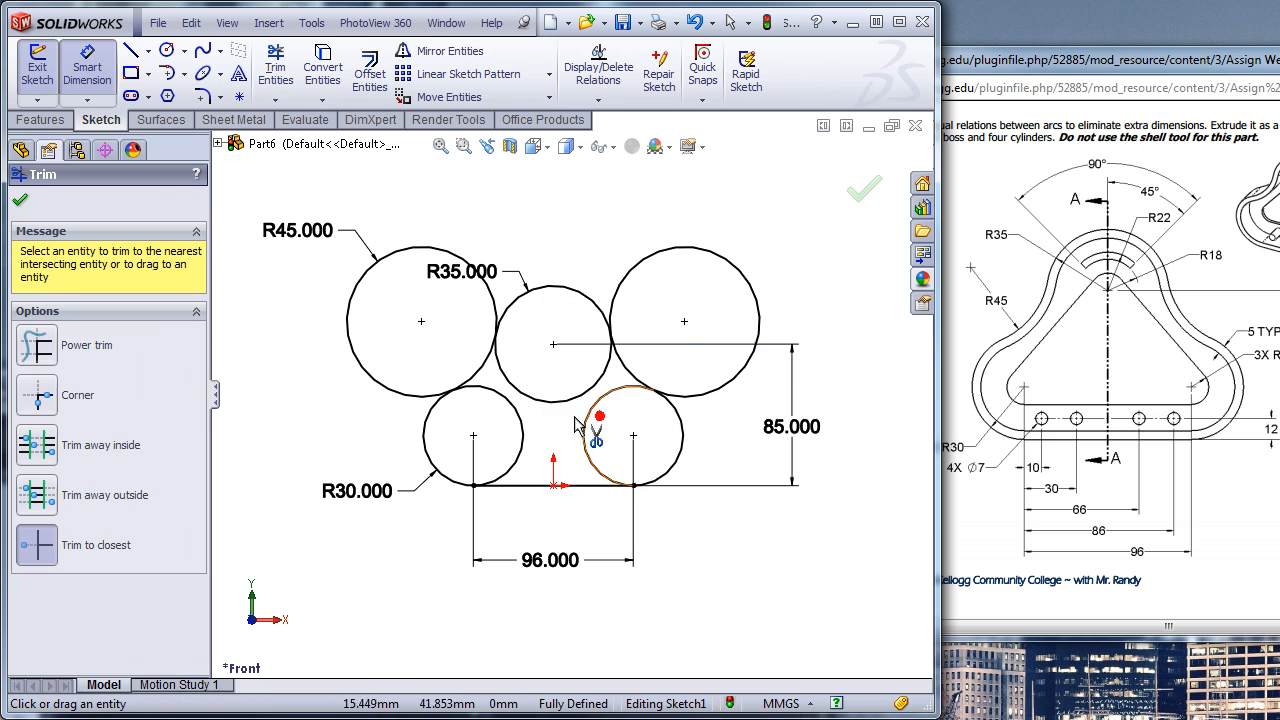
click(351, 300)
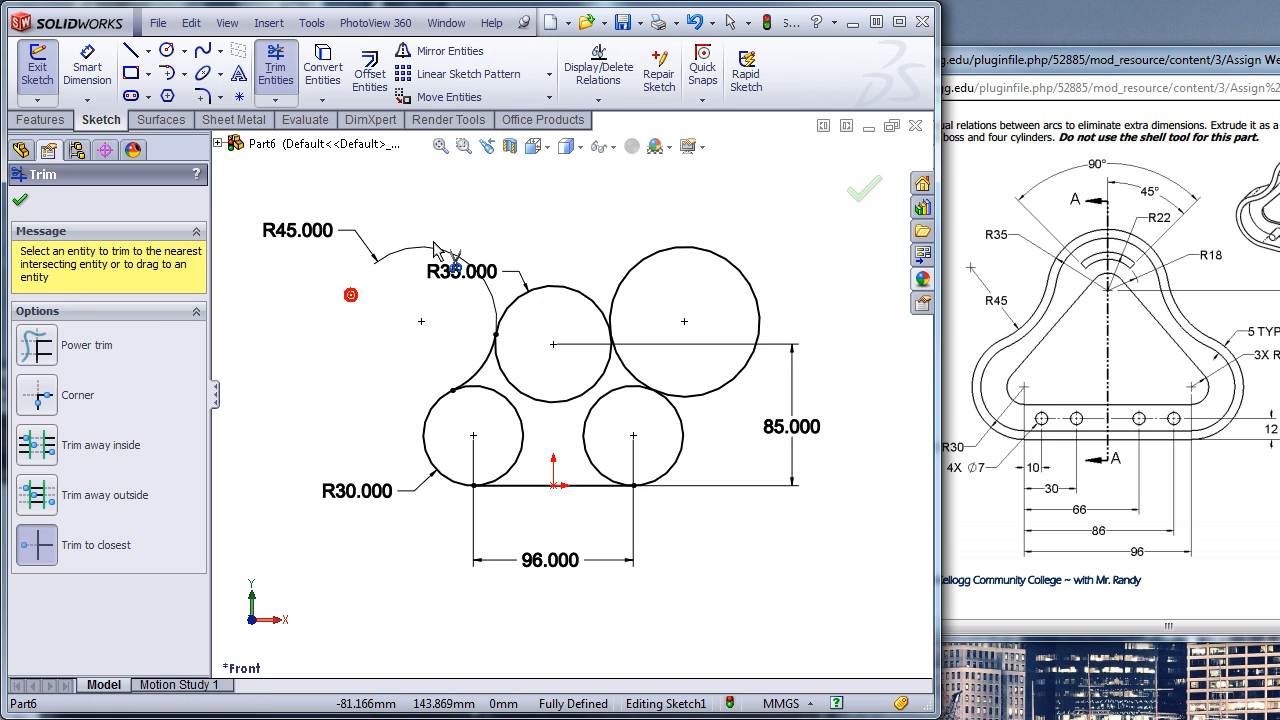
click(709, 252)
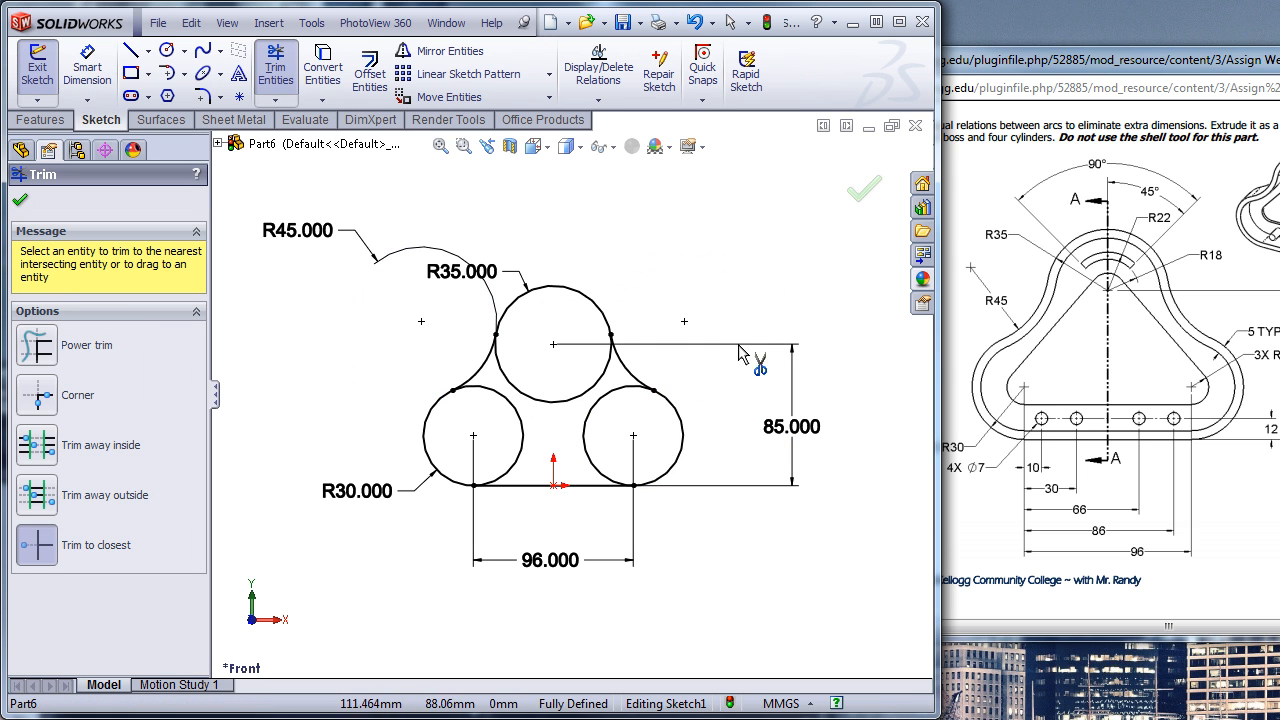
click(621, 409)
click(521, 430)
click(550, 401)
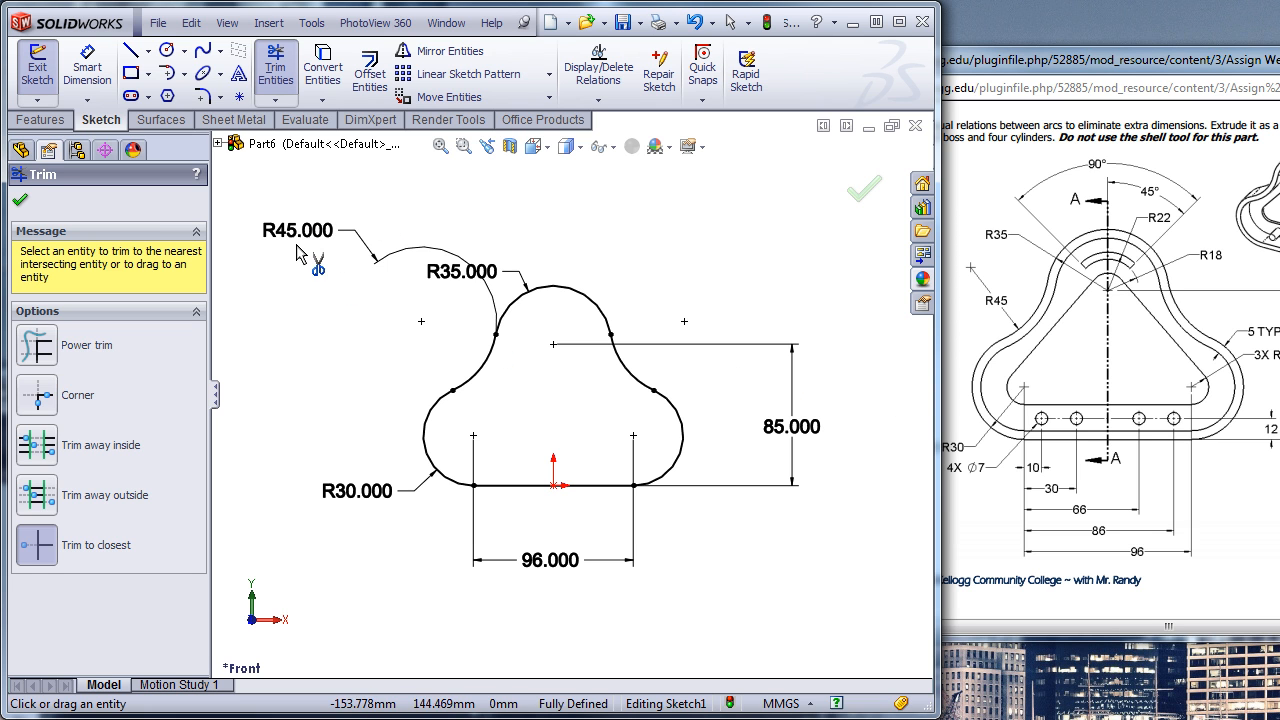
key(Escape)
drag(297, 232, 333, 309)
click(318, 388)
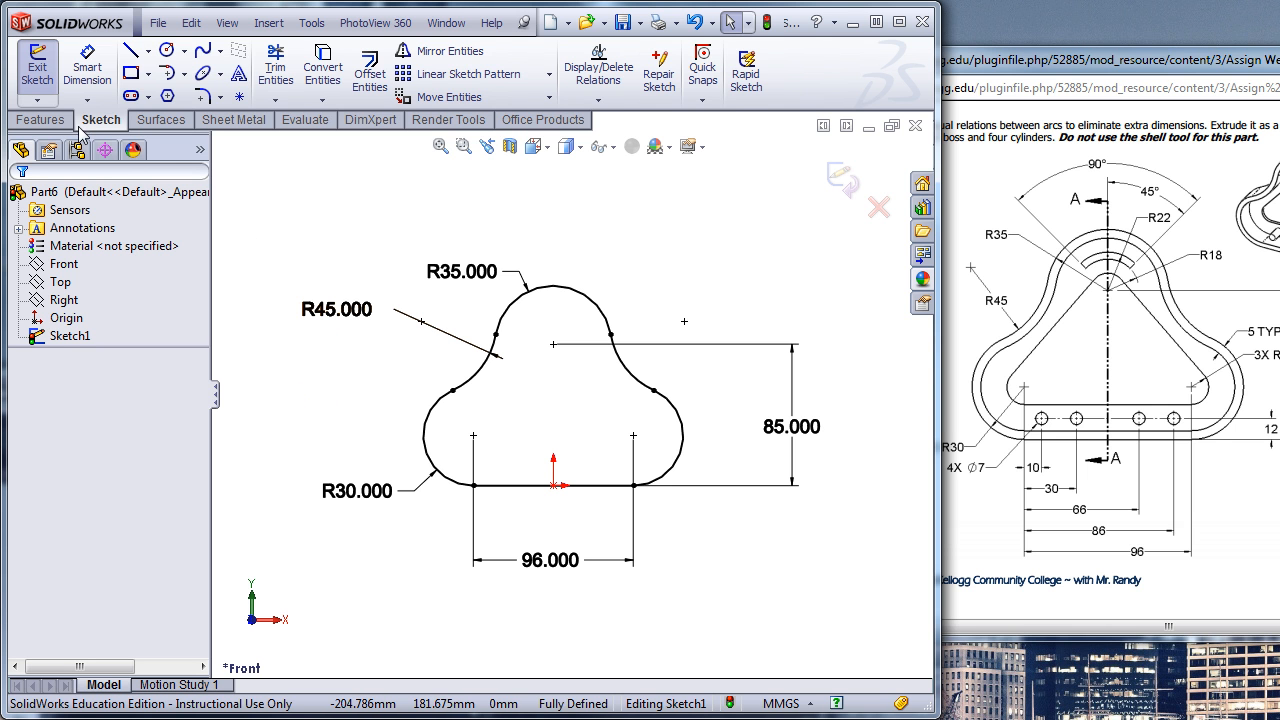
- Extrude the closed outline as a blind boss 22 mm deep, and bring the full SW2-6 assignment drawing into view
click(40, 120)
click(46, 78)
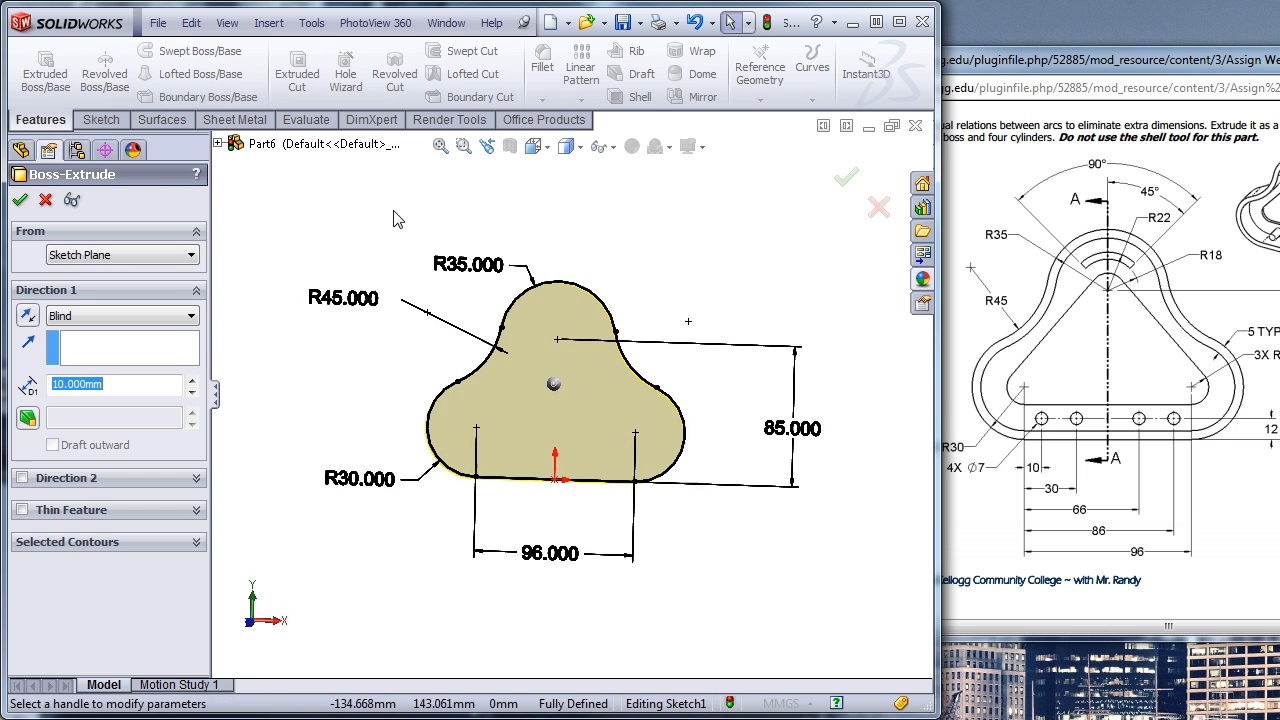
drag(1201, 67, 1166, 67)
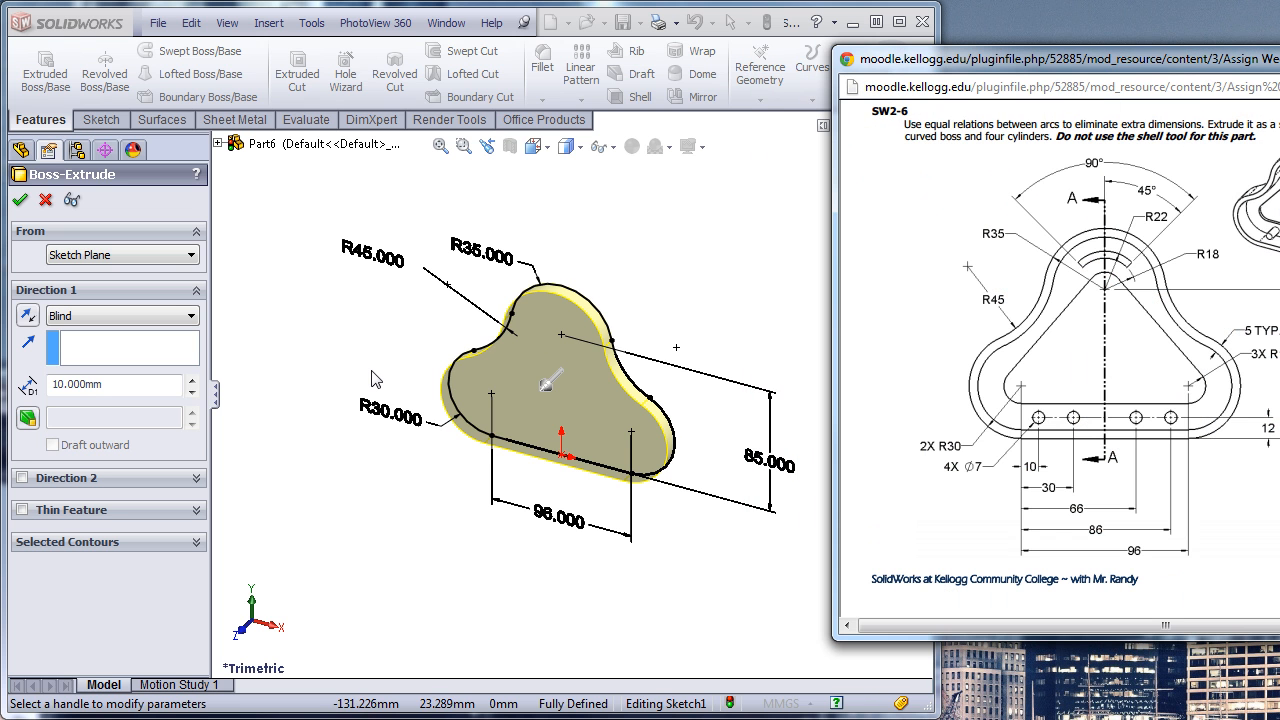
double_click(62, 385)
text(22)
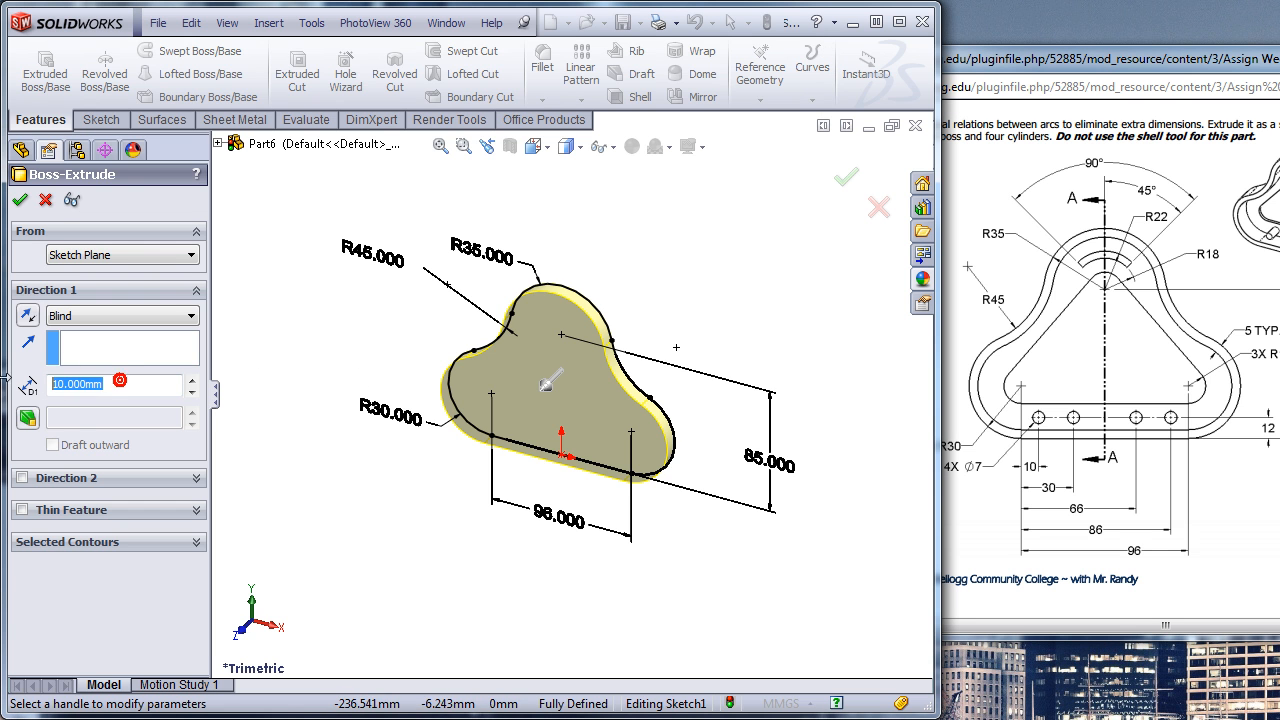
key(Return)
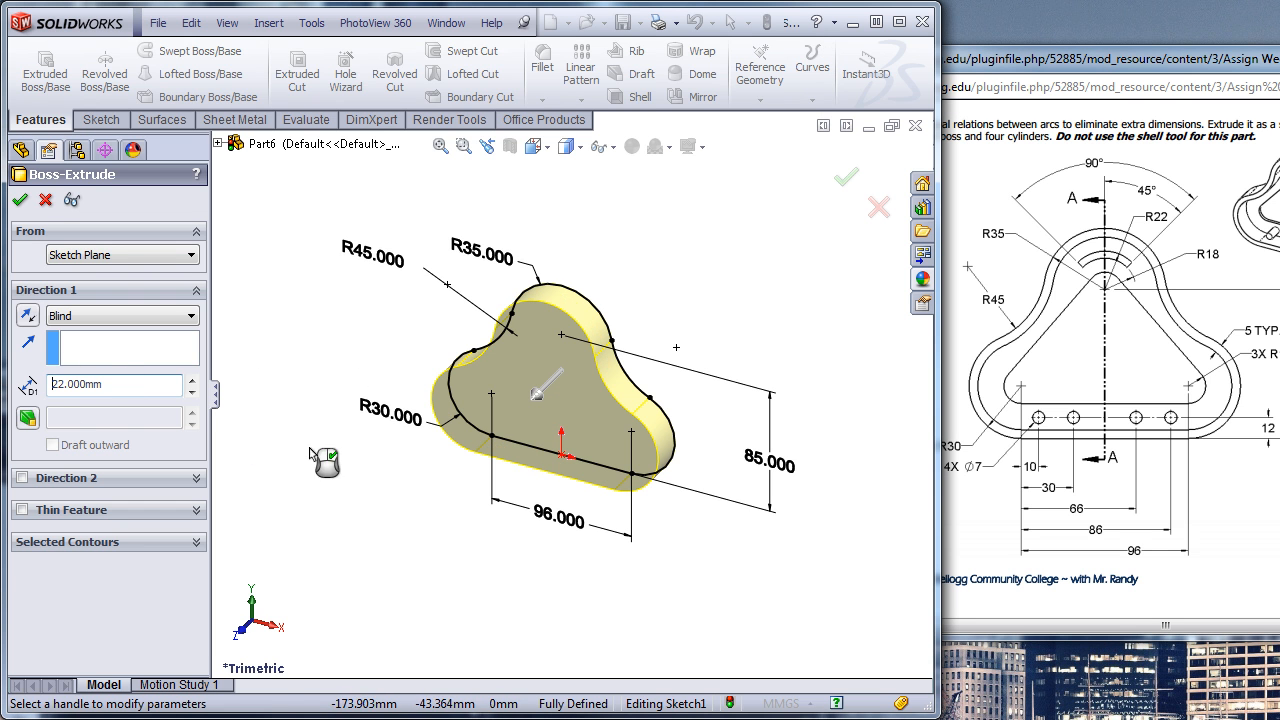
click(845, 176)
drag(1088, 60, 716, 59)
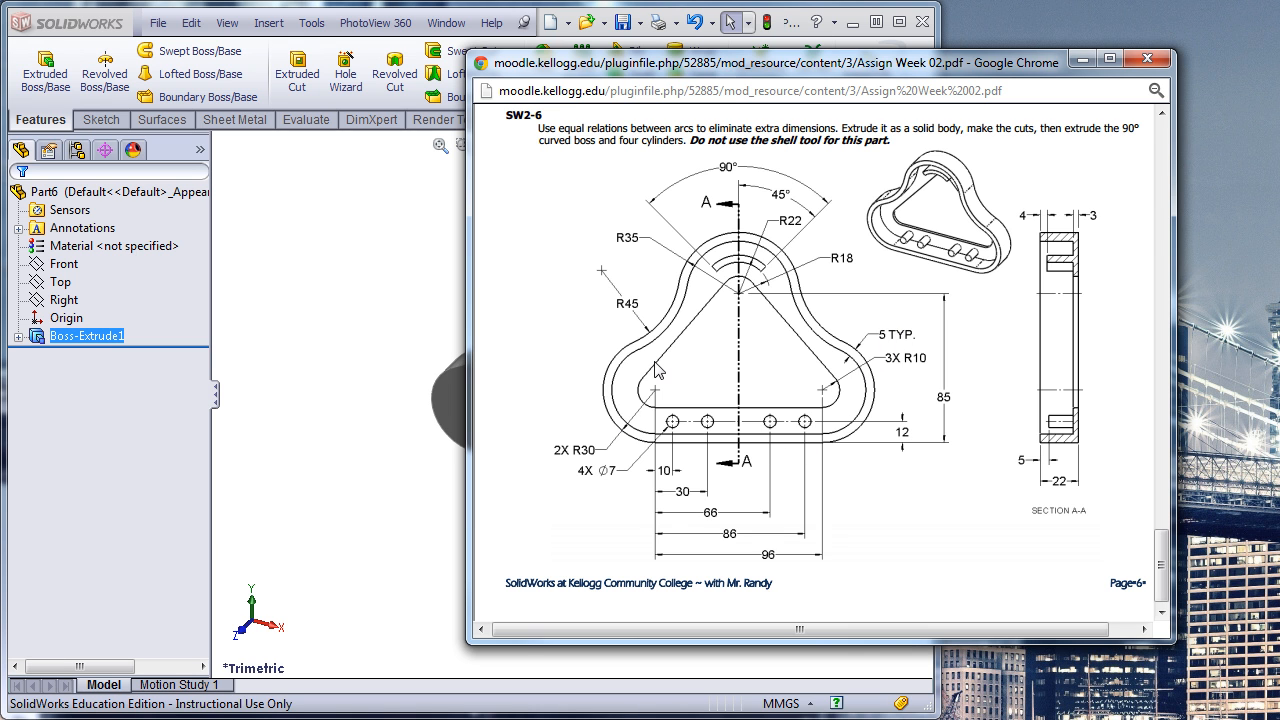
- Move the assignment drawing aside to uncover the model and start a sketch on the extruded body's front face
drag(775, 63, 1143, 63)
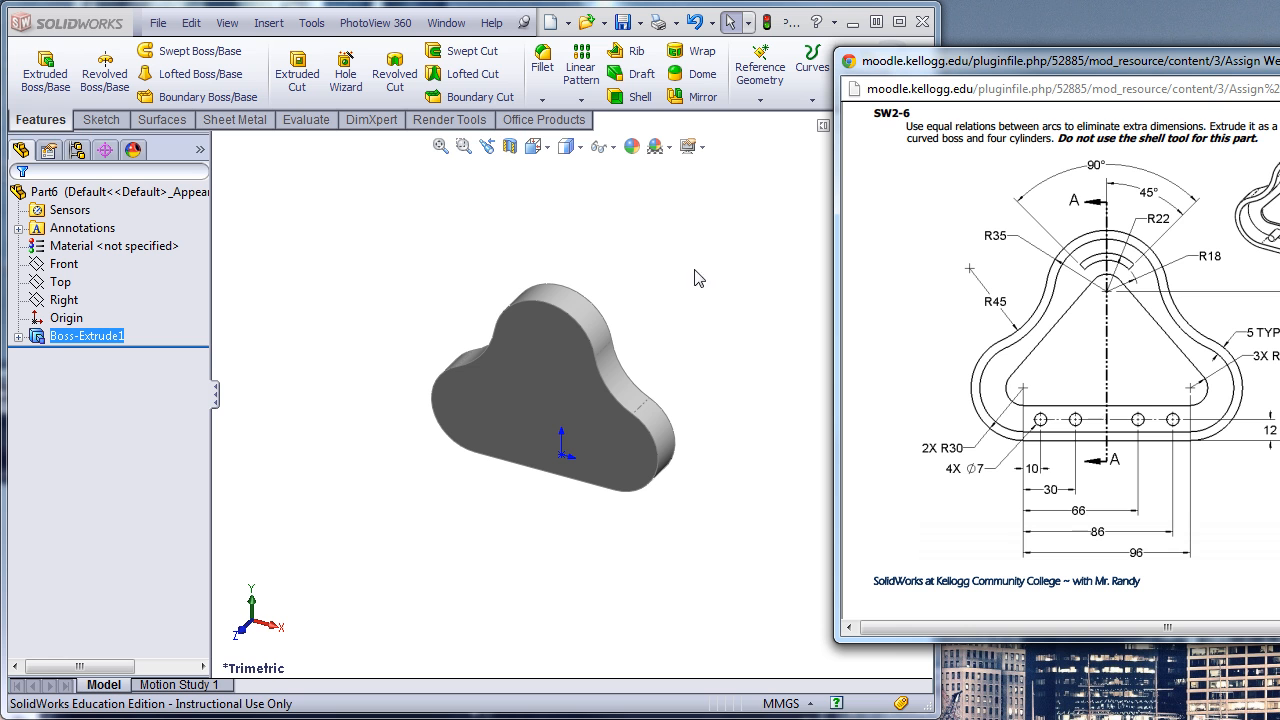
click(515, 410)
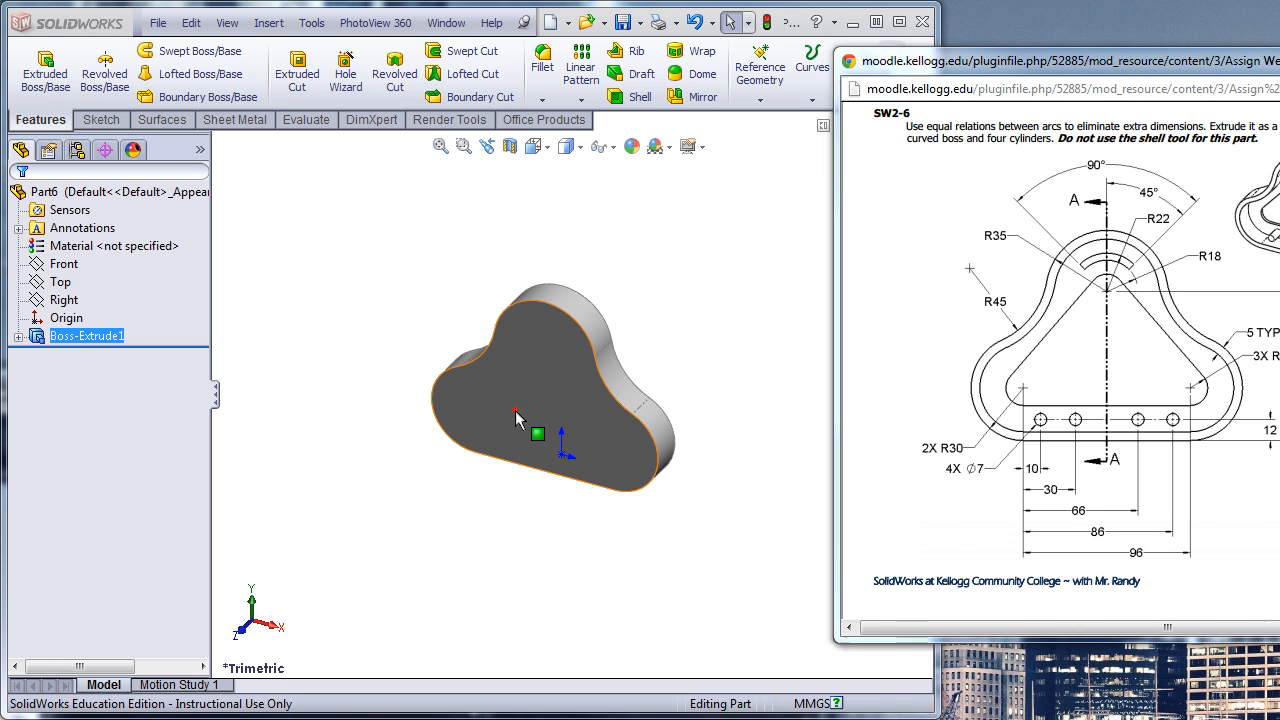
click(586, 345)
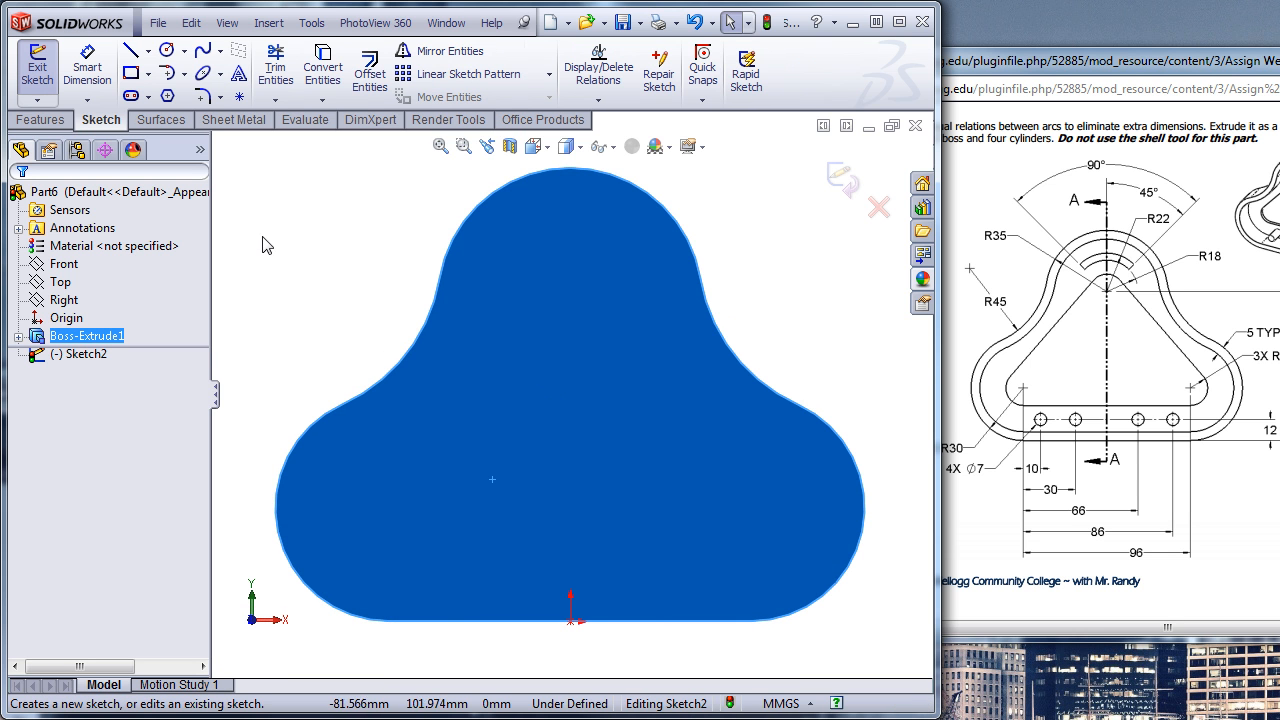
key(Escape)
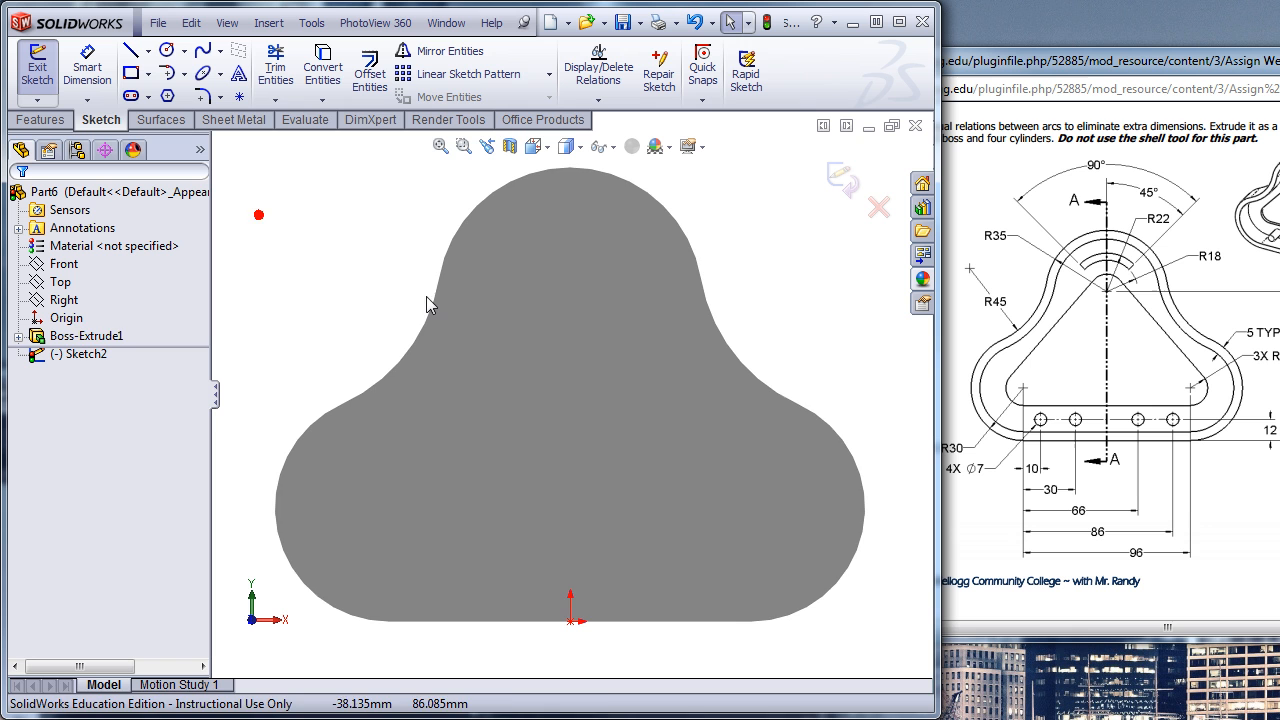
click(549, 317)
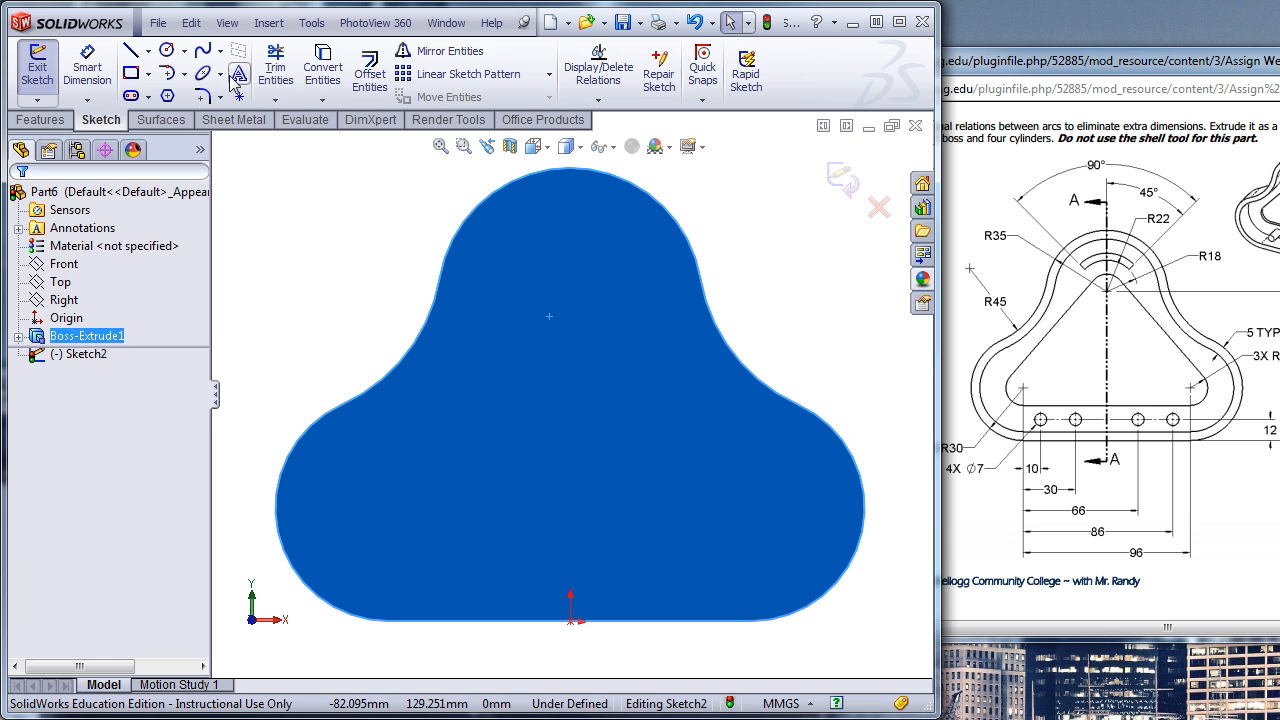
click(258, 290)
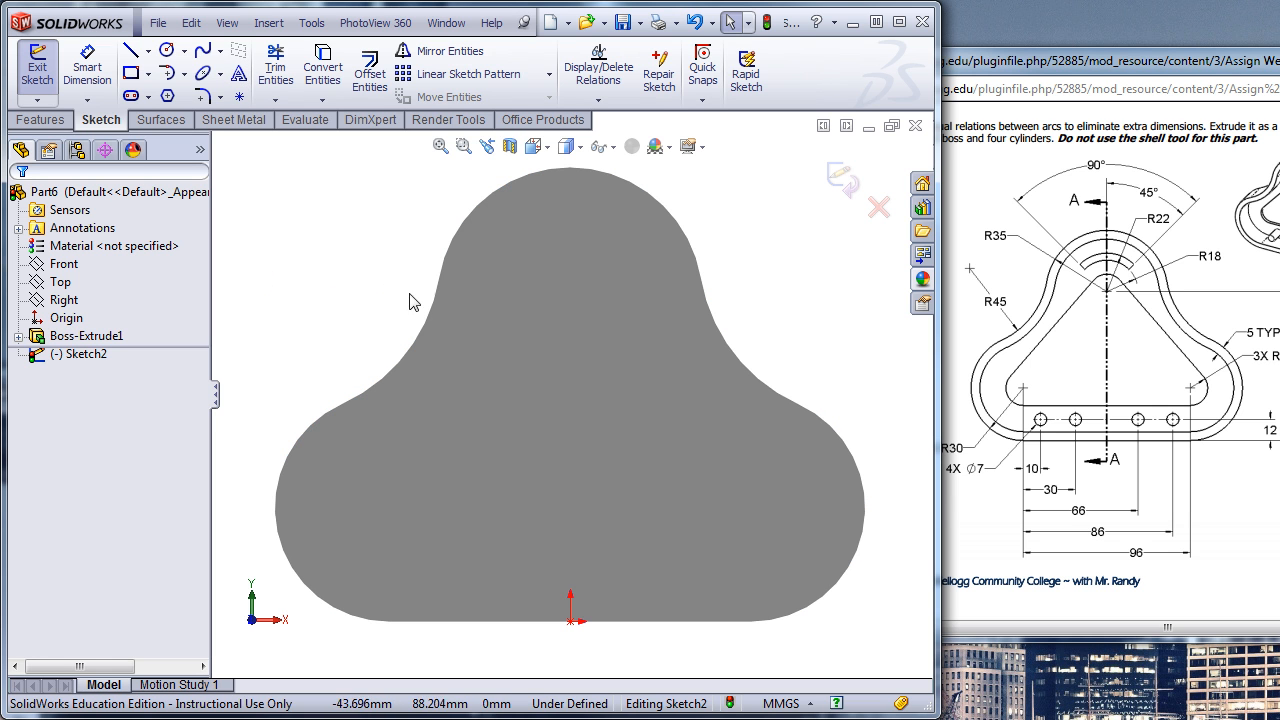
- Offset the front face's outline 5 mm inward, reversing the offset direction
click(535, 343)
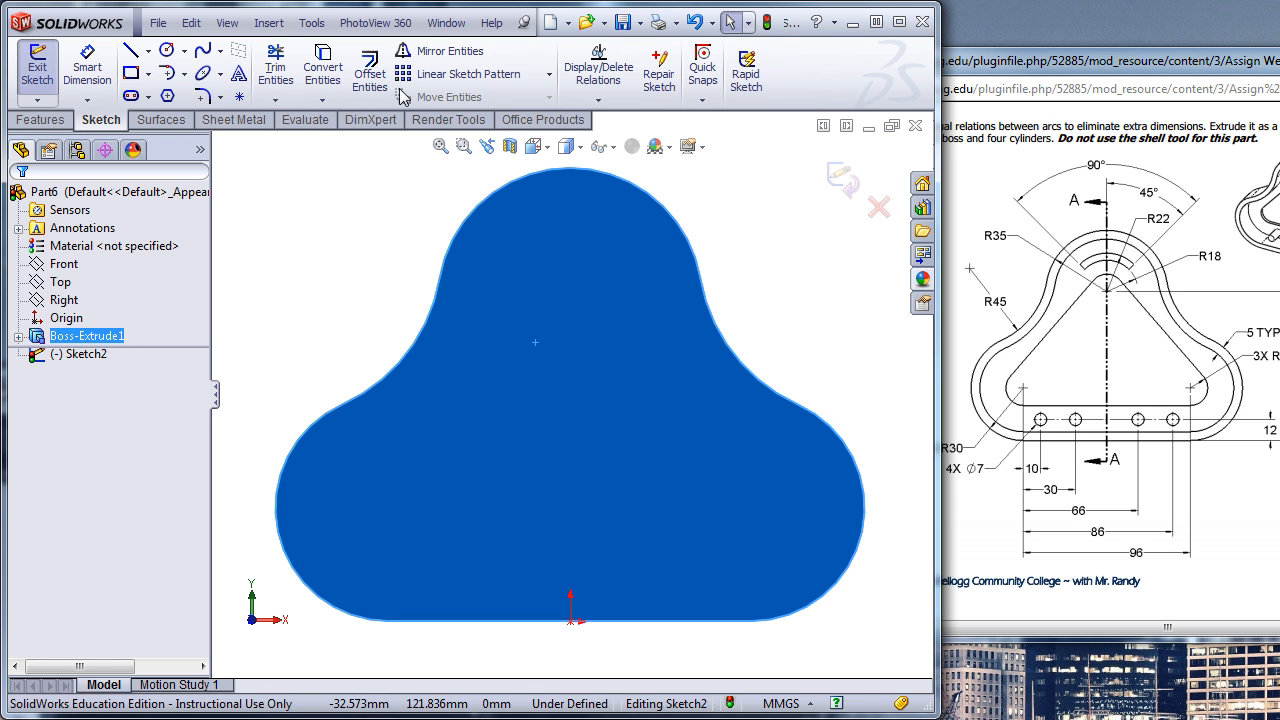
click(370, 72)
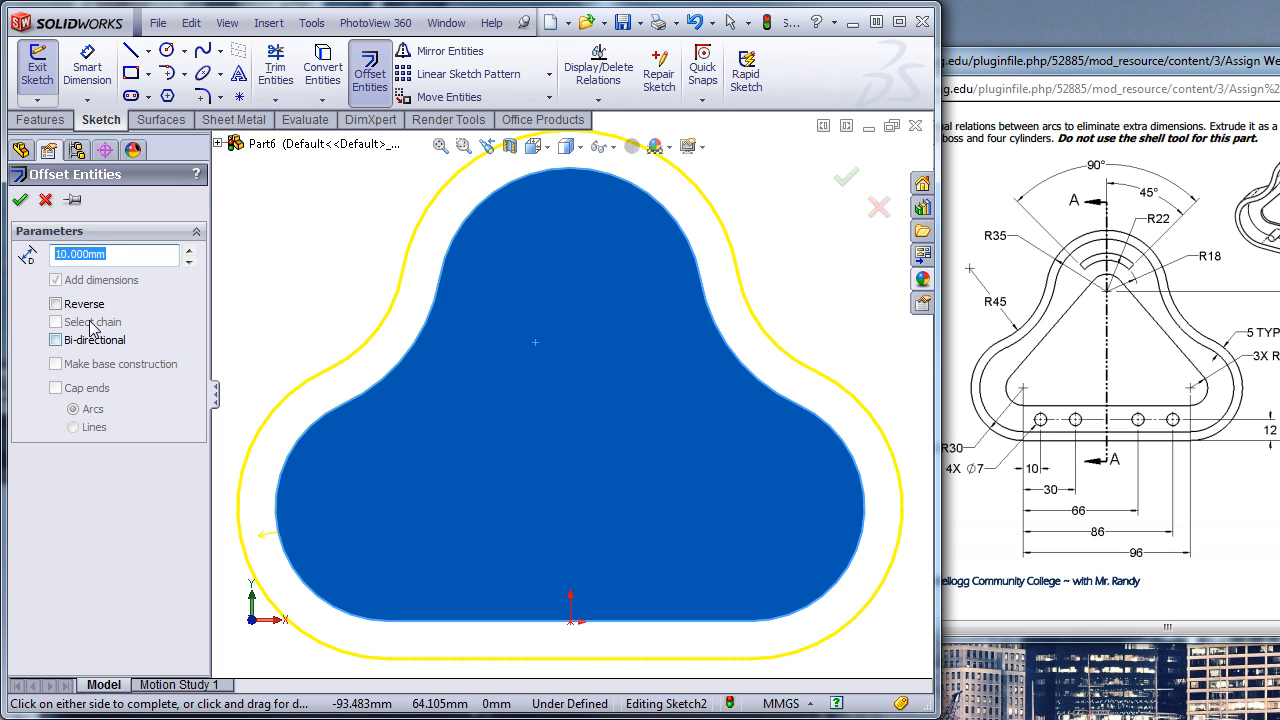
double_click(113, 253)
text(5)
key(Return)
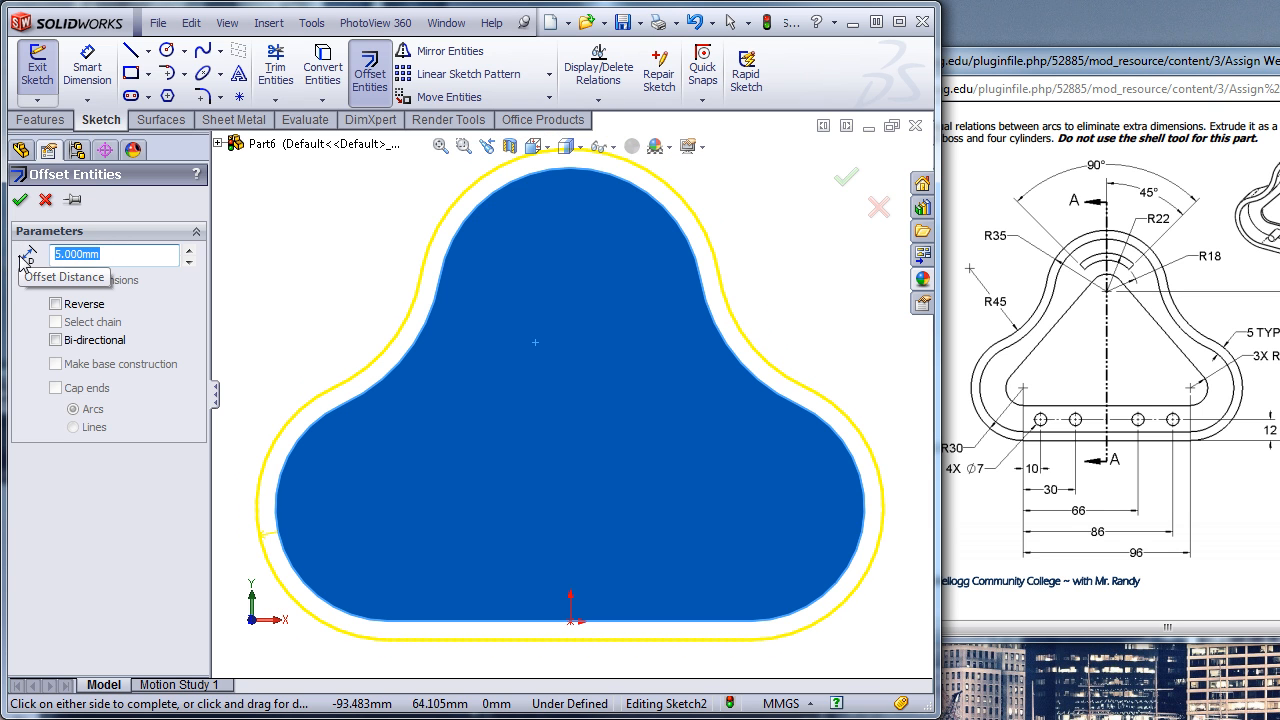
click(55, 303)
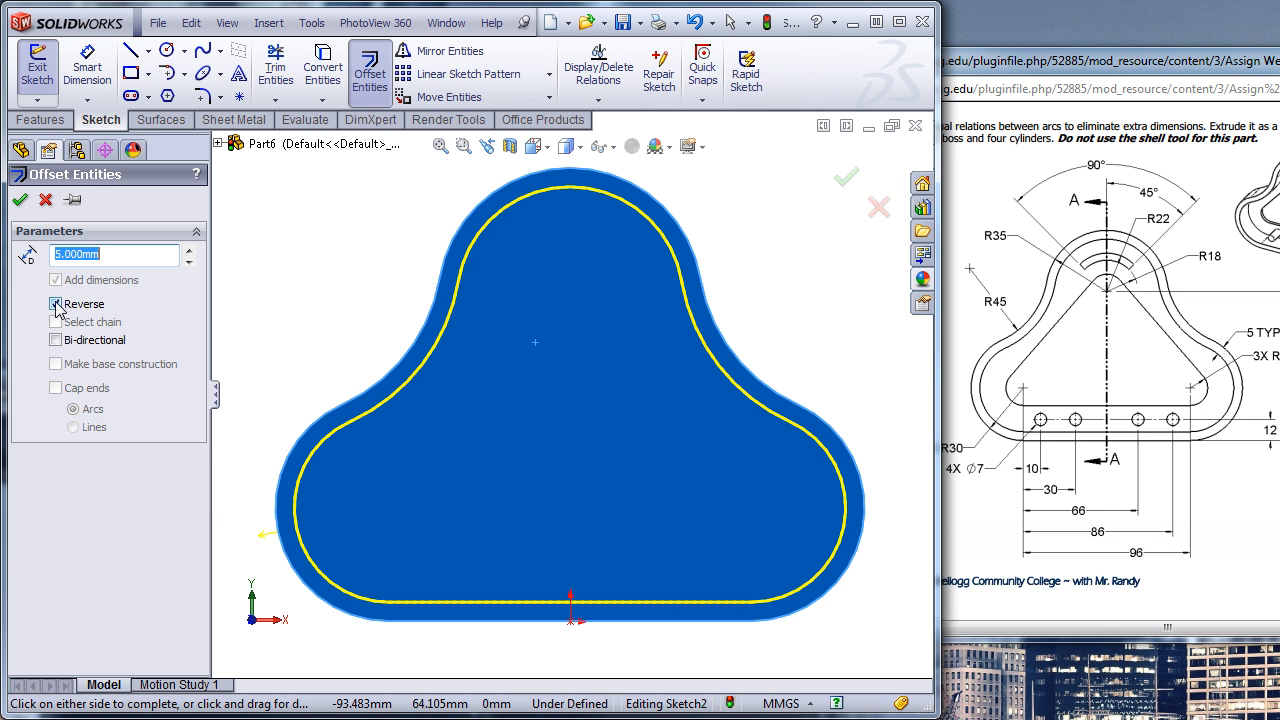
click(19, 199)
- Cut-extrude the inner outline with Offset From Surface, ending 3 mm from the body's back face
middle_drag(273, 225, 303, 267)
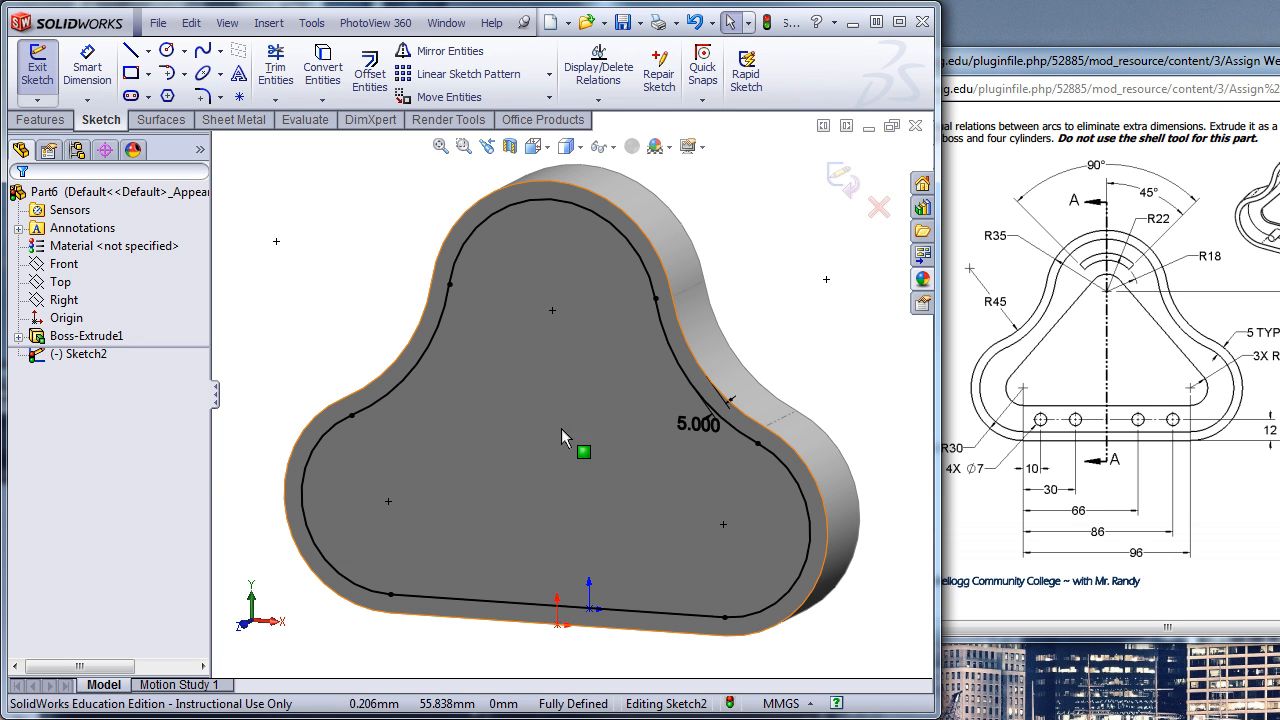
click(24, 121)
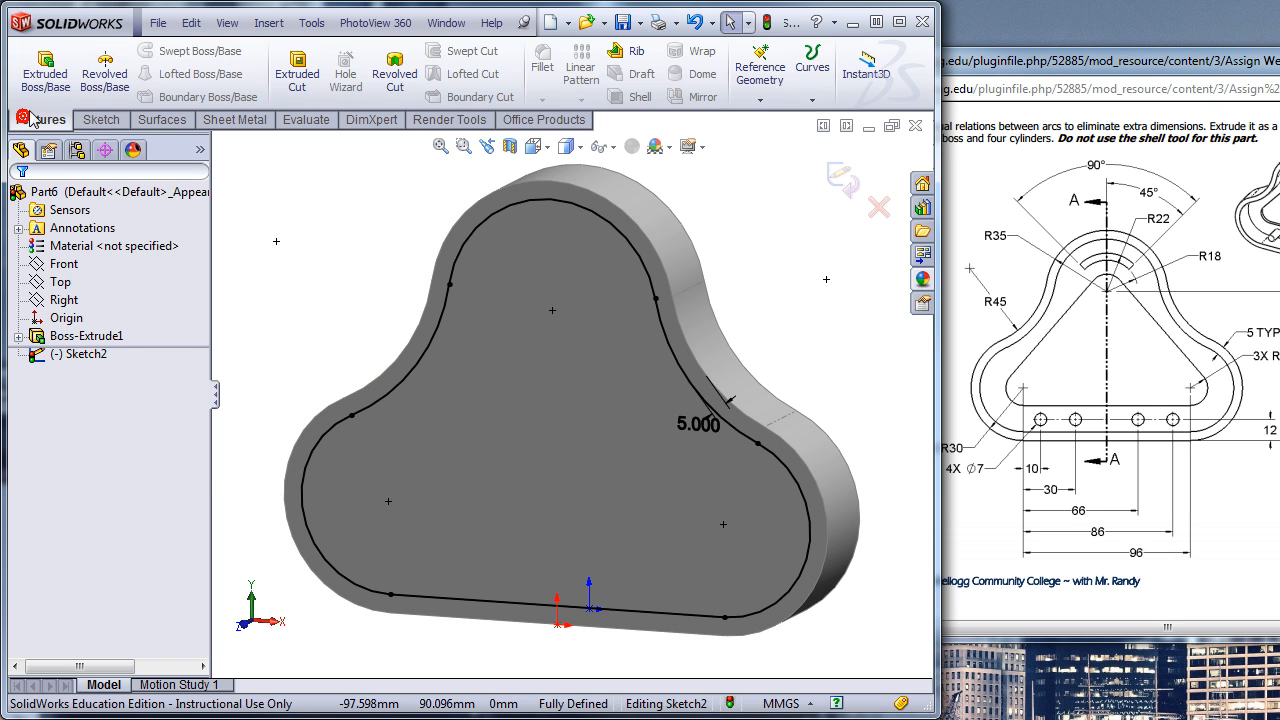
click(299, 76)
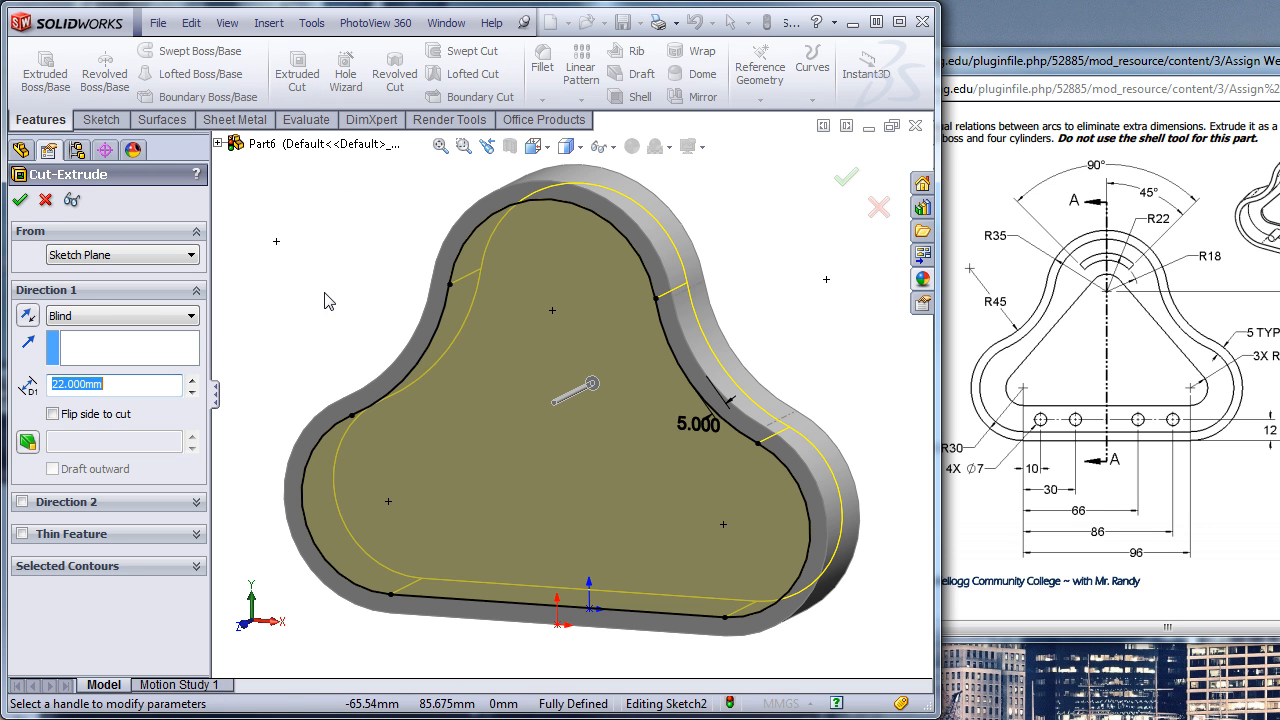
click(160, 316)
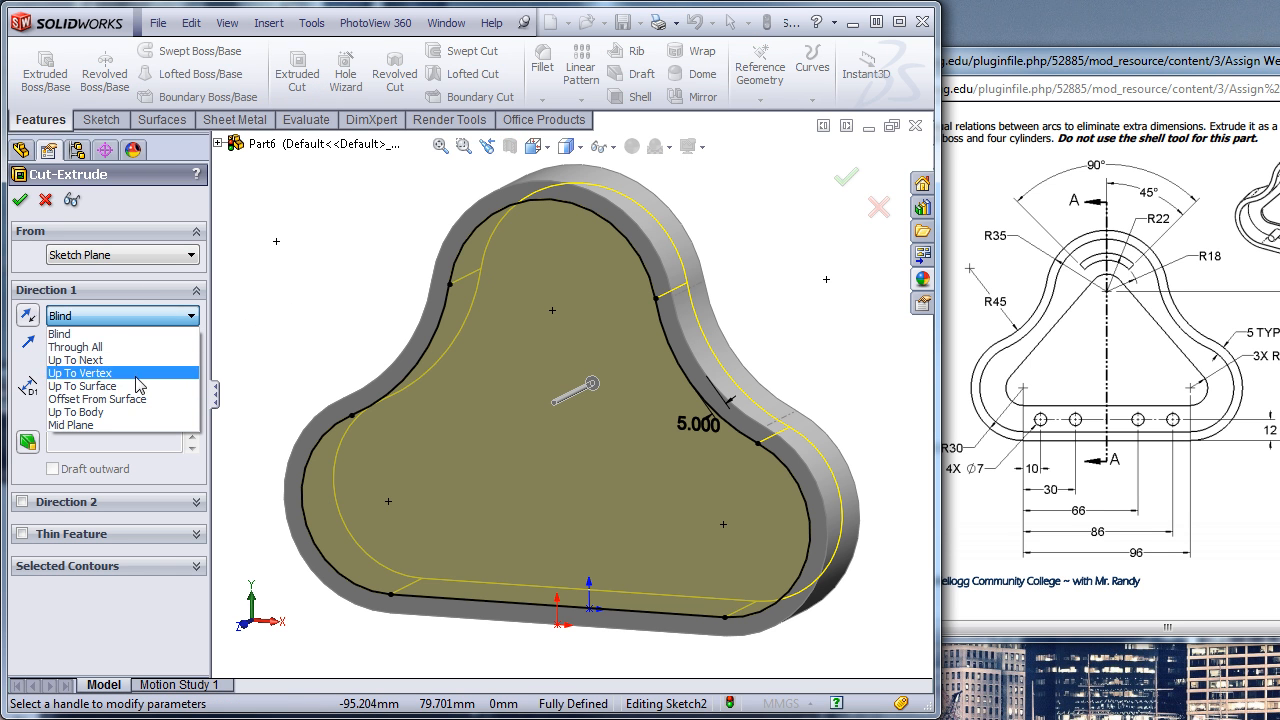
click(140, 397)
middle_drag(249, 367, 594, 491)
click(681, 472)
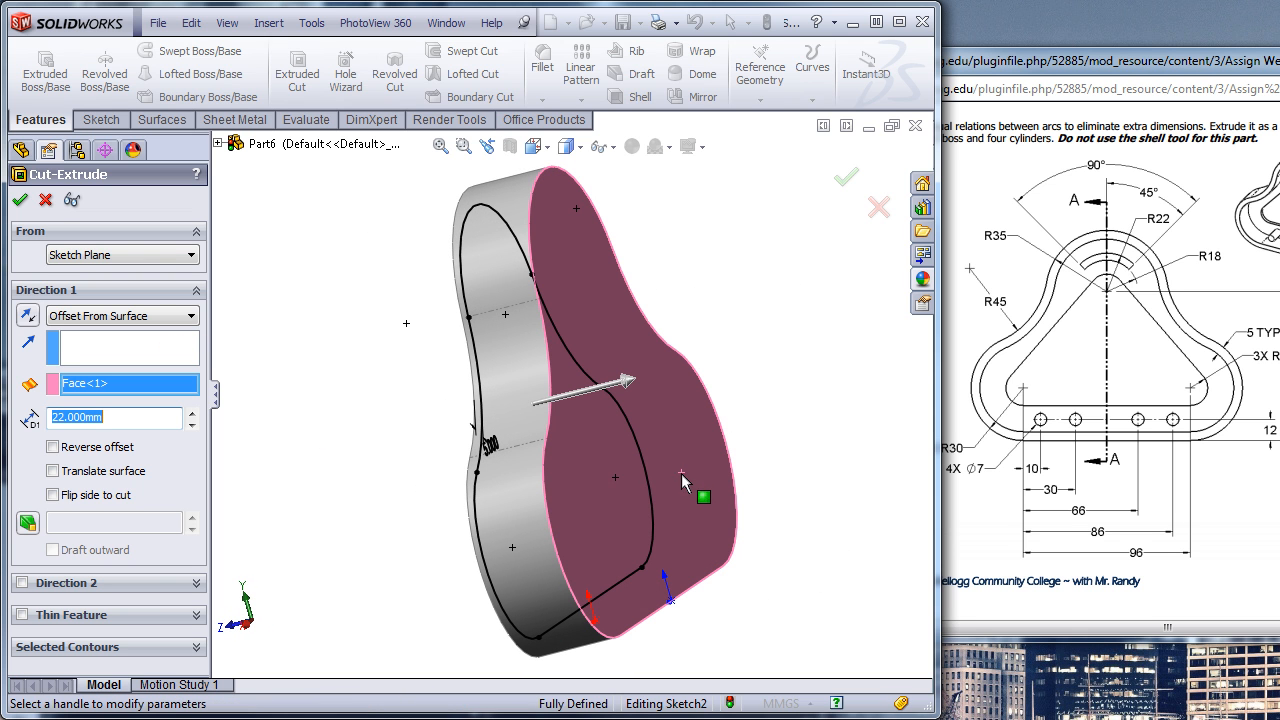
double_click(118, 420)
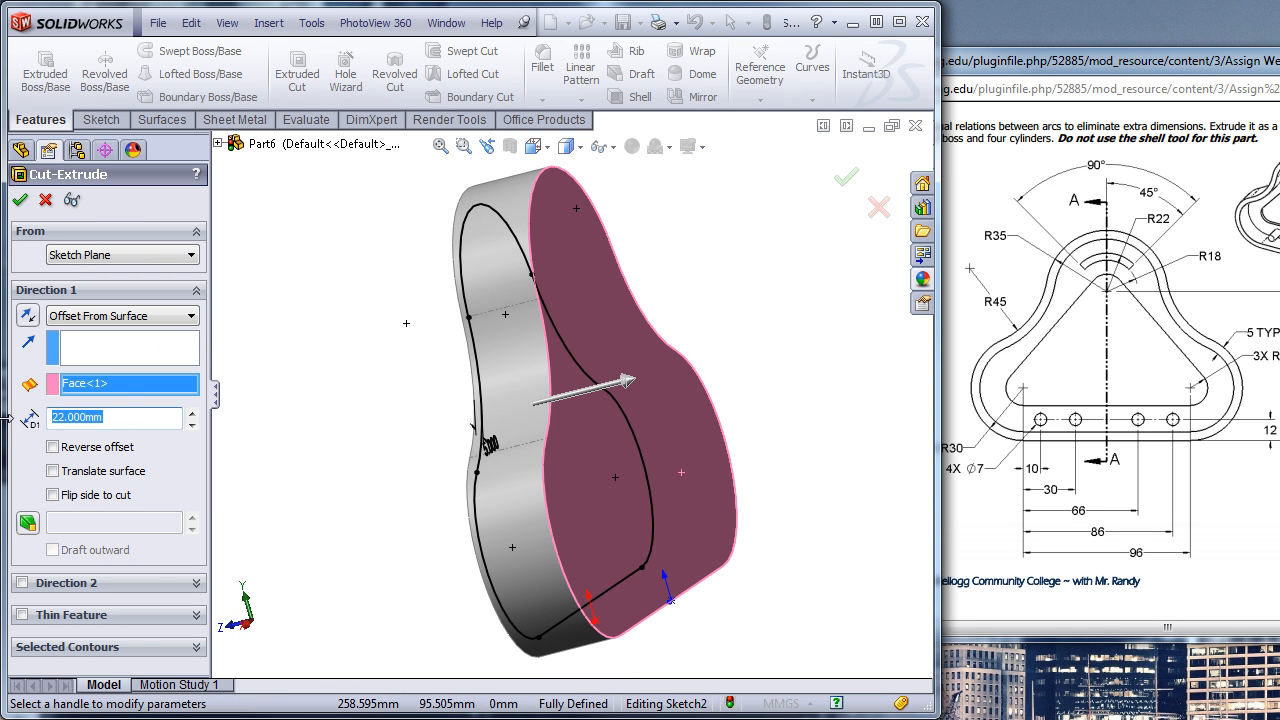
text(3)
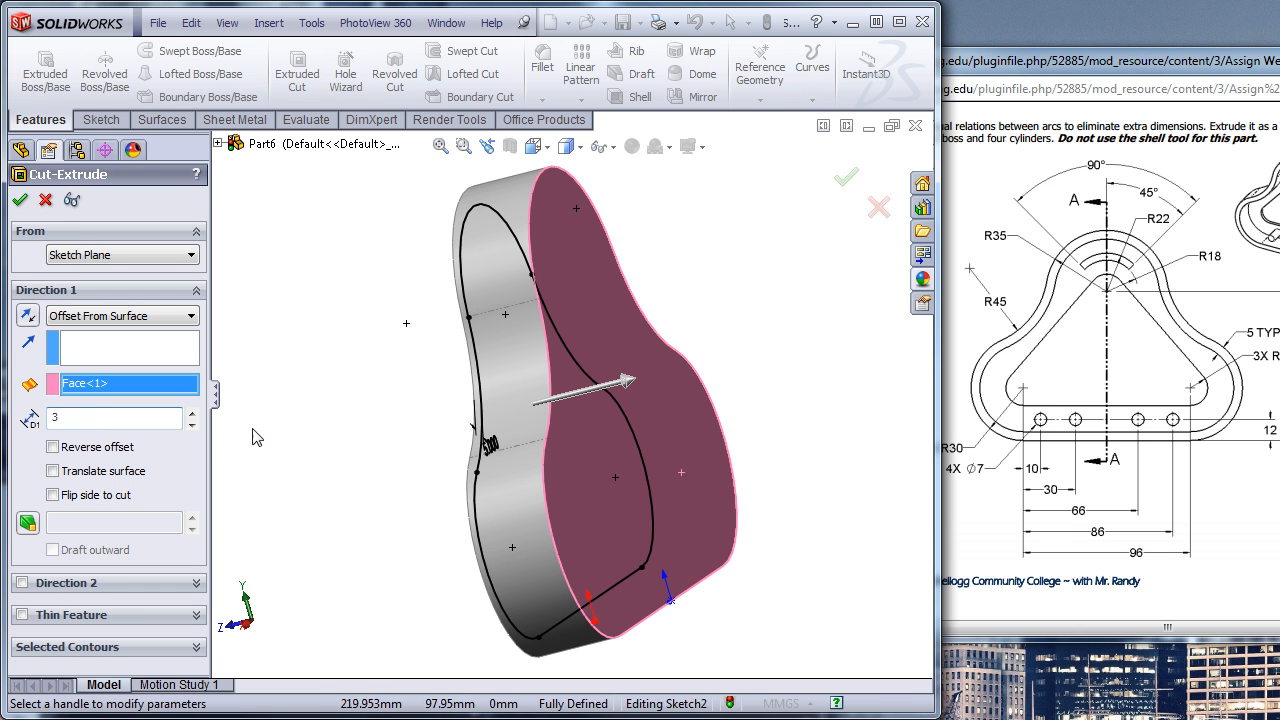
key(Return)
middle_drag(363, 449, 443, 435)
key(Escape)
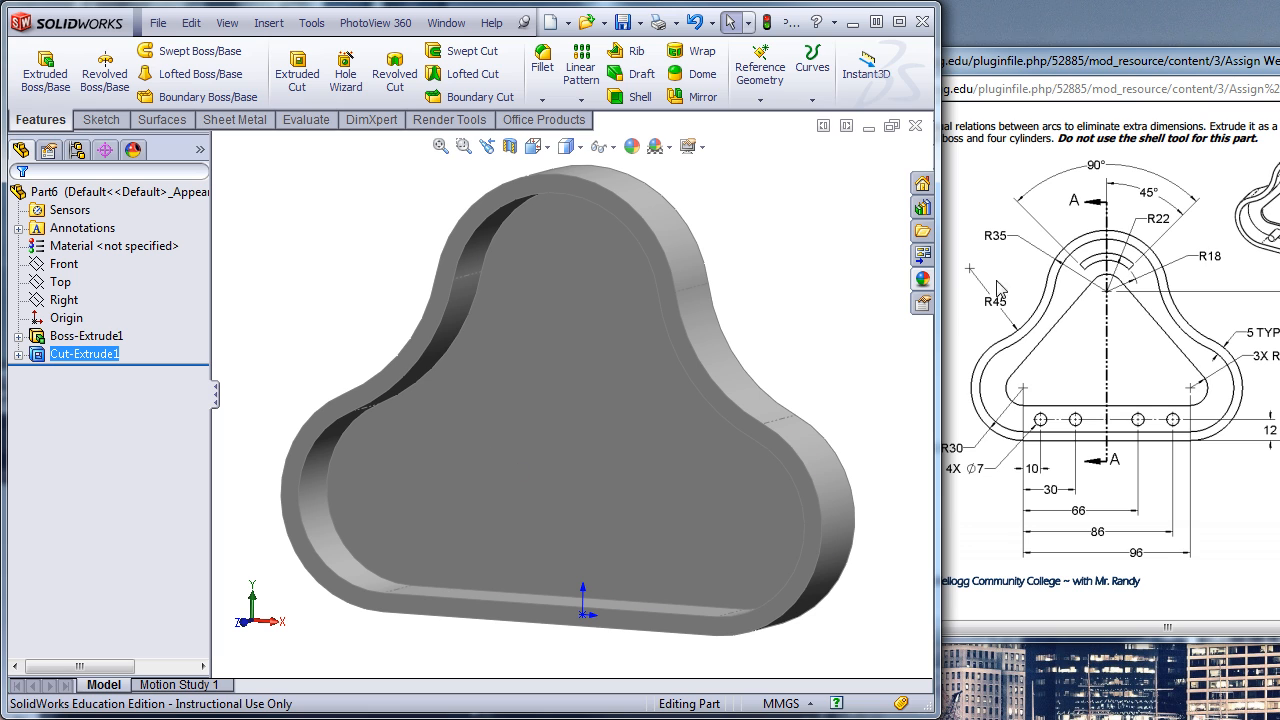
- Bring the full SW2-6 assignment drawing back into view, including section A-A
drag(1158, 77, 660, 78)
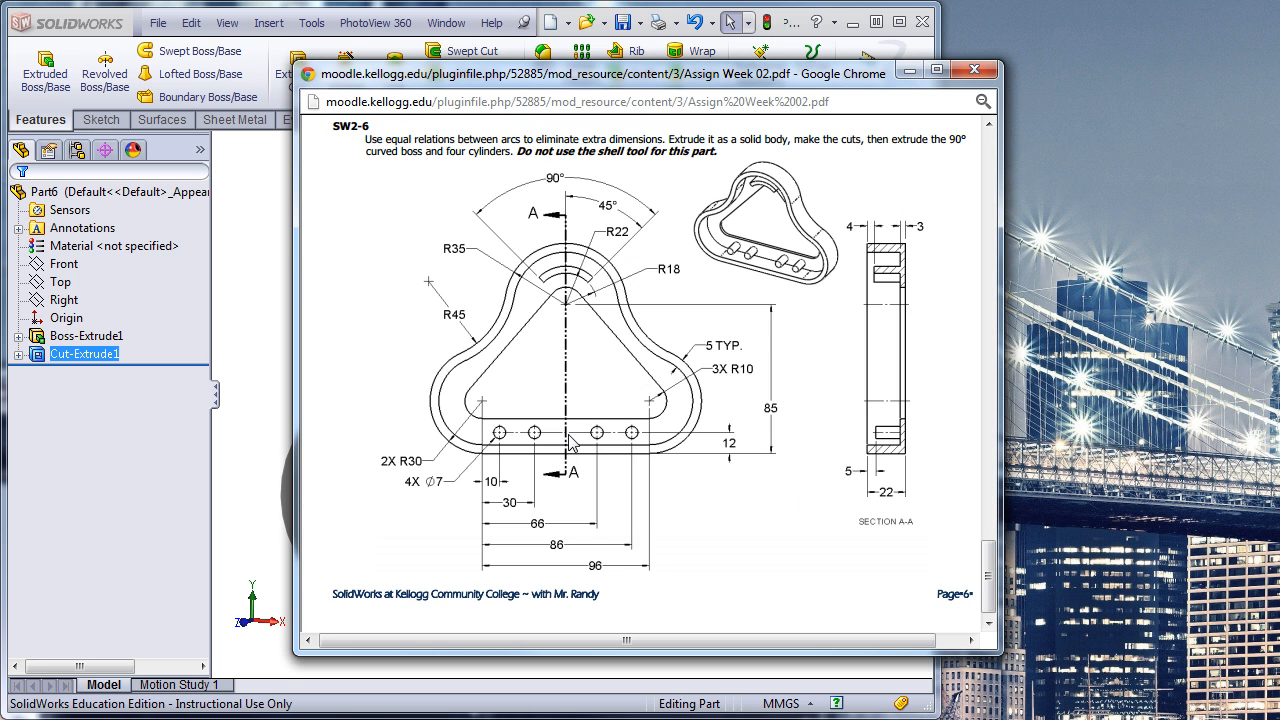
drag(737, 82, 554, 39)
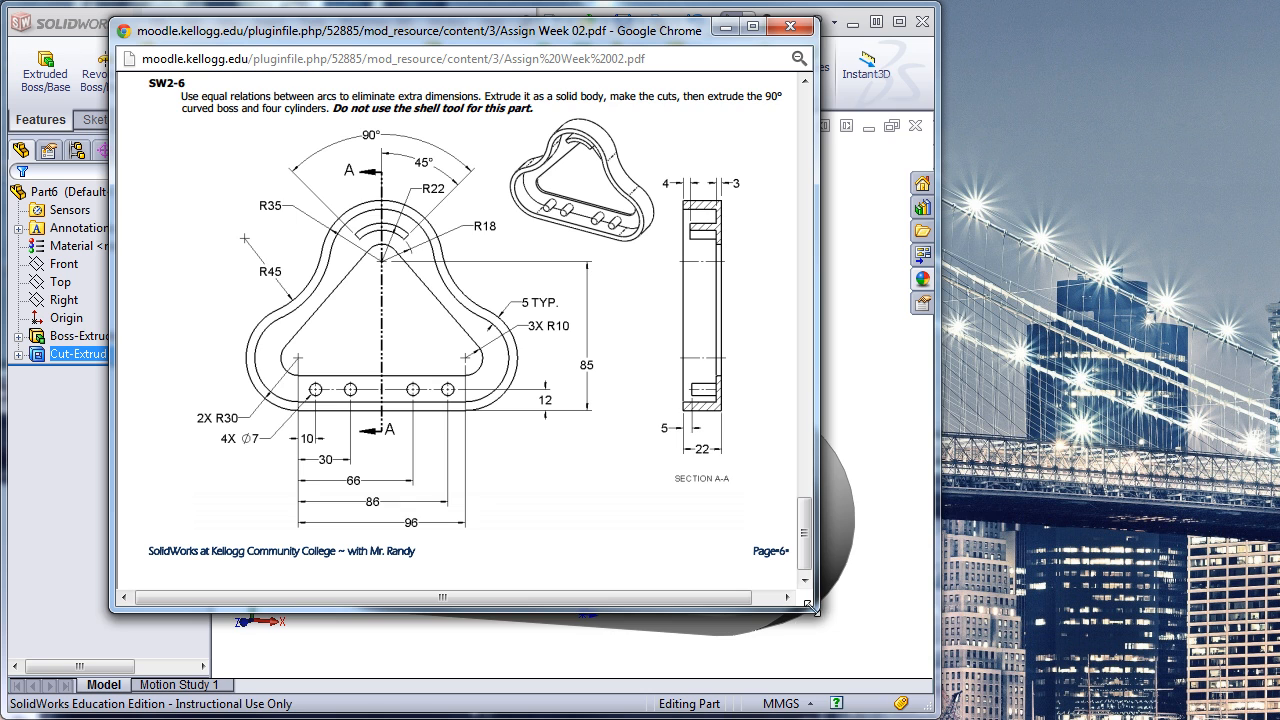